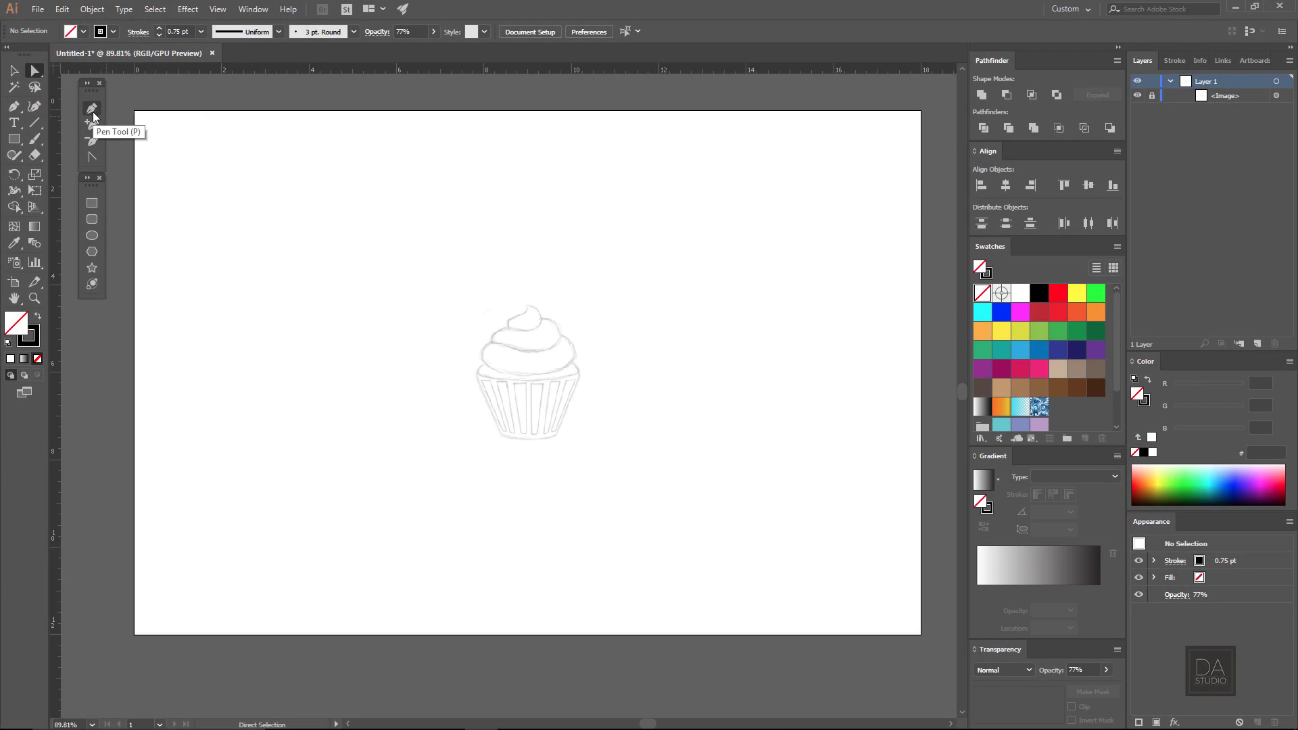
Select the Pen tool and zoom the cupcake sketch to about 254%
{"action": "left_click", "coordinate": [92, 110]}
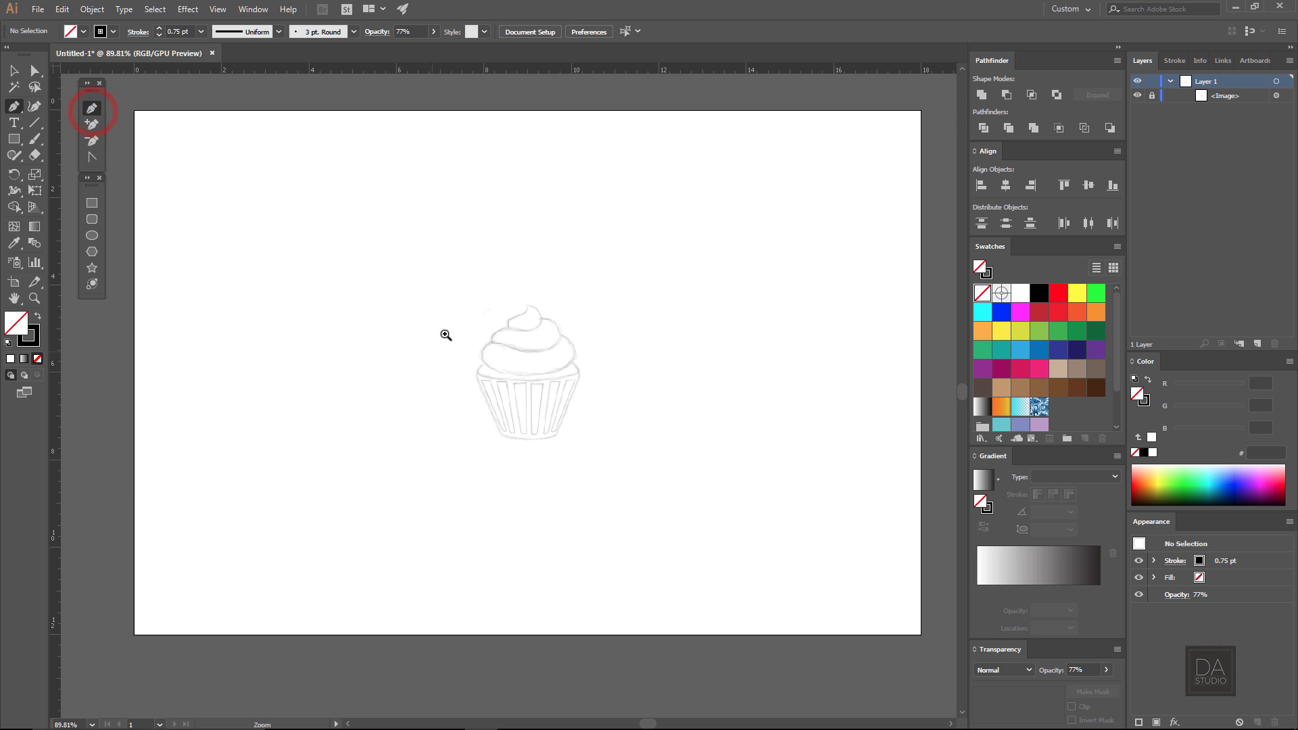
{"action": "left_click_drag", "start_coordinate": [555, 392], "coordinate": [751, 444]}
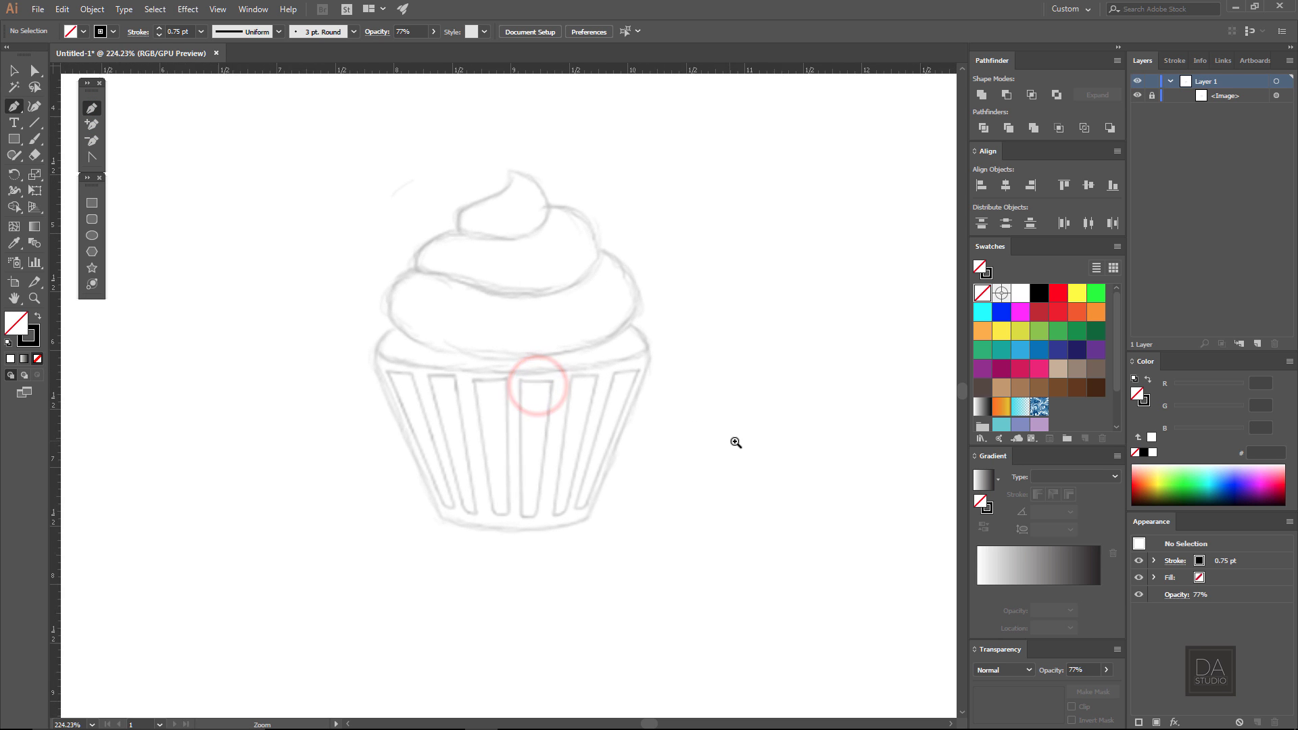
{"action": "left_click_drag", "start_coordinate": [405, 364], "coordinate": [395, 365]}
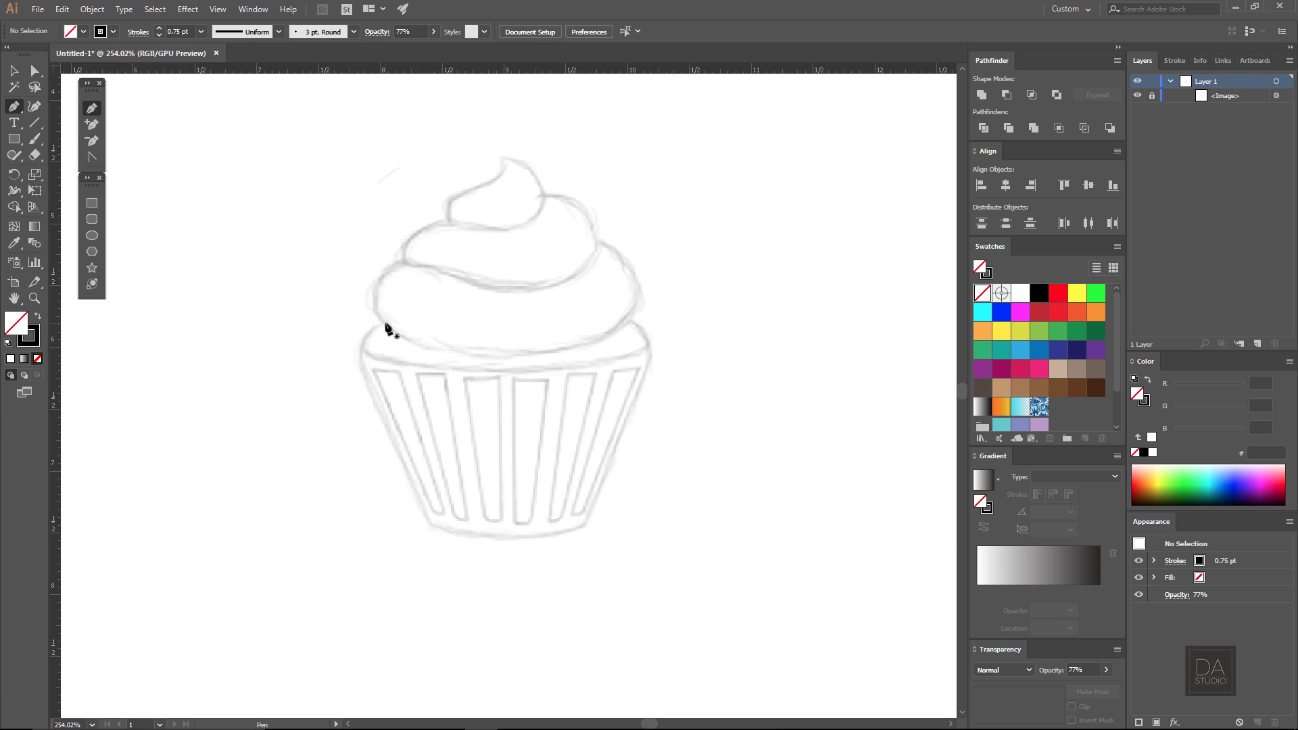
Pen-trace the wrapper's top-left curve, left side and bottom to the centre, leaving the path open
{"action": "left_click", "coordinate": [503, 317]}
{"action": "left_click_drag", "start_coordinate": [363, 346], "coordinate": [344, 403]}
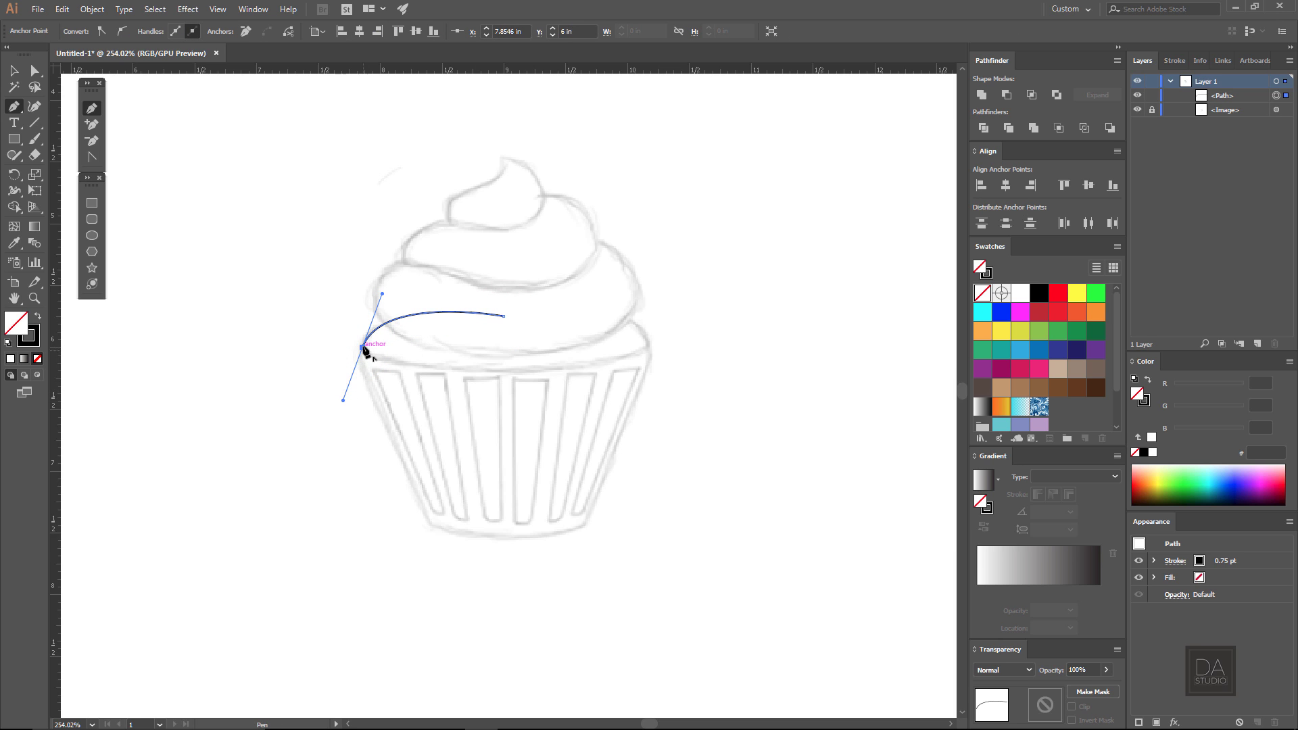
{"action": "left_click_drag", "start_coordinate": [363, 348], "coordinate": [389, 436]}
{"action": "left_click_drag", "start_coordinate": [375, 398], "coordinate": [377, 405]}
{"action": "left_click_drag", "start_coordinate": [374, 408], "coordinate": [433, 531]}
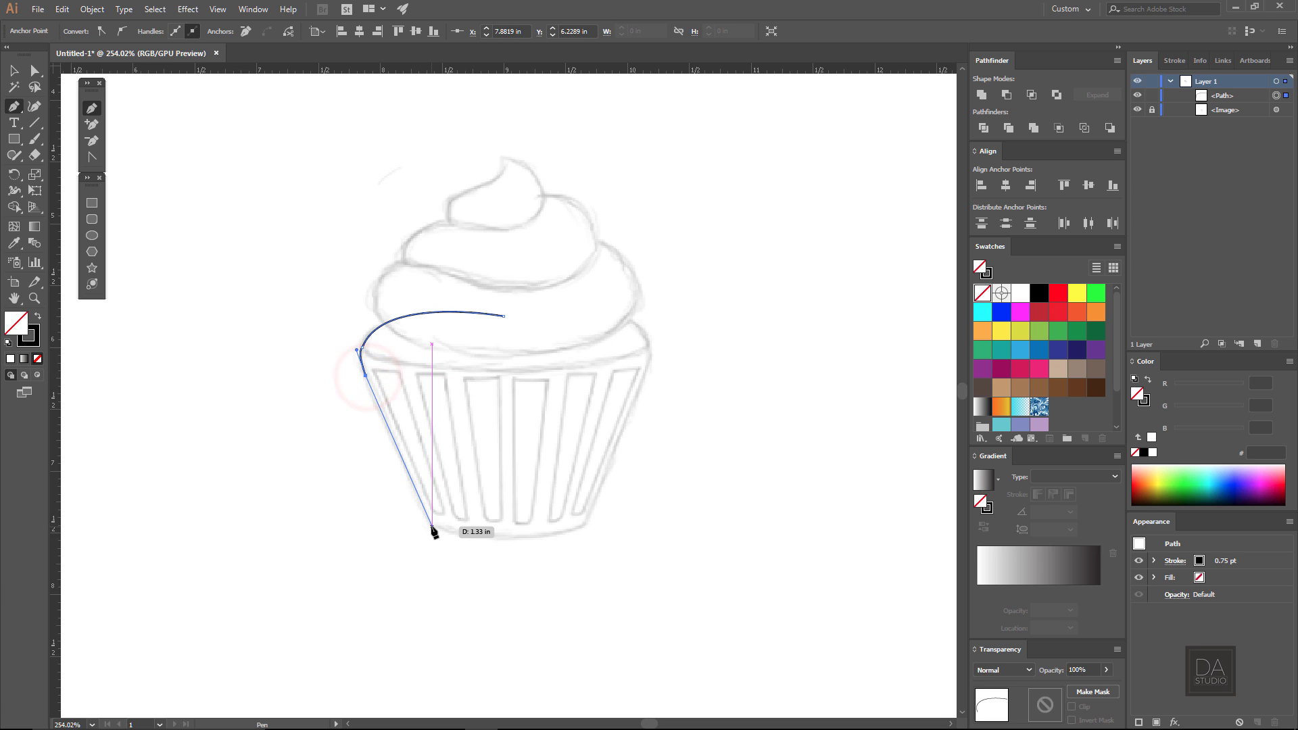
{"action": "left_click", "coordinate": [432, 525]}
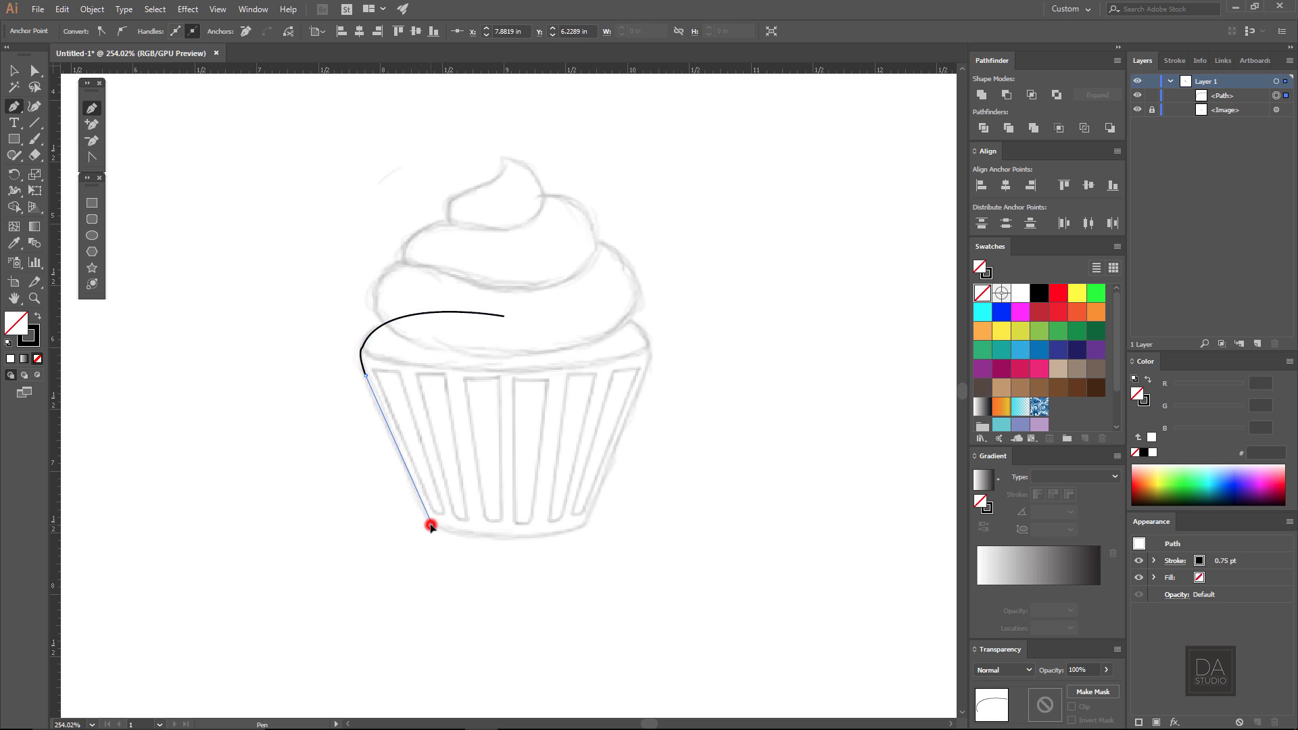
{"action": "left_click_drag", "start_coordinate": [504, 537], "coordinate": [549, 539]}
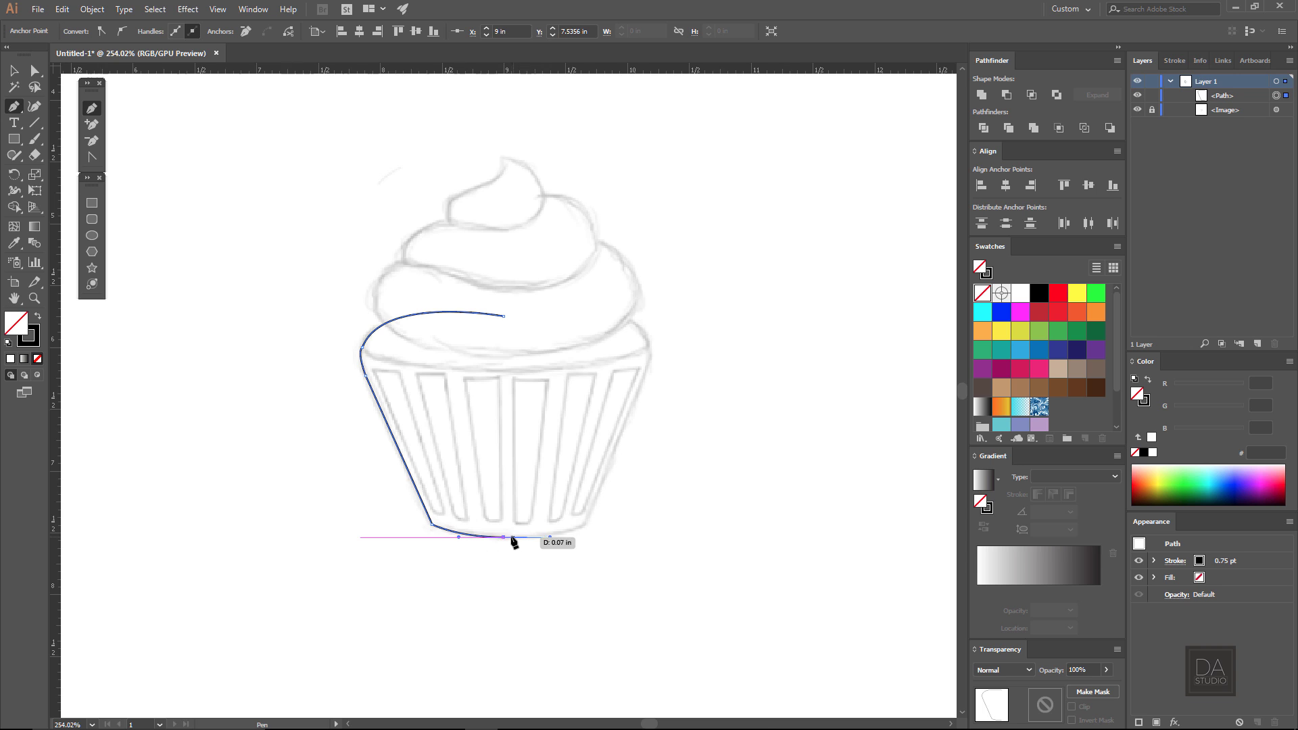
{"action": "left_click", "coordinate": [548, 565], "text": "ctrl"}
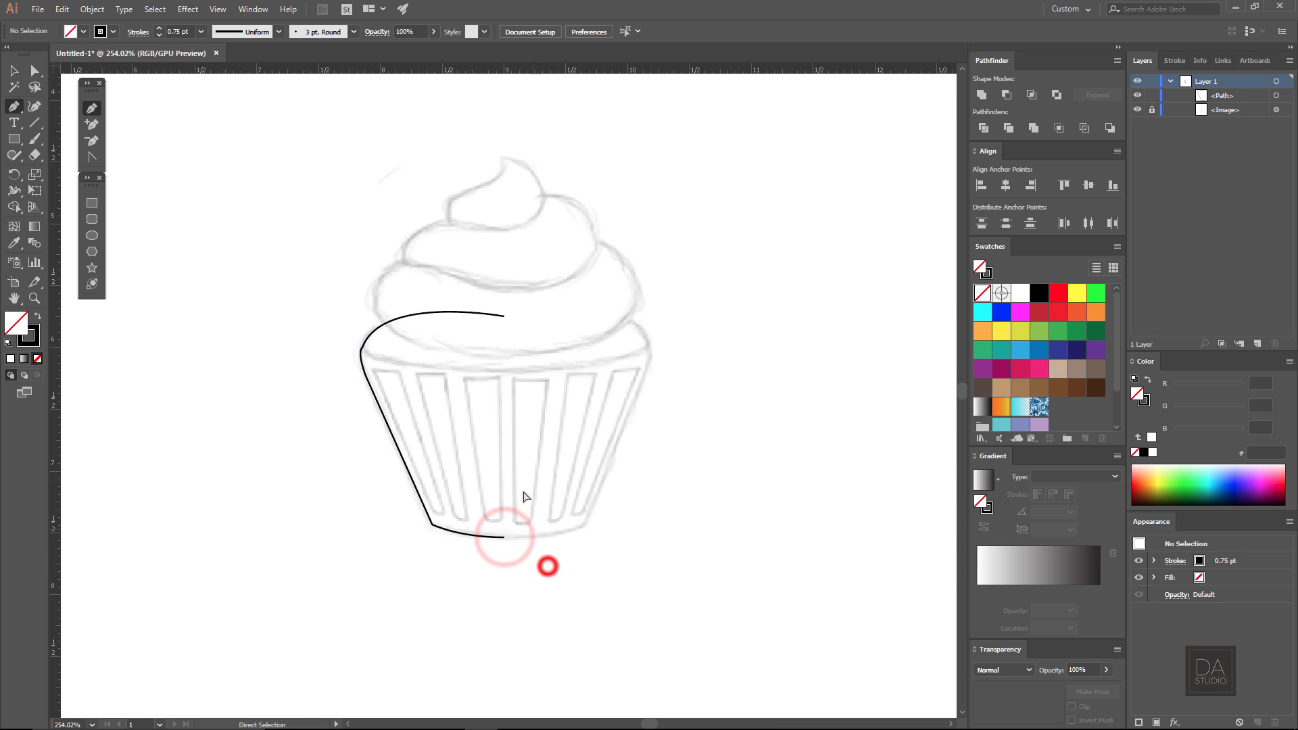
{"action": "left_click", "coordinate": [533, 415]}
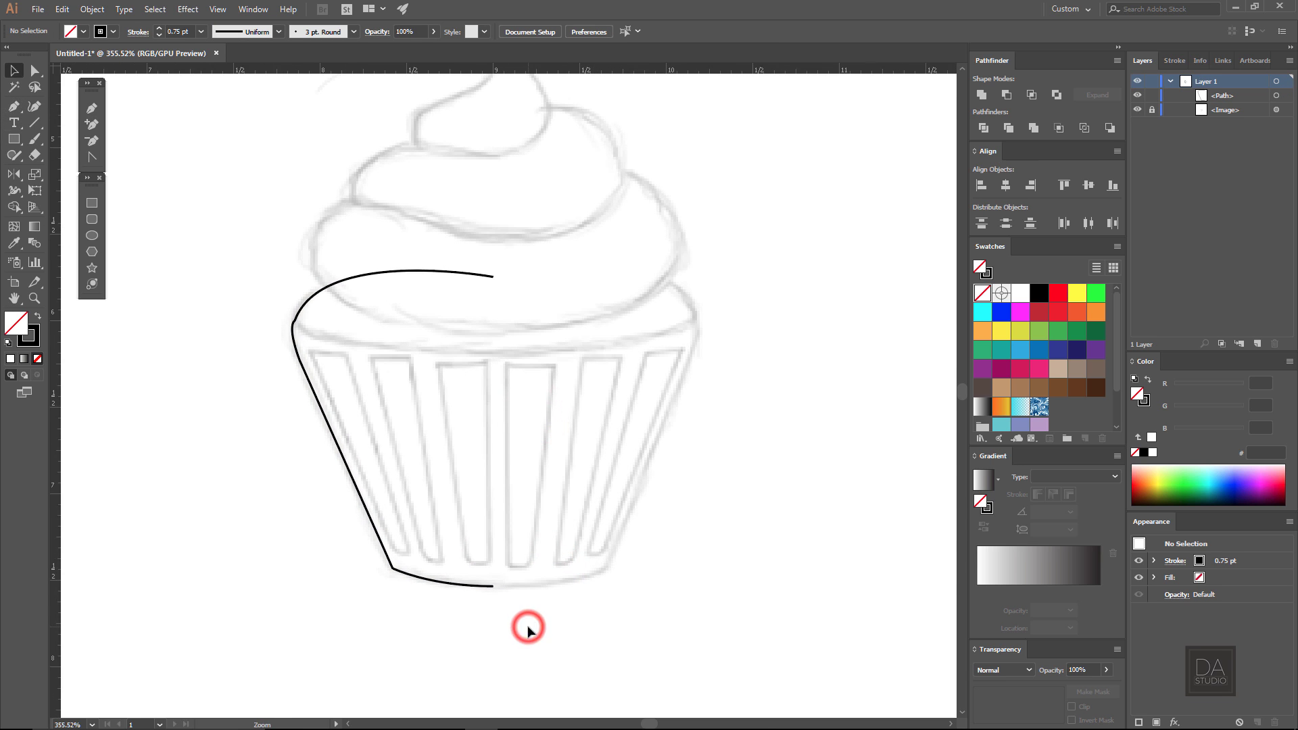
Continue the wrapper path along the bottom-right and right side, closing it at the start
{"action": "left_click_drag", "start_coordinate": [521, 620], "coordinate": [508, 569]}
{"action": "key", "text": "v"}
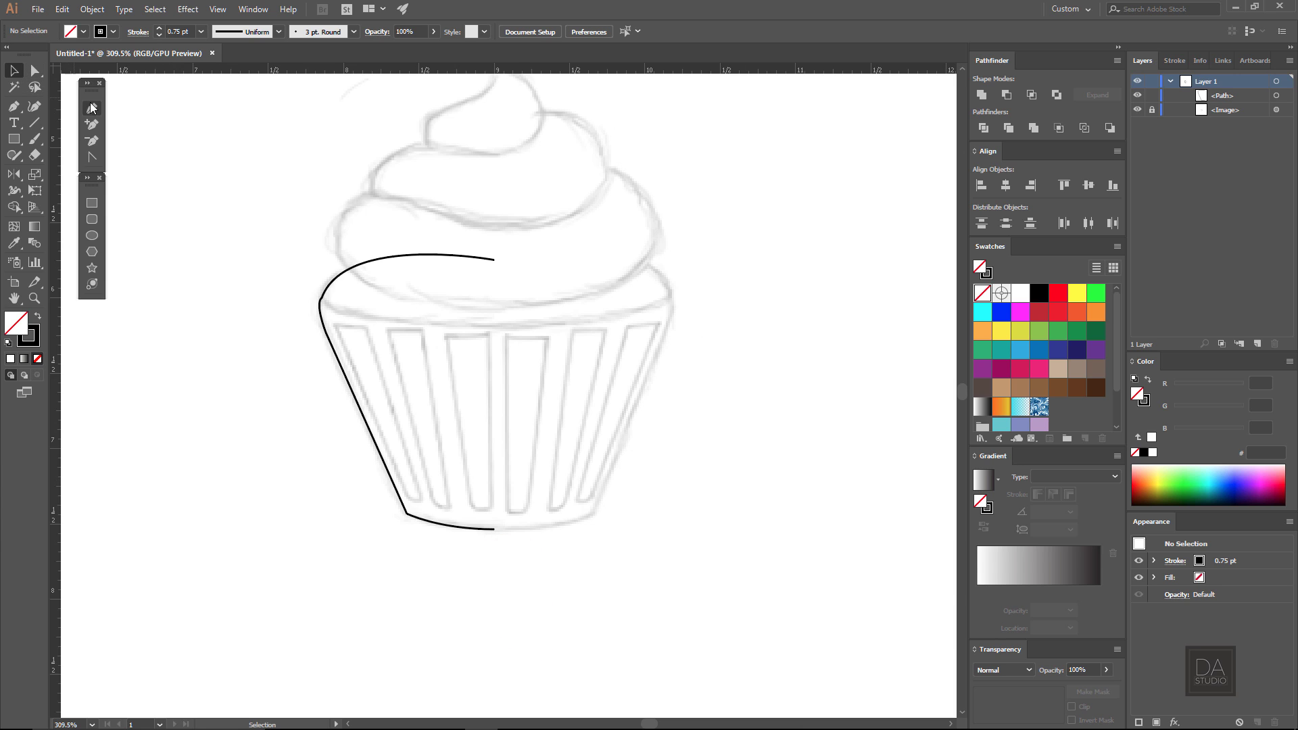
{"action": "left_click", "coordinate": [491, 528]}
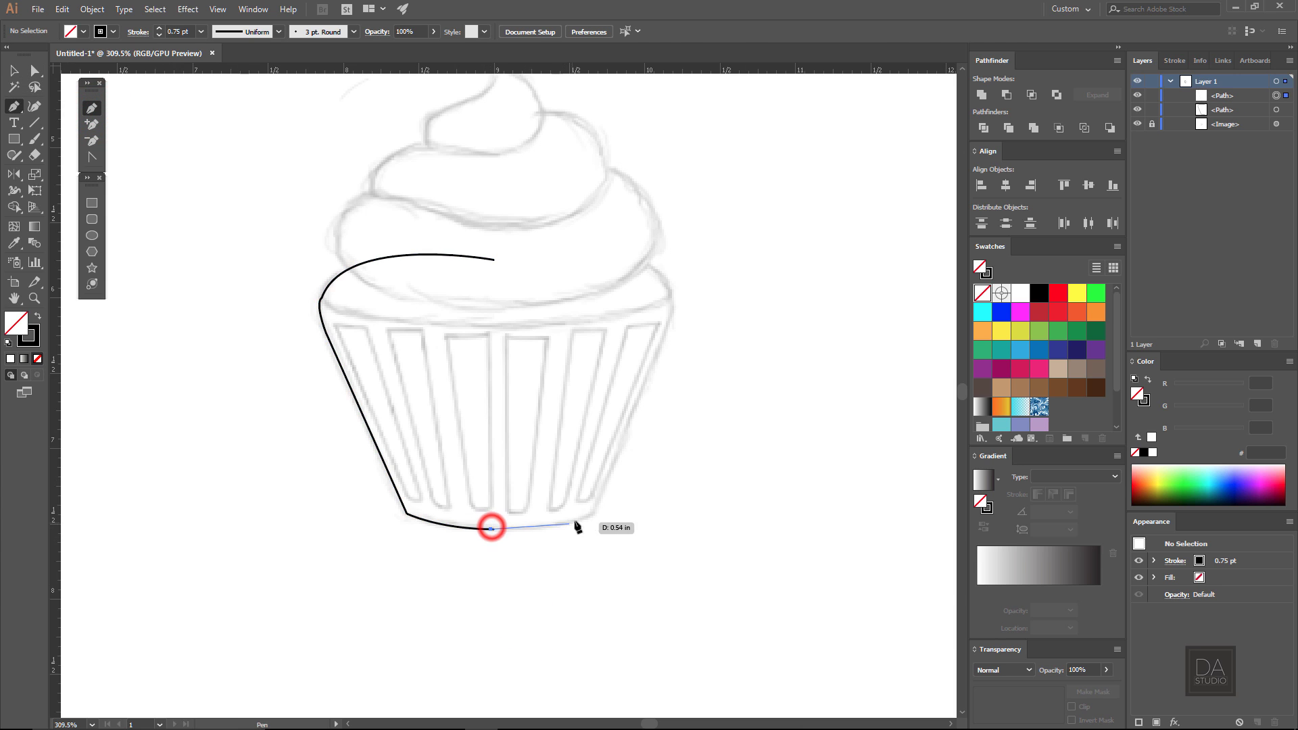
{"action": "left_click_drag", "start_coordinate": [606, 501], "coordinate": [613, 492]}
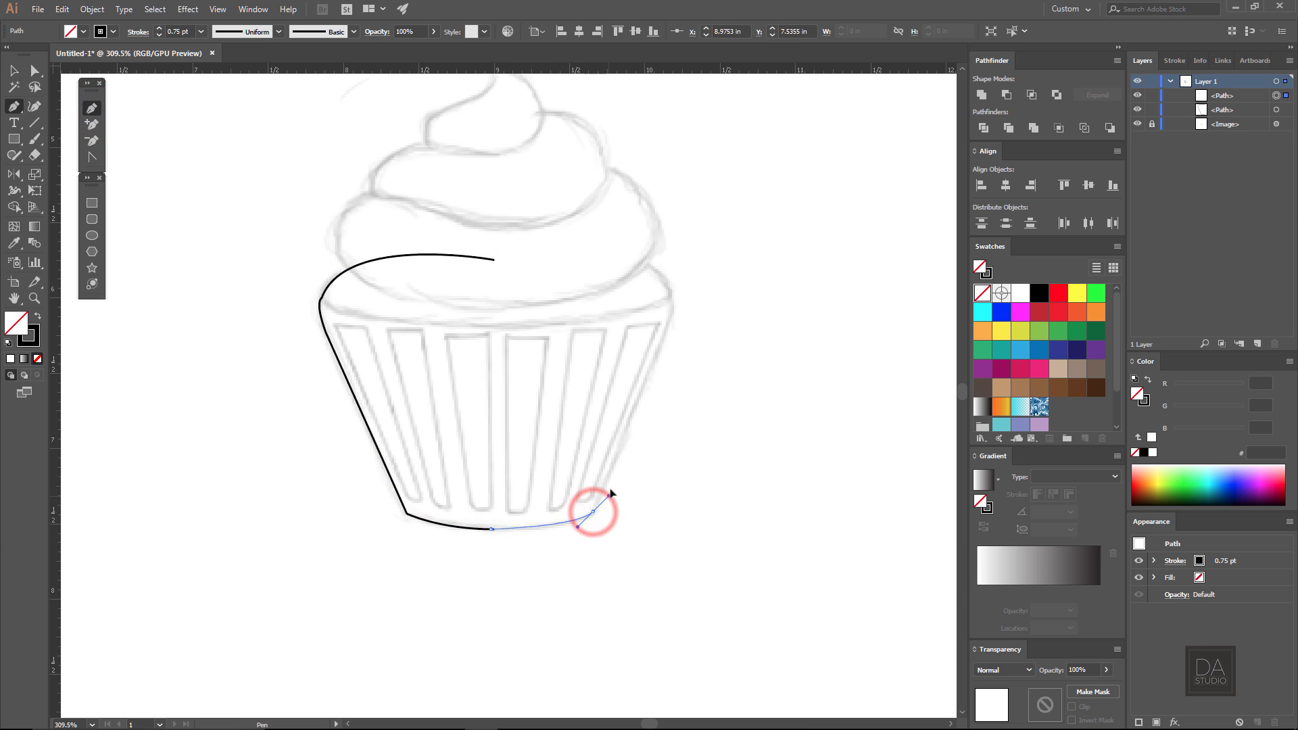
{"action": "key", "text": "ctrl+z"}
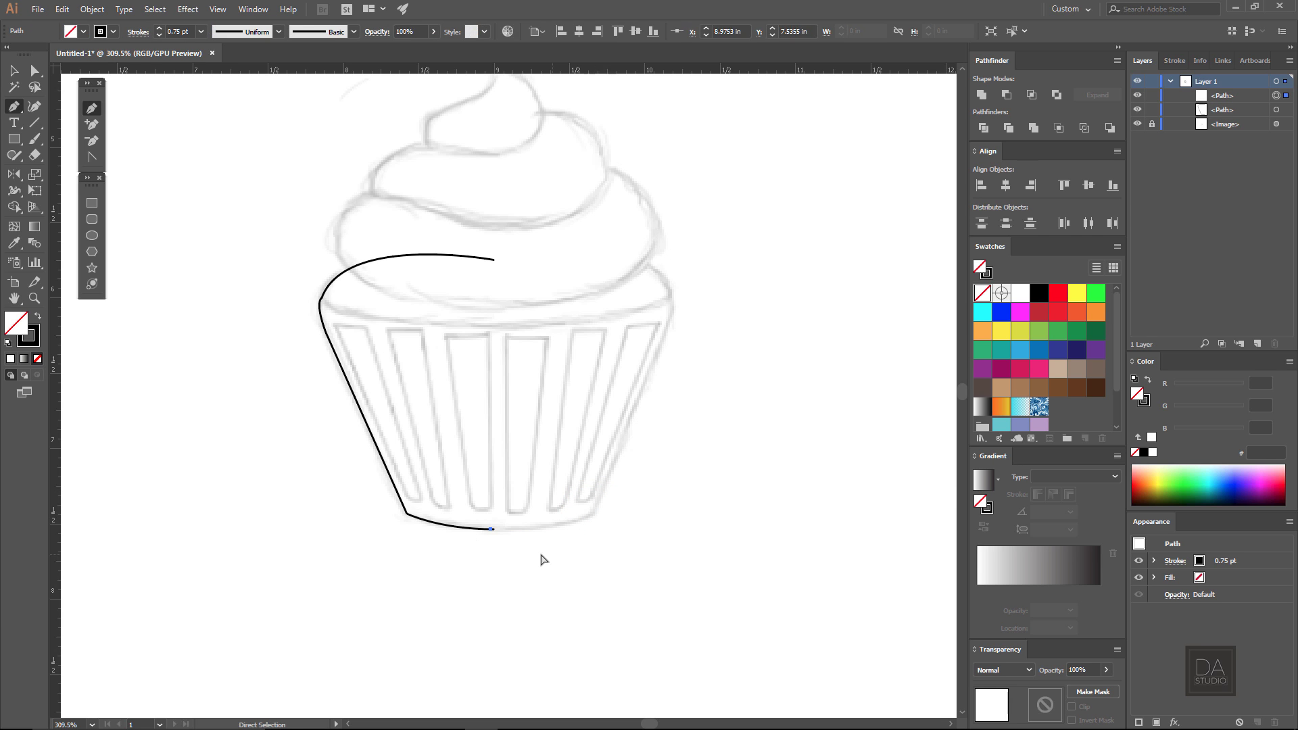
{"action": "left_click", "coordinate": [494, 528]}
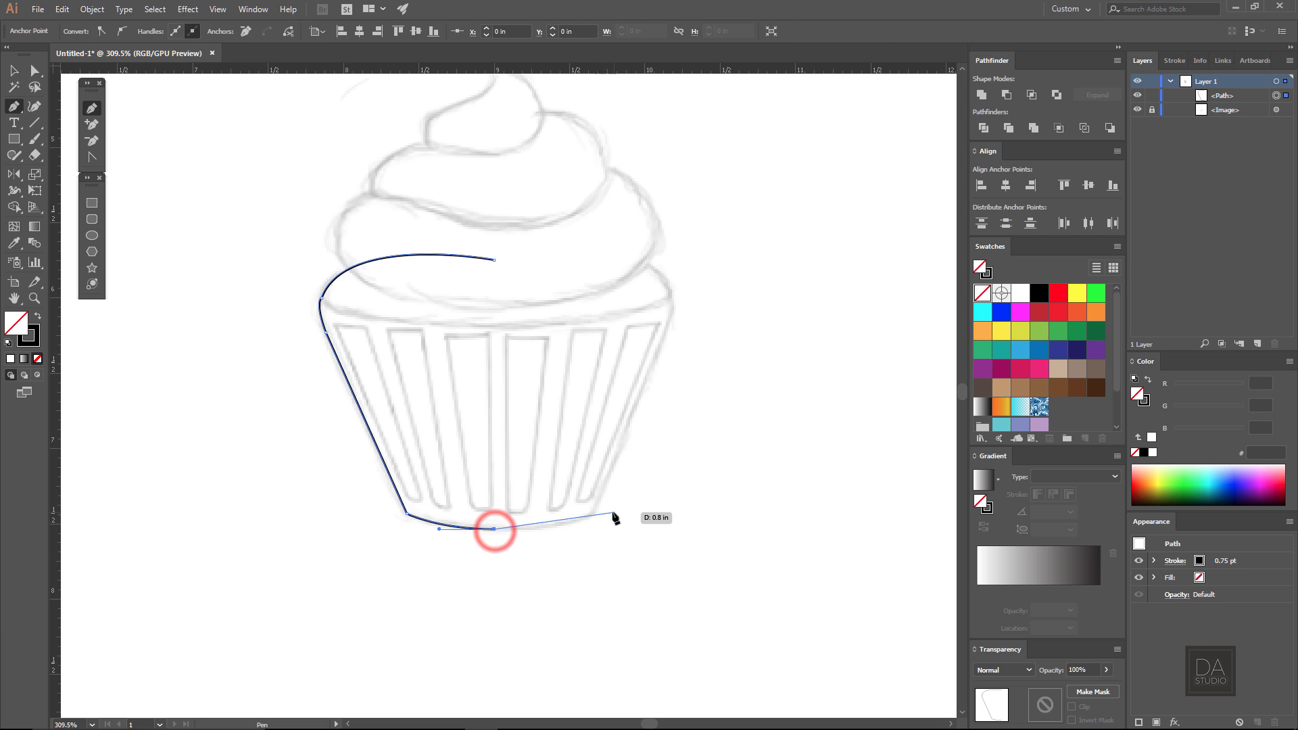
{"action": "left_click_drag", "start_coordinate": [593, 514], "coordinate": [606, 494]}
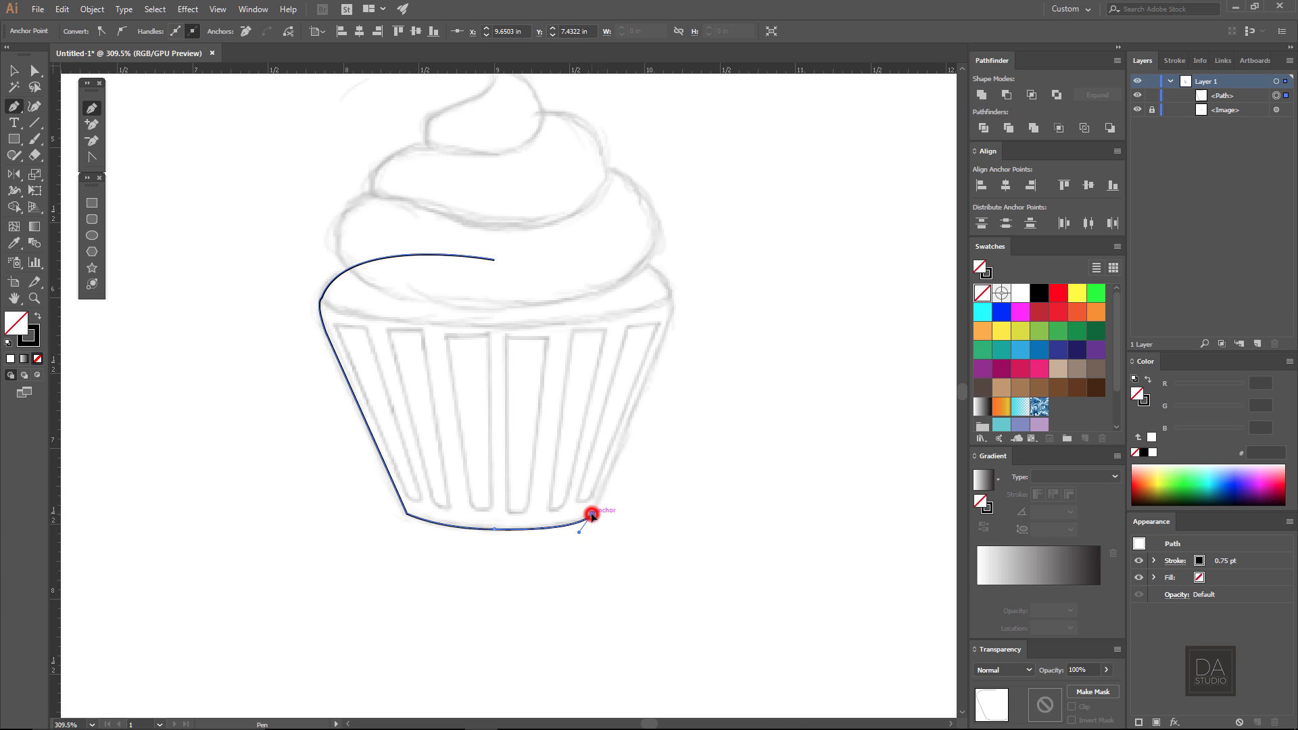
{"action": "left_click", "coordinate": [669, 319]}
{"action": "left_click_drag", "start_coordinate": [646, 263], "coordinate": [612, 248]}
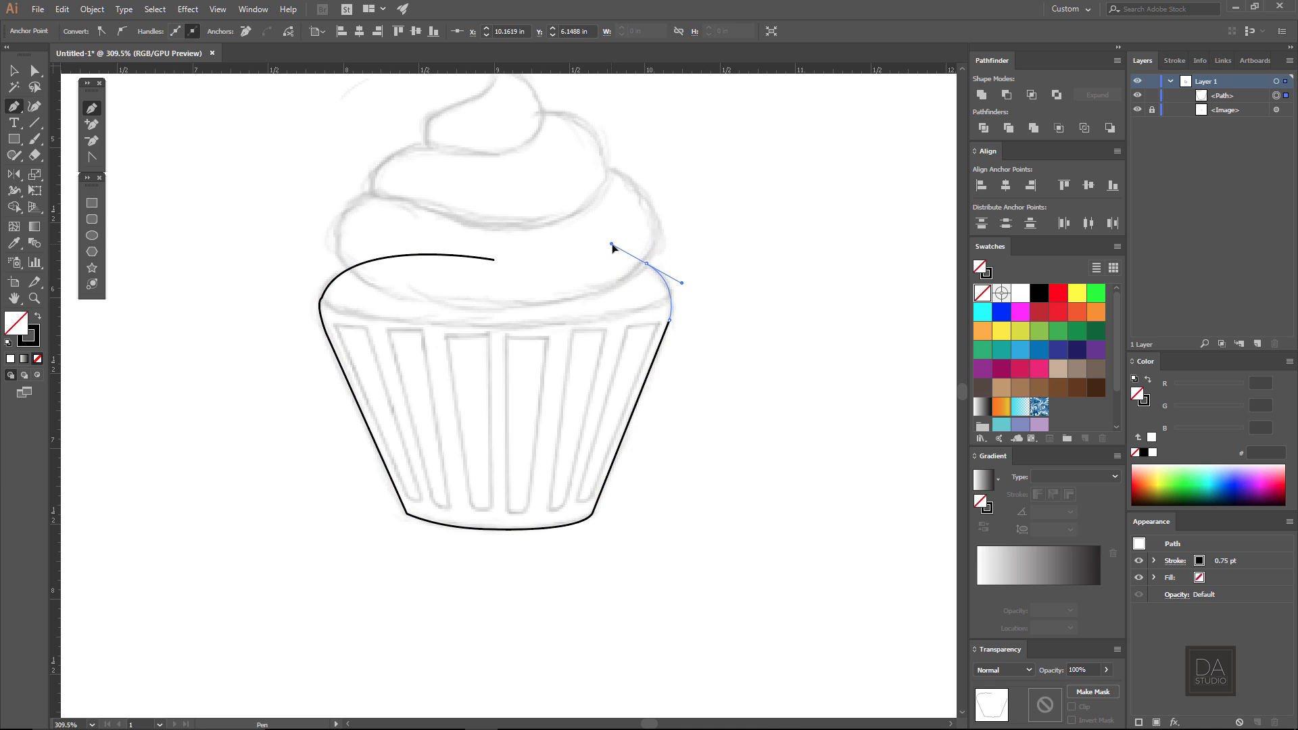
{"action": "left_click", "coordinate": [646, 263]}
{"action": "left_click_drag", "start_coordinate": [494, 259], "coordinate": [435, 276]}
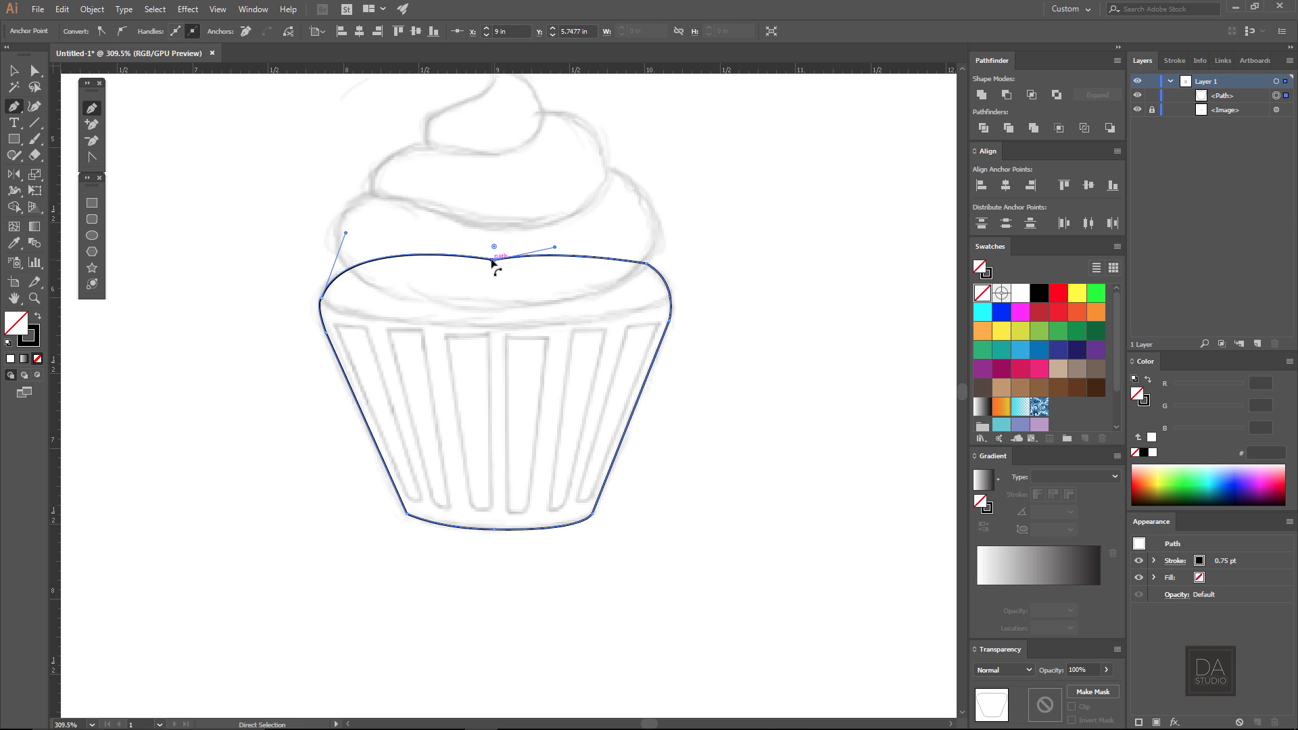
Adjust the top-centre and top-right anchors into a smooth curved top edge
{"action": "left_click_drag", "start_coordinate": [494, 263], "coordinate": [553, 251]}
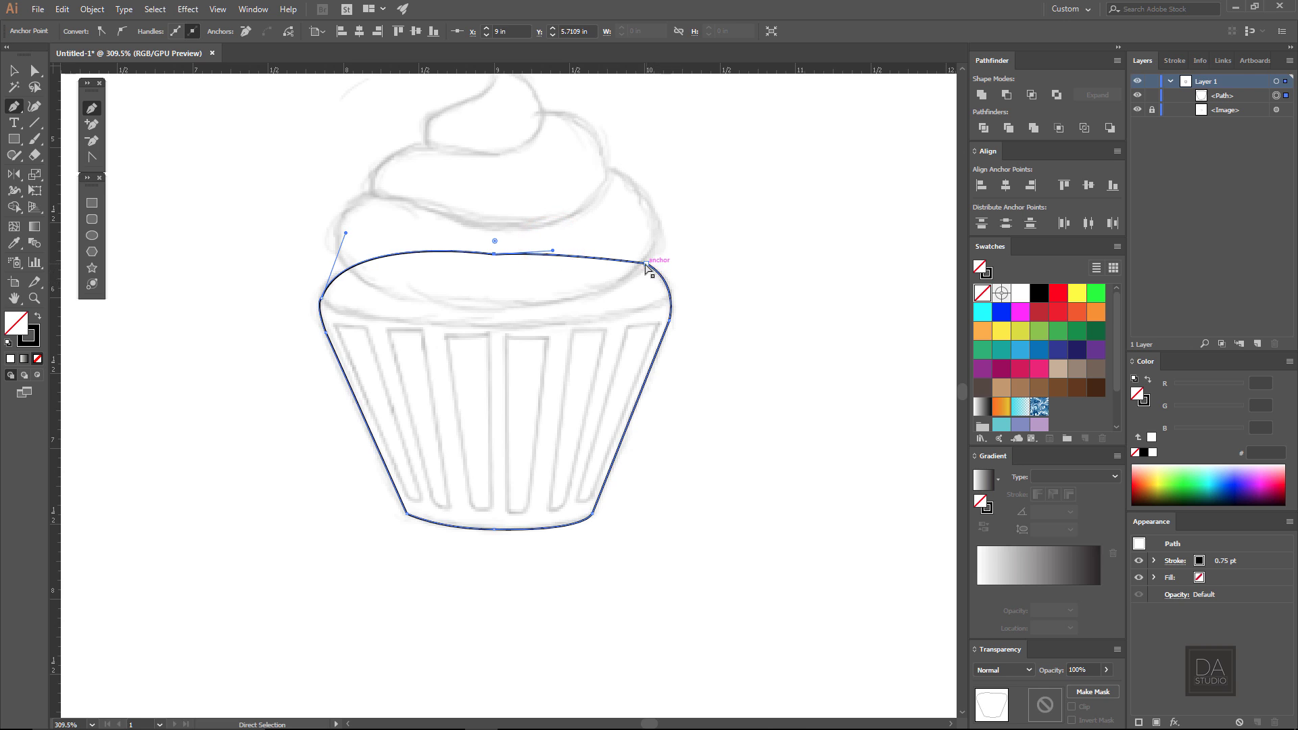
{"action": "left_click_drag", "start_coordinate": [639, 263], "coordinate": [683, 279]}
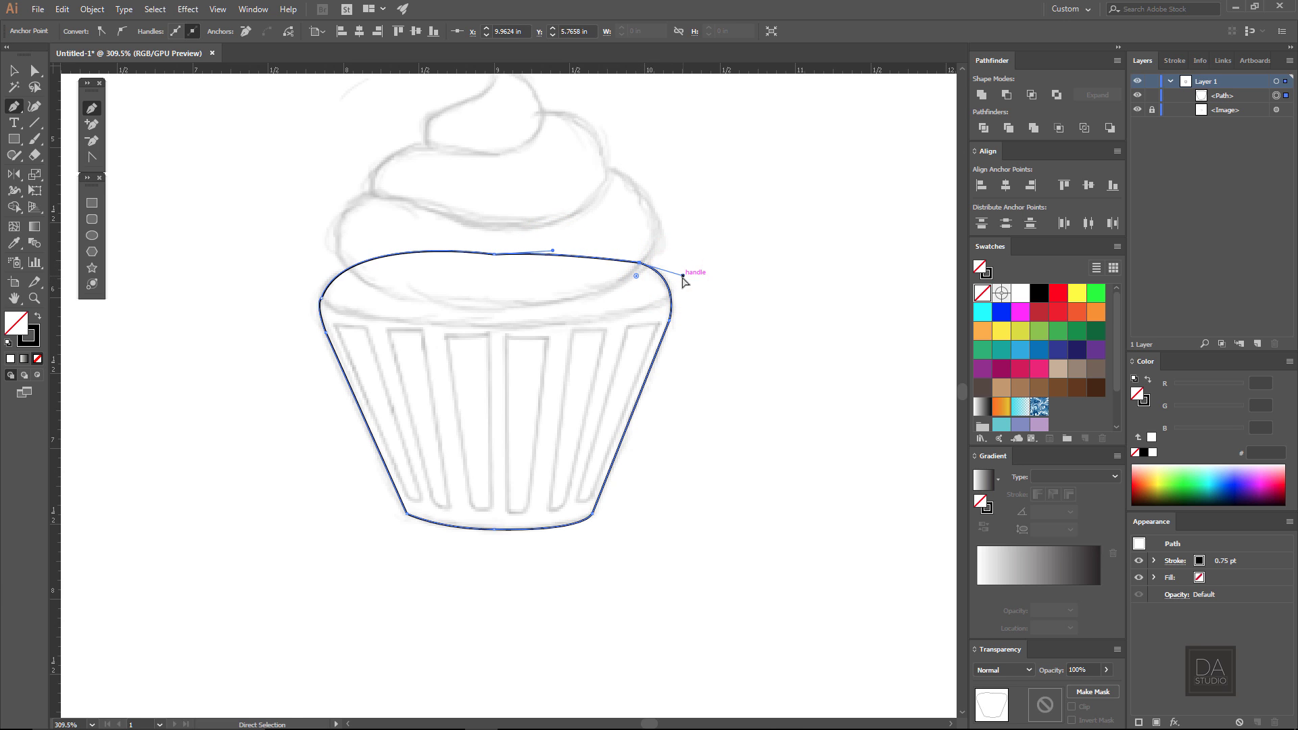
{"action": "left_click", "coordinate": [636, 279]}
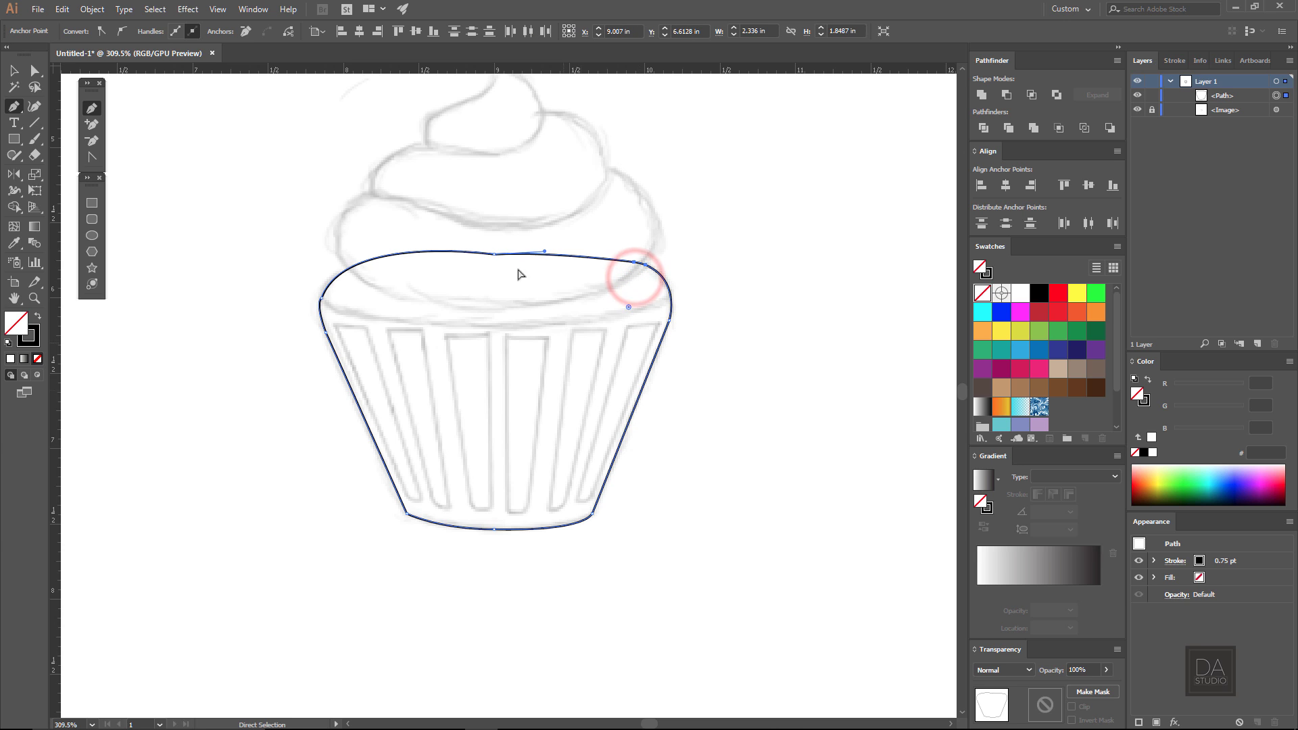
{"action": "left_click", "coordinate": [494, 255]}
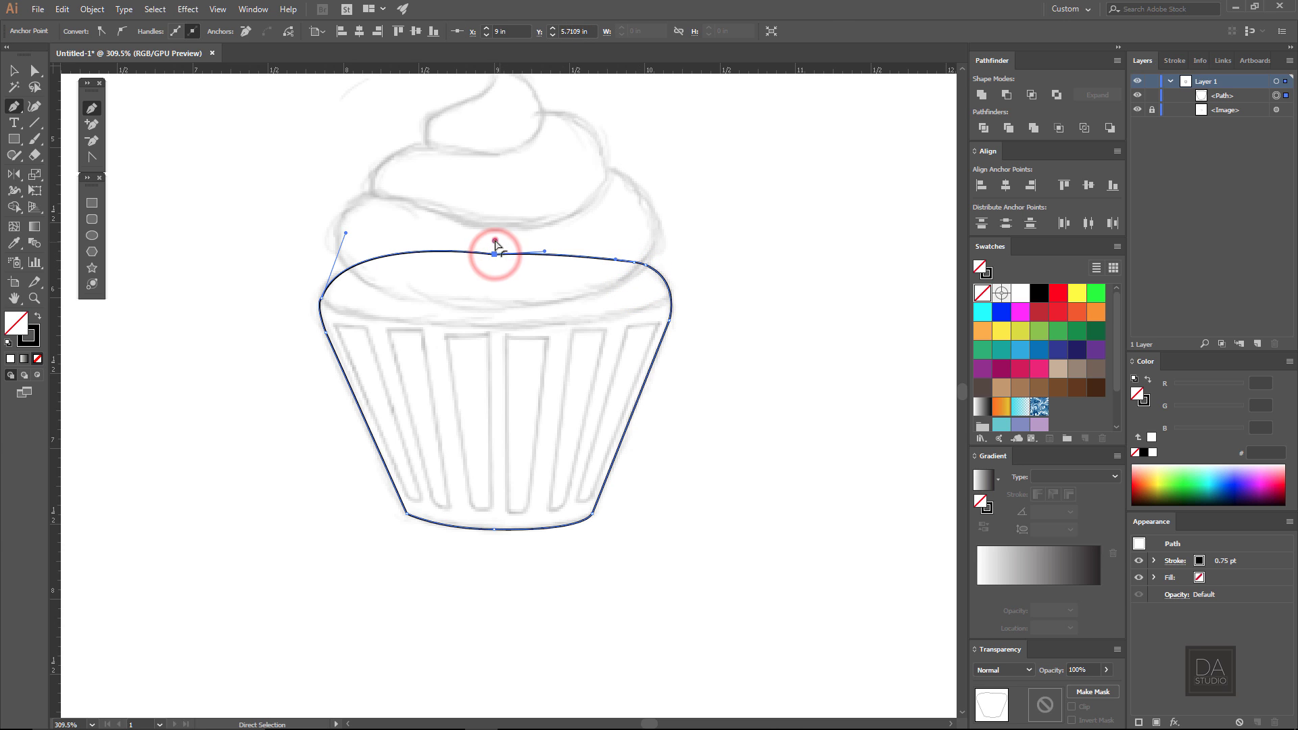
{"action": "left_click", "coordinate": [495, 241]}
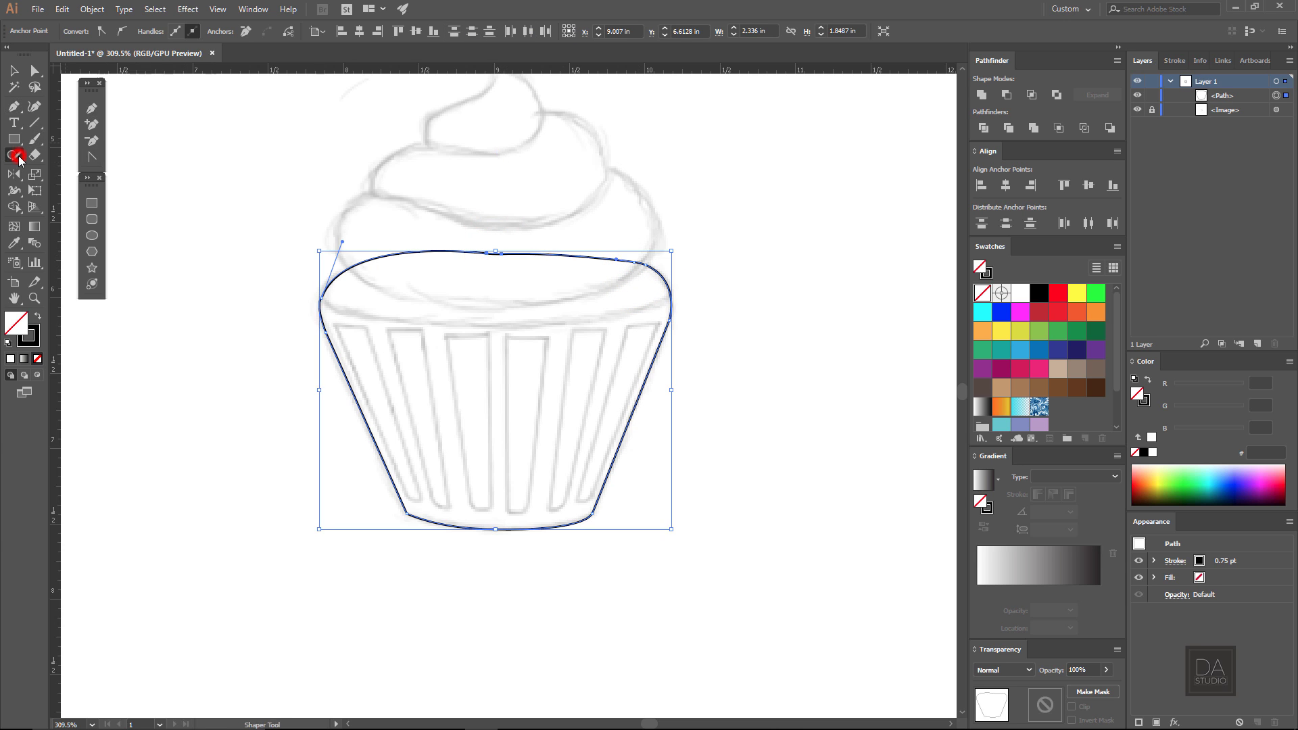
Smooth the wrapper's top edge, lower left and right sides, and bottom corners with the Smooth tool
{"action": "left_click_drag", "start_coordinate": [14, 154], "coordinate": [53, 191]}
{"action": "left_click", "coordinate": [330, 281], "text": "ctrl"}
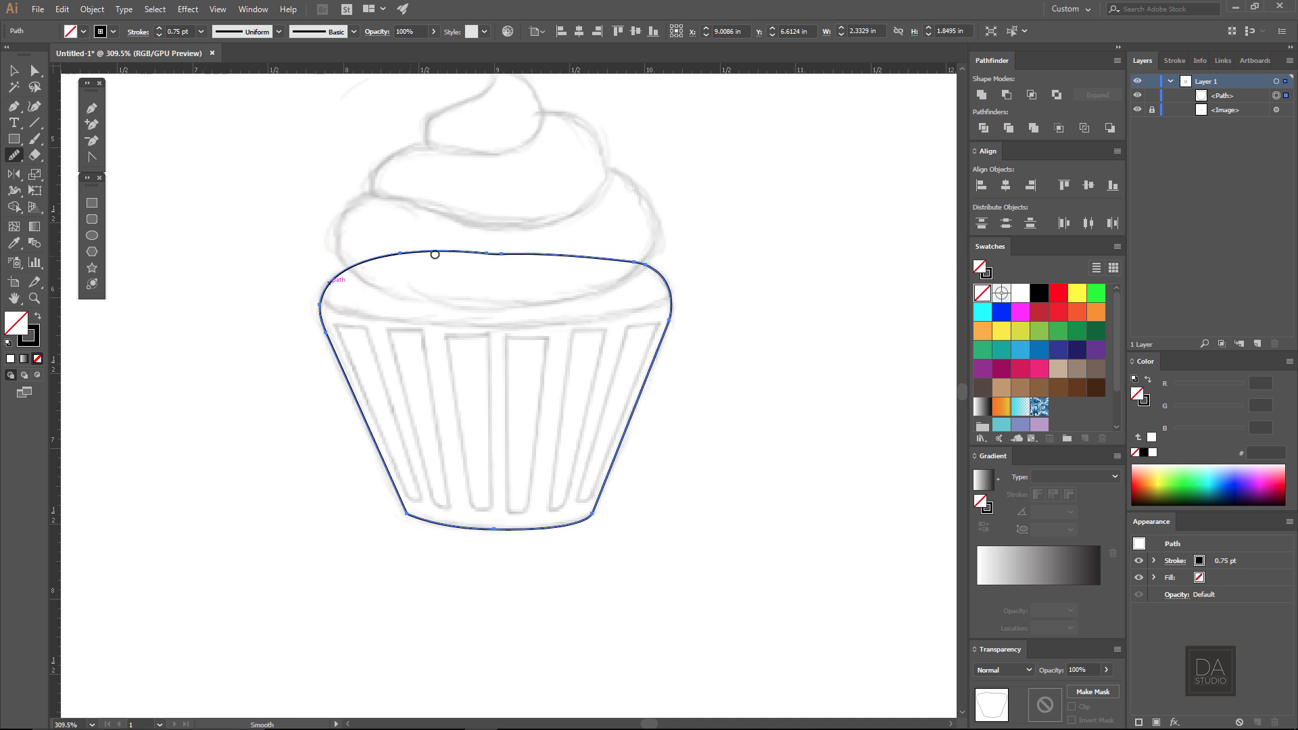
{"action": "mouse_move", "coordinate": [458, 255]}
{"action": "left_mouse_down"}
{"action": "mouse_move", "coordinate": [657, 280]}
{"action": "mouse_move", "coordinate": [657, 370]}
{"action": "left_mouse_up"}
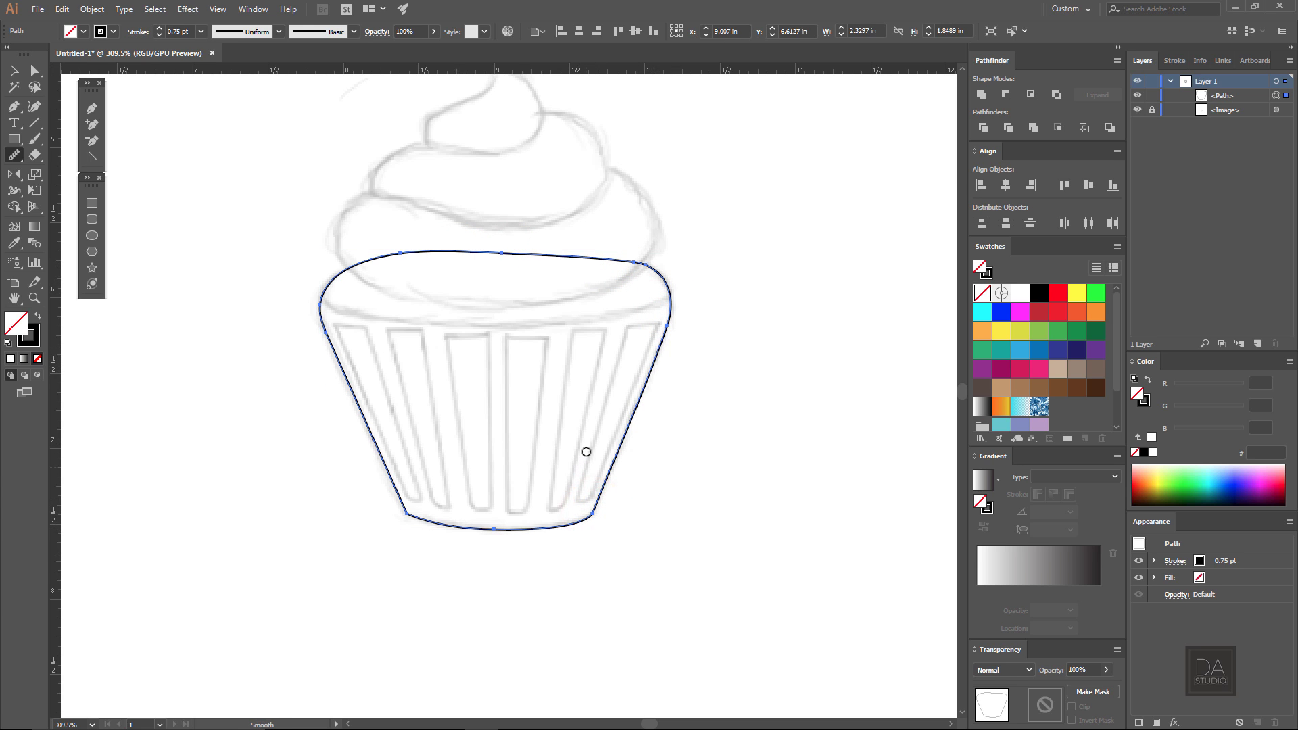
{"action": "left_click_drag", "start_coordinate": [634, 404], "coordinate": [599, 495]}
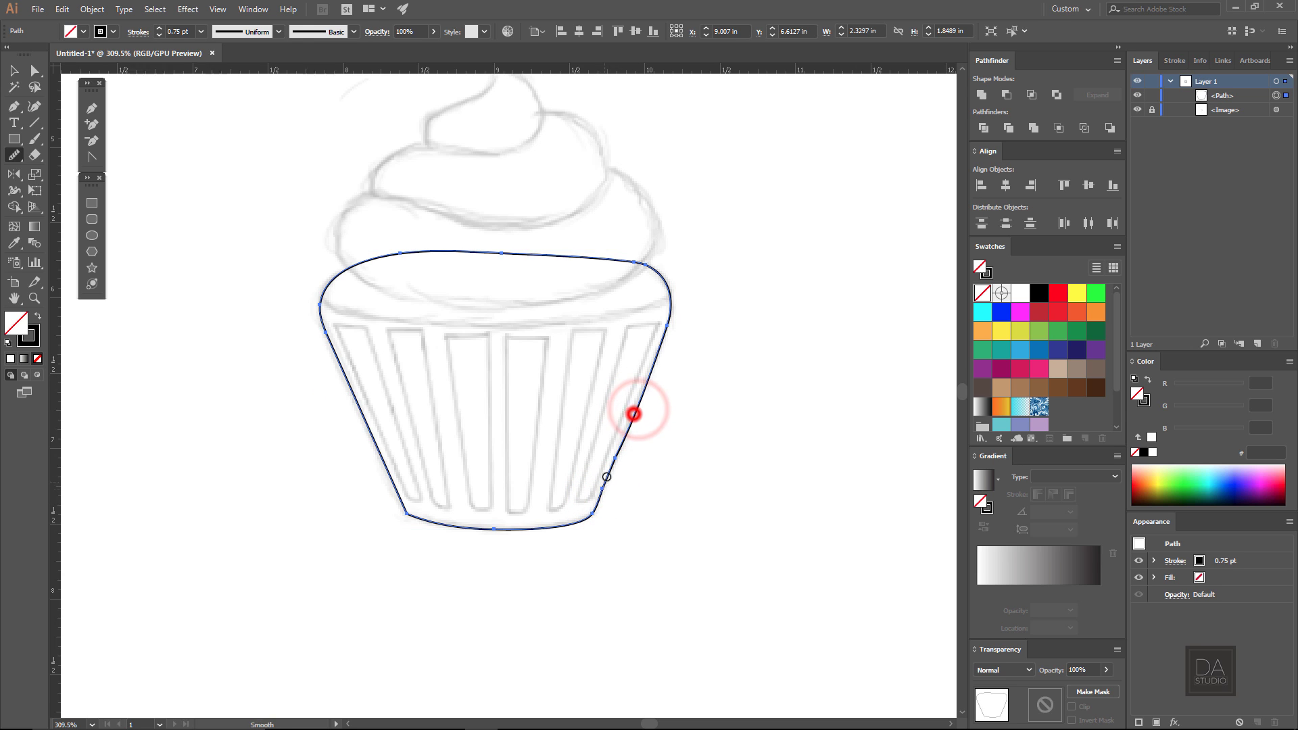
{"action": "left_click_drag", "start_coordinate": [632, 410], "coordinate": [600, 486]}
{"action": "left_click_drag", "start_coordinate": [396, 507], "coordinate": [382, 467]}
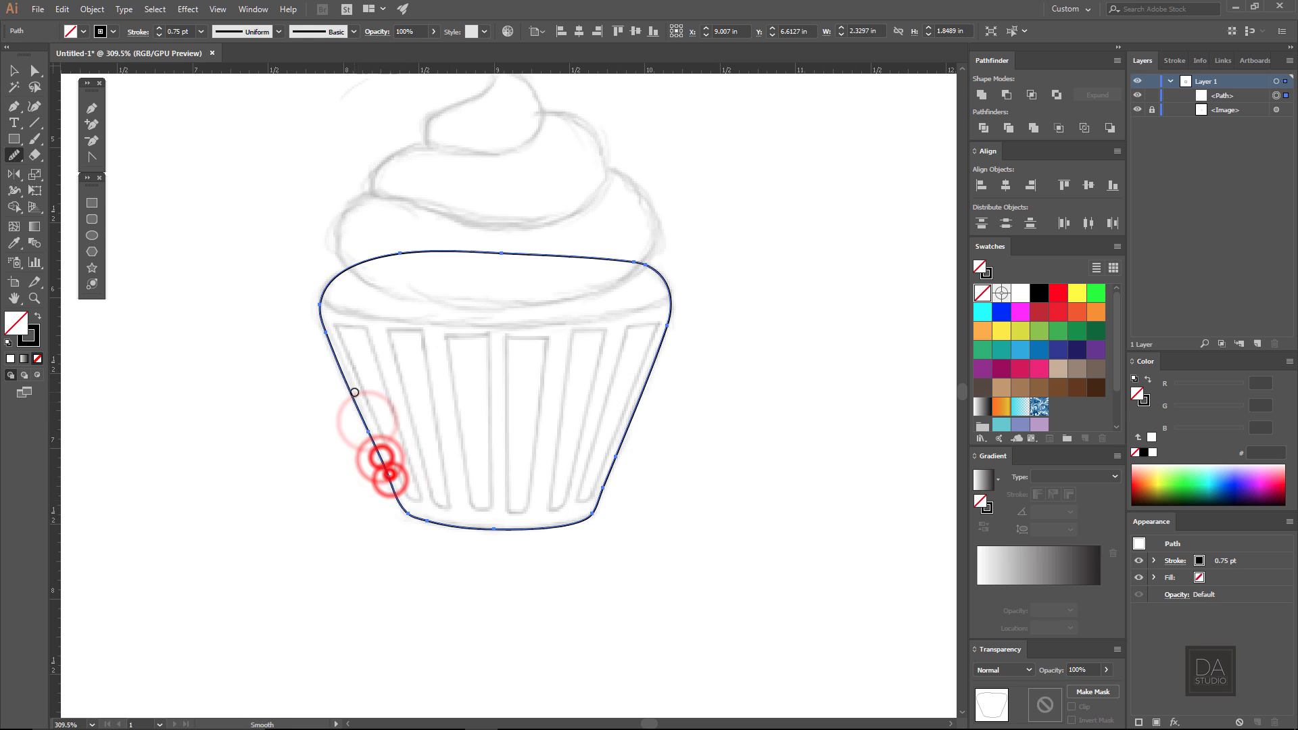
{"action": "mouse_move", "coordinate": [388, 476]}
{"action": "left_mouse_down"}
{"action": "mouse_move", "coordinate": [419, 515]}
{"action": "mouse_move", "coordinate": [355, 382]}
{"action": "left_mouse_up"}
{"action": "mouse_move", "coordinate": [462, 526]}
{"action": "left_mouse_down"}
{"action": "mouse_move", "coordinate": [591, 513]}
{"action": "mouse_move", "coordinate": [628, 266]}
{"action": "left_mouse_up"}
{"action": "left_click", "coordinate": [321, 295], "text": "ctrl"}
{"action": "left_click", "coordinate": [13, 71]}
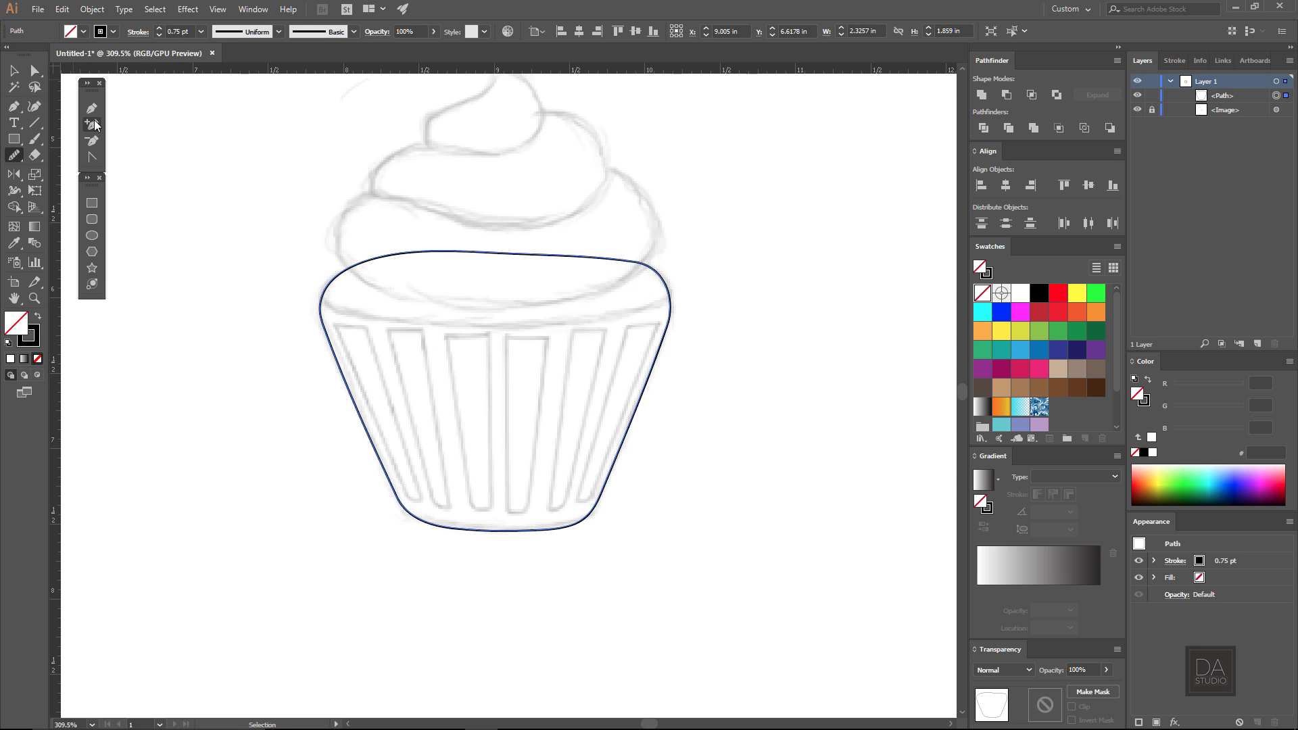
Draw a curved rim line across the top of the wrapper, left edge to right edge
{"action": "left_click", "coordinate": [293, 275], "text": "ctrl"}
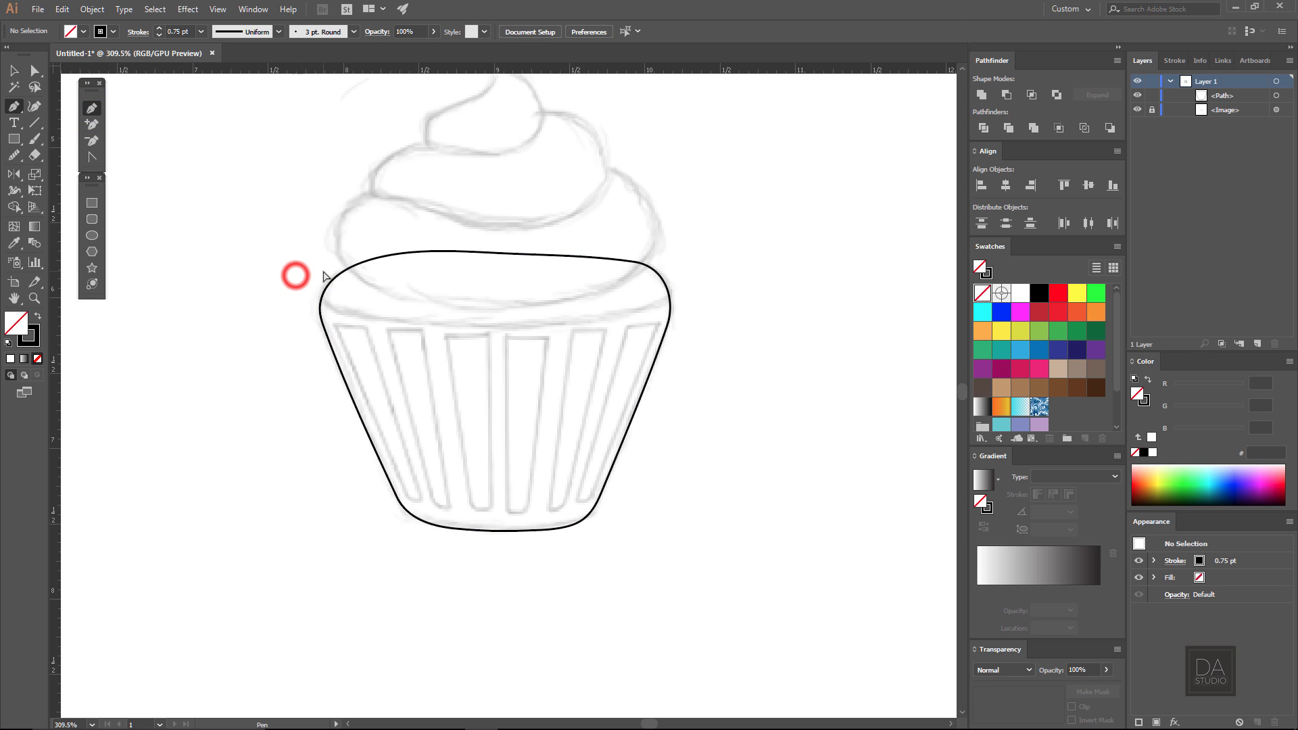
{"action": "mouse_move", "coordinate": [323, 271]}
{"action": "left_mouse_down"}
{"action": "mouse_move", "coordinate": [365, 322]}
{"action": "mouse_move", "coordinate": [431, 320]}
{"action": "mouse_move", "coordinate": [371, 322]}
{"action": "left_mouse_up"}
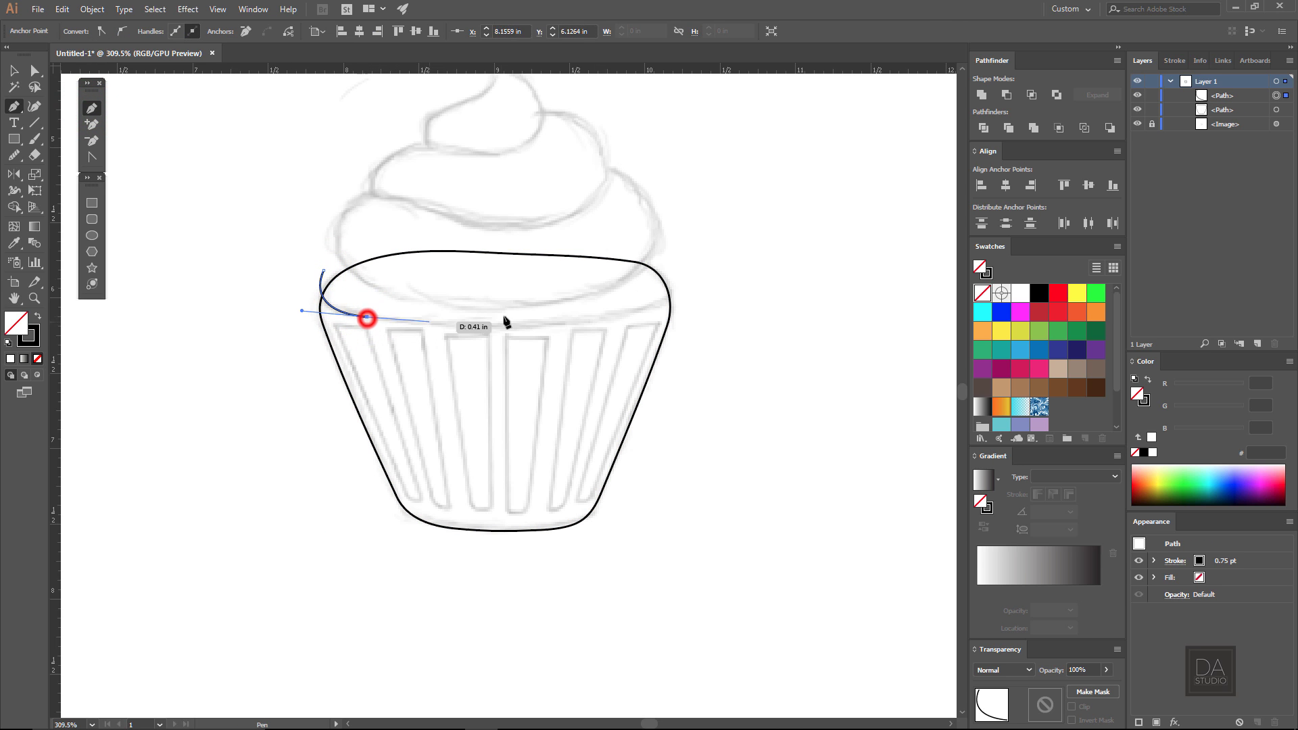
{"action": "left_click_drag", "start_coordinate": [505, 323], "coordinate": [546, 329]}
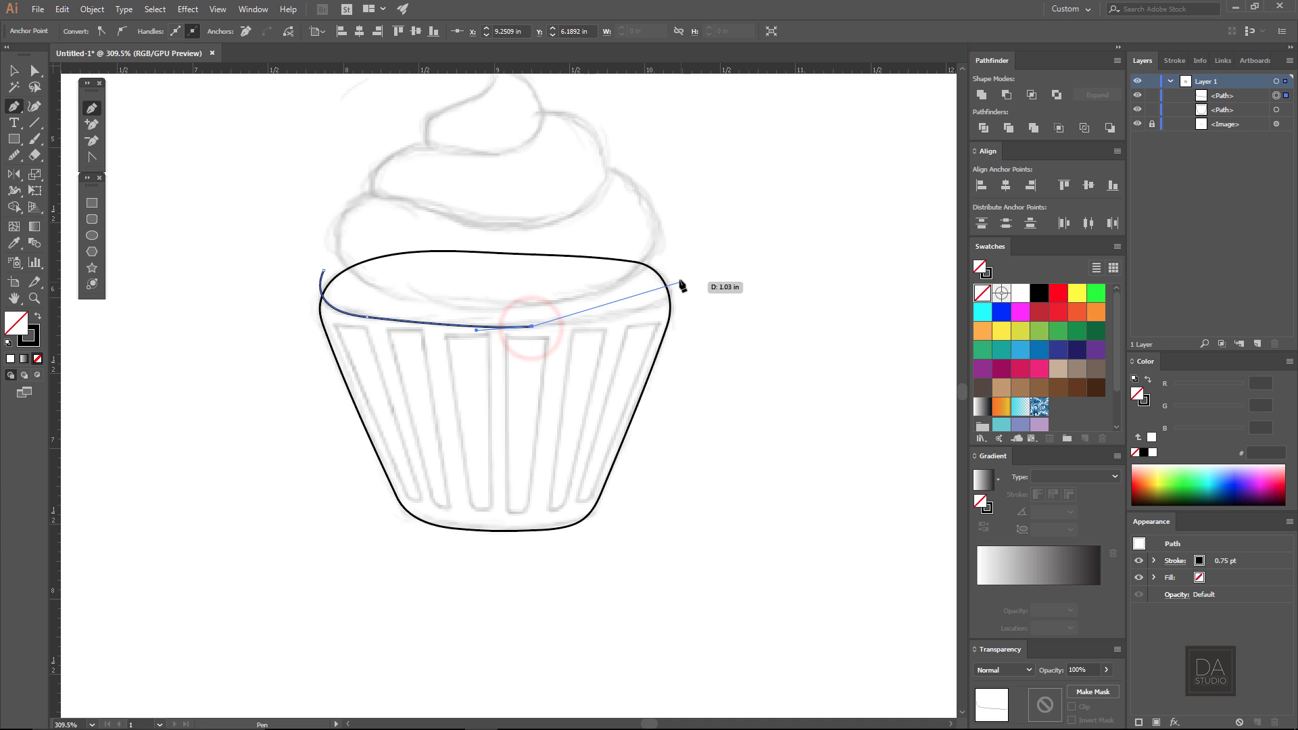
{"action": "mouse_move", "coordinate": [679, 279]}
{"action": "left_mouse_down"}
{"action": "mouse_move", "coordinate": [703, 233]}
{"action": "mouse_move", "coordinate": [690, 232]}
{"action": "left_mouse_up"}
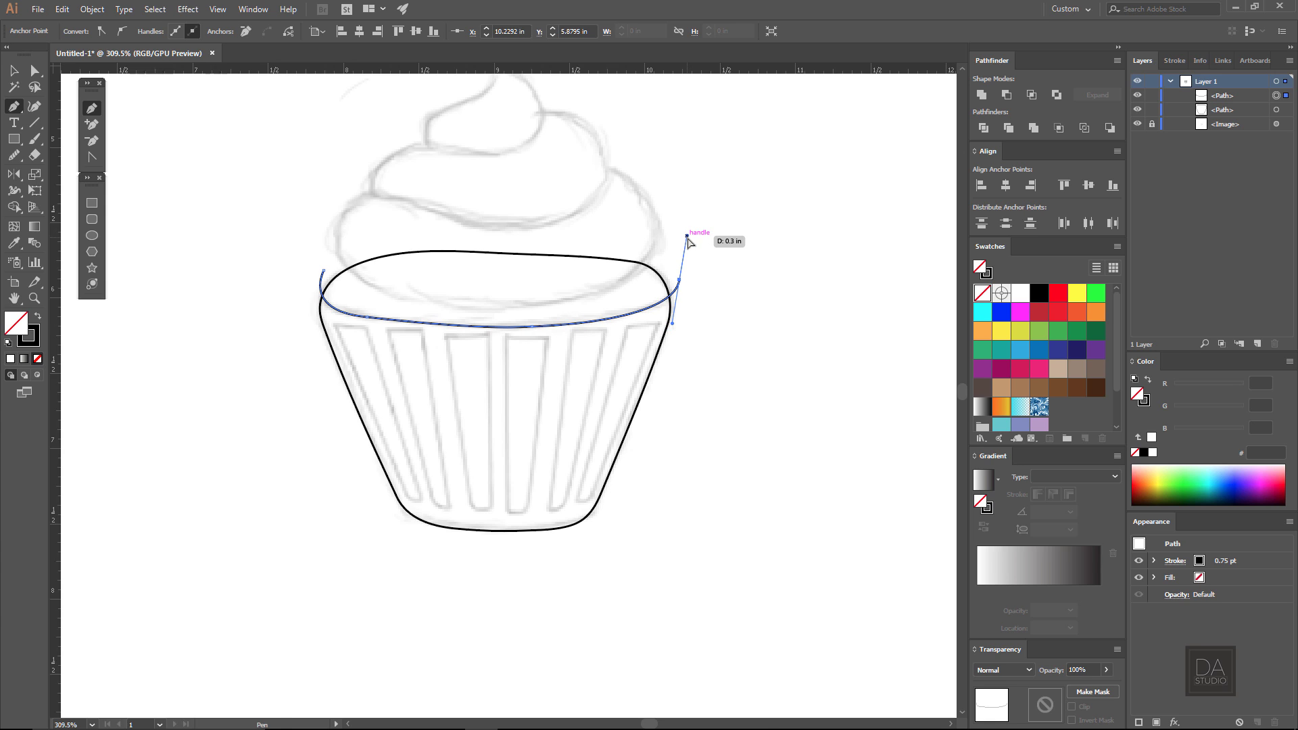
Smooth the rim line's curve and select both wrapper outlines together
{"action": "left_click", "coordinate": [13, 71]}
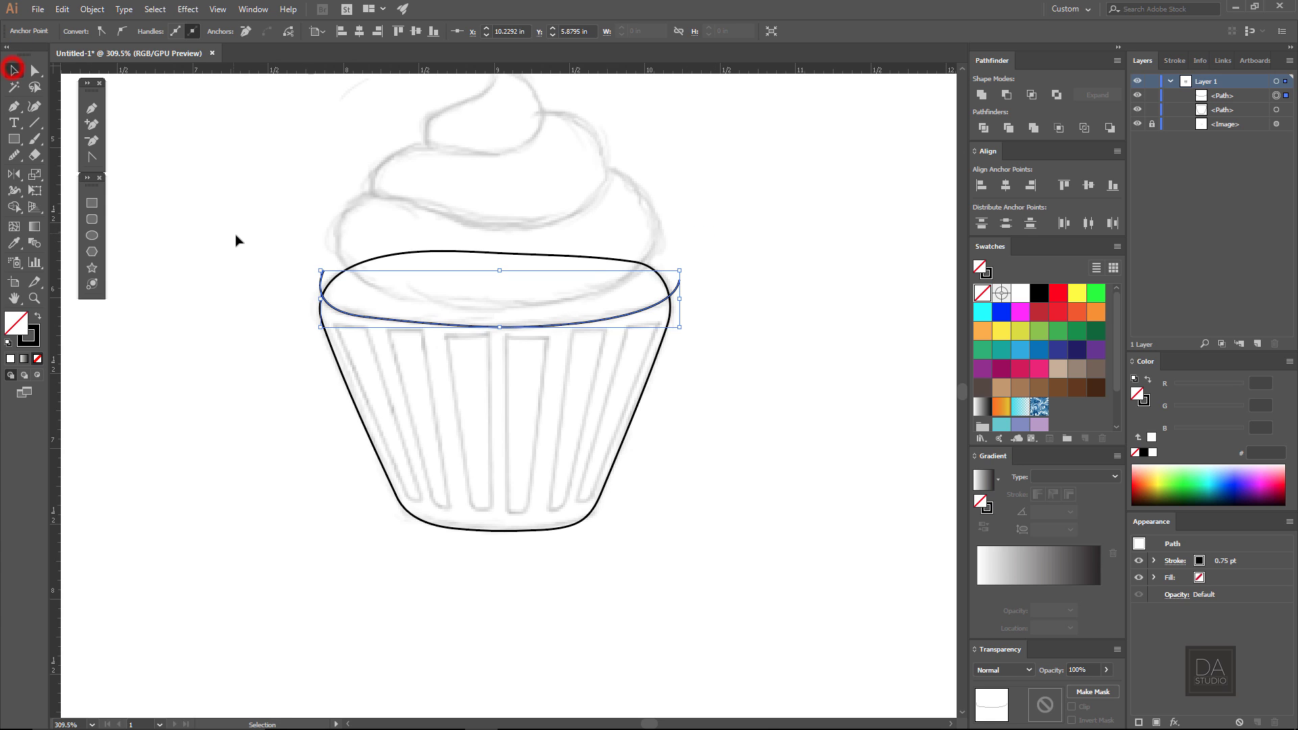
{"action": "left_click", "coordinate": [237, 236]}
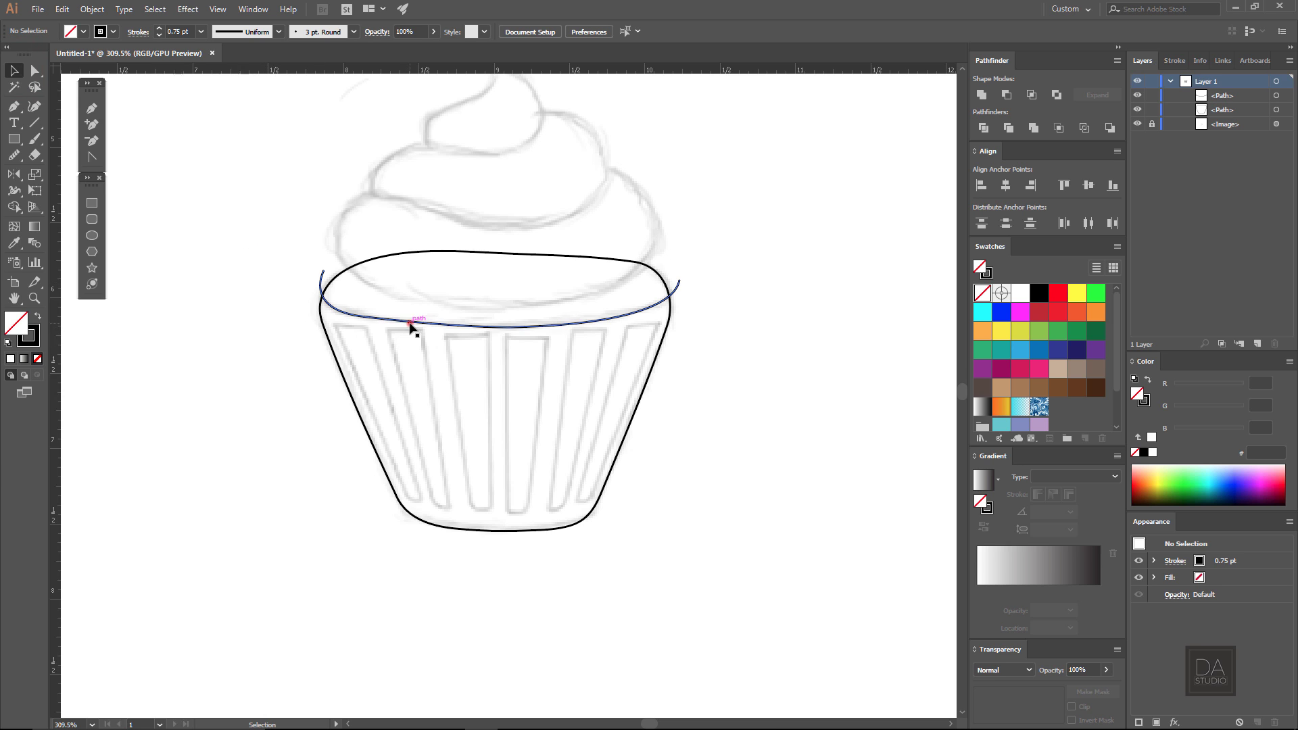
{"action": "left_click", "coordinate": [410, 325]}
{"action": "left_click", "coordinate": [14, 158]}
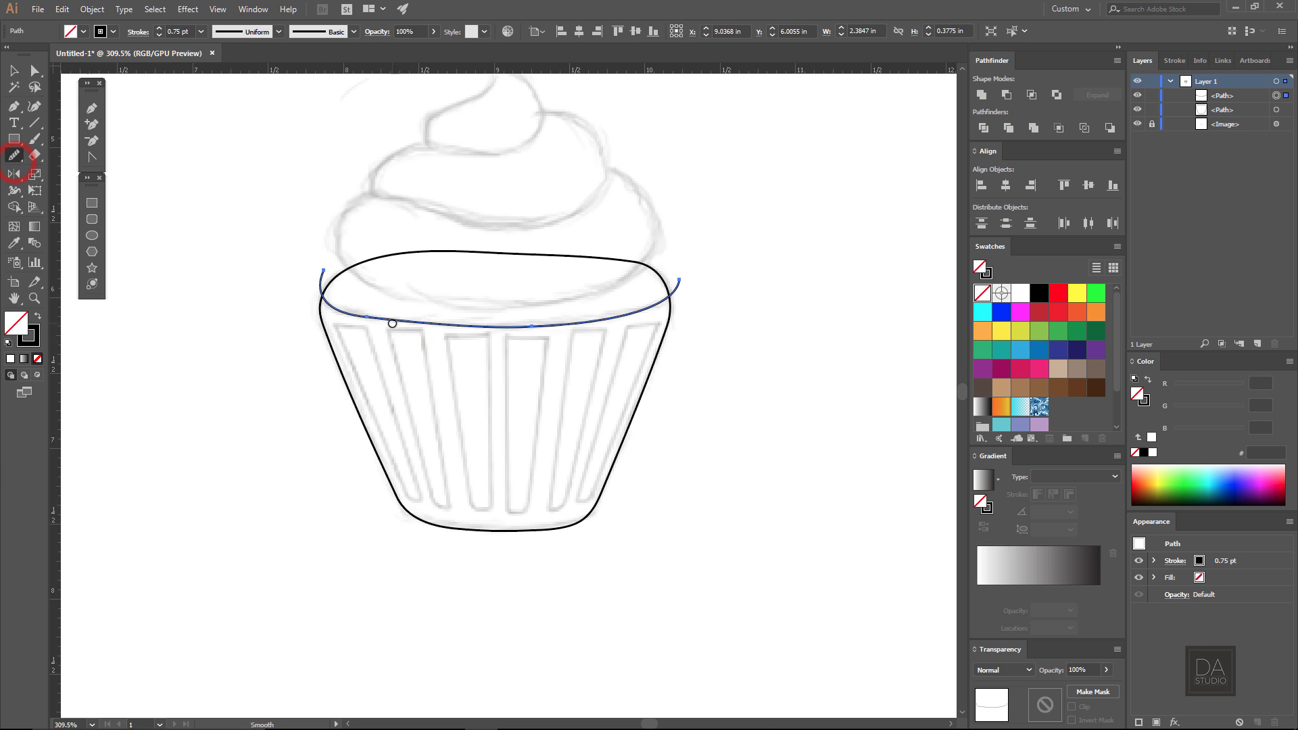
{"action": "left_click_drag", "start_coordinate": [392, 324], "coordinate": [639, 312]}
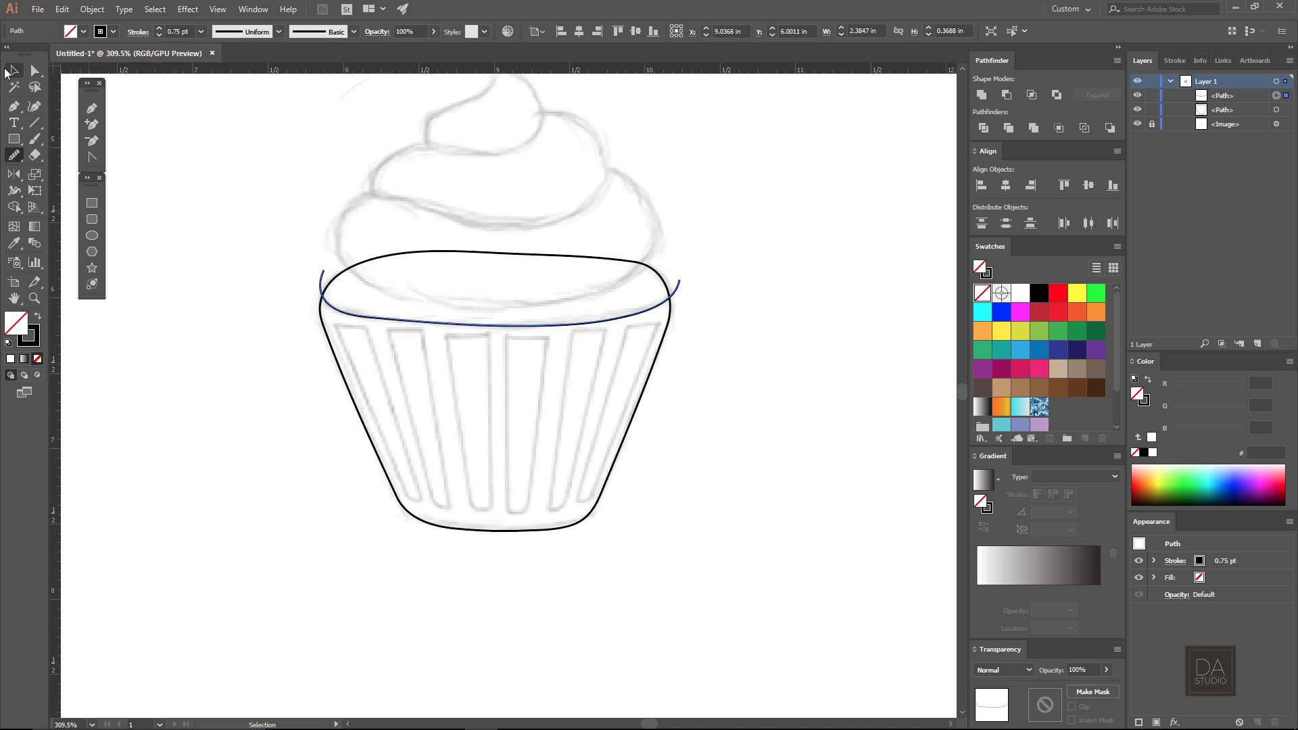
{"action": "left_click", "coordinate": [11, 71]}
{"action": "left_click_drag", "start_coordinate": [226, 275], "coordinate": [400, 376]}
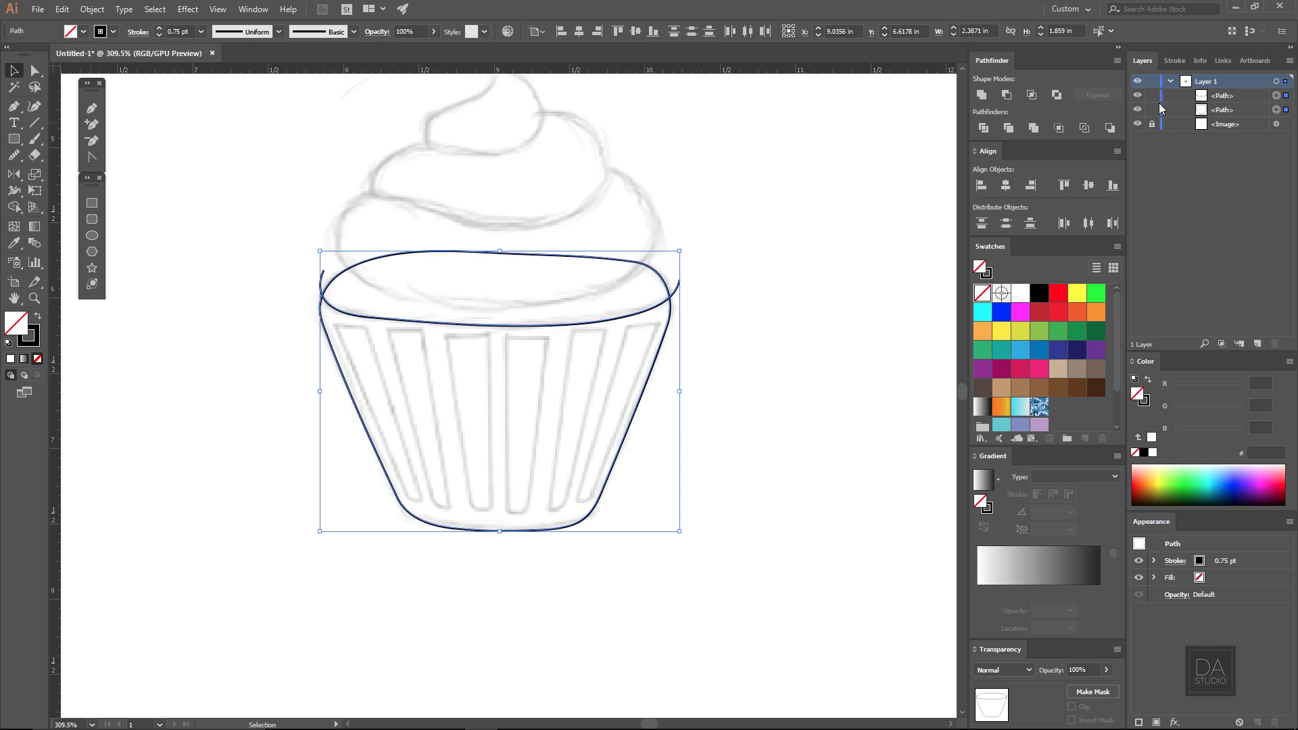
Hide the wrapper outlines and start tracing the lower frosting tier down its left side
{"action": "left_click", "coordinate": [585, 226]}
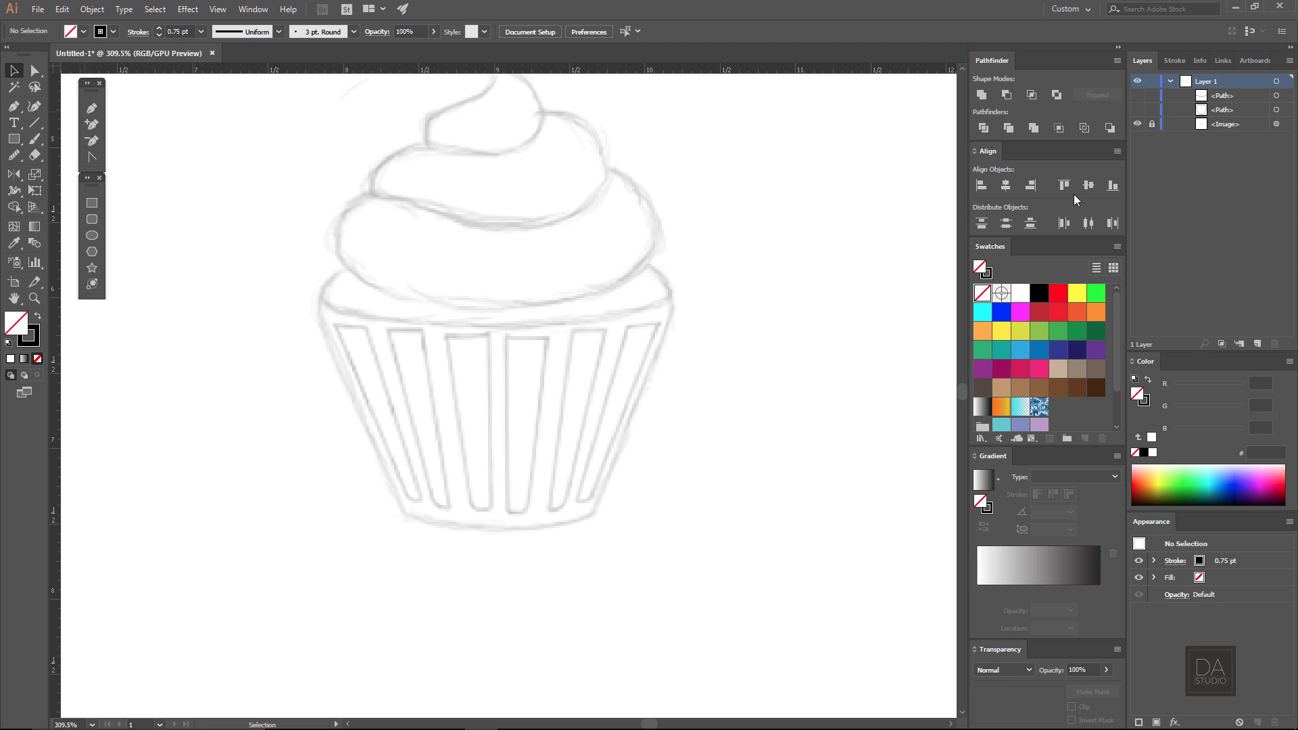
{"action": "left_click", "coordinate": [93, 107]}
{"action": "scroll", "coordinate": [489, 165], "scroll_direction": "up", "scroll_amount": 2}
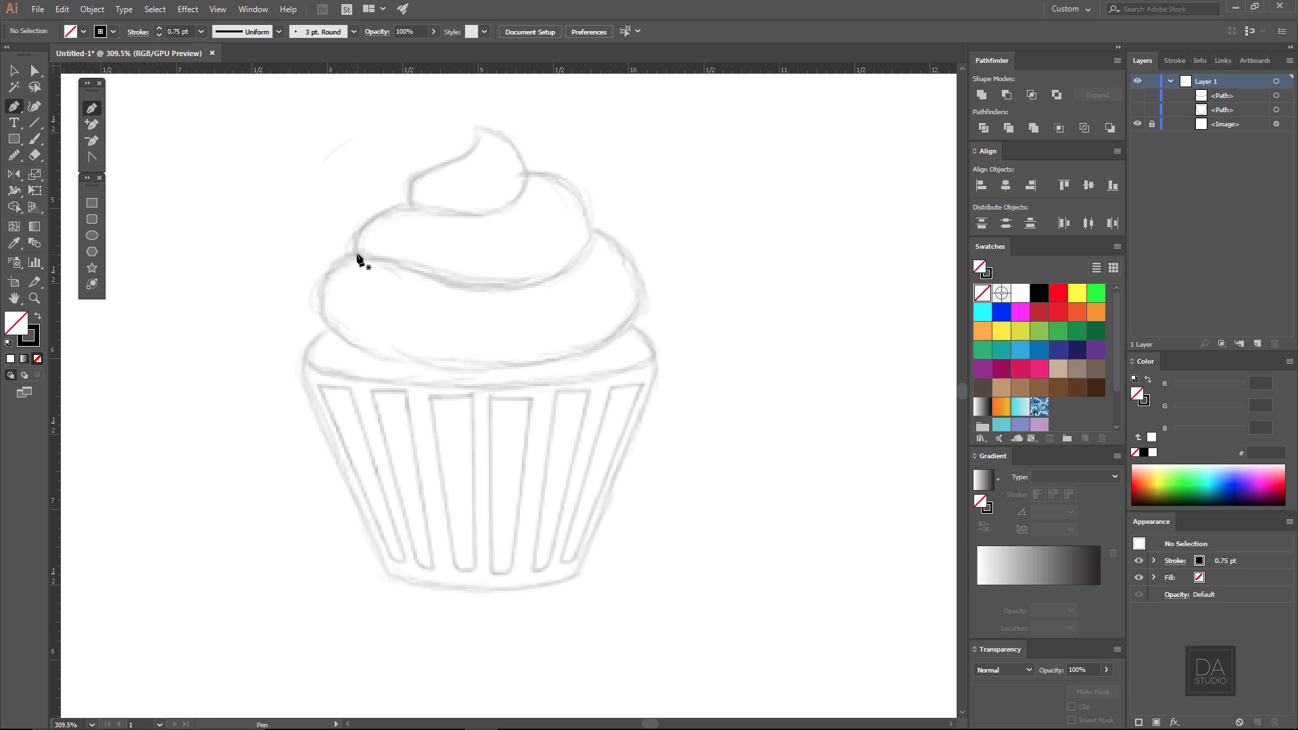
{"action": "left_click", "coordinate": [357, 254]}
{"action": "left_click_drag", "start_coordinate": [334, 332], "coordinate": [382, 375]}
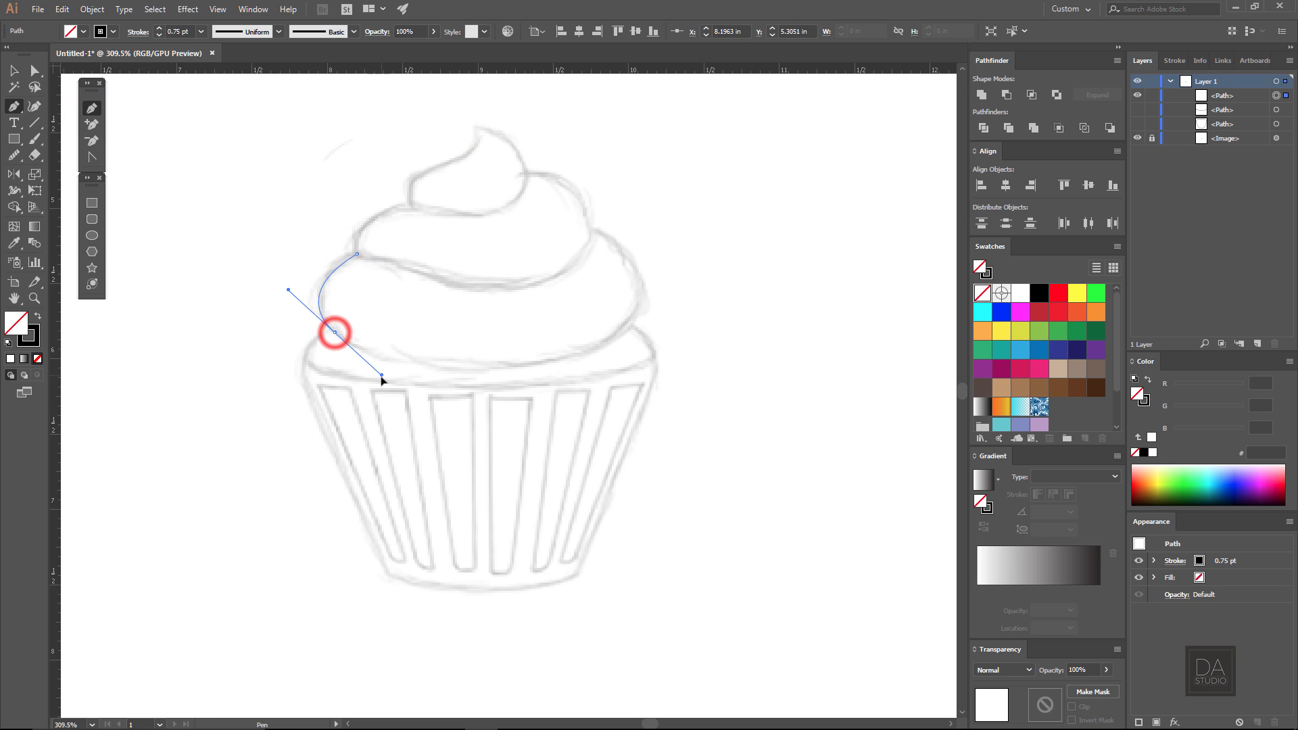
{"action": "key", "text": "ctrl+z"}
{"action": "left_click", "coordinate": [325, 292]}
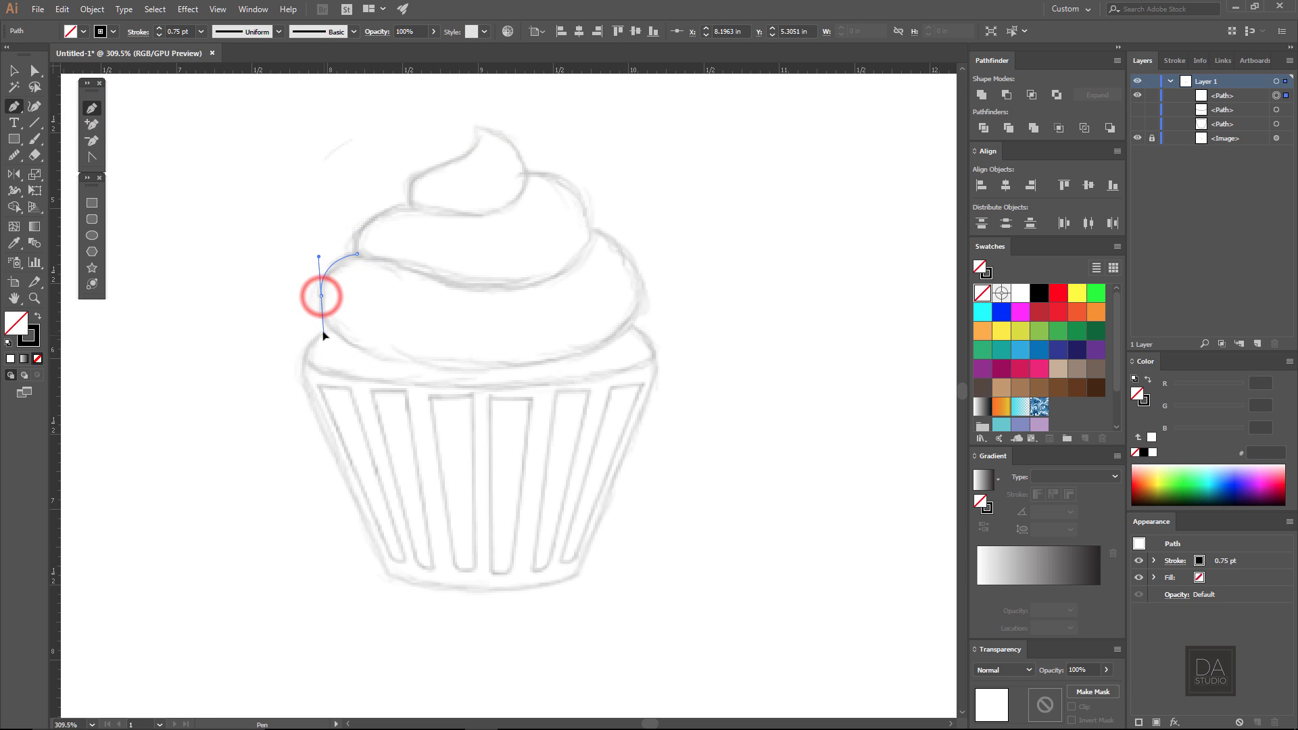
{"action": "left_click_drag", "start_coordinate": [323, 325], "coordinate": [404, 371]}
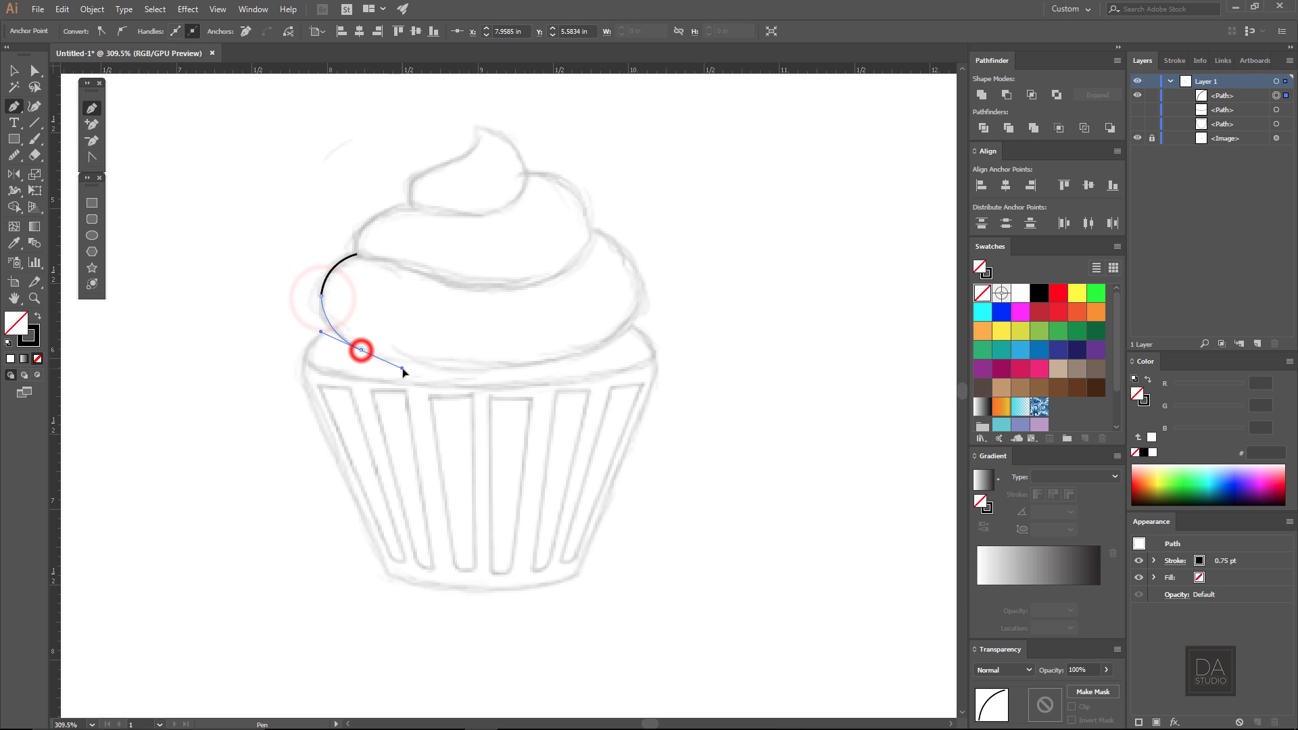
{"action": "left_click", "coordinate": [361, 349]}
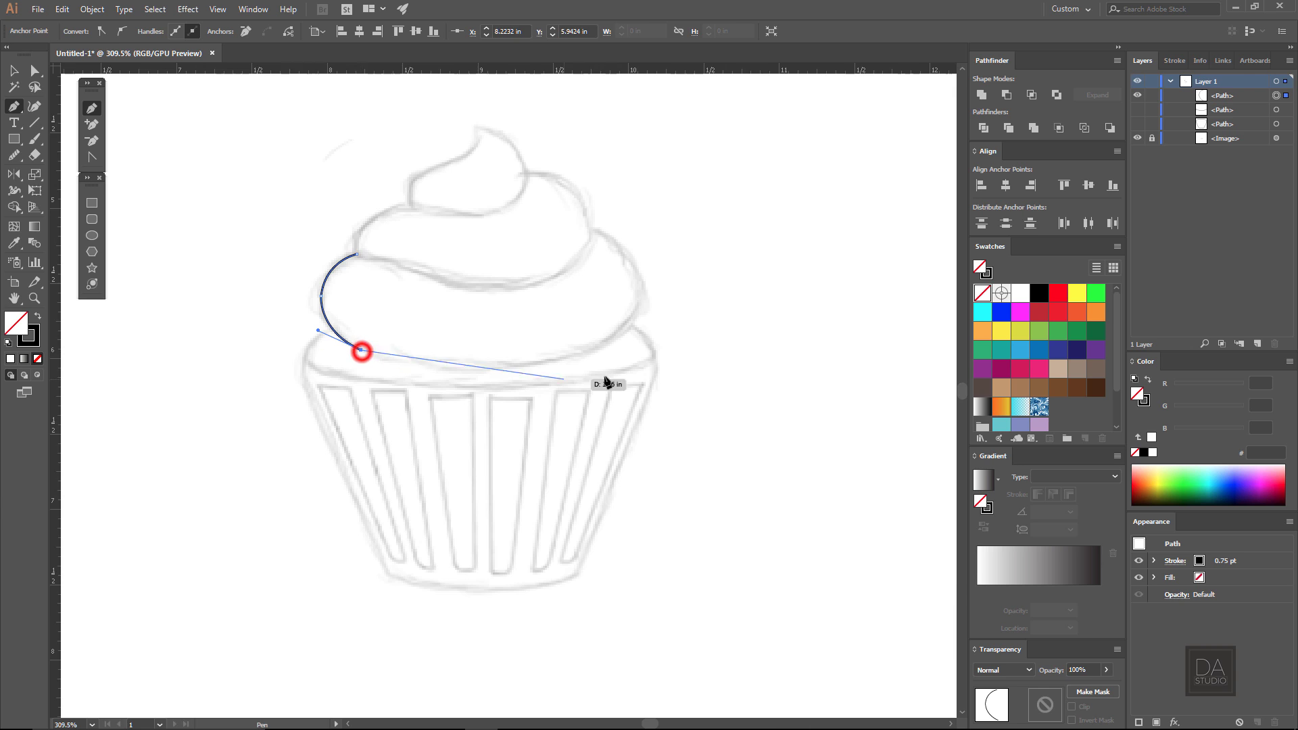
Continue the lower frosting tier along its bottom, right side and top, closing the outline
{"action": "left_click_drag", "start_coordinate": [559, 359], "coordinate": [649, 337]}
{"action": "left_click_drag", "start_coordinate": [561, 359], "coordinate": [571, 356]}
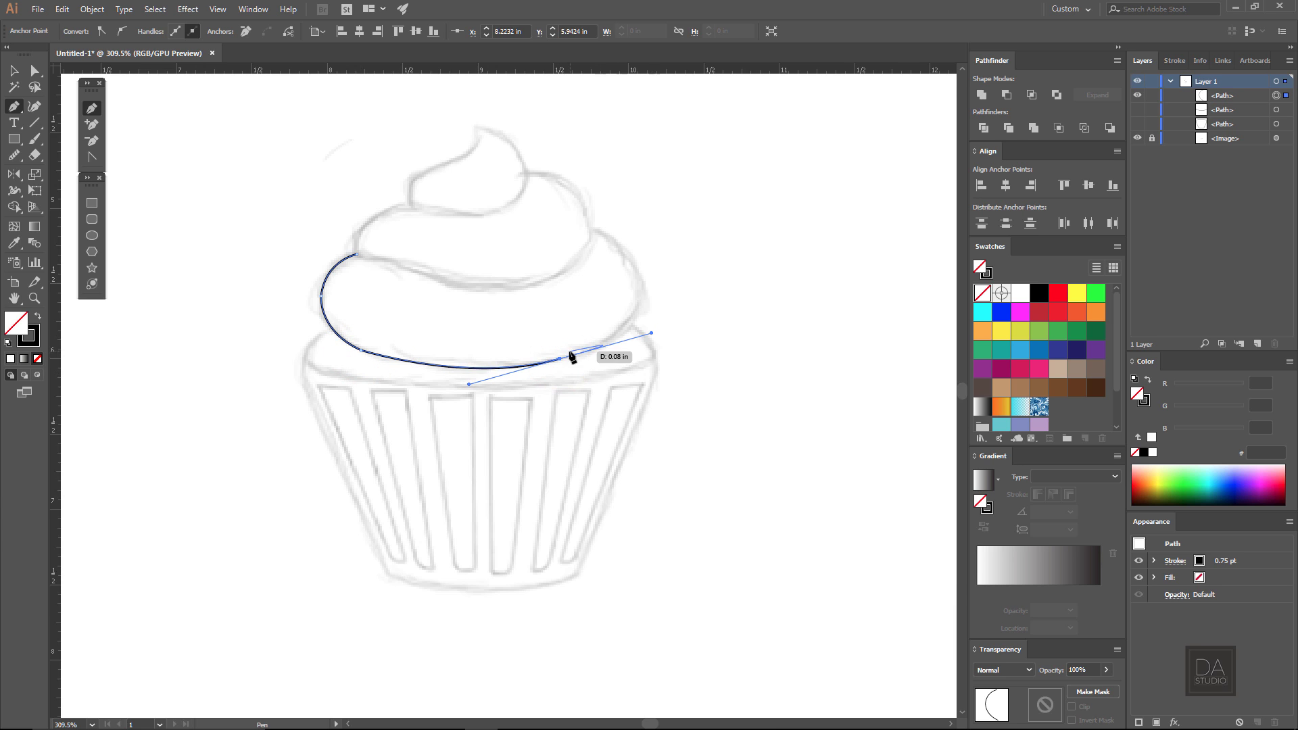
{"action": "left_click", "coordinate": [559, 359]}
{"action": "left_click_drag", "start_coordinate": [643, 295], "coordinate": [659, 249]}
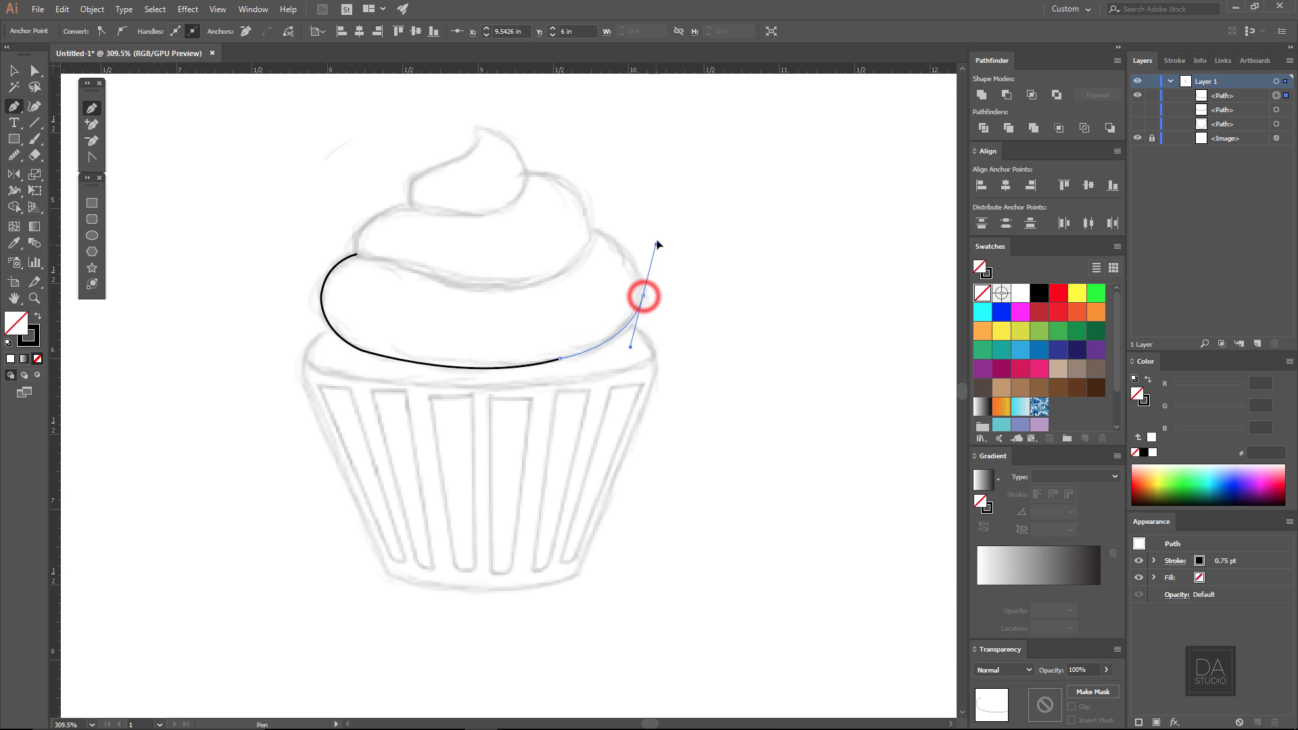
{"action": "left_click_drag", "start_coordinate": [642, 295], "coordinate": [642, 297]}
{"action": "left_click", "coordinate": [642, 295]}
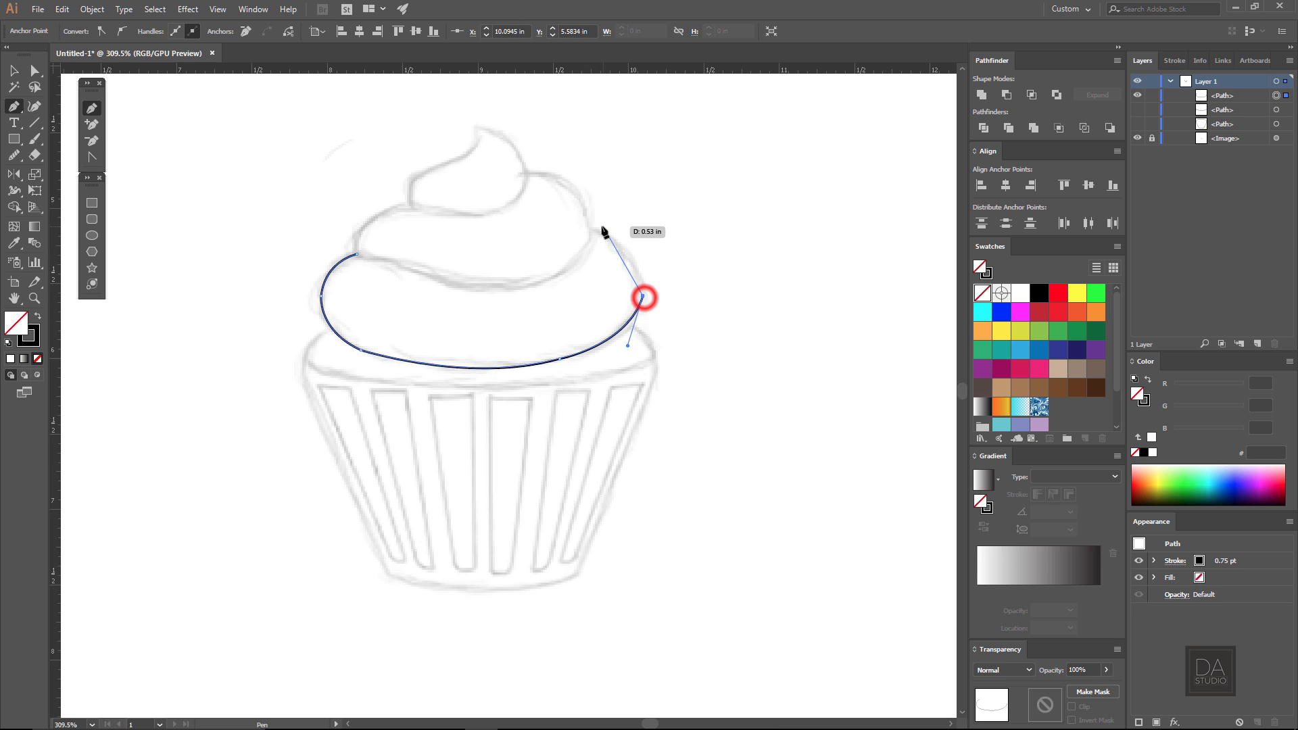
{"action": "mouse_move", "coordinate": [590, 227]}
{"action": "left_mouse_down"}
{"action": "mouse_move", "coordinate": [526, 207]}
{"action": "mouse_move", "coordinate": [538, 216]}
{"action": "left_mouse_up"}
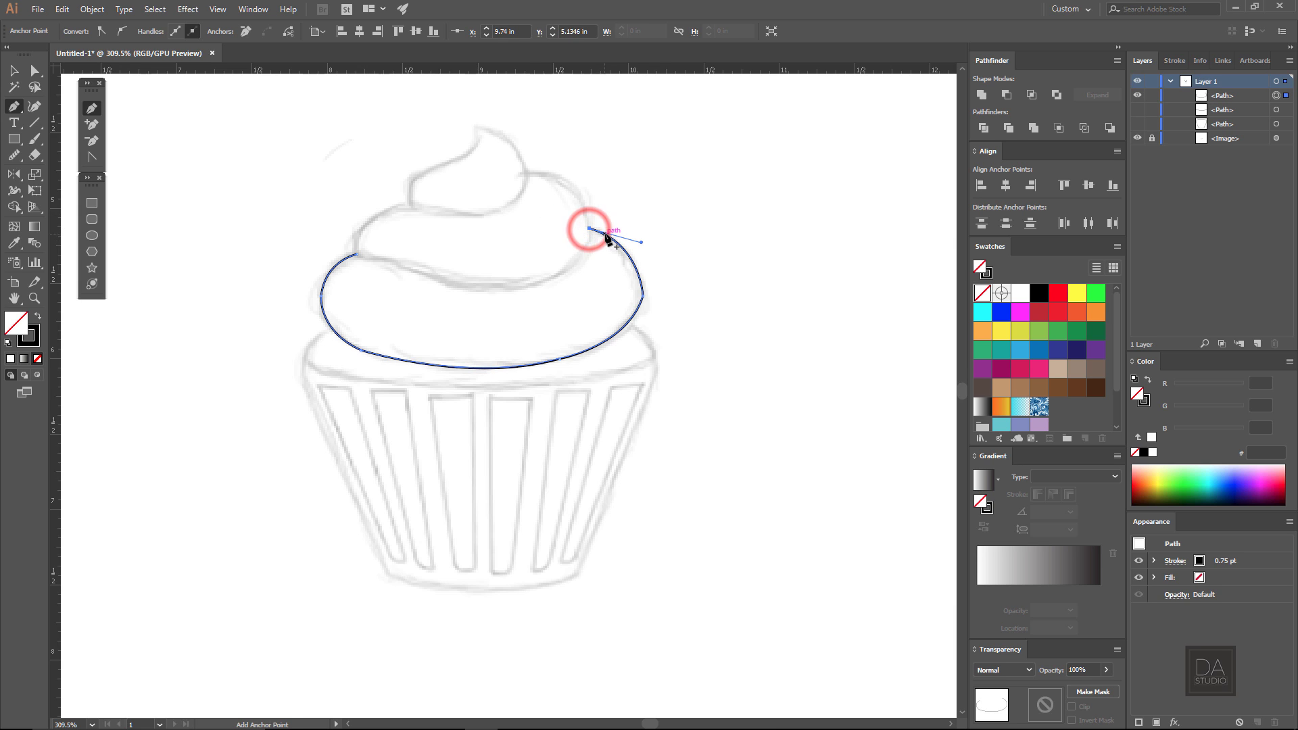
{"action": "left_click", "coordinate": [649, 231], "text": "ctrl"}
Trace and close the middle frosting tier outline
{"action": "mouse_move", "coordinate": [412, 206]}
{"action": "left_mouse_down"}
{"action": "mouse_move", "coordinate": [362, 264]}
{"action": "mouse_move", "coordinate": [356, 250]}
{"action": "left_mouse_up"}
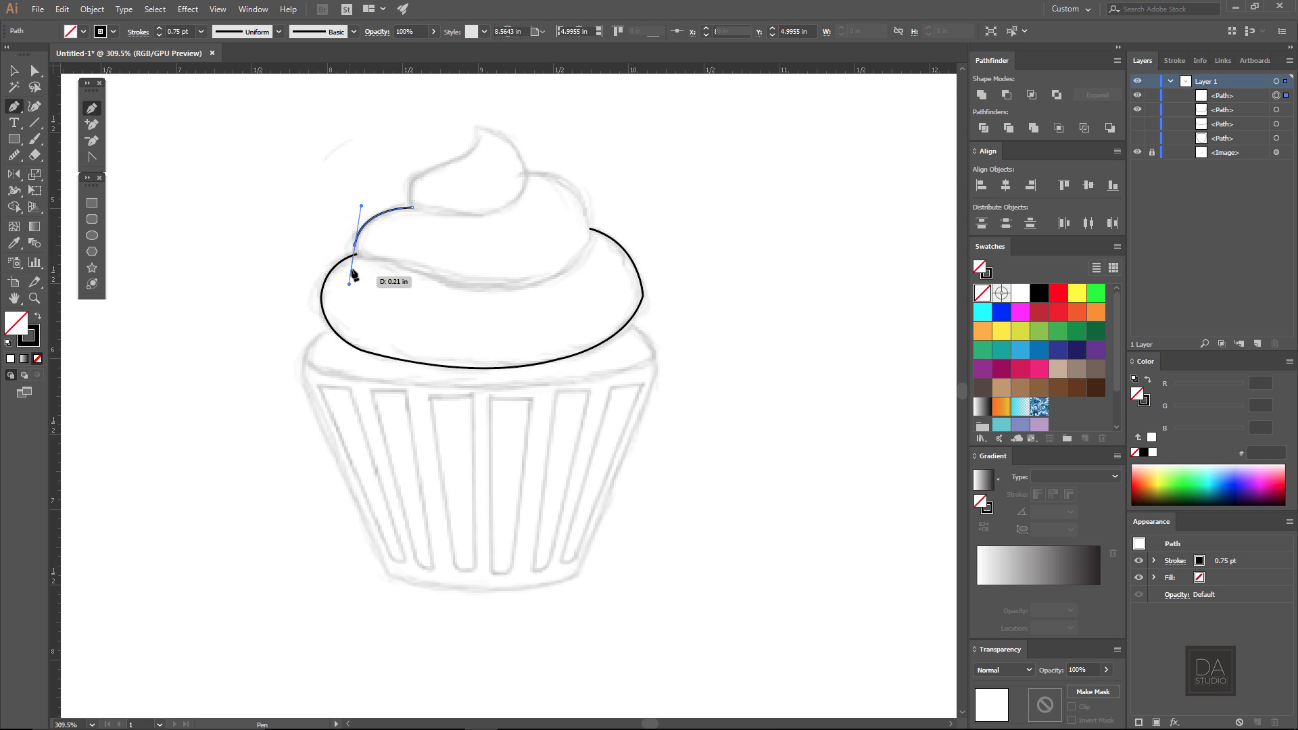
{"action": "left_click_drag", "start_coordinate": [356, 282], "coordinate": [395, 264]}
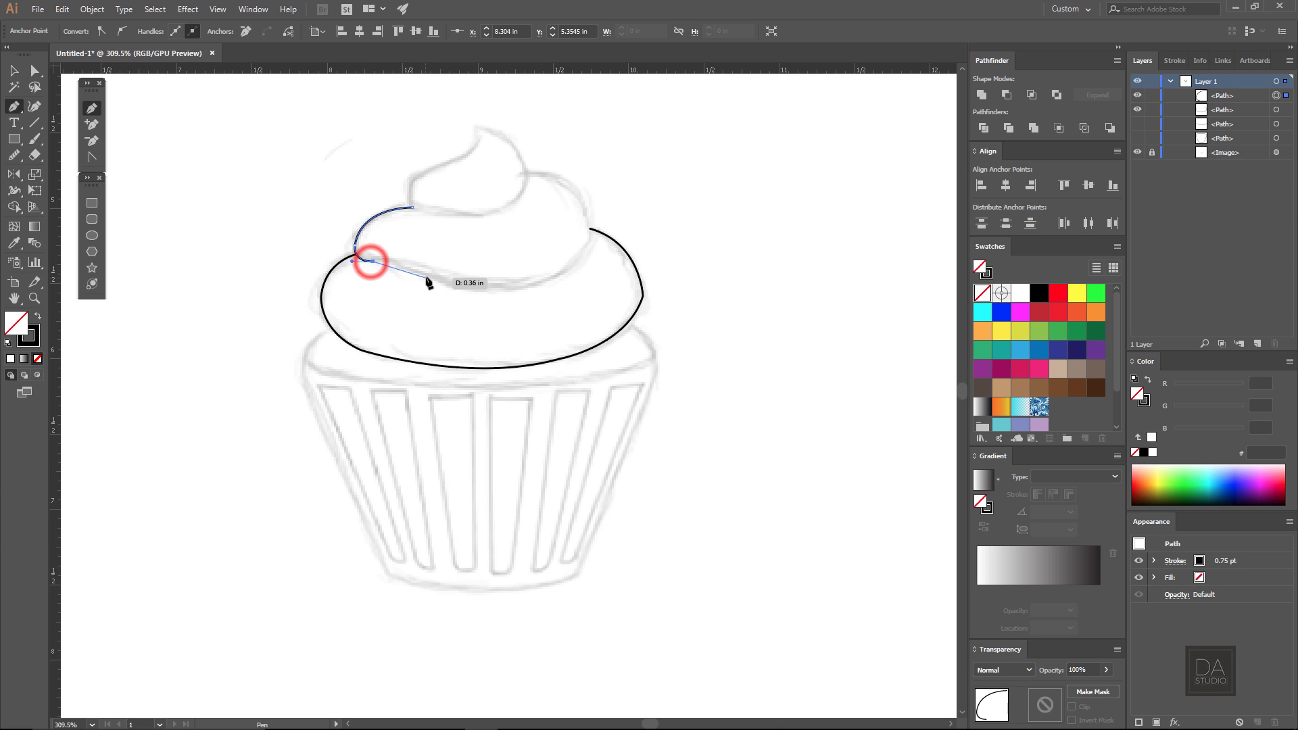
{"action": "left_click", "coordinate": [431, 277]}
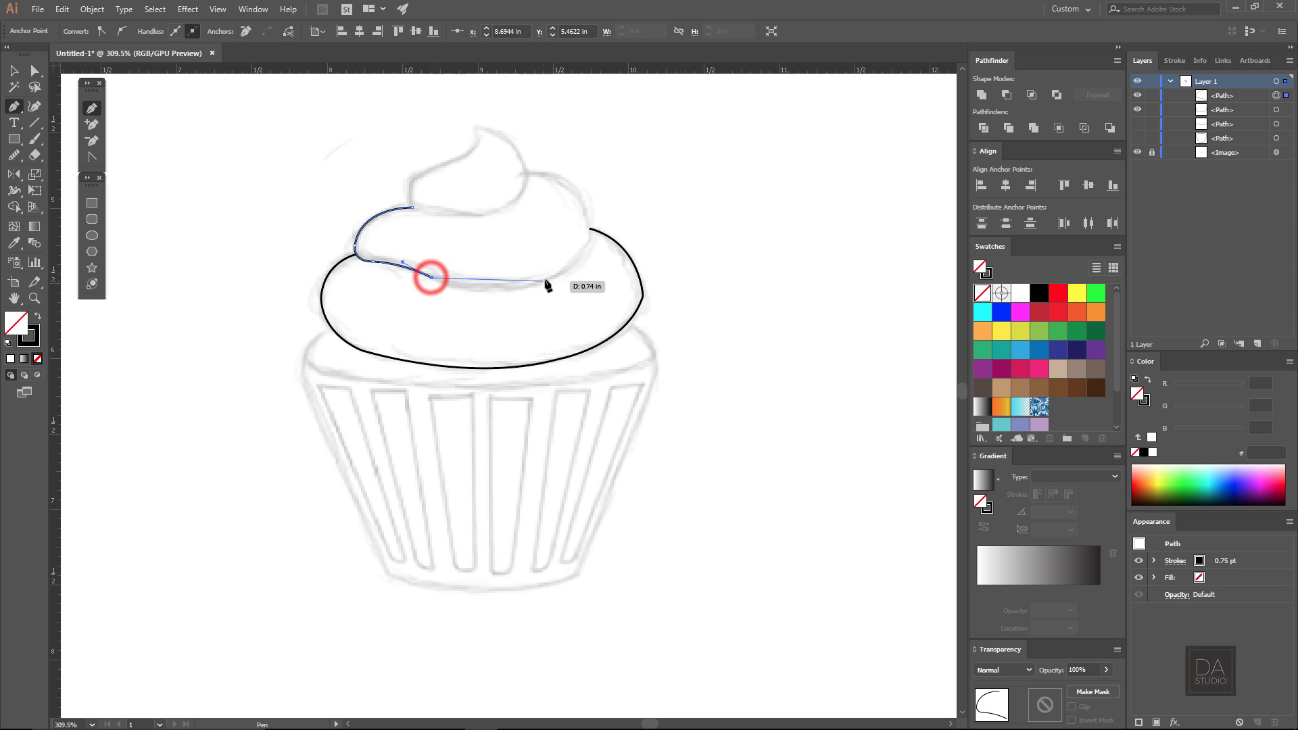
{"action": "left_click_drag", "start_coordinate": [548, 277], "coordinate": [550, 287]}
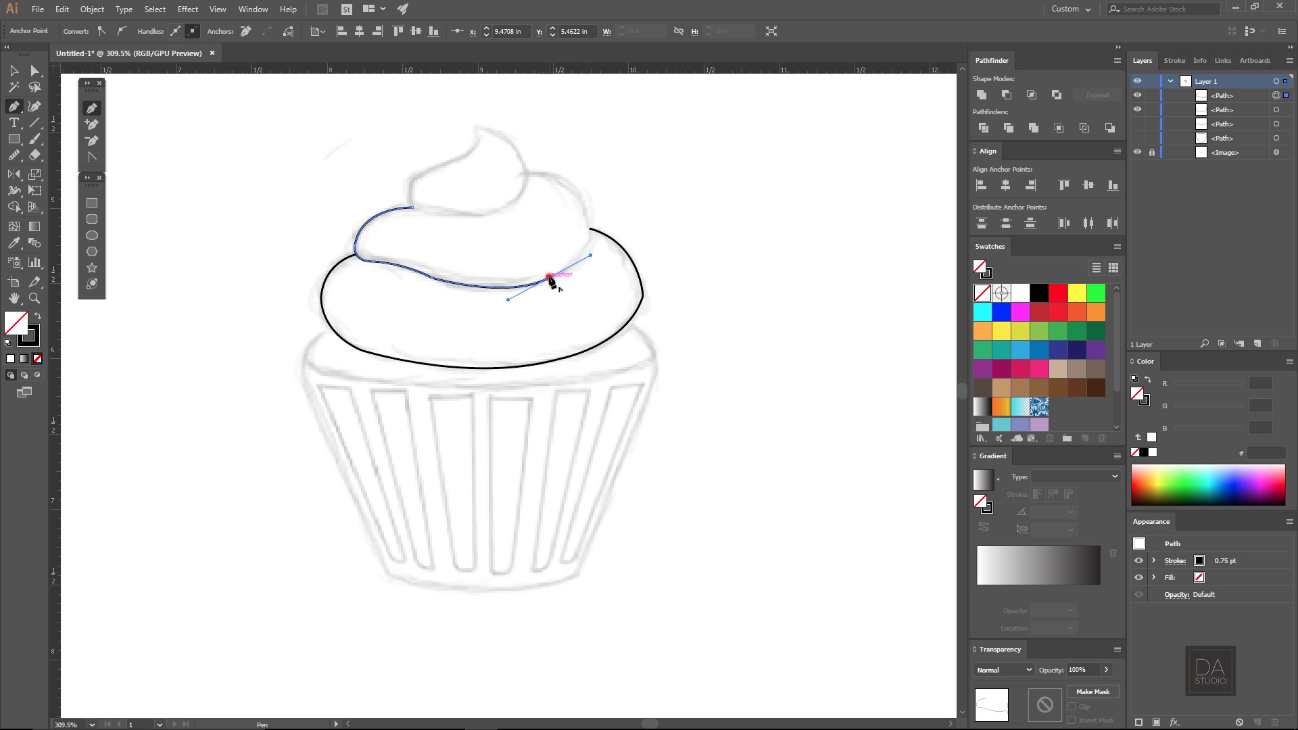
{"action": "left_click_drag", "start_coordinate": [585, 213], "coordinate": [559, 172]}
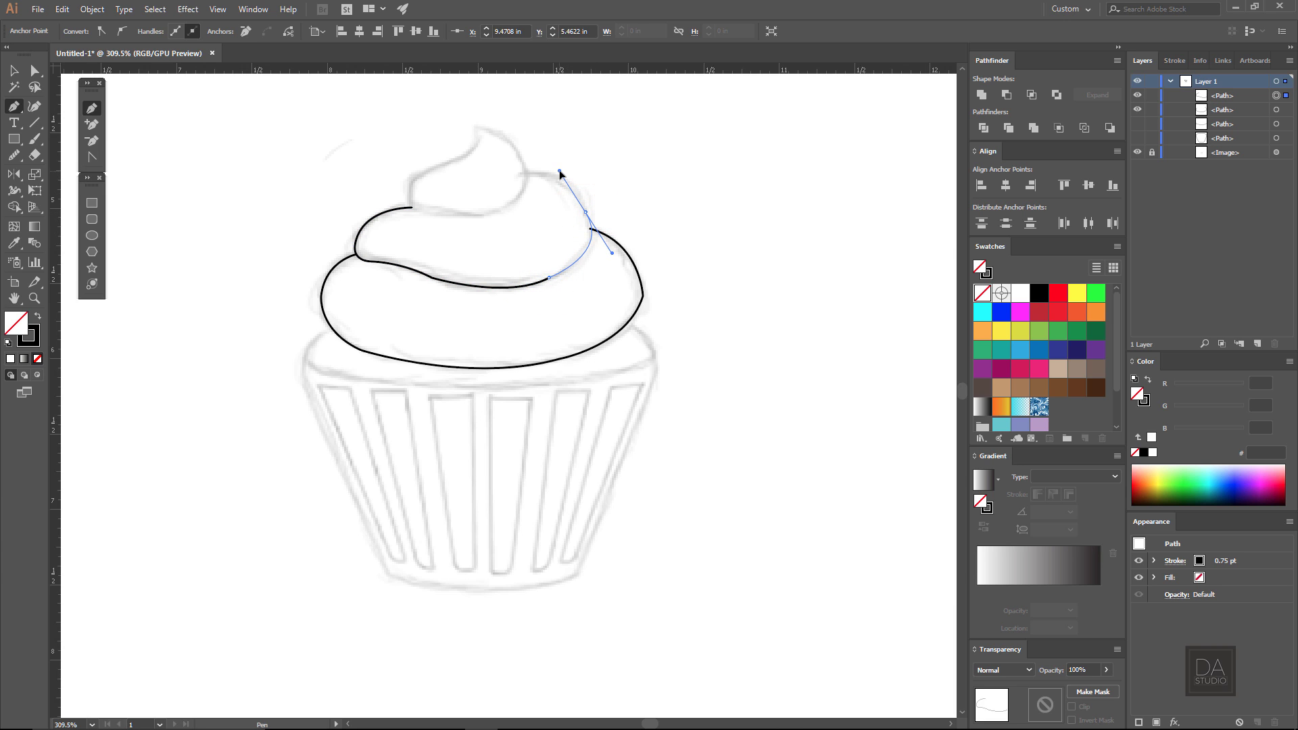
{"action": "left_click", "coordinate": [585, 213]}
{"action": "left_click_drag", "start_coordinate": [521, 172], "coordinate": [469, 179]}
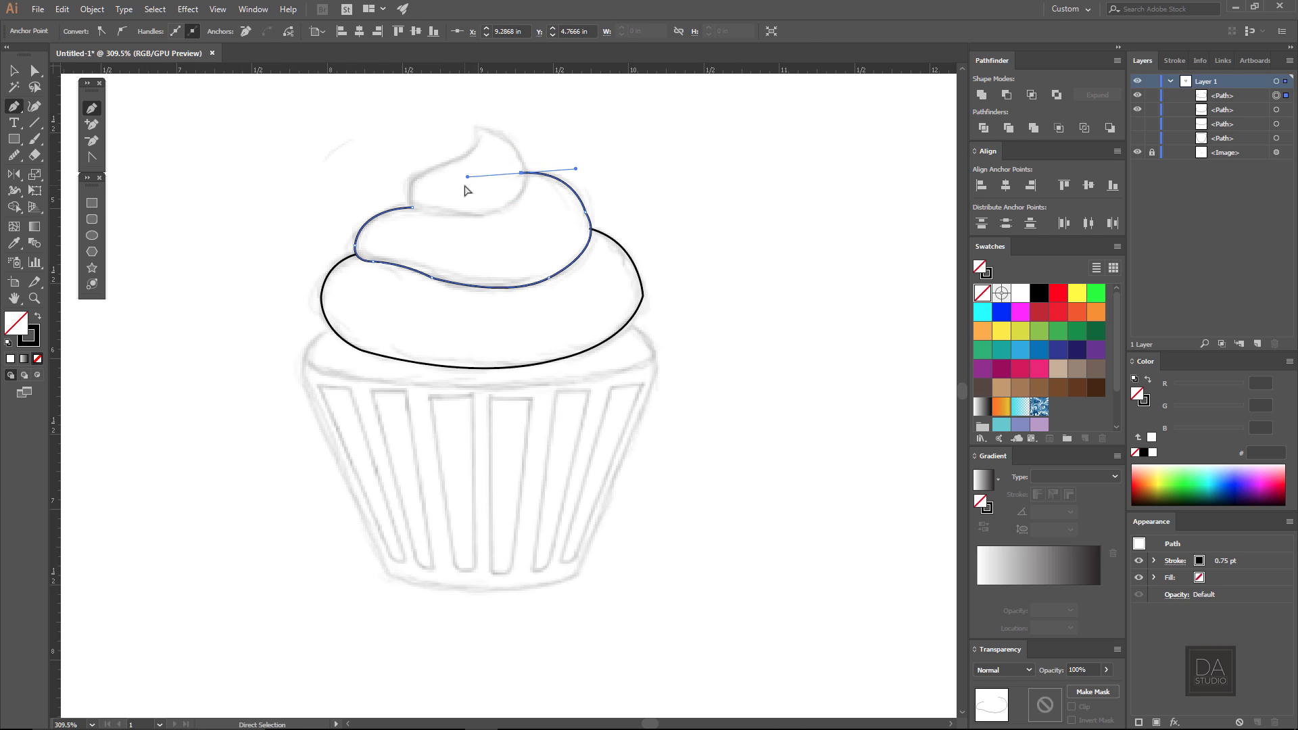
{"action": "left_click", "coordinate": [465, 190], "text": "ctrl"}
Trace the top swirl up to its tip and close it back at its start
{"action": "mouse_move", "coordinate": [438, 164]}
{"action": "left_mouse_down"}
{"action": "mouse_move", "coordinate": [414, 213]}
{"action": "mouse_move", "coordinate": [433, 243]}
{"action": "mouse_move", "coordinate": [443, 222]}
{"action": "left_mouse_up"}
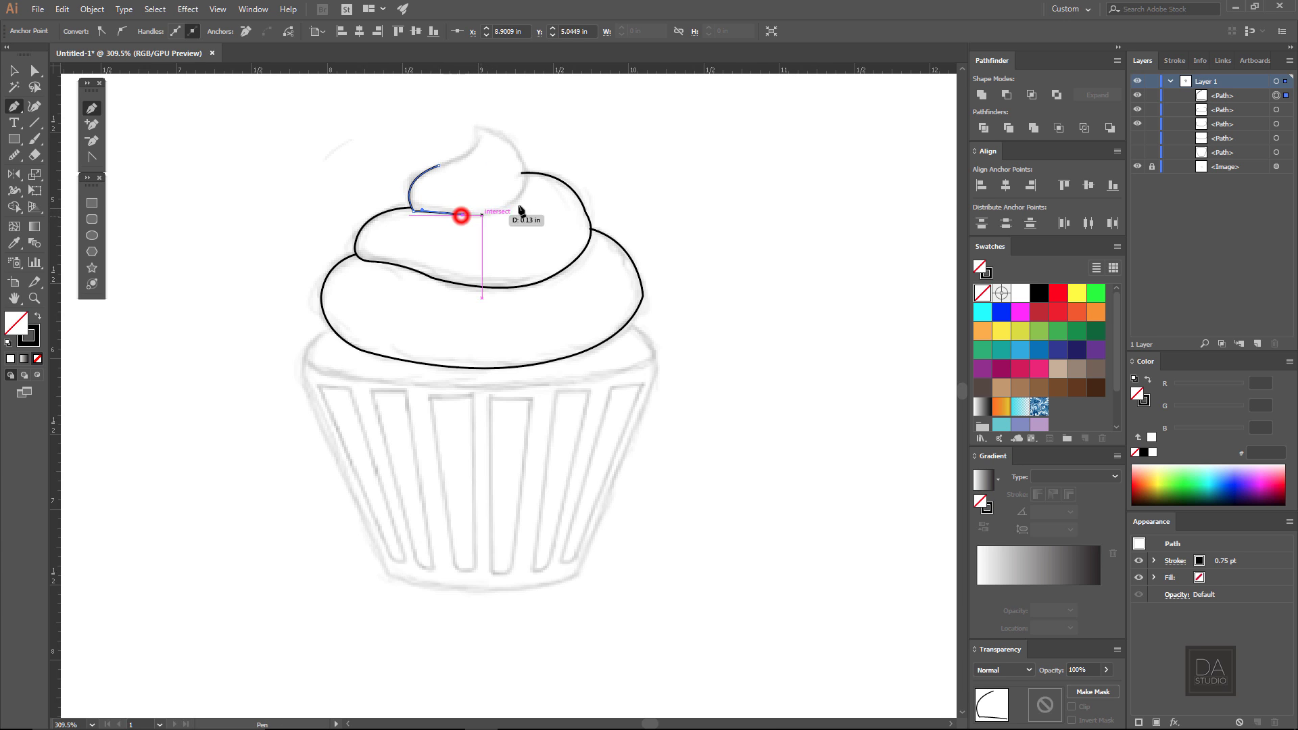
{"action": "left_click", "coordinate": [527, 181], "text": "ctrl"}
{"action": "left_click_drag", "start_coordinate": [531, 145], "coordinate": [534, 144]}
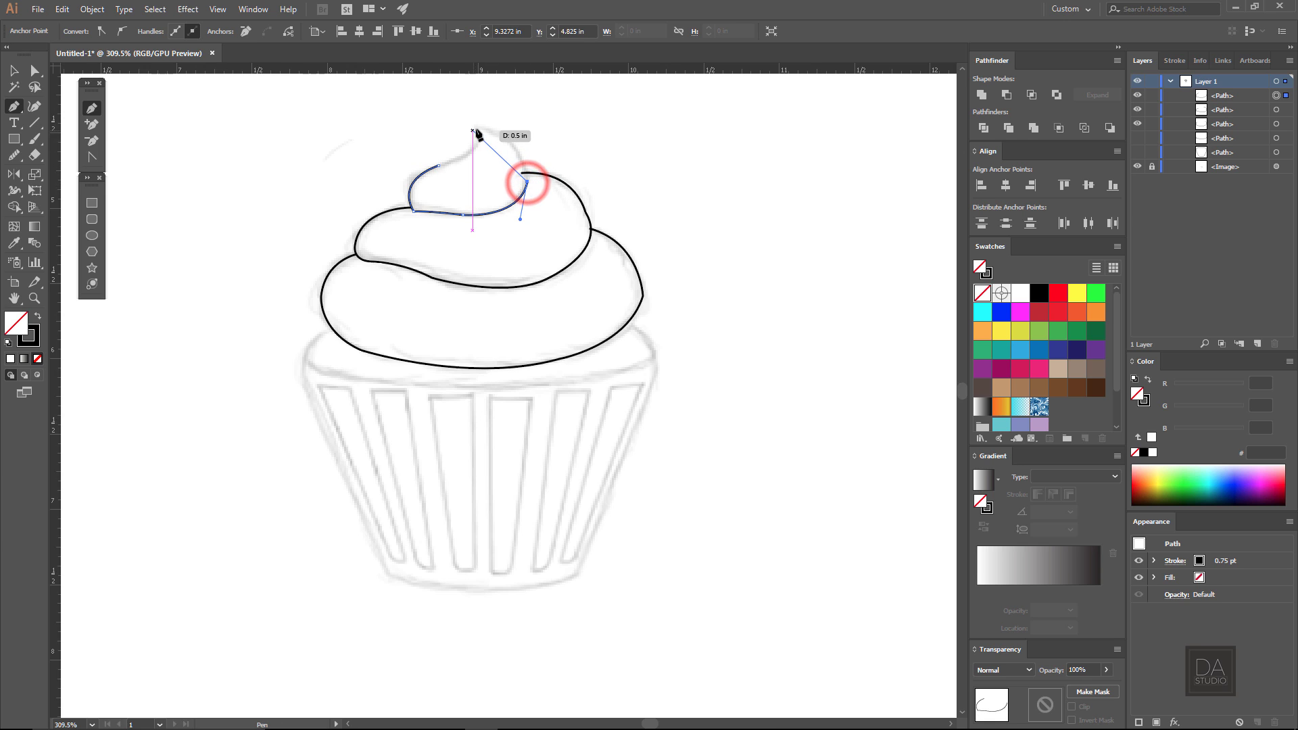
{"action": "mouse_move", "coordinate": [477, 128]}
{"action": "left_mouse_down"}
{"action": "mouse_move", "coordinate": [423, 113]}
{"action": "mouse_move", "coordinate": [428, 124]}
{"action": "left_mouse_up"}
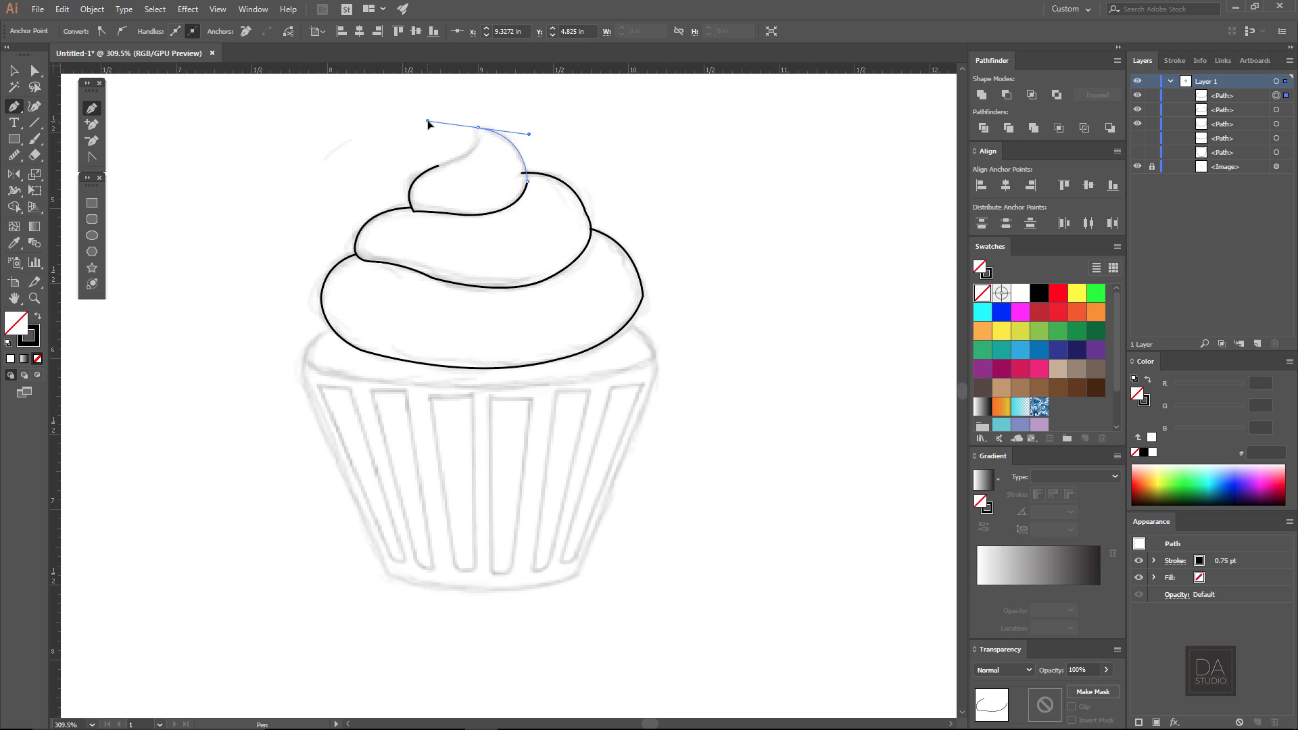
{"action": "left_click", "coordinate": [478, 128]}
{"action": "left_click_drag", "start_coordinate": [439, 165], "coordinate": [390, 181]}
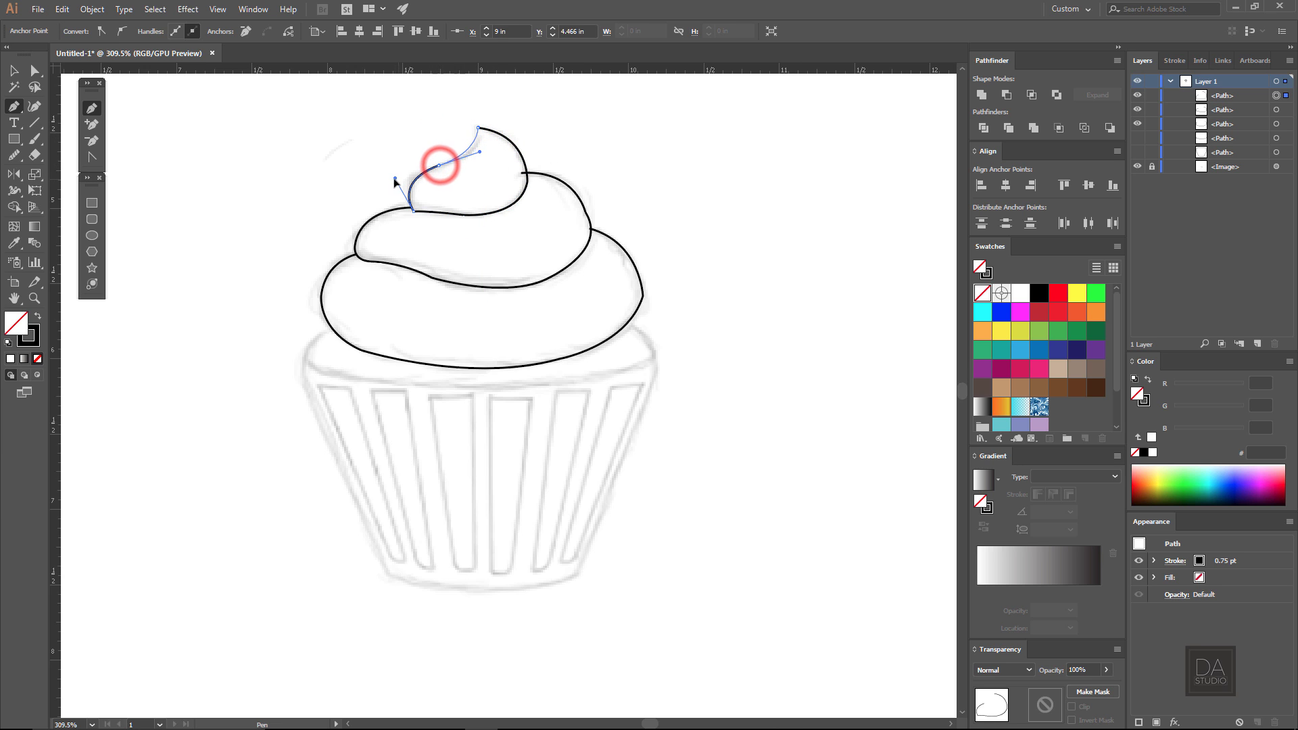
Nudge the middle frosting's anchors at the swirl join and its left tip to tidy the outline
{"action": "left_click", "coordinate": [316, 199], "text": "ctrl"}
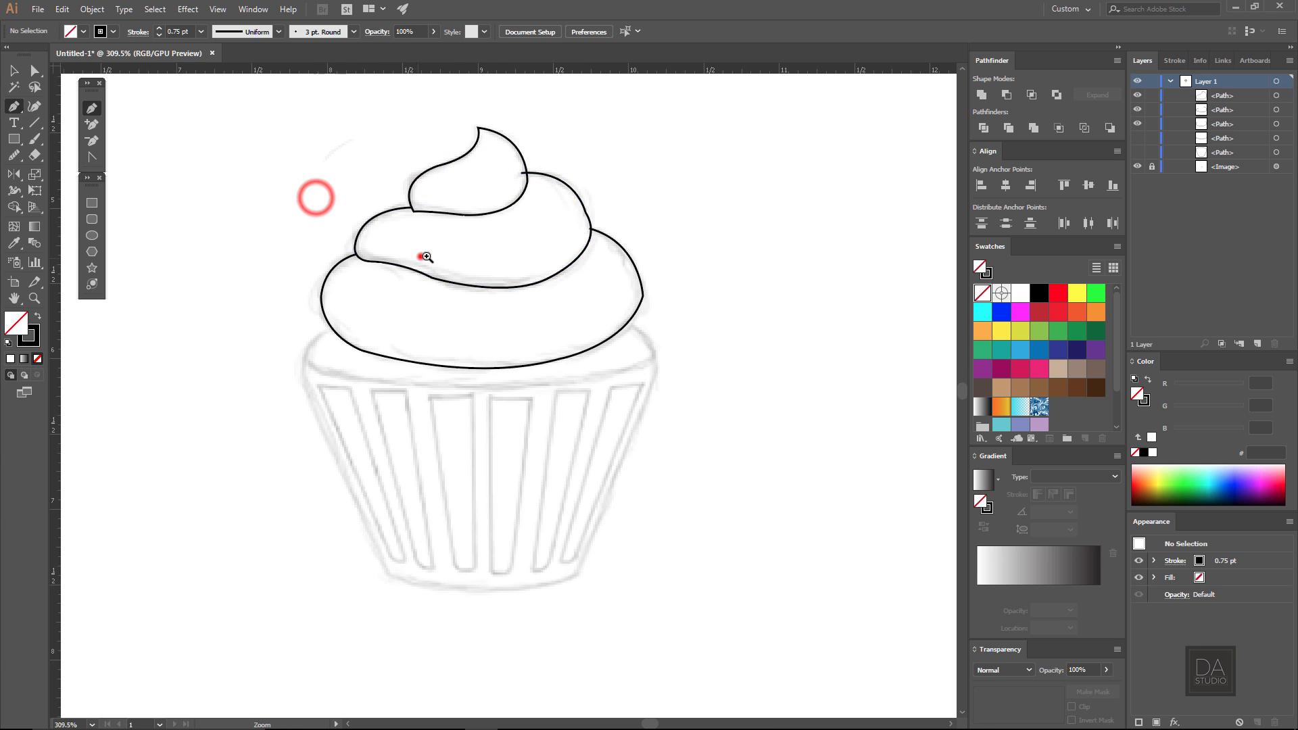
{"action": "mouse_move", "coordinate": [421, 257]}
{"action": "left_mouse_down"}
{"action": "mouse_move", "coordinate": [528, 275]}
{"action": "mouse_move", "coordinate": [511, 227]}
{"action": "mouse_move", "coordinate": [496, 277]}
{"action": "left_mouse_up"}
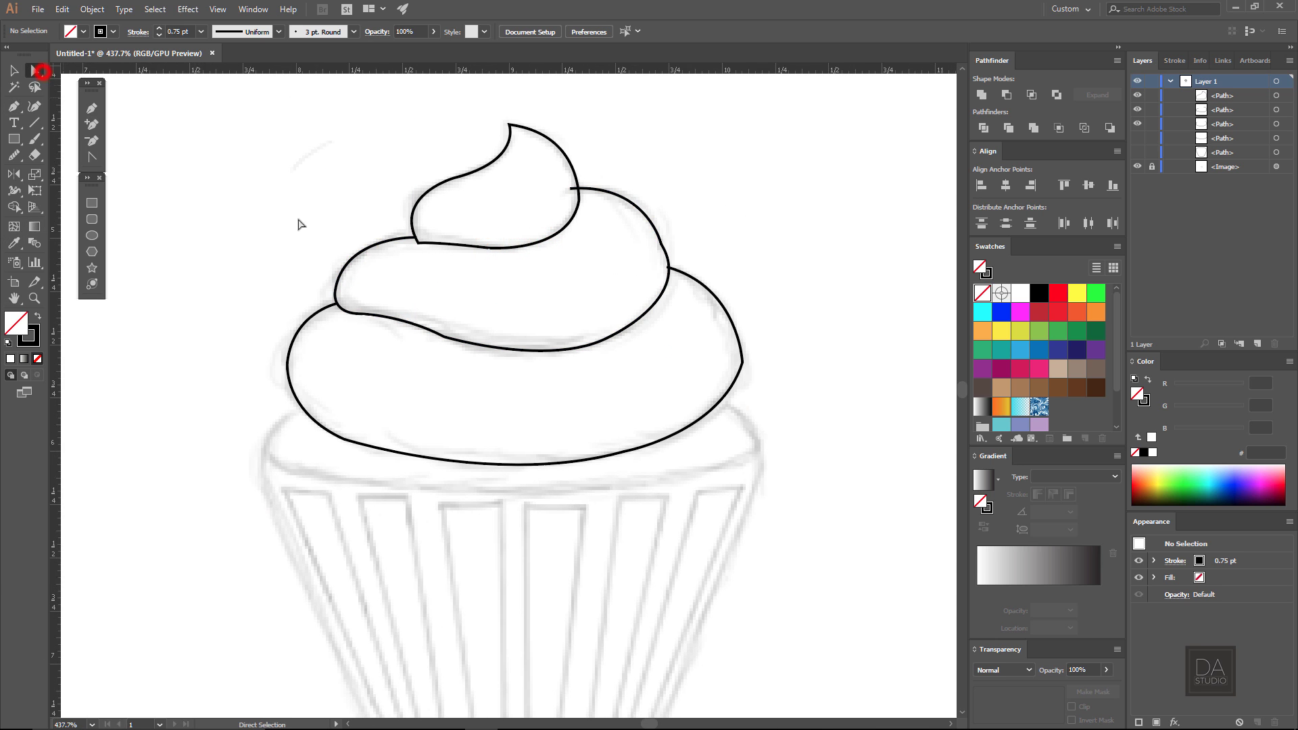
{"action": "left_click", "coordinate": [386, 245]}
{"action": "left_click", "coordinate": [415, 239]}
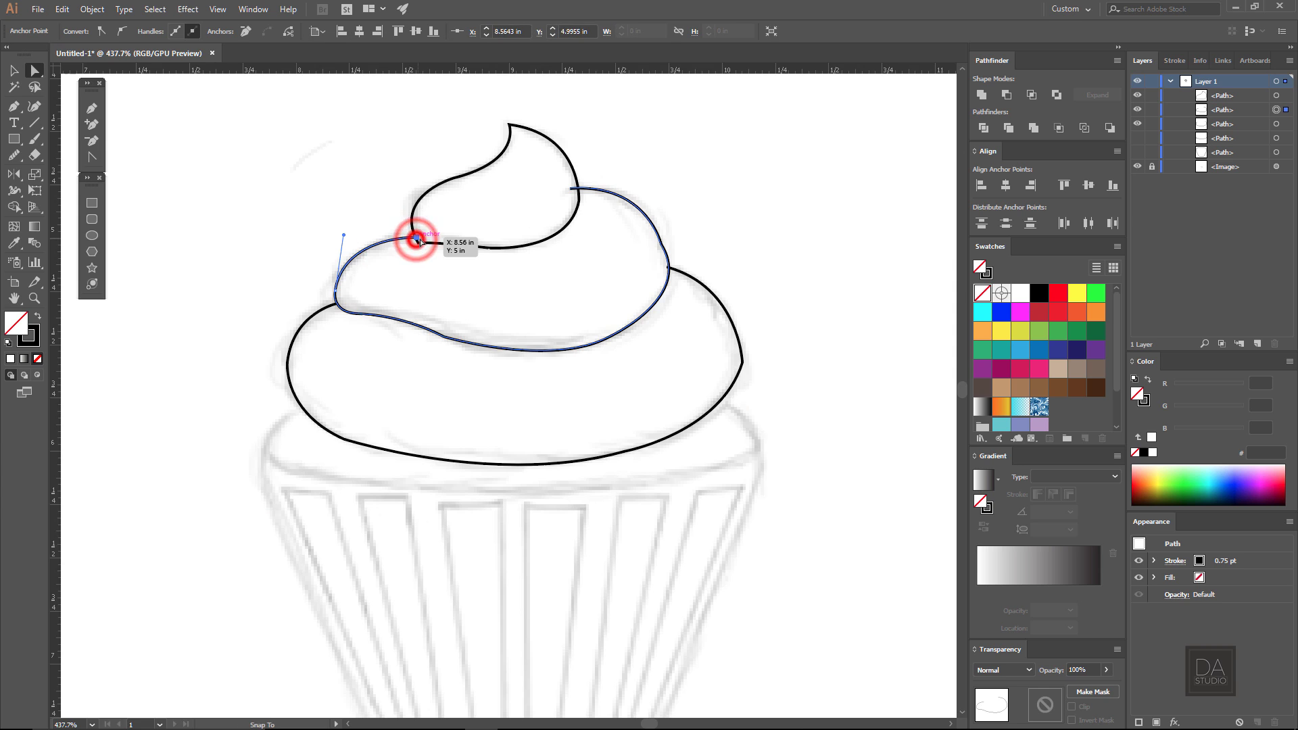
{"action": "left_click_drag", "start_coordinate": [417, 241], "coordinate": [421, 236]}
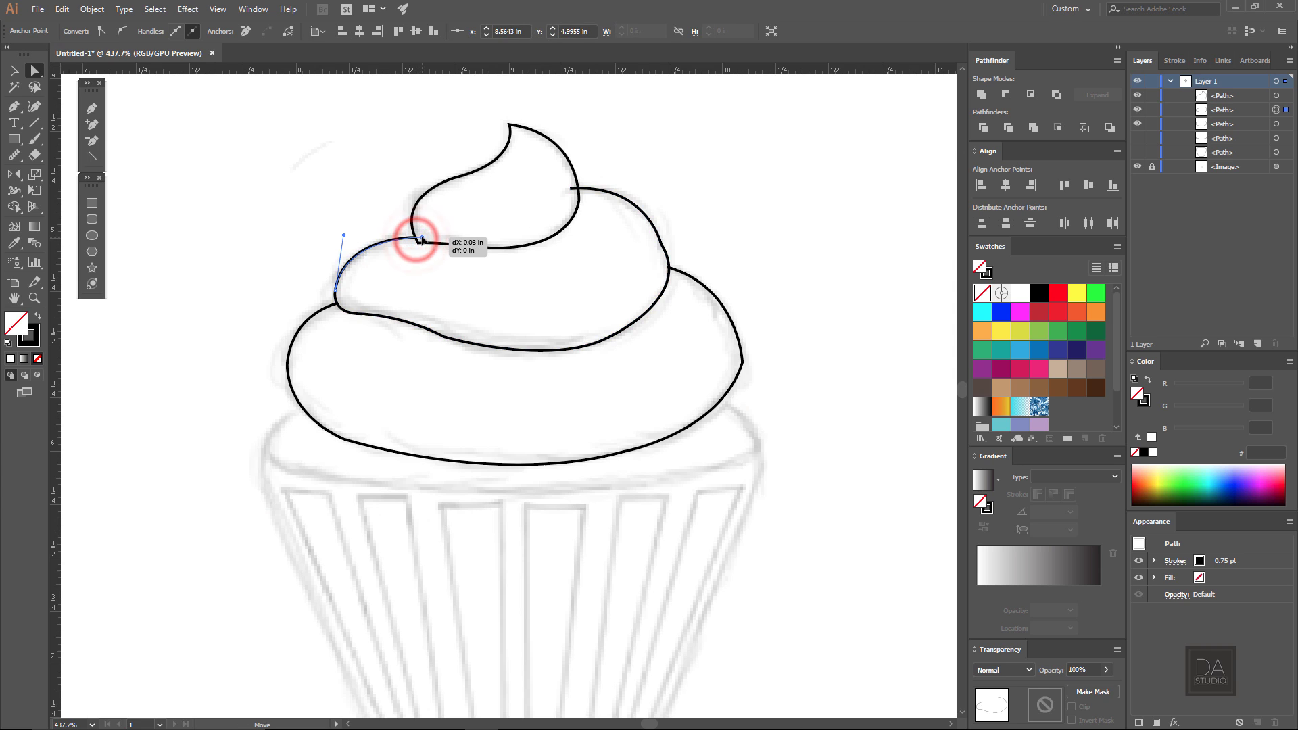
{"action": "left_click", "coordinate": [334, 302]}
{"action": "left_click_drag", "start_coordinate": [341, 306], "coordinate": [343, 302]}
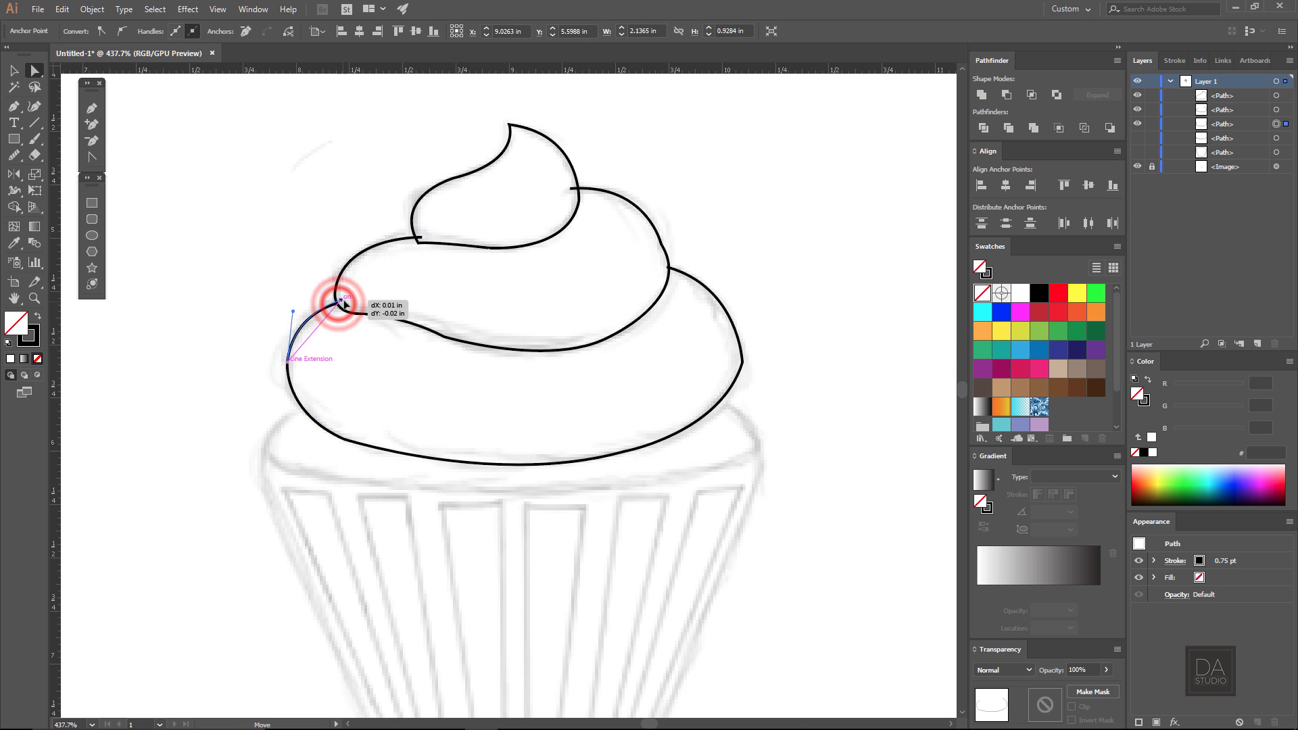
{"action": "left_click", "coordinate": [345, 341]}
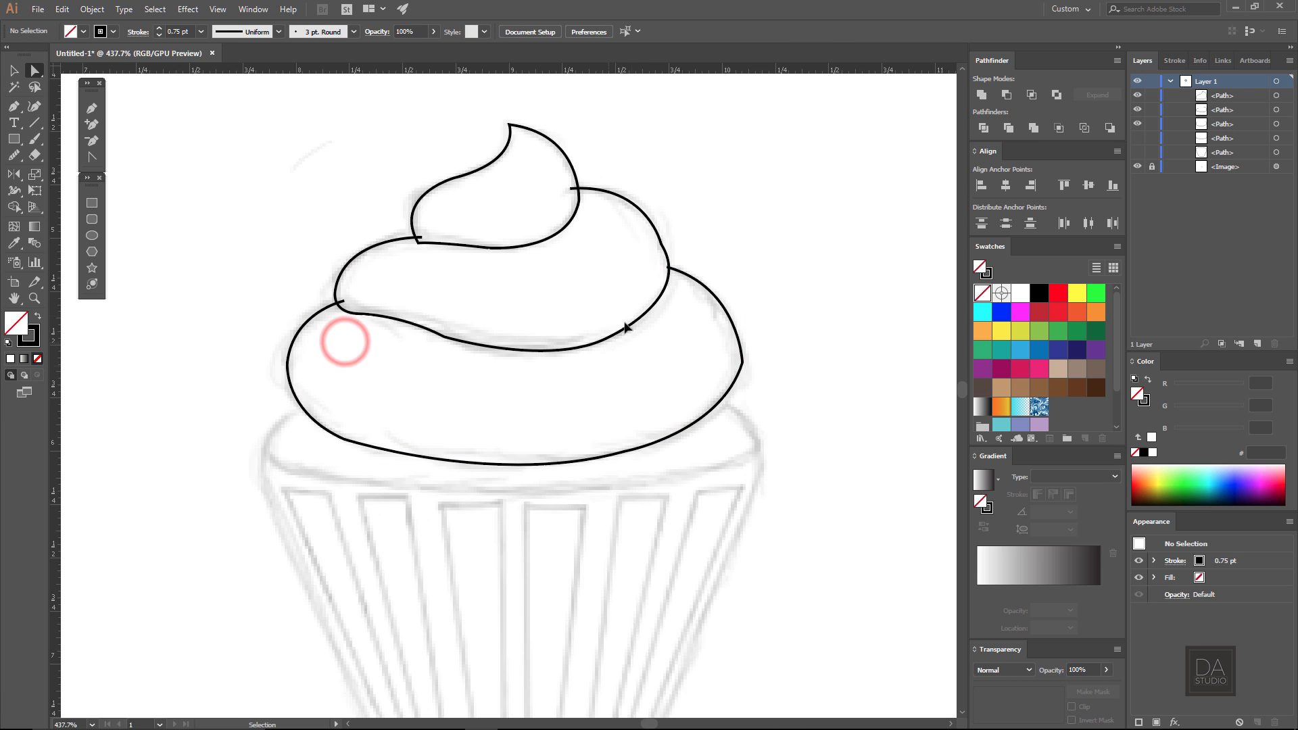
Nudge the bottom frosting's upper-right anchor, round its right-side corner, then select all three outlines
{"action": "left_click", "coordinate": [668, 269]}
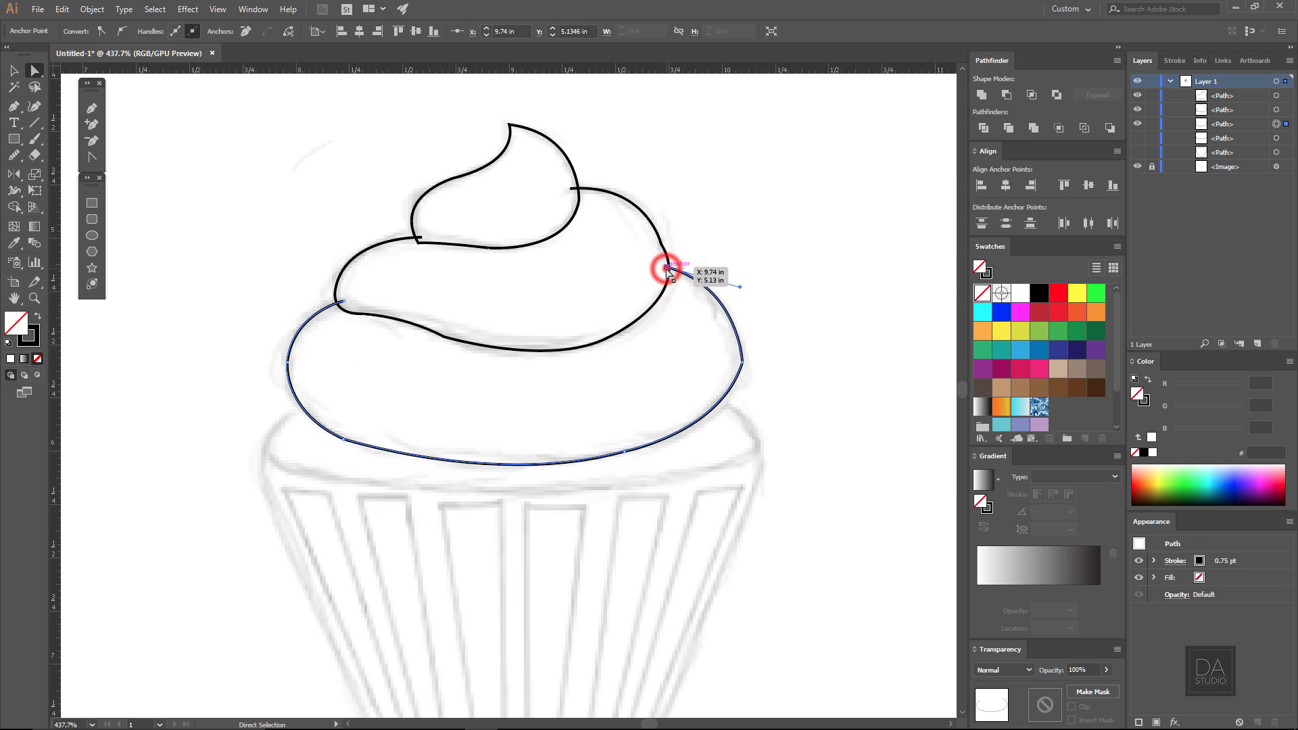
{"action": "left_click_drag", "start_coordinate": [668, 269], "coordinate": [662, 268]}
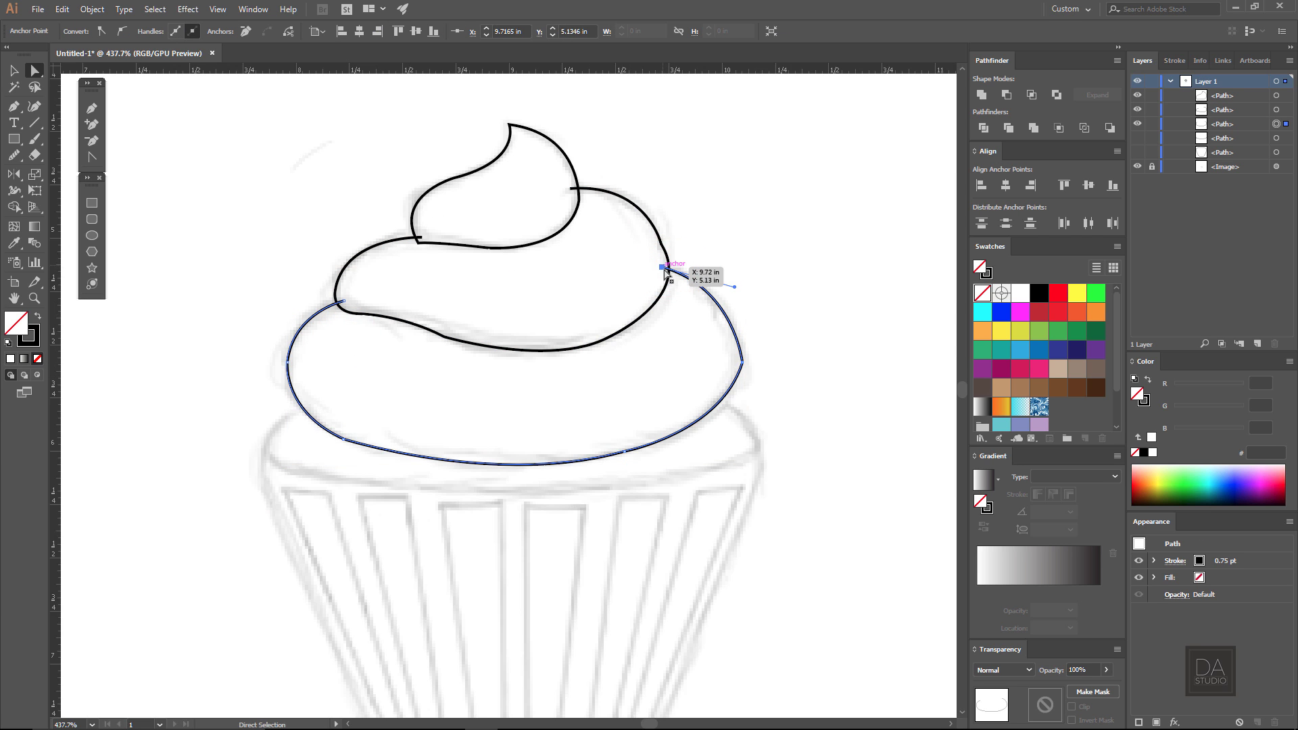
{"action": "key", "text": "v"}
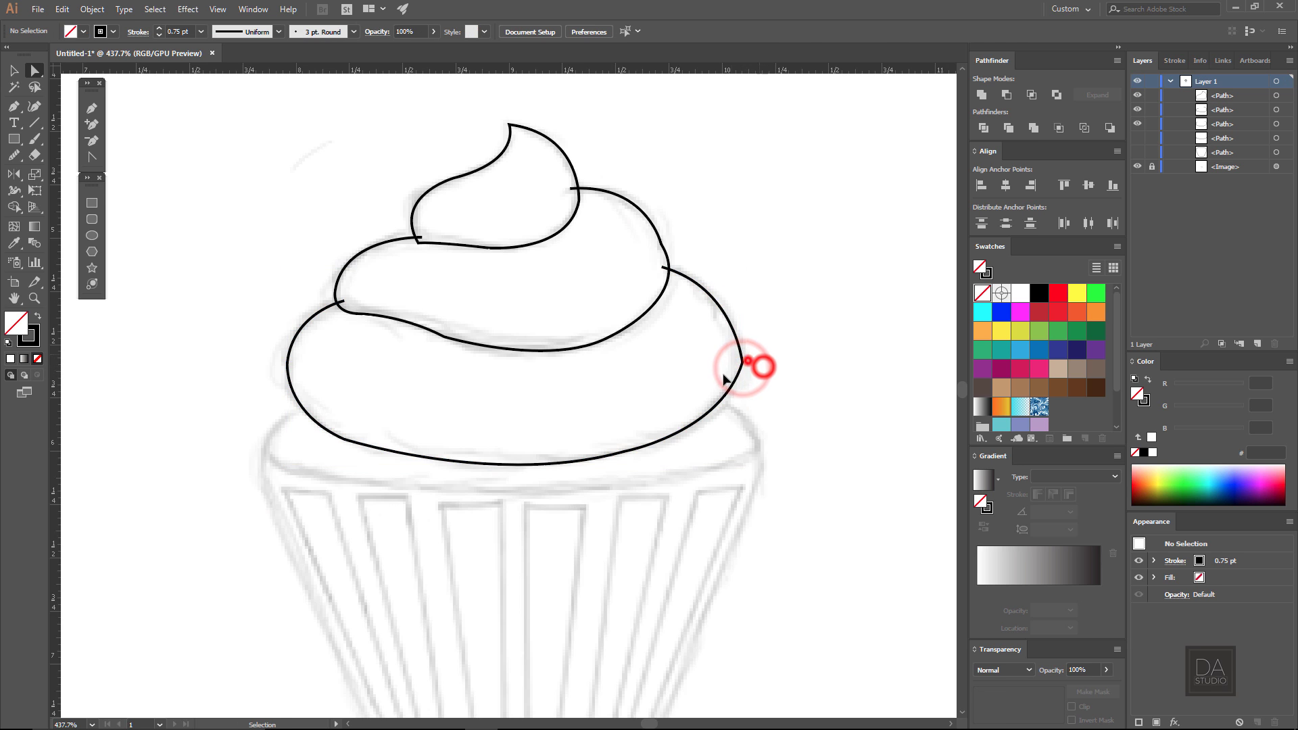
{"action": "left_click", "coordinate": [740, 364], "text": "ctrl"}
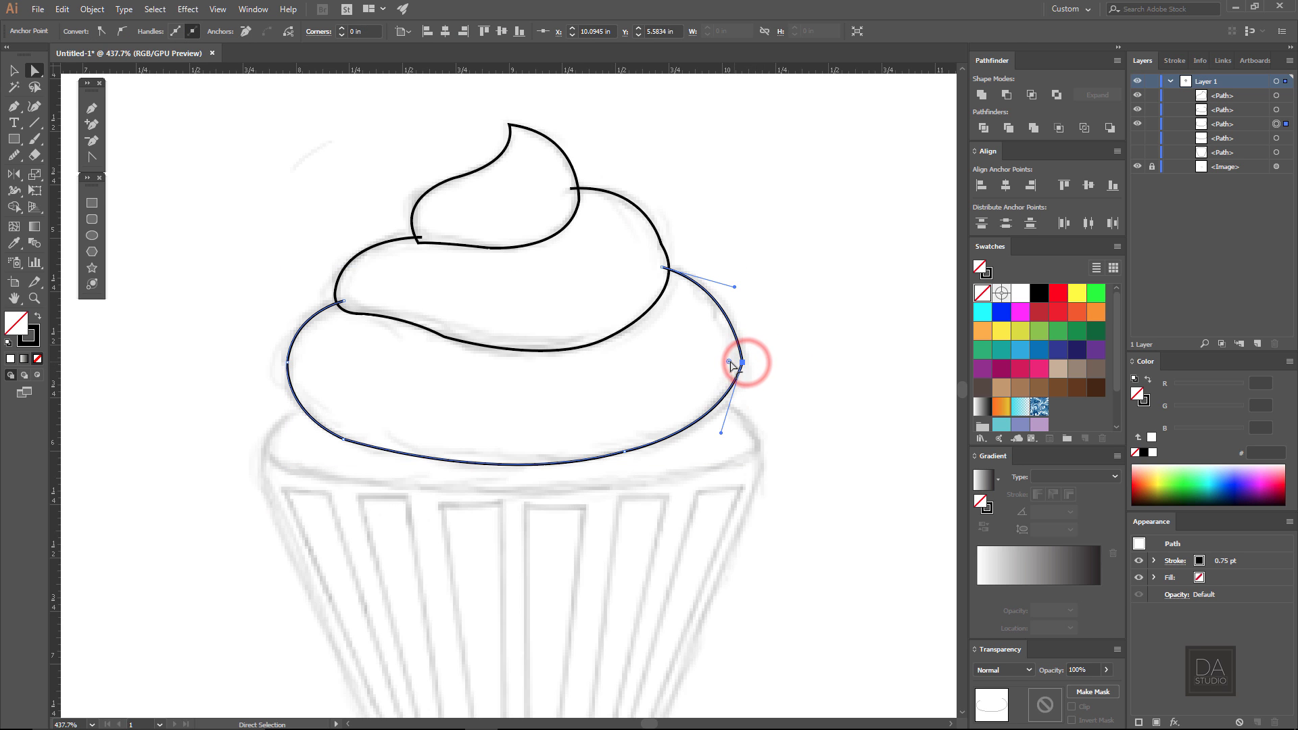
{"action": "left_click_drag", "start_coordinate": [729, 362], "coordinate": [688, 360]}
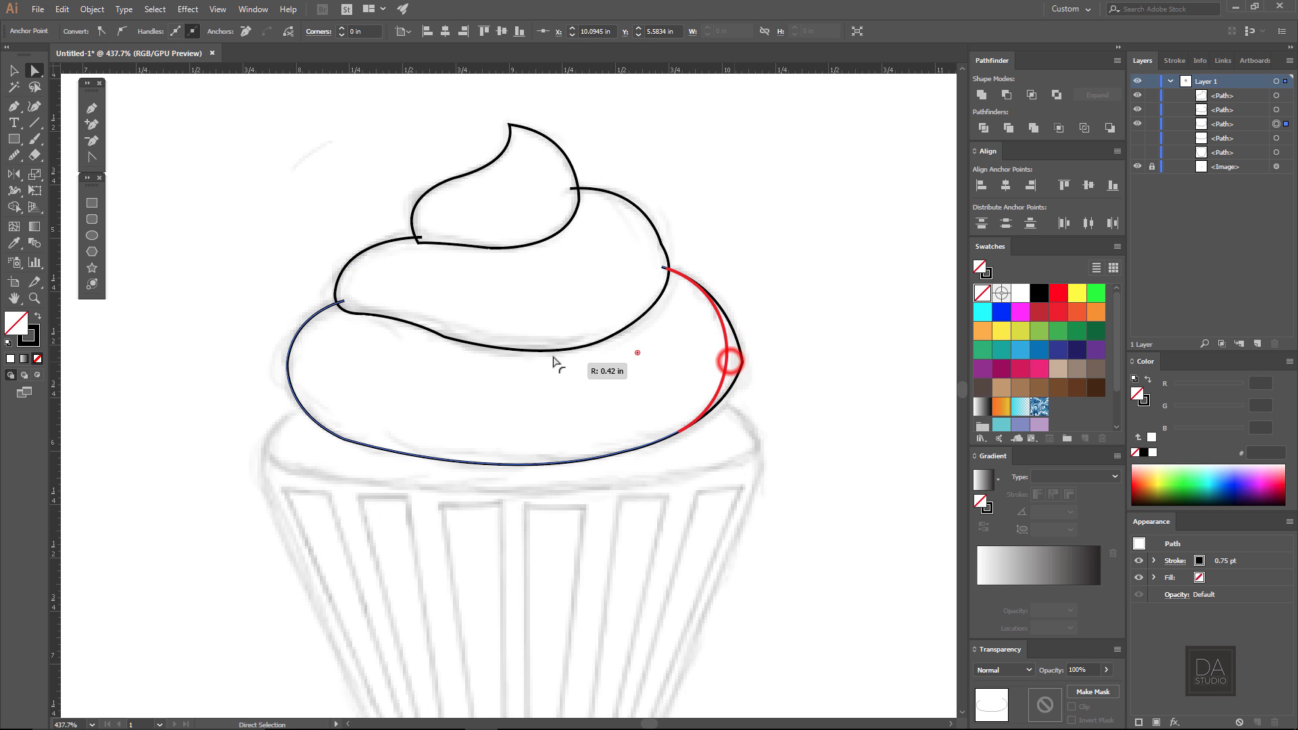
{"action": "left_click", "coordinate": [796, 406]}
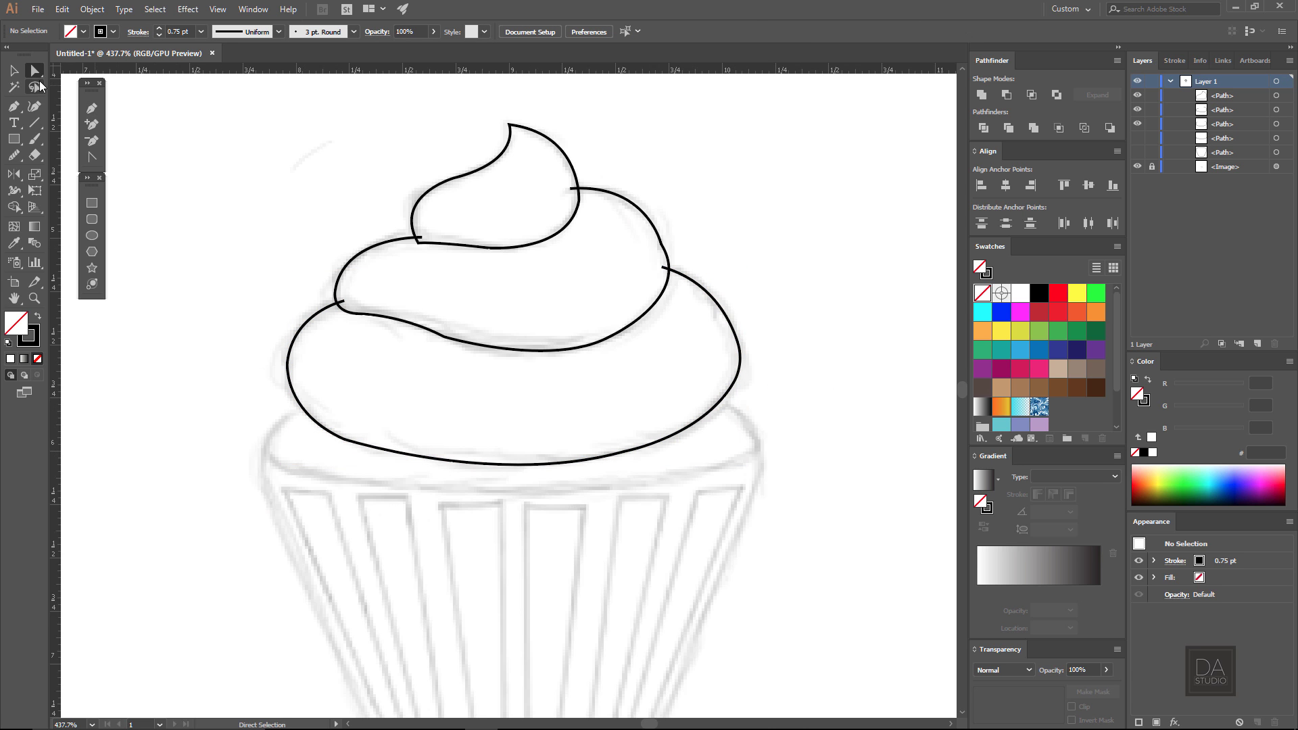
{"action": "left_click_drag", "start_coordinate": [318, 124], "coordinate": [684, 411]}
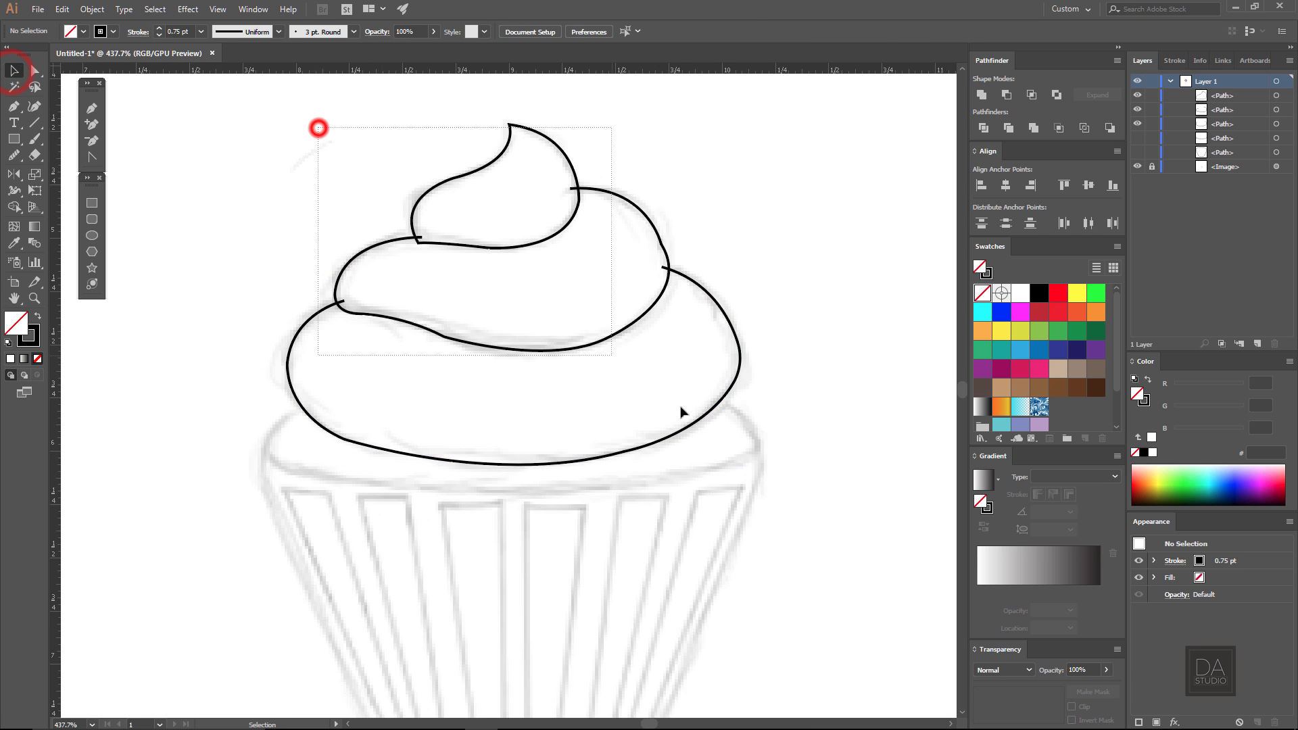
Smooth the bottom frosting's lower edge and the middle frosting's lower and upper-right curves
{"action": "left_click", "coordinate": [11, 157]}
{"action": "left_click", "coordinate": [293, 345], "text": "ctrl"}
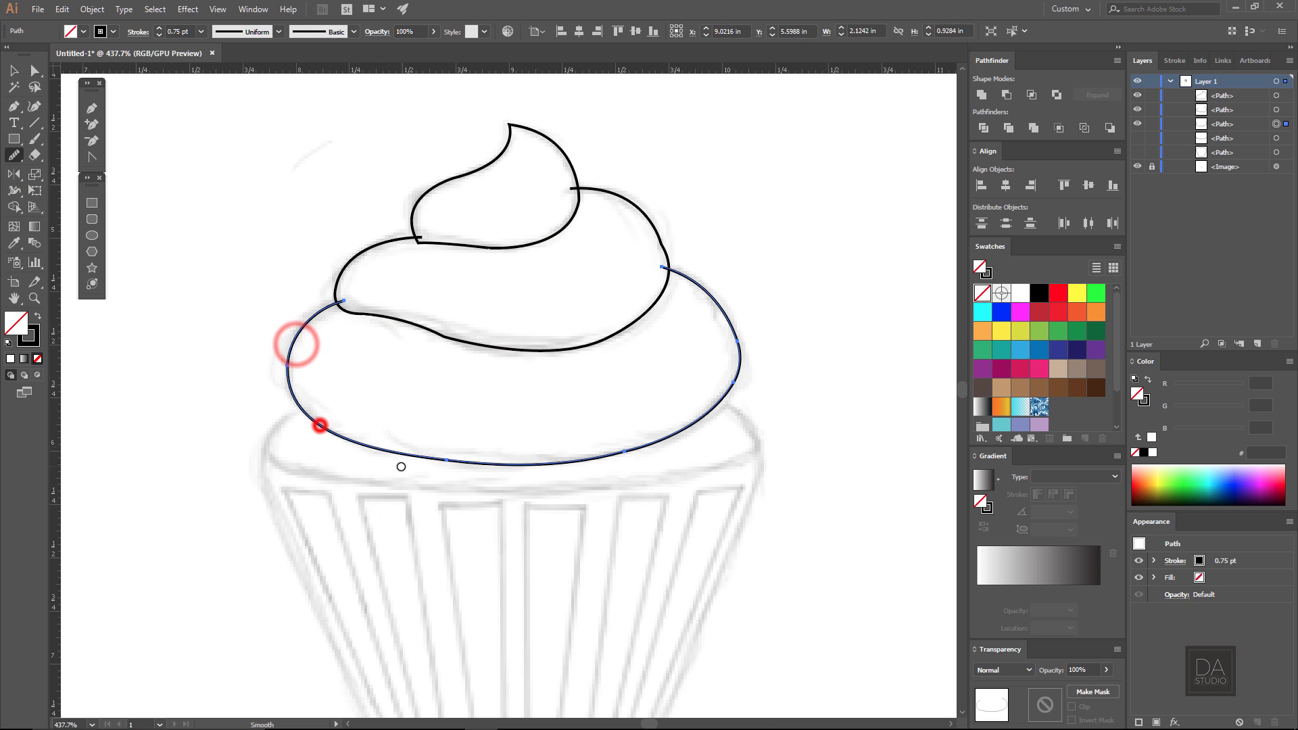
{"action": "mouse_move", "coordinate": [319, 425]}
{"action": "left_mouse_down"}
{"action": "mouse_move", "coordinate": [553, 472]}
{"action": "mouse_move", "coordinate": [730, 327]}
{"action": "mouse_move", "coordinate": [726, 351]}
{"action": "left_mouse_up"}
{"action": "mouse_move", "coordinate": [602, 365]}
{"action": "left_mouse_down"}
{"action": "mouse_move", "coordinate": [538, 345]}
{"action": "mouse_move", "coordinate": [521, 379]}
{"action": "left_mouse_up"}
{"action": "mouse_move", "coordinate": [371, 316]}
{"action": "left_mouse_down"}
{"action": "mouse_move", "coordinate": [432, 338]}
{"action": "mouse_move", "coordinate": [602, 334]}
{"action": "left_mouse_up"}
{"action": "left_click_drag", "start_coordinate": [634, 208], "coordinate": [666, 284]}
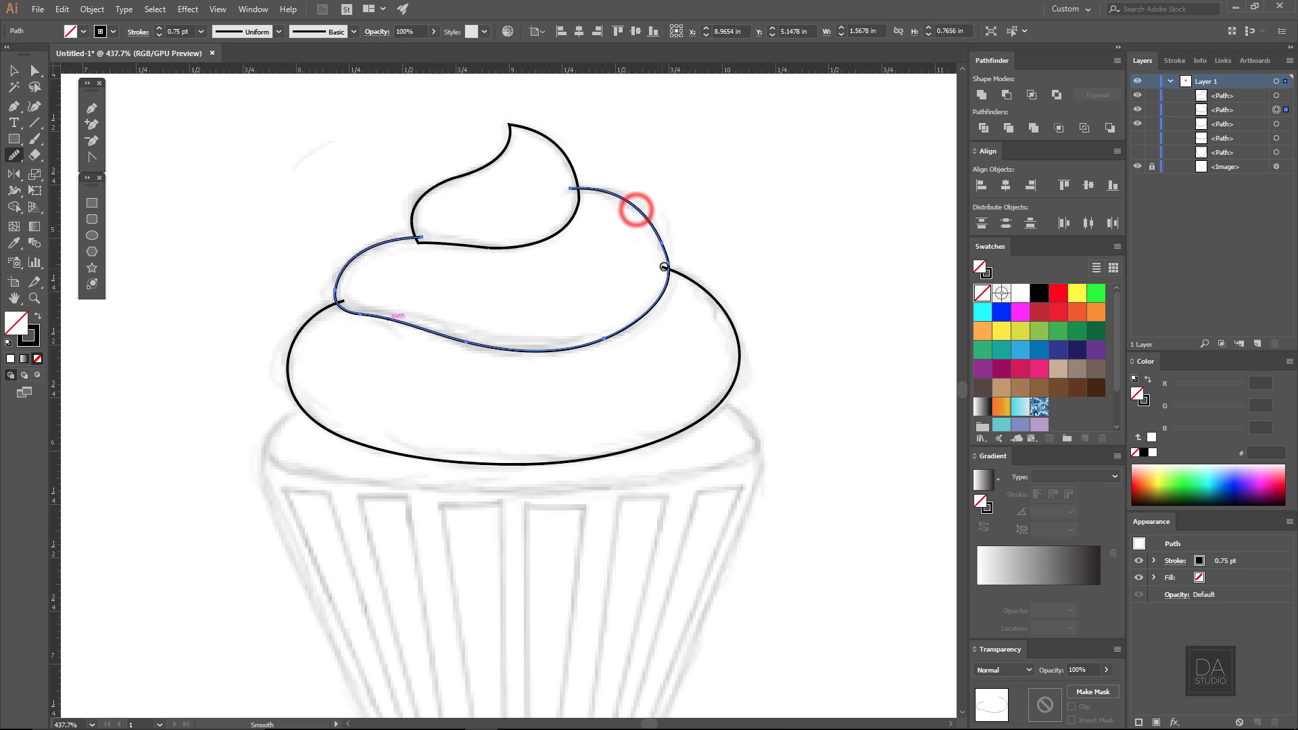
{"action": "left_click_drag", "start_coordinate": [635, 212], "coordinate": [665, 270]}
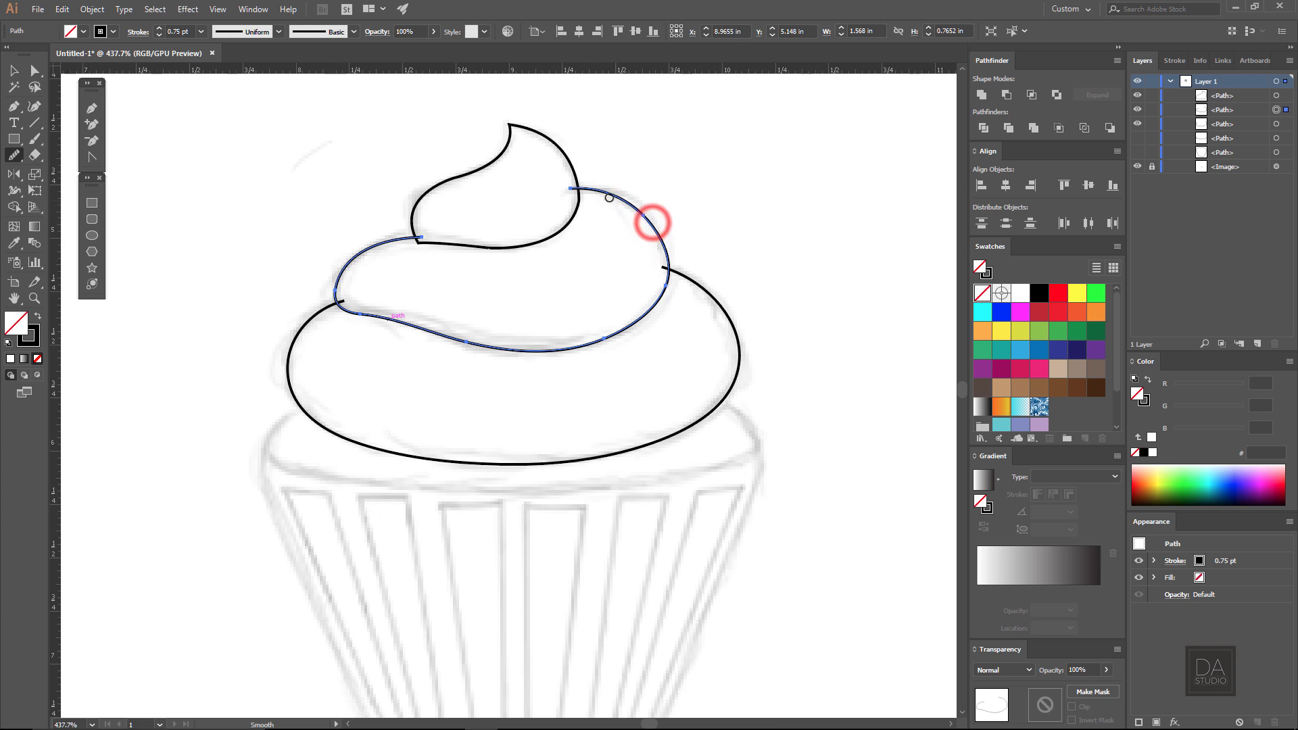
{"action": "left_click", "coordinate": [592, 193], "text": "ctrl"}
{"action": "left_click_drag", "start_coordinate": [347, 270], "coordinate": [338, 285]}
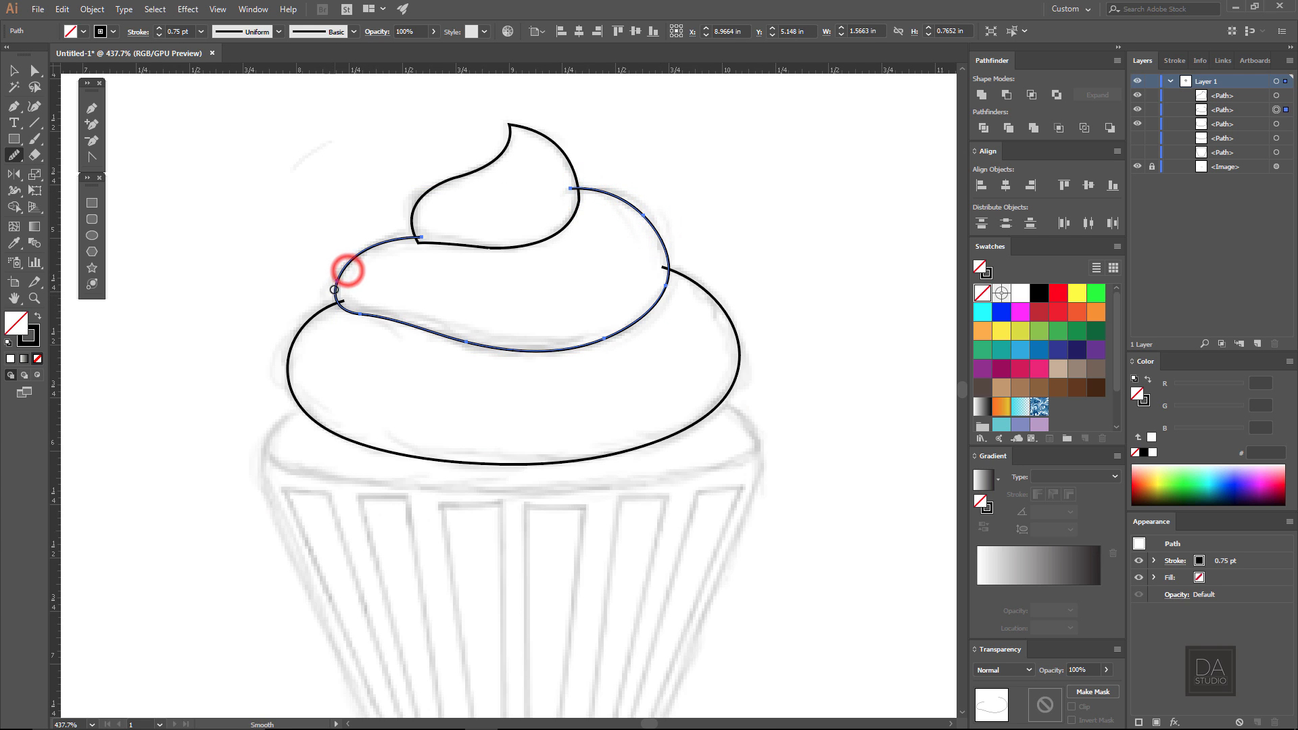
Select the top swirl outline and smooth its bottom and upper curves
{"action": "left_click", "coordinate": [464, 298], "text": "ctrl"}
{"action": "left_click_drag", "start_coordinate": [407, 129], "coordinate": [569, 266]}
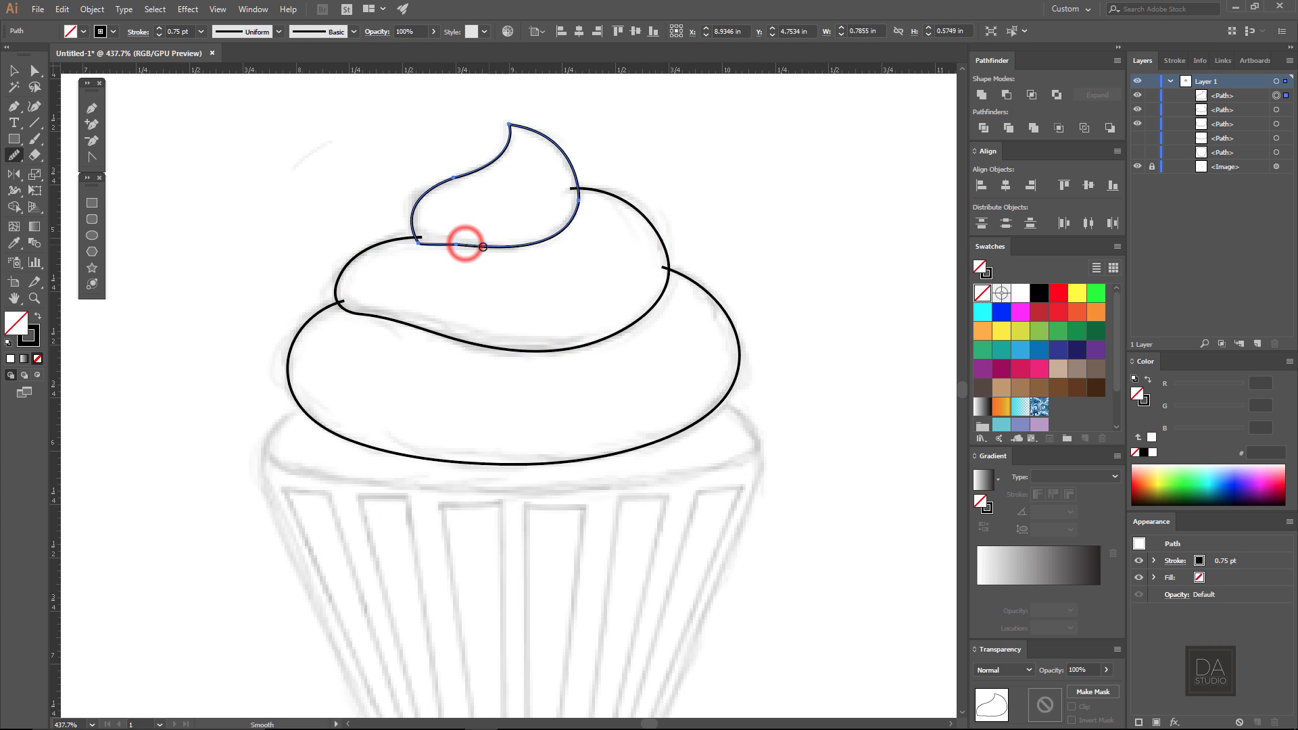
{"action": "left_click", "coordinate": [465, 250], "text": "ctrl"}
{"action": "left_click_drag", "start_coordinate": [465, 250], "coordinate": [507, 246]}
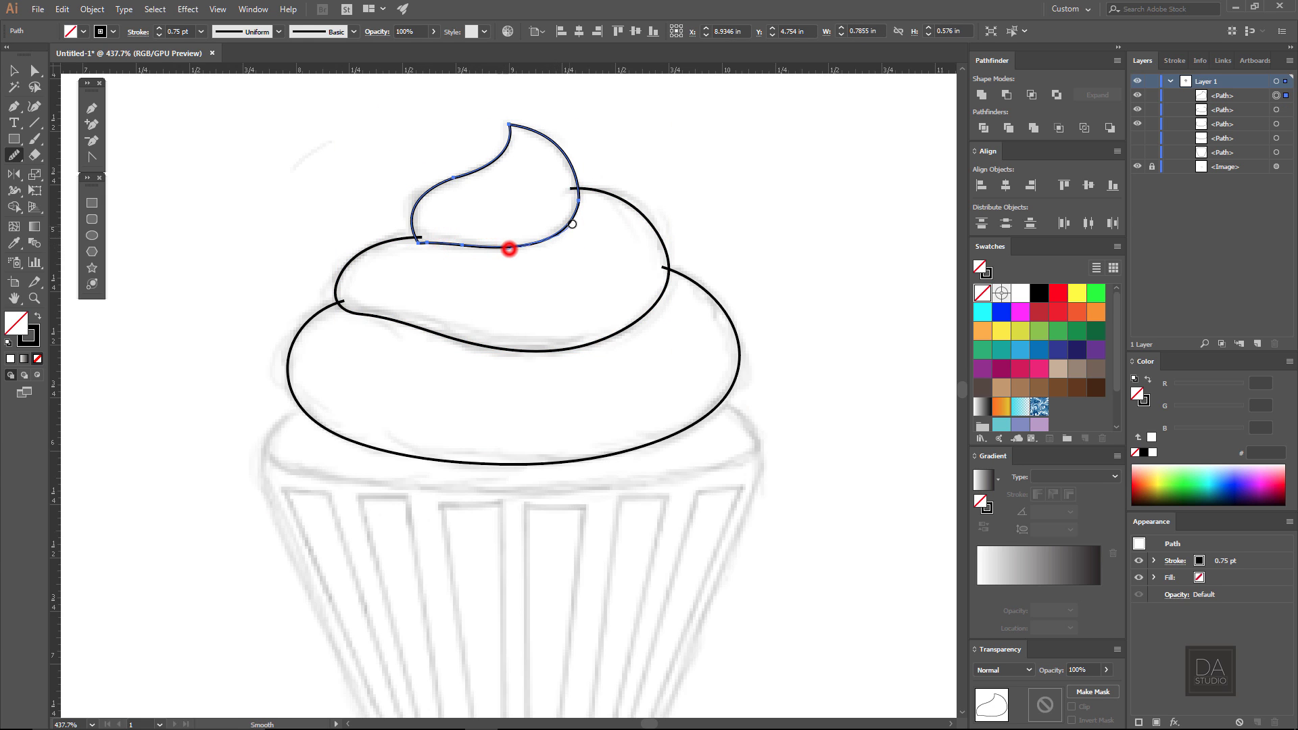
{"action": "mouse_move", "coordinate": [578, 173]}
{"action": "left_mouse_down"}
{"action": "mouse_move", "coordinate": [564, 152]}
{"action": "mouse_move", "coordinate": [507, 145]}
{"action": "mouse_move", "coordinate": [450, 182]}
{"action": "left_mouse_up"}
{"action": "key", "text": "ctrl"}
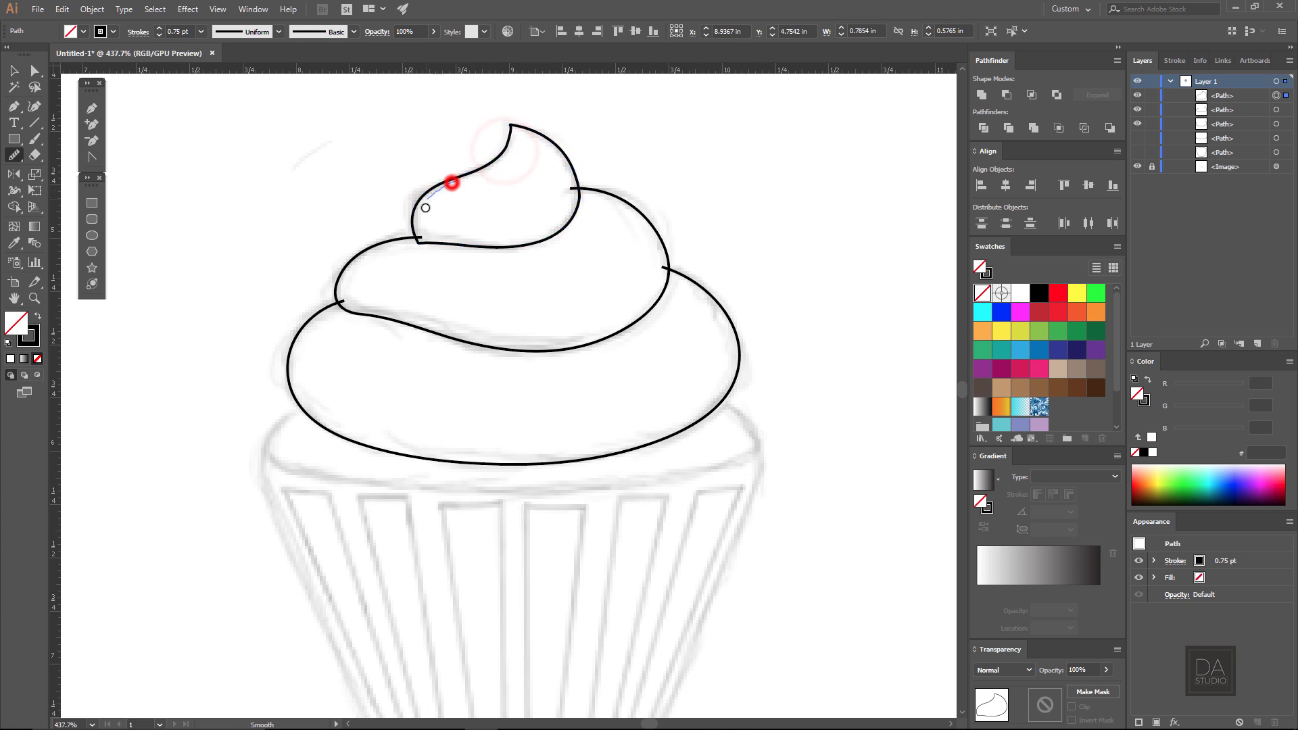
Show the rim and wrapper layers, hide the frosting outlines, and select both wrapper paths
{"action": "left_click", "coordinate": [605, 274], "text": "ctrl"}
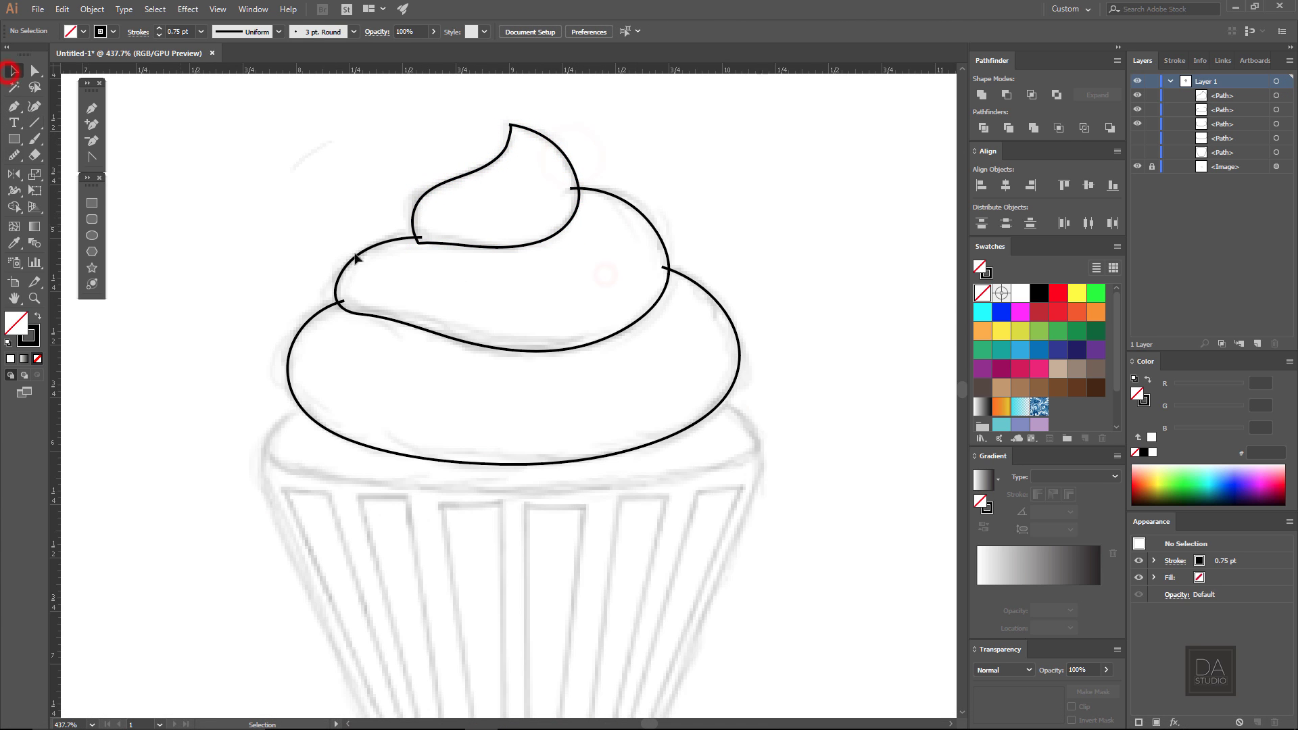
{"action": "left_click", "coordinate": [1138, 138]}
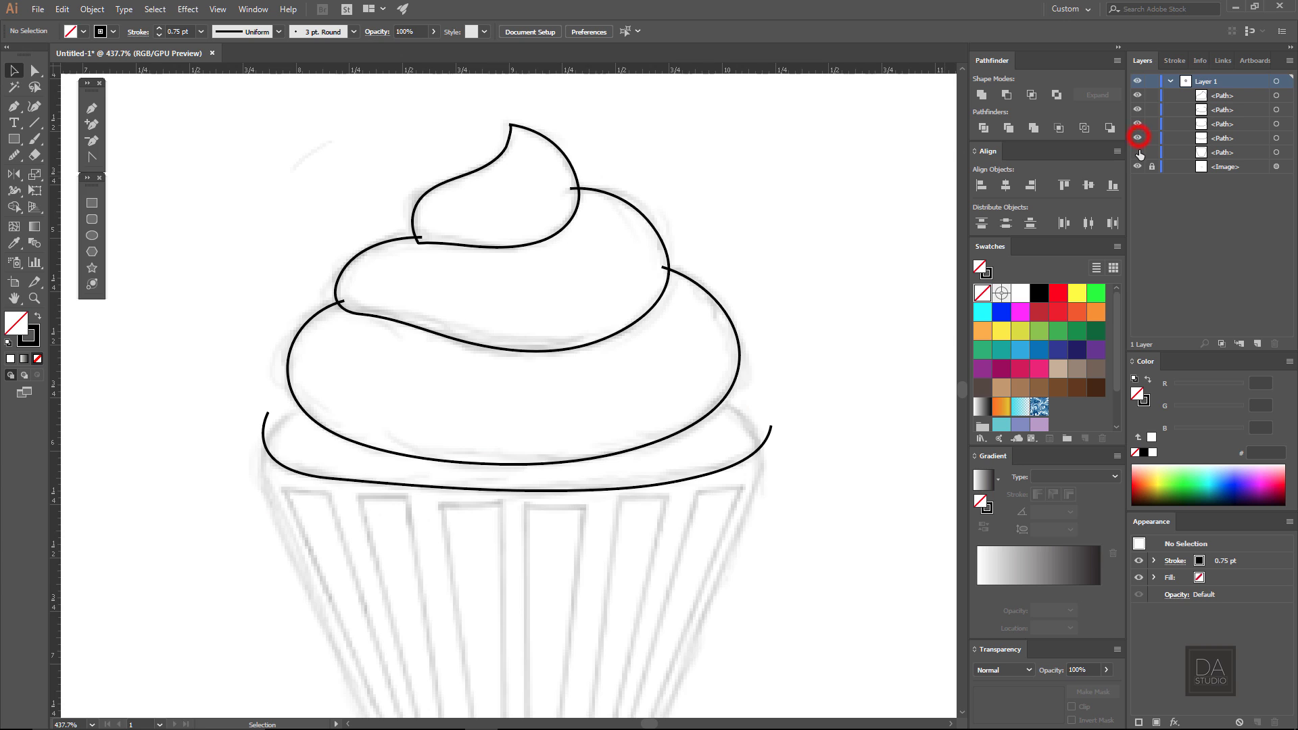
{"action": "left_click", "coordinate": [1139, 153]}
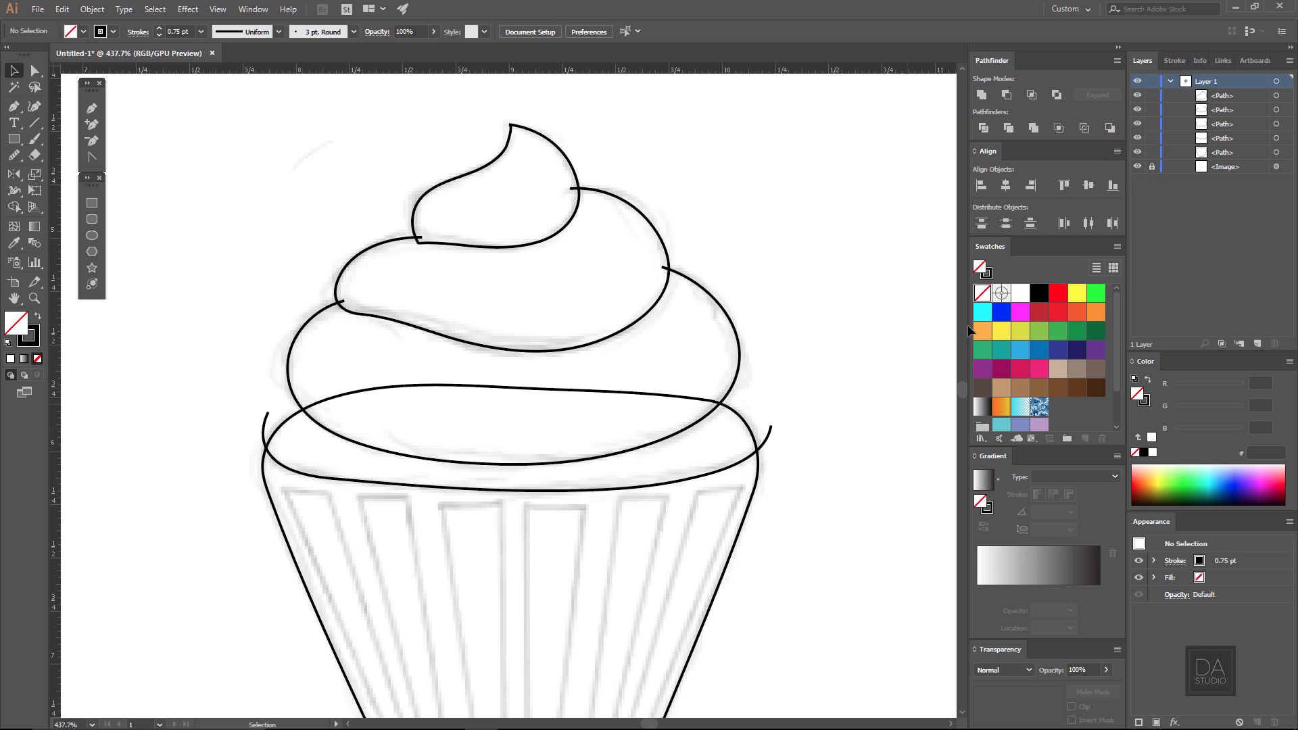
{"action": "left_click_drag", "start_coordinate": [1137, 95], "coordinate": [1141, 122]}
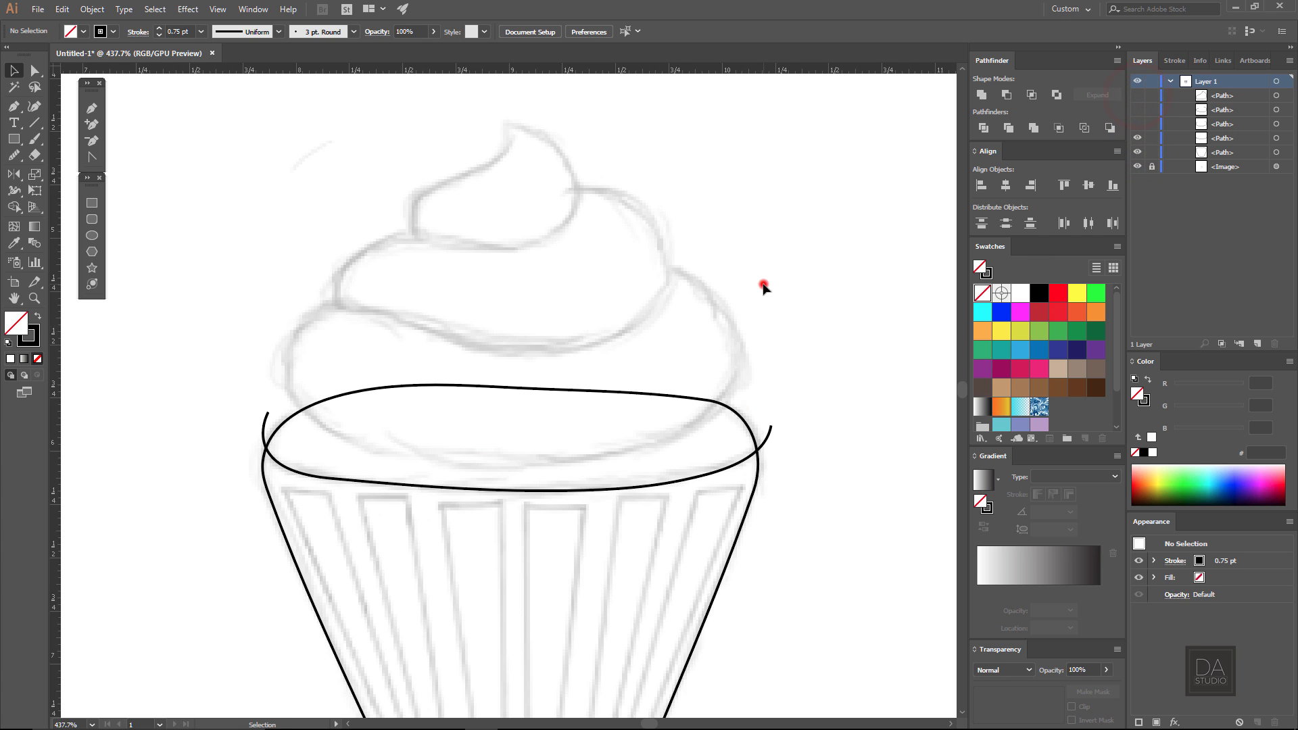
{"action": "scroll", "coordinate": [763, 284], "scroll_direction": "down", "scroll_amount": 2}
{"action": "scroll", "coordinate": [635, 473], "scroll_direction": "up", "scroll_amount": 1}
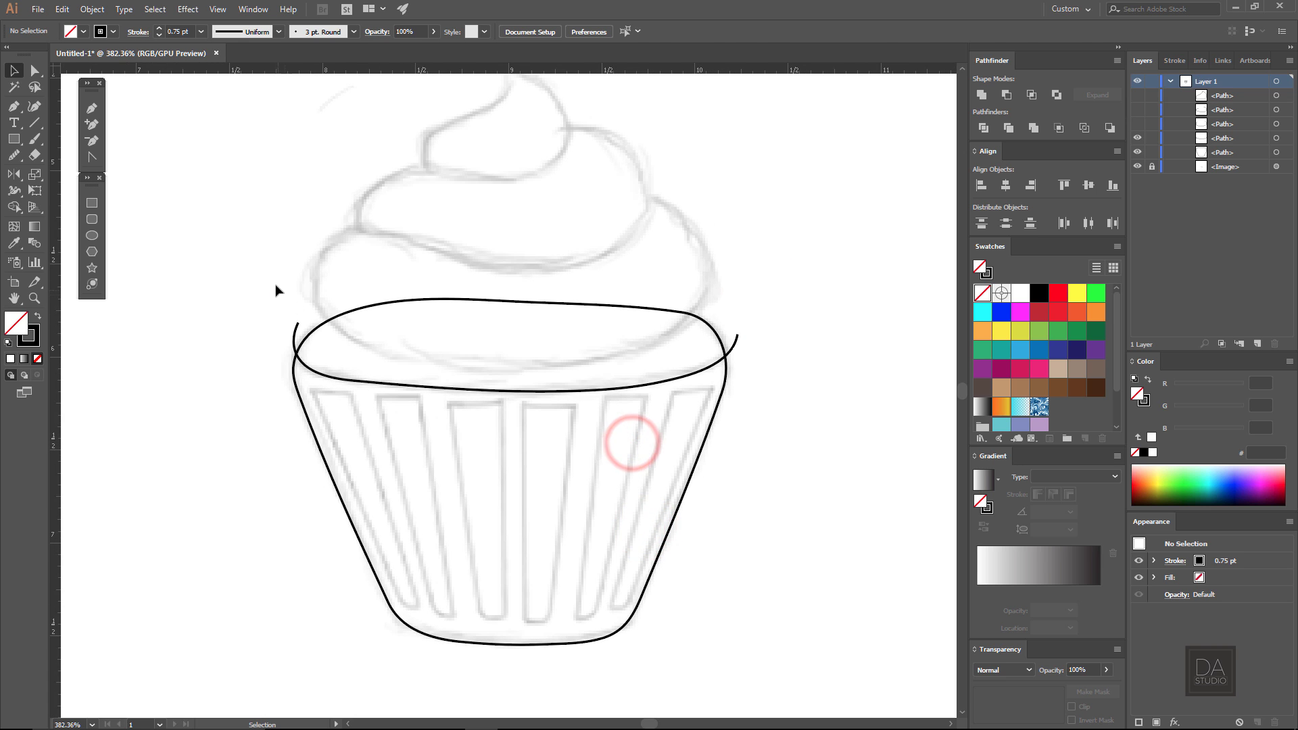
{"action": "left_click_drag", "start_coordinate": [275, 291], "coordinate": [455, 463]}
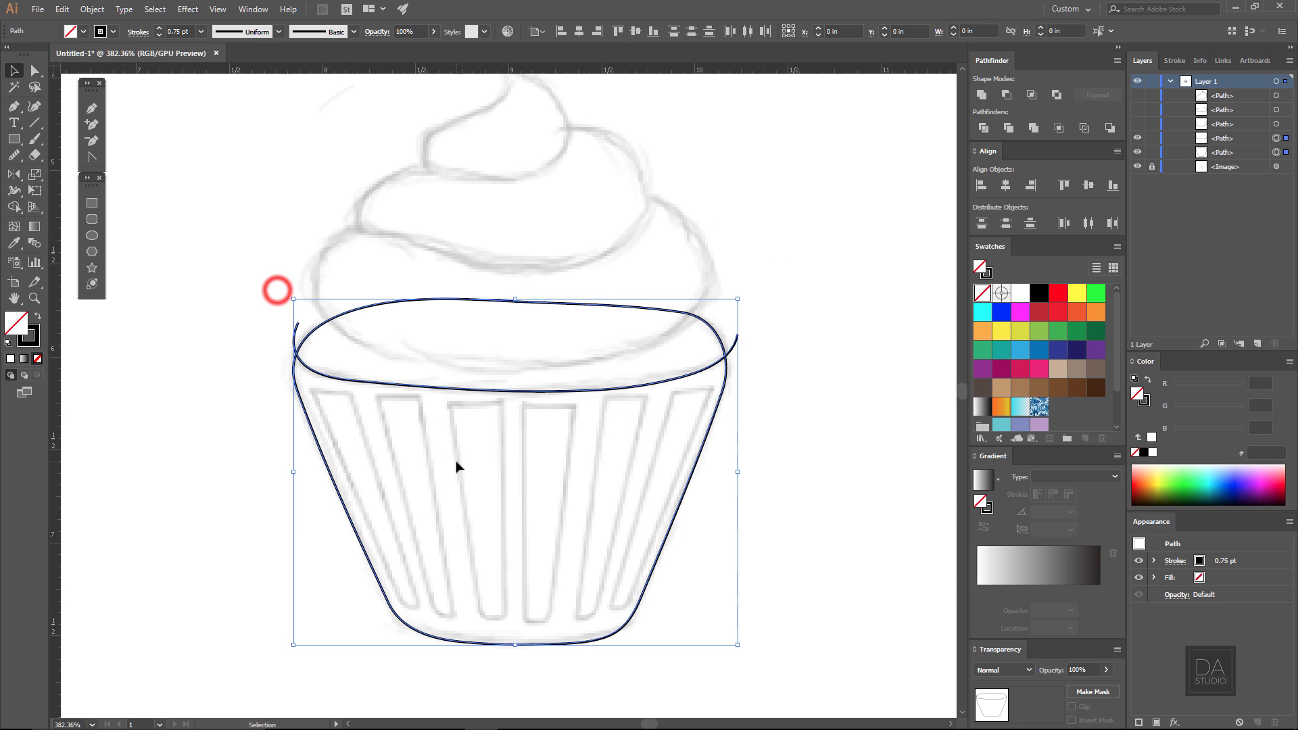
Use Shape Builder to fill the wrapper body brown and top oval light tan, then delete leftover paths
{"action": "left_click", "coordinate": [10, 214]}
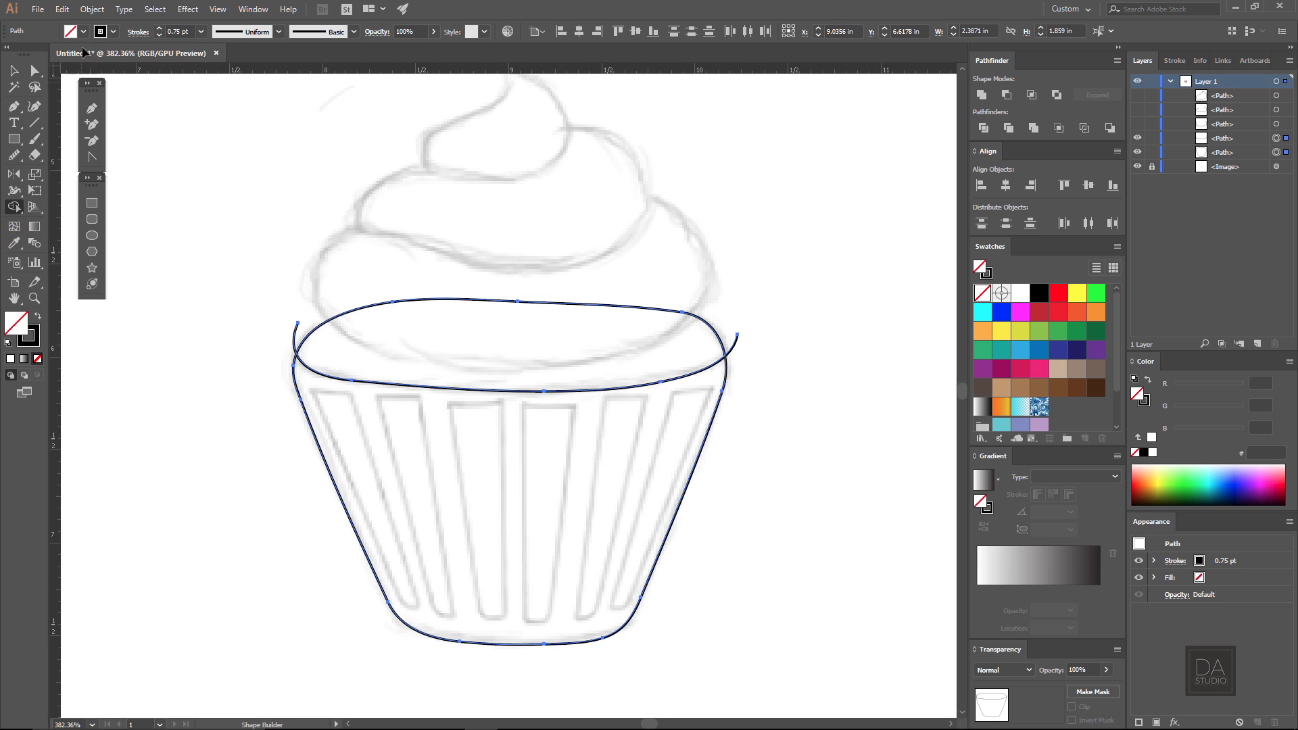
{"action": "left_click", "coordinate": [1021, 389]}
{"action": "left_click", "coordinate": [504, 460]}
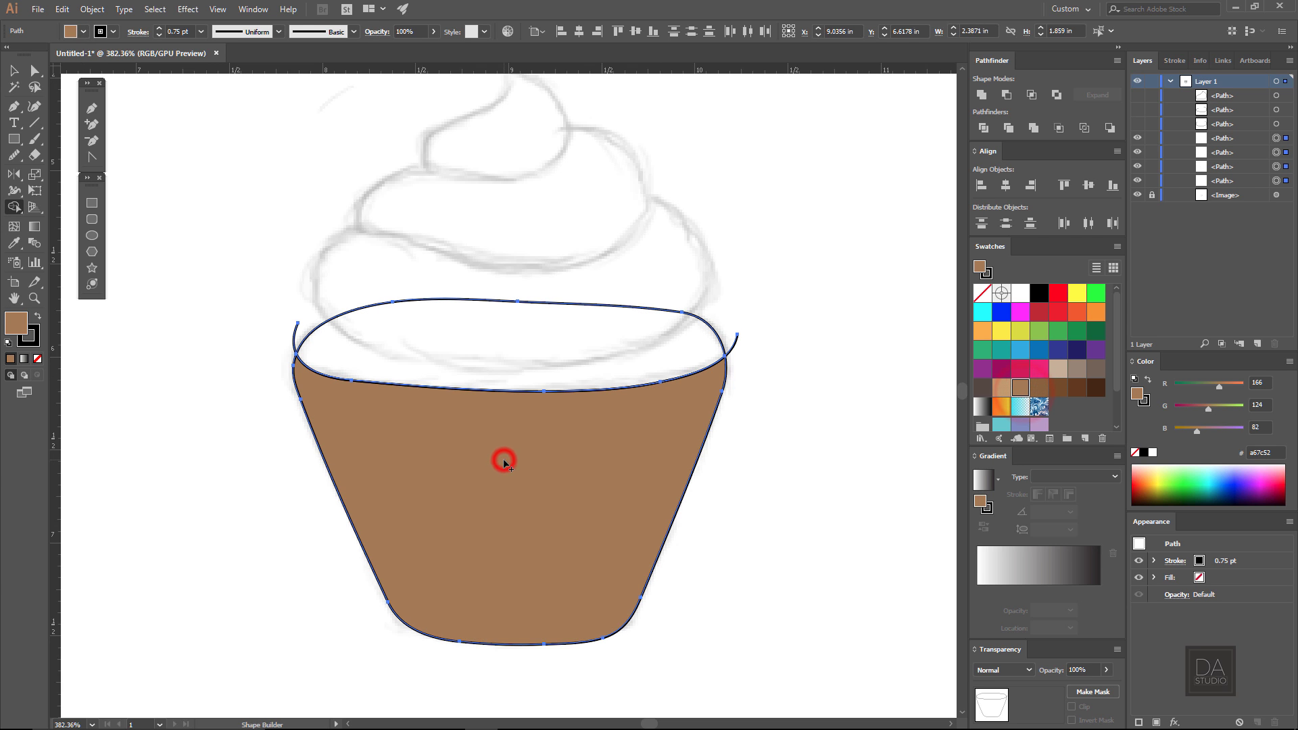
{"action": "left_click", "coordinate": [998, 391]}
{"action": "left_click", "coordinate": [523, 364]}
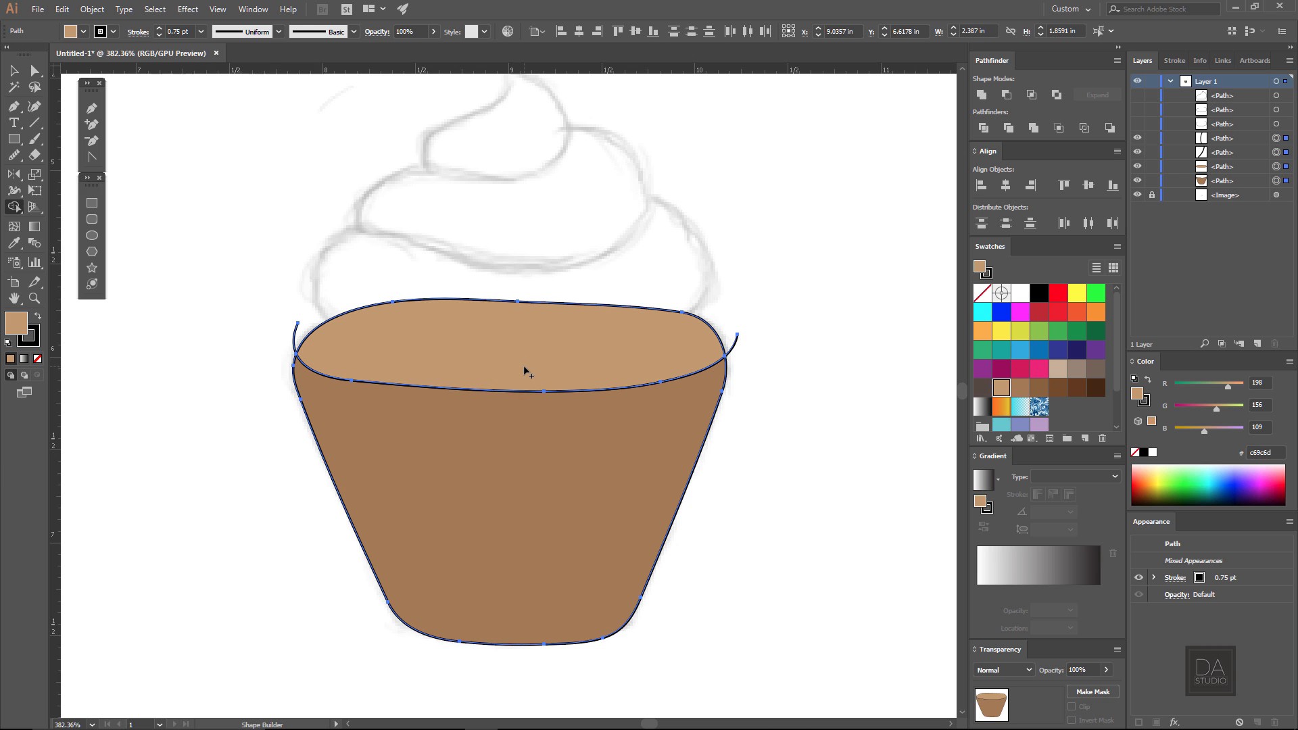
{"action": "left_click", "coordinate": [14, 71]}
{"action": "left_click", "coordinate": [377, 332]}
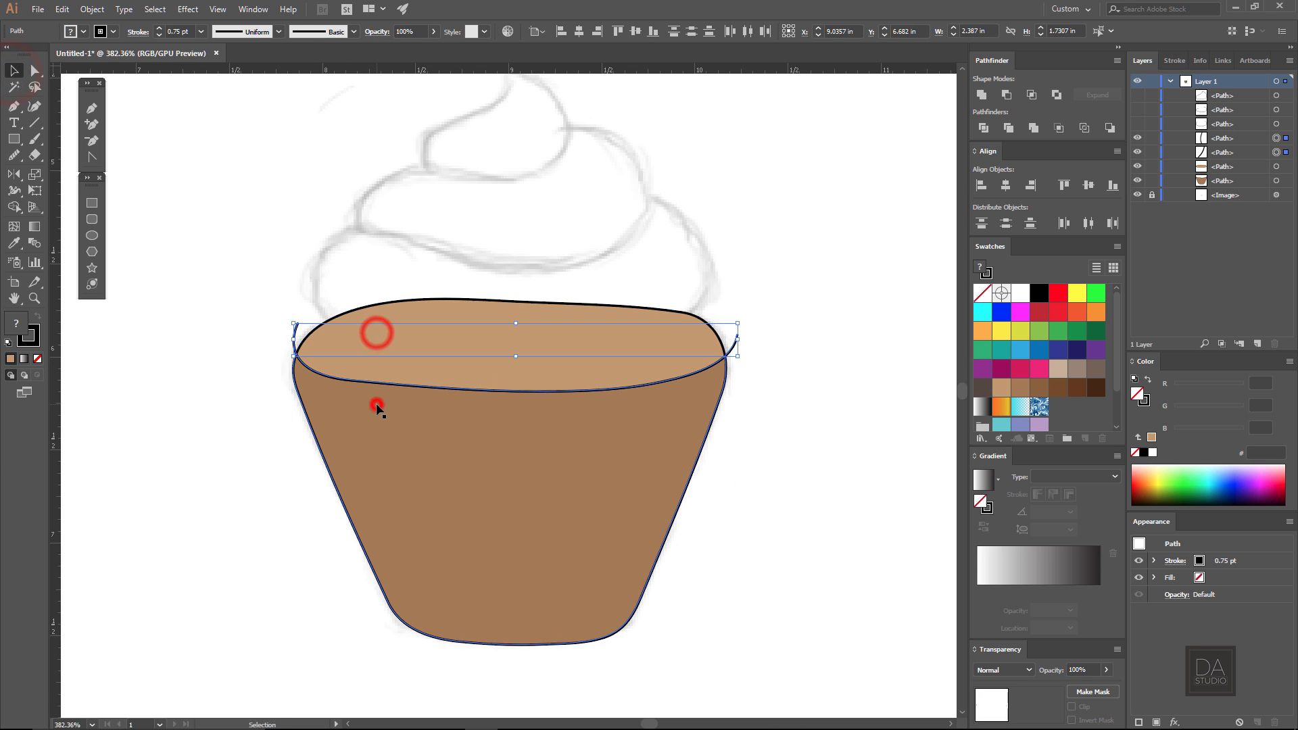
{"action": "key", "text": "Delete"}
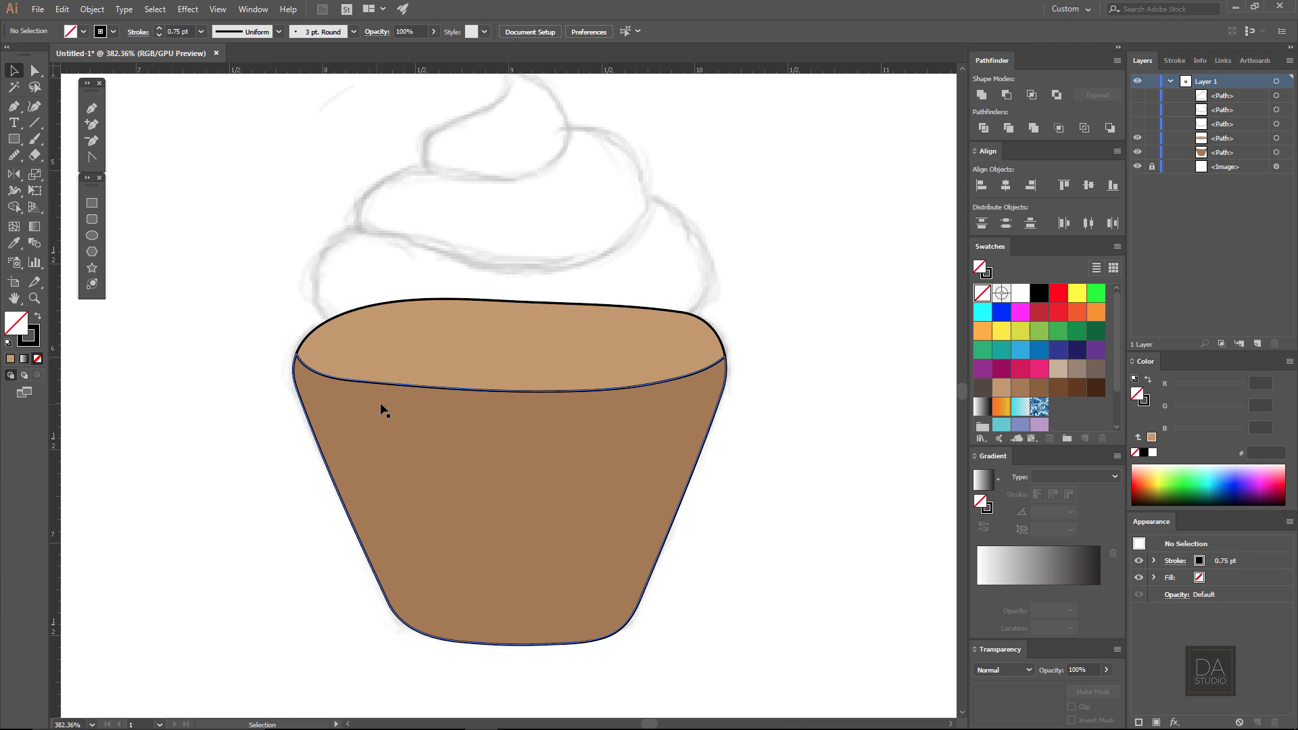
Unhide and select the frosting outlines, then fill the bottom tier bright pink and the middle darker pink
{"action": "left_click_drag", "start_coordinate": [1140, 92], "coordinate": [1140, 94]}
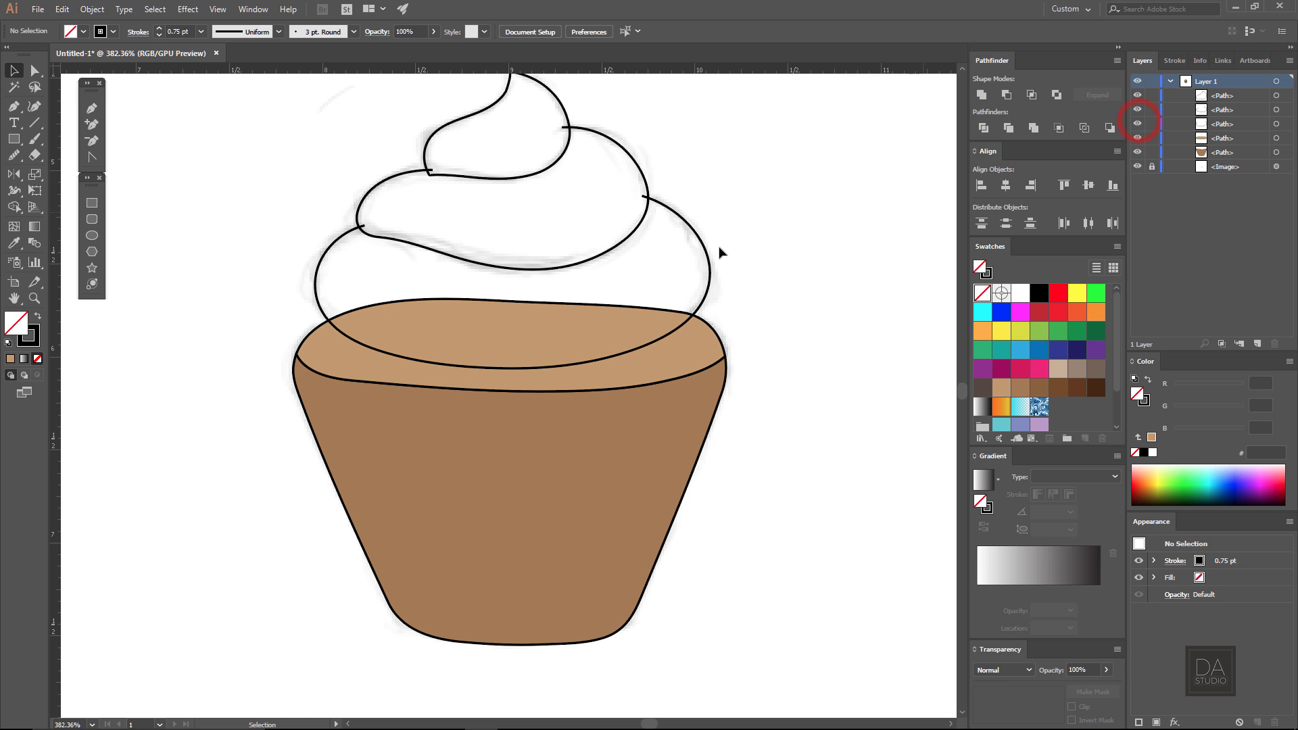
{"action": "scroll", "coordinate": [559, 223], "scroll_direction": "down", "scroll_amount": 2, "text": "alt"}
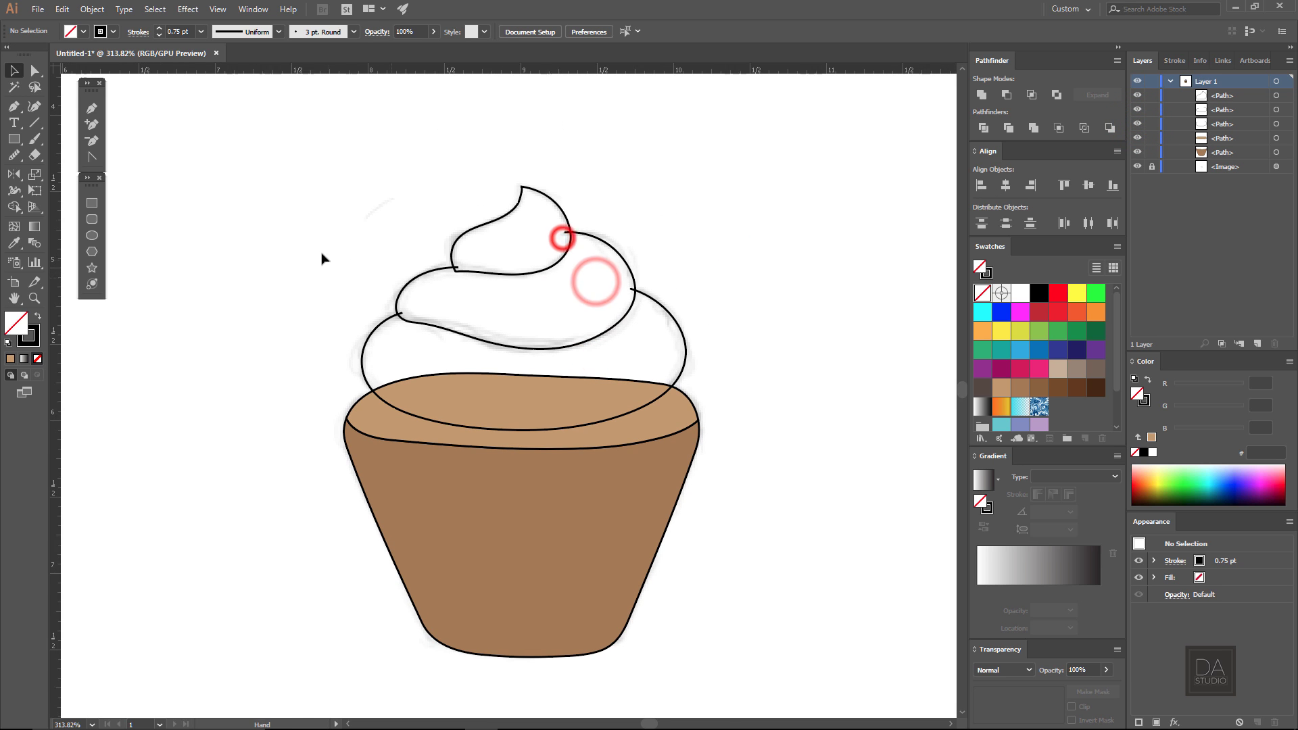
{"action": "mouse_move", "coordinate": [289, 203]}
{"action": "left_mouse_down"}
{"action": "mouse_move", "coordinate": [566, 358]}
{"action": "mouse_move", "coordinate": [709, 360]}
{"action": "left_mouse_up"}
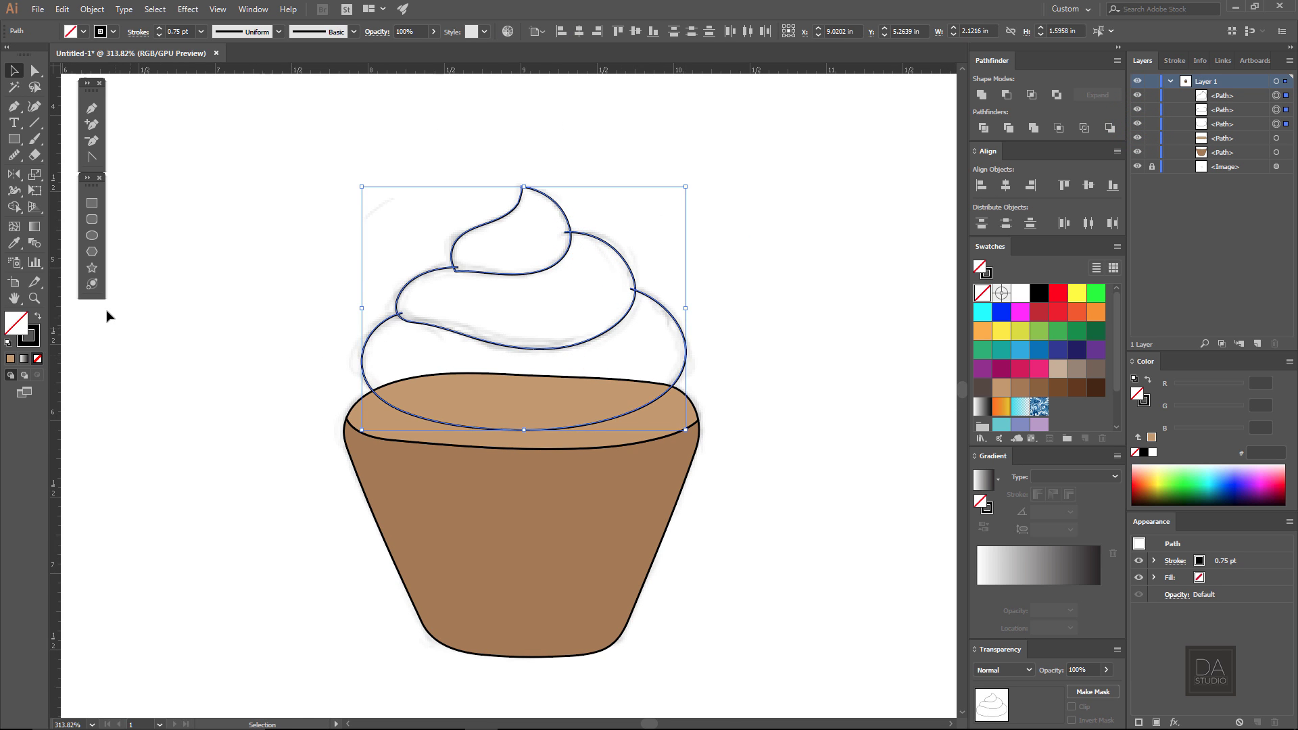
{"action": "left_click", "coordinate": [16, 209]}
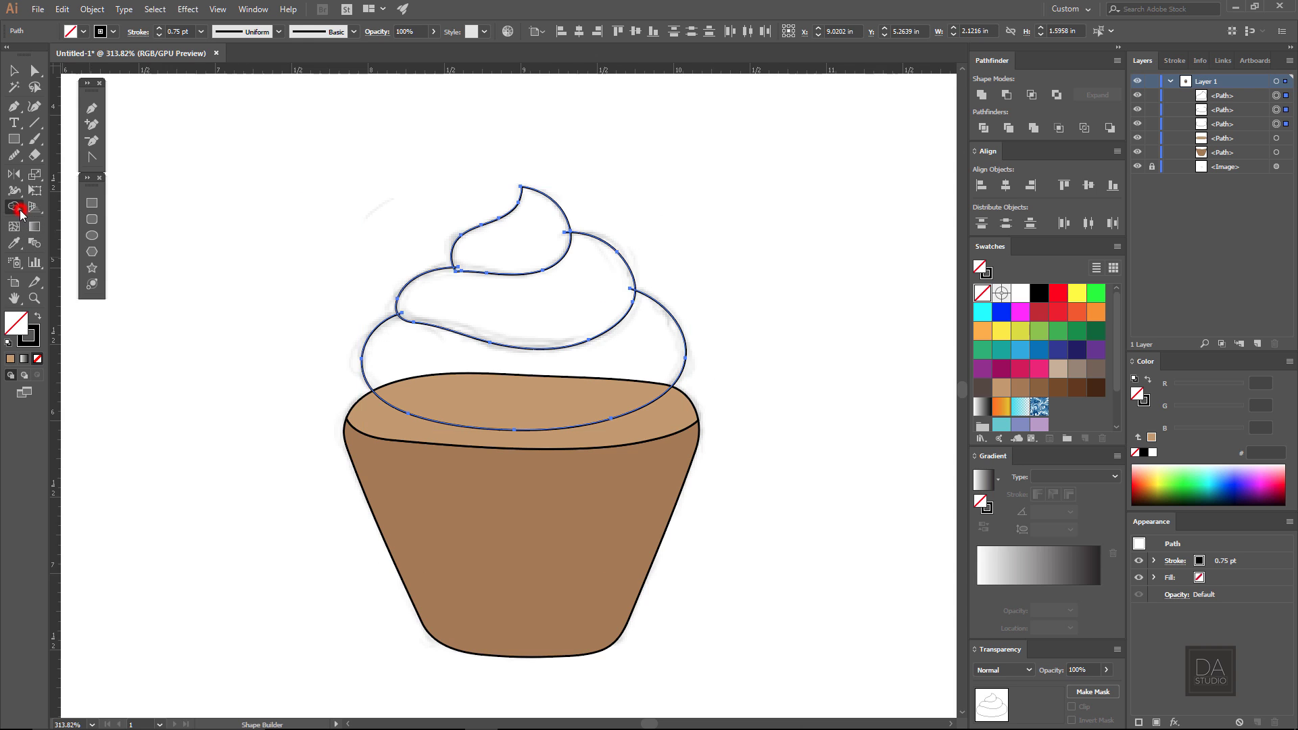
{"action": "left_click", "coordinate": [1038, 369]}
{"action": "left_click", "coordinate": [584, 399]}
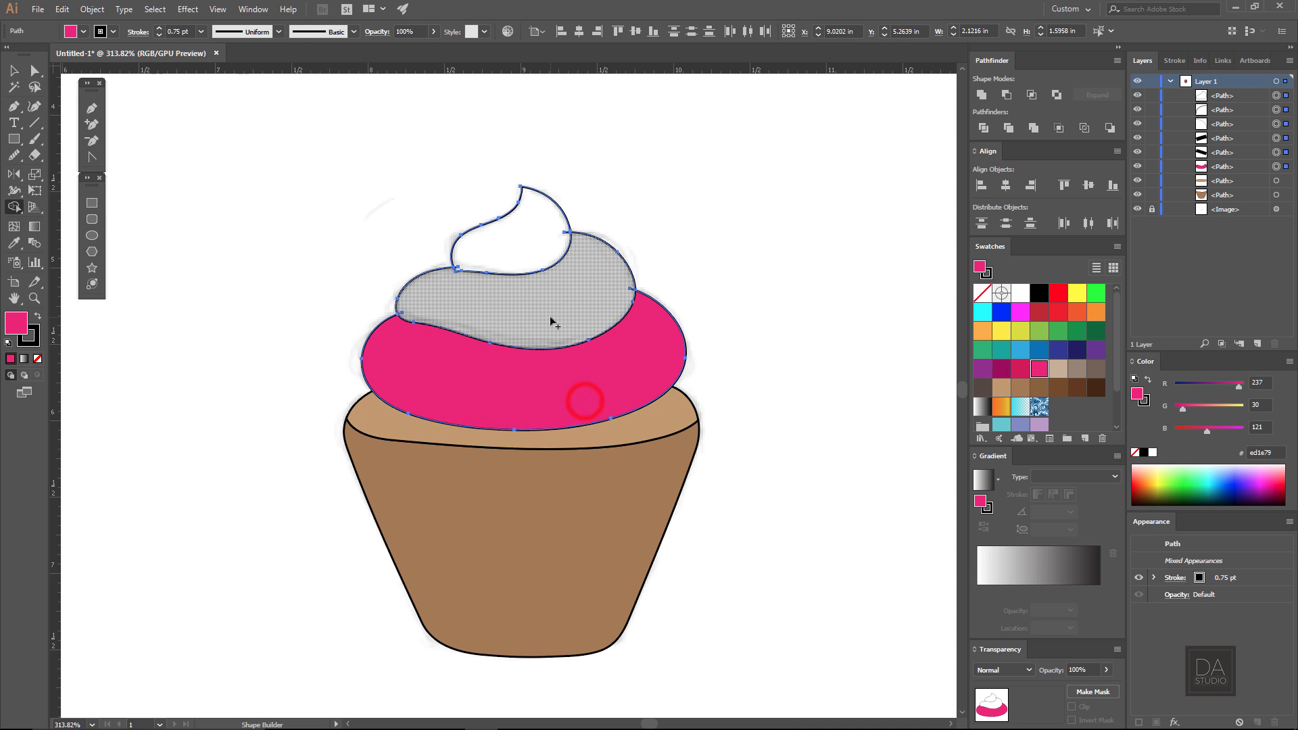
{"action": "left_click", "coordinate": [575, 303]}
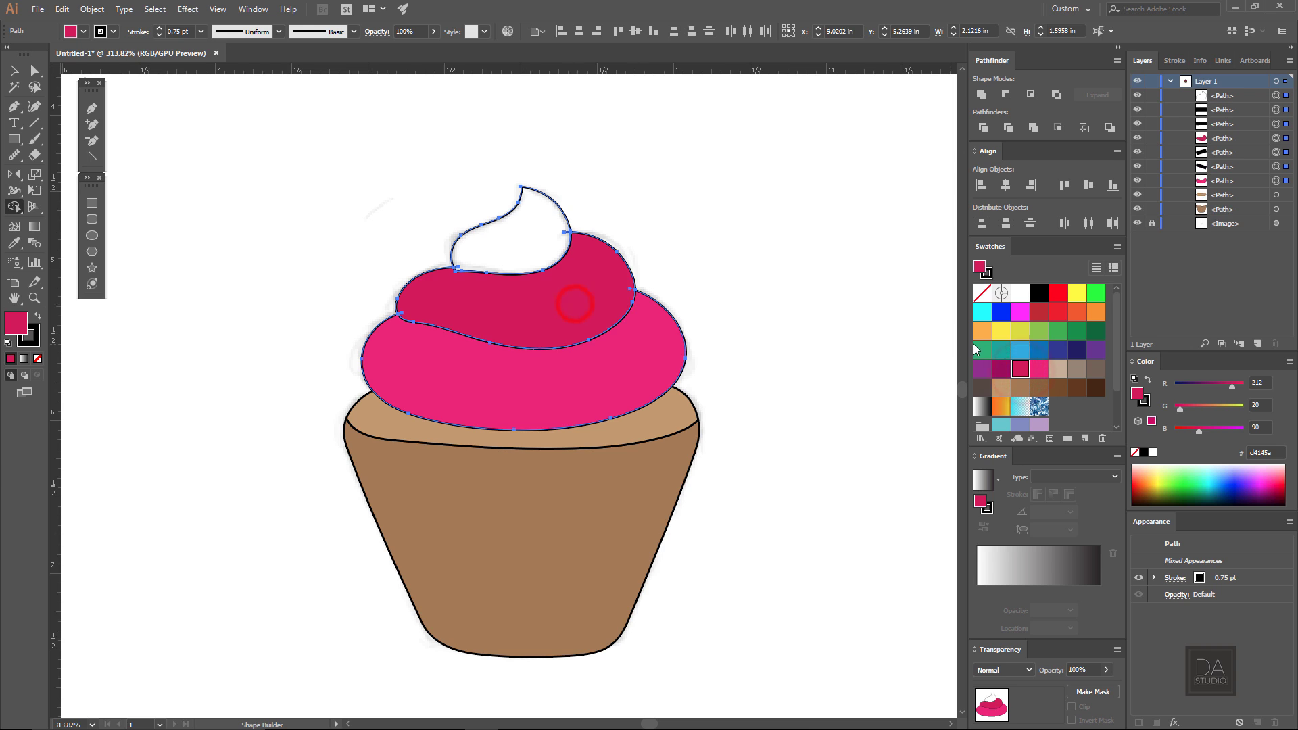
Fill the top swirl tip purple, then deselect the tip and pink base
{"action": "left_click", "coordinate": [1000, 369]}
{"action": "left_click", "coordinate": [510, 236]}
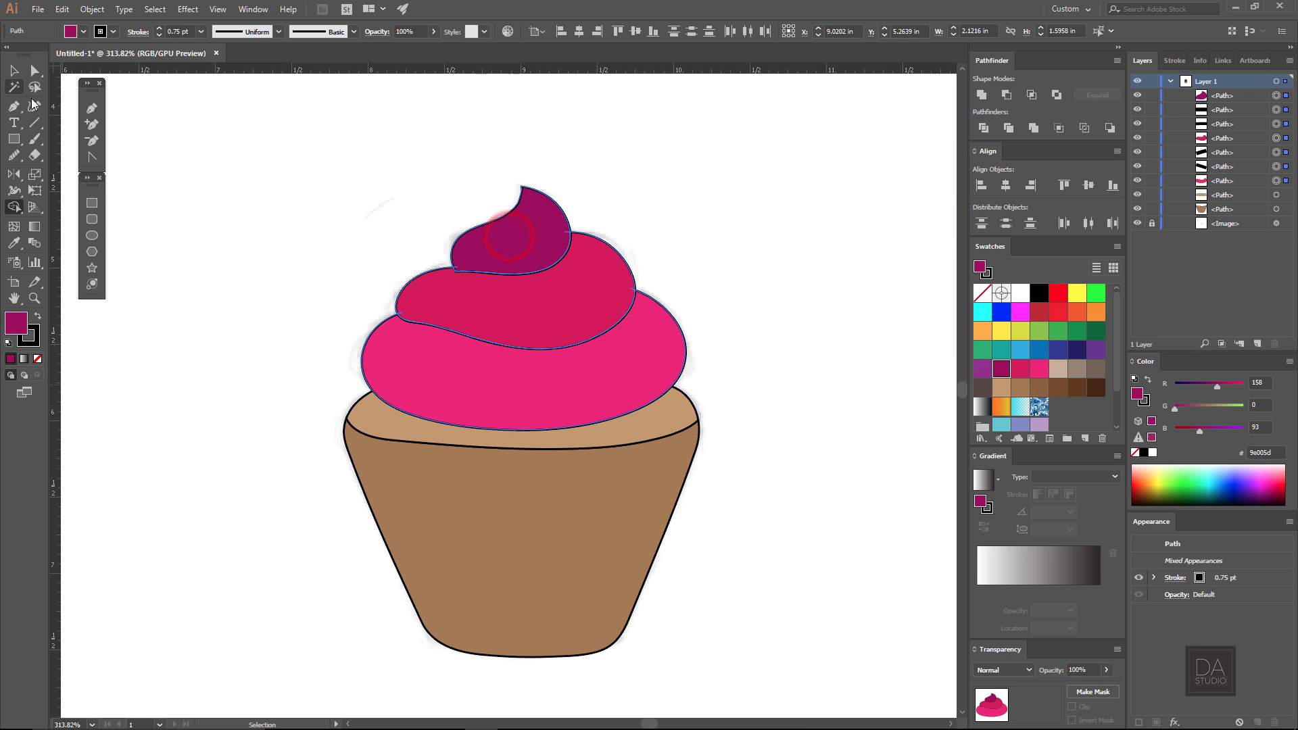
{"action": "left_click", "coordinate": [16, 73]}
{"action": "left_click", "coordinate": [513, 246], "text": "shift"}
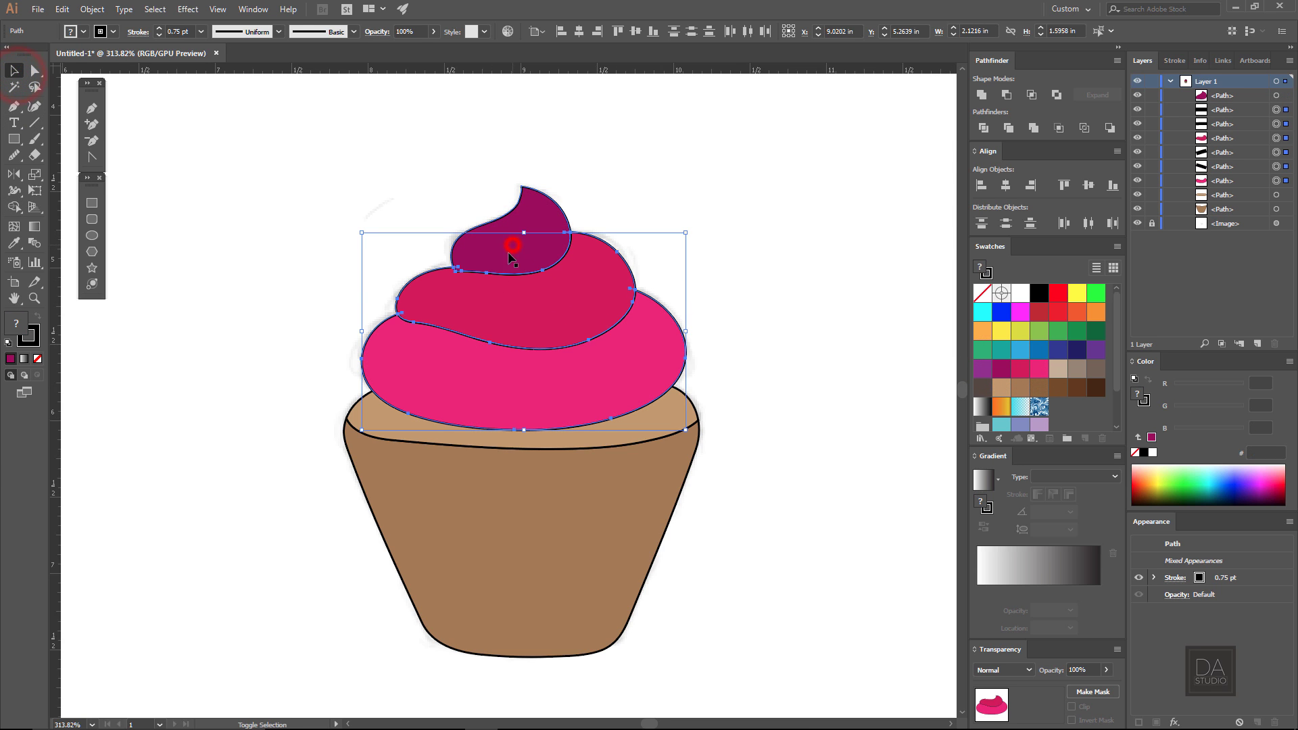
{"action": "left_click", "coordinate": [490, 375], "text": "shift"}
Delete the stray outline paths, set the brown cup to 32% opacity and zoom in on it
{"action": "key", "text": "Delete"}
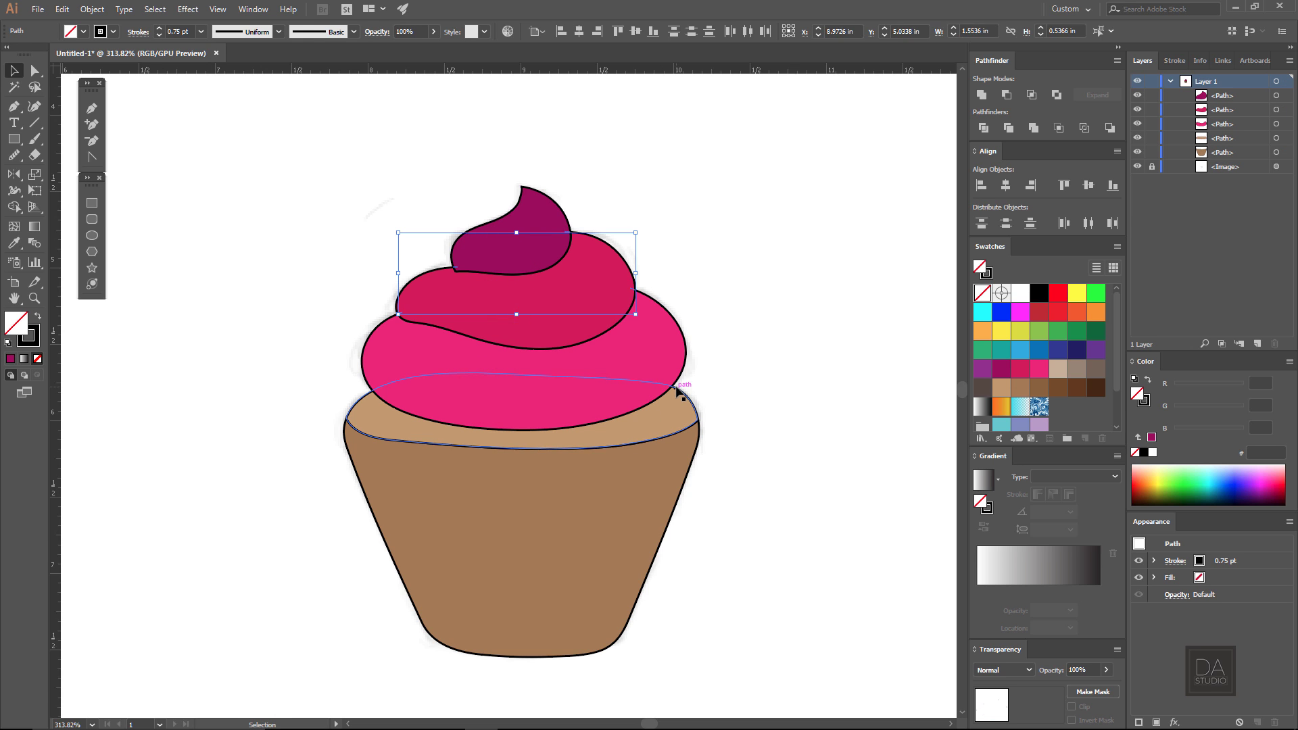
{"action": "left_click", "coordinate": [749, 537], "text": "alt"}
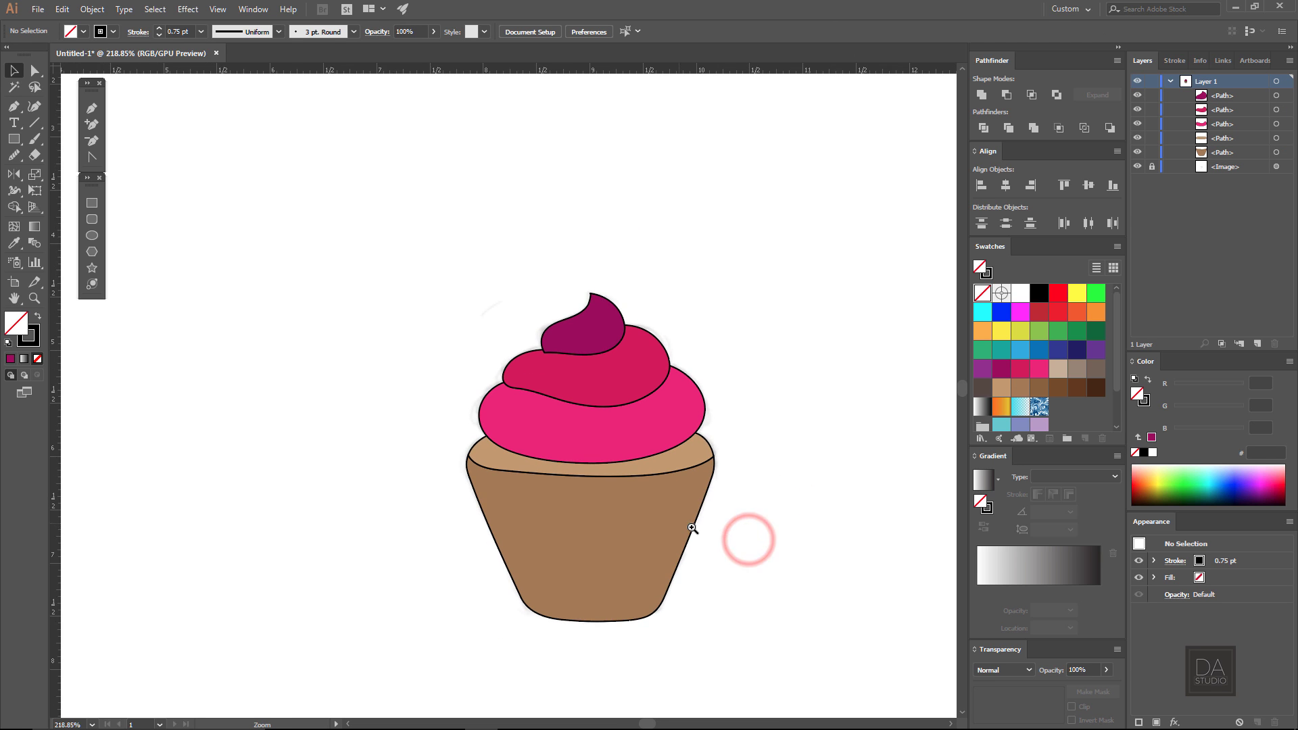
{"action": "left_click", "coordinate": [673, 532]}
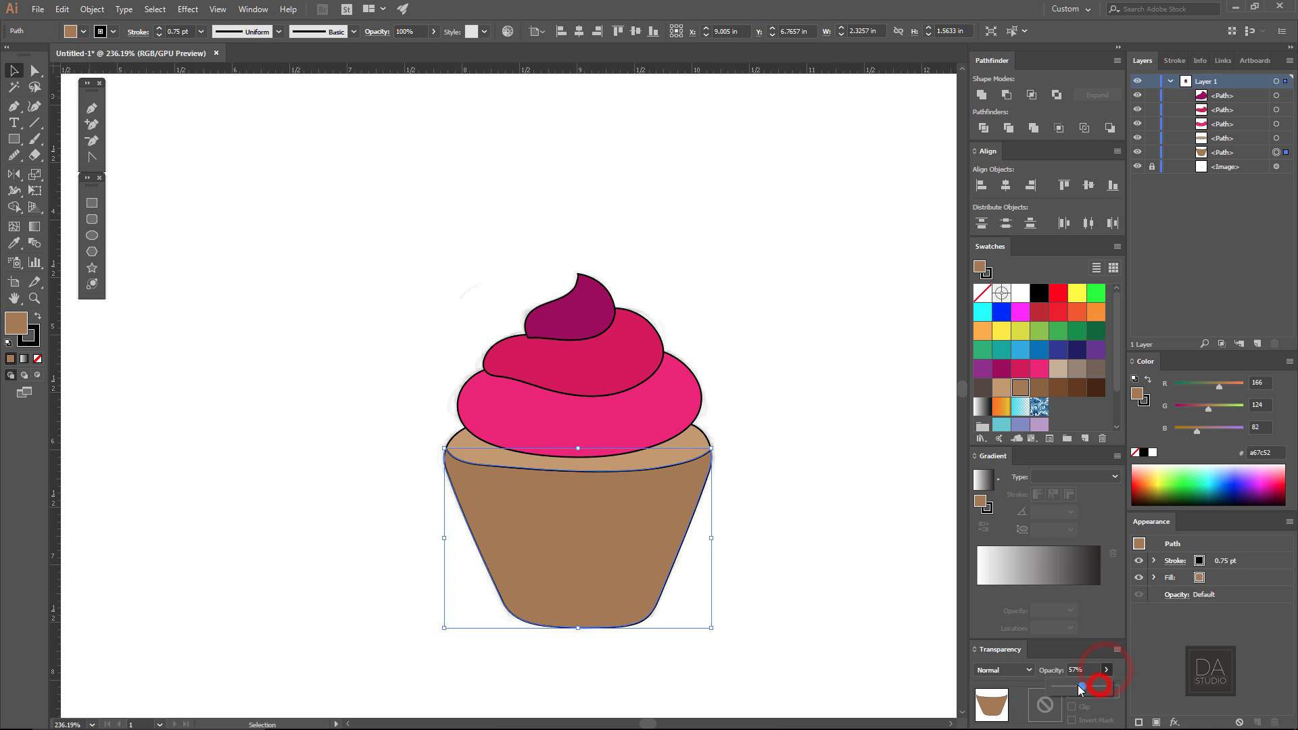
{"action": "left_click_drag", "start_coordinate": [1077, 684], "coordinate": [1061, 684]}
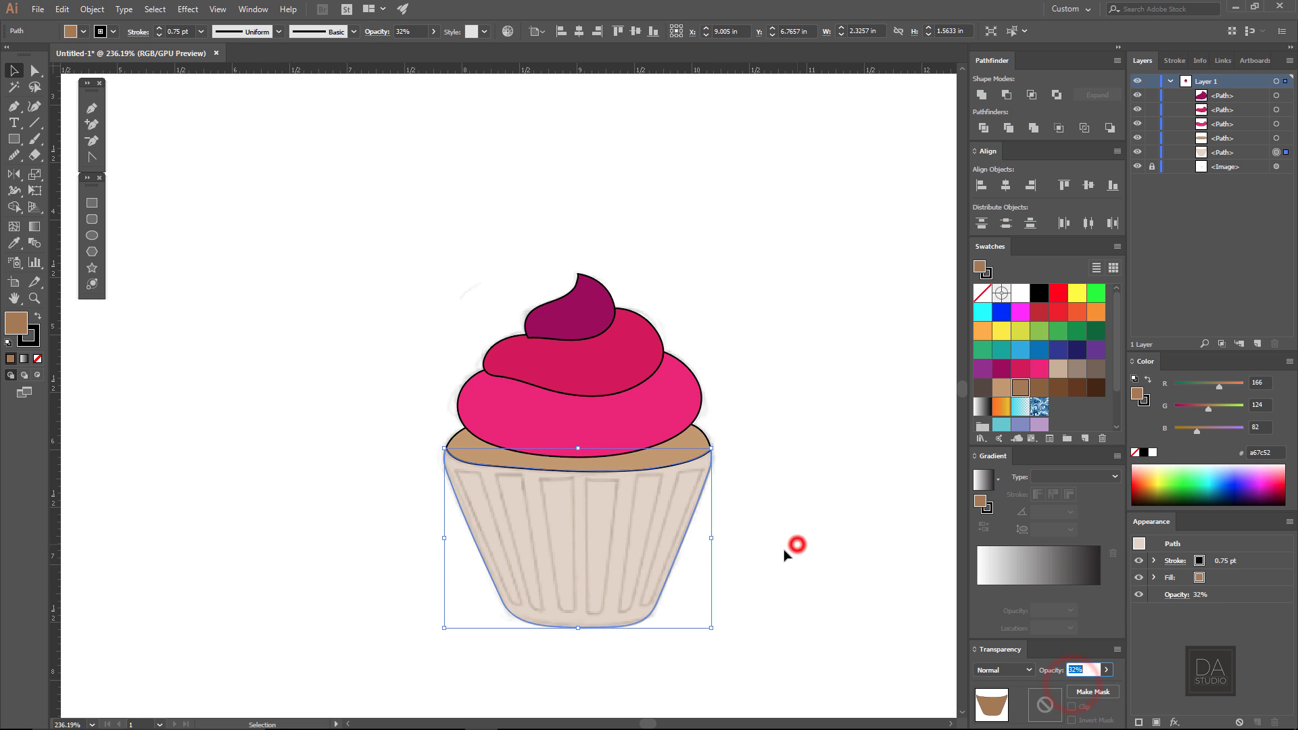
{"action": "left_click_drag", "start_coordinate": [576, 510], "coordinate": [678, 518]}
{"action": "left_click_drag", "start_coordinate": [596, 676], "coordinate": [599, 551]}
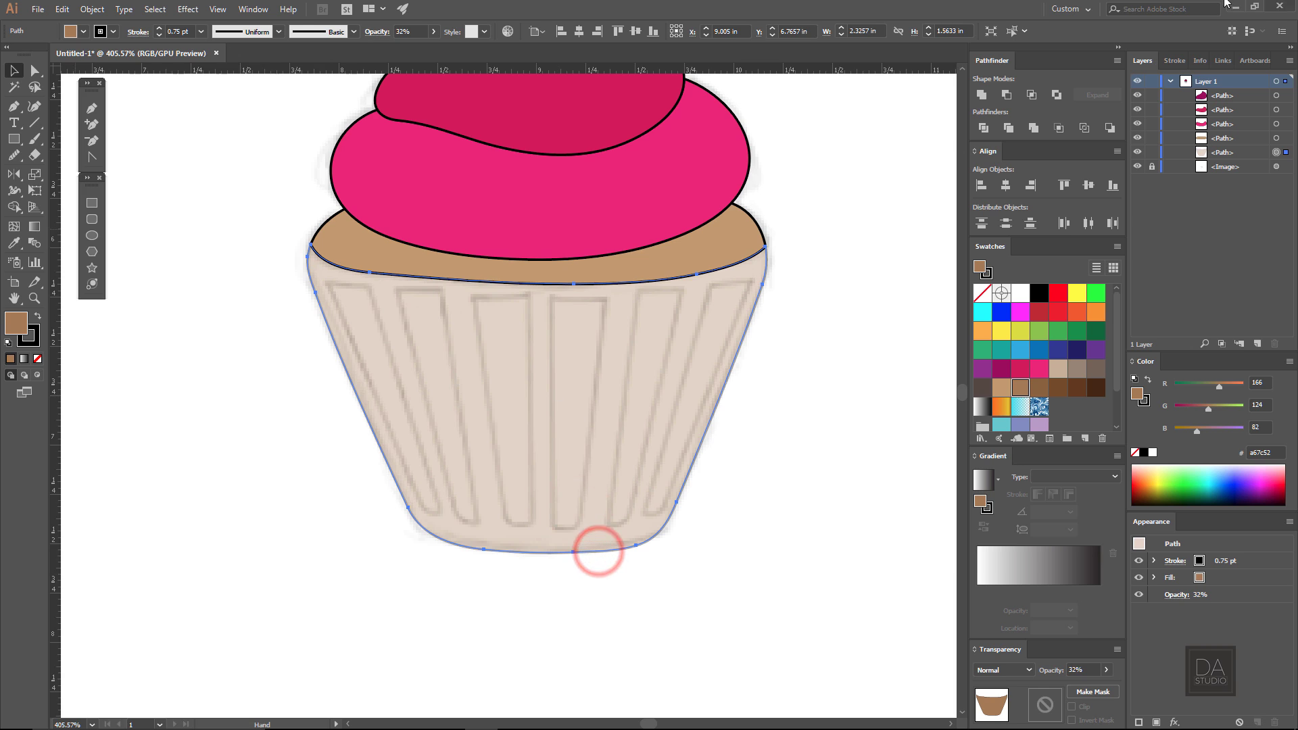
Draw the first darker-brown stripe with a rounded bottom at the wrapper's top-left
{"action": "key", "text": "v"}
{"action": "left_click", "coordinate": [93, 110]}
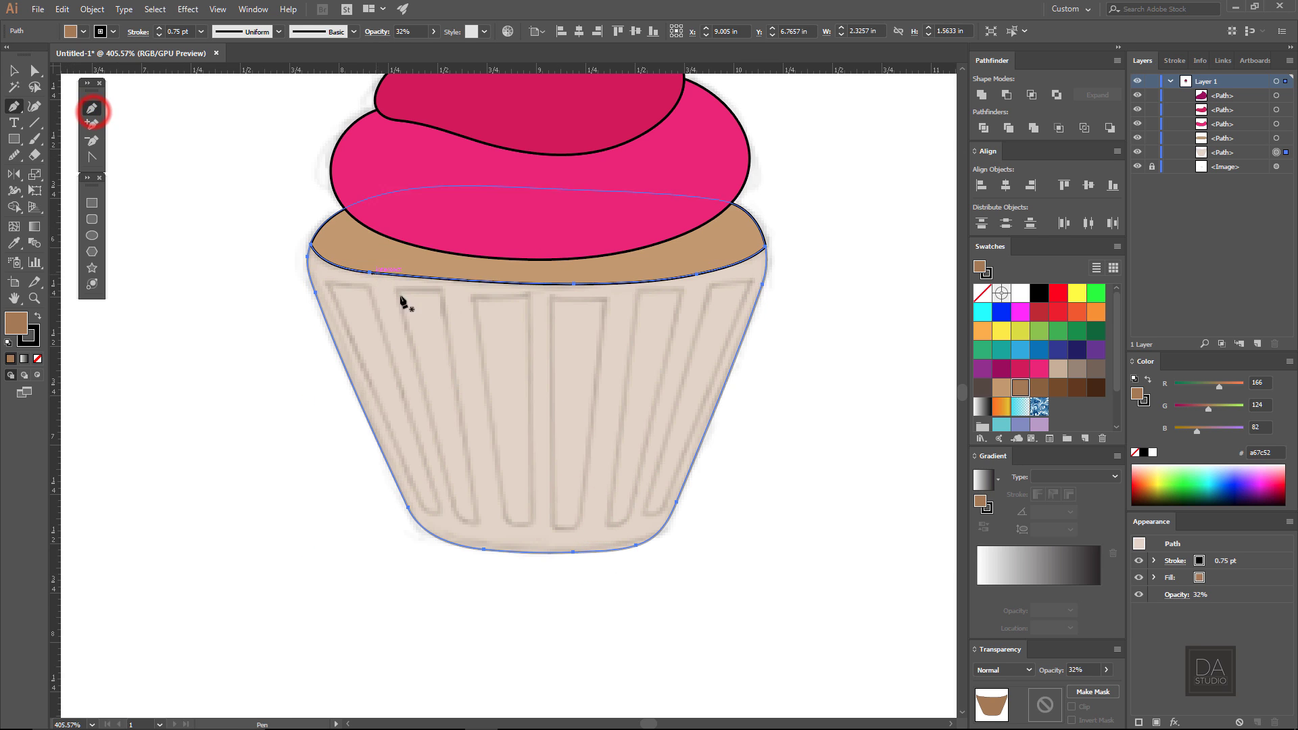
{"action": "left_click", "coordinate": [269, 317]}
{"action": "left_click", "coordinate": [1039, 389]}
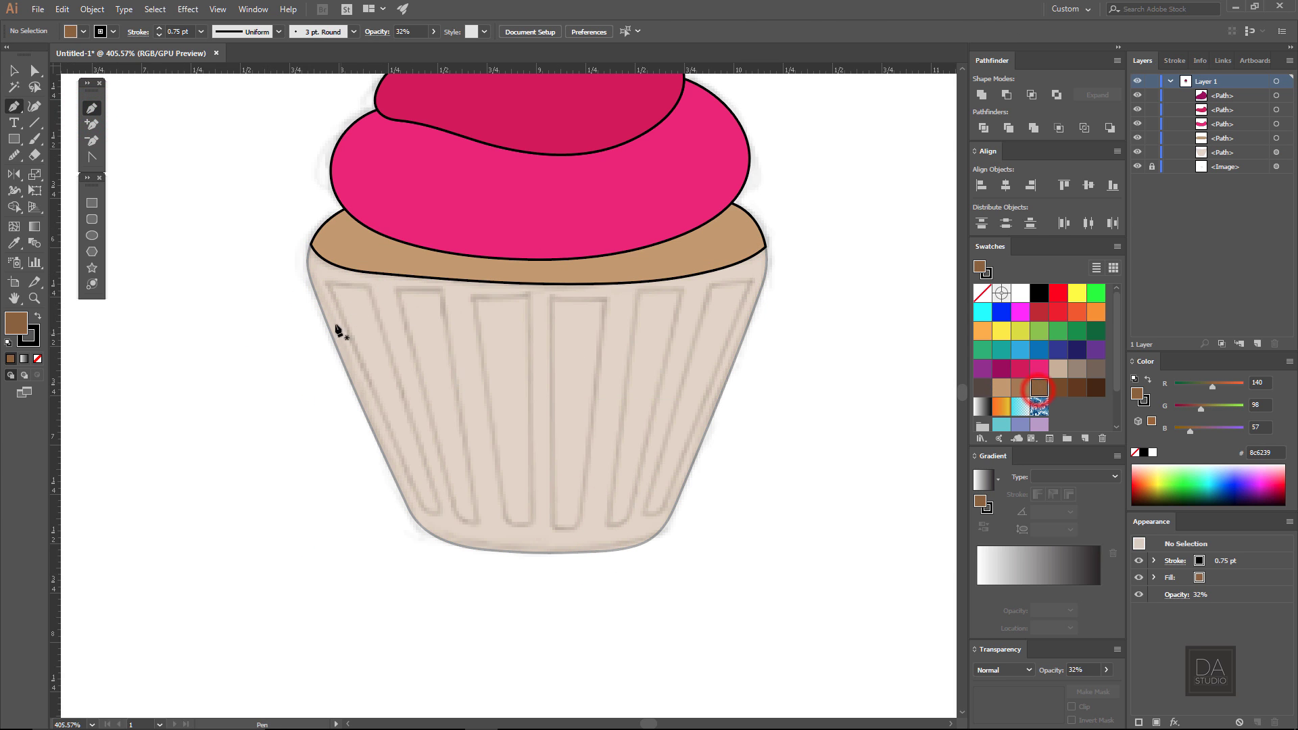
{"action": "left_click", "coordinate": [327, 284]}
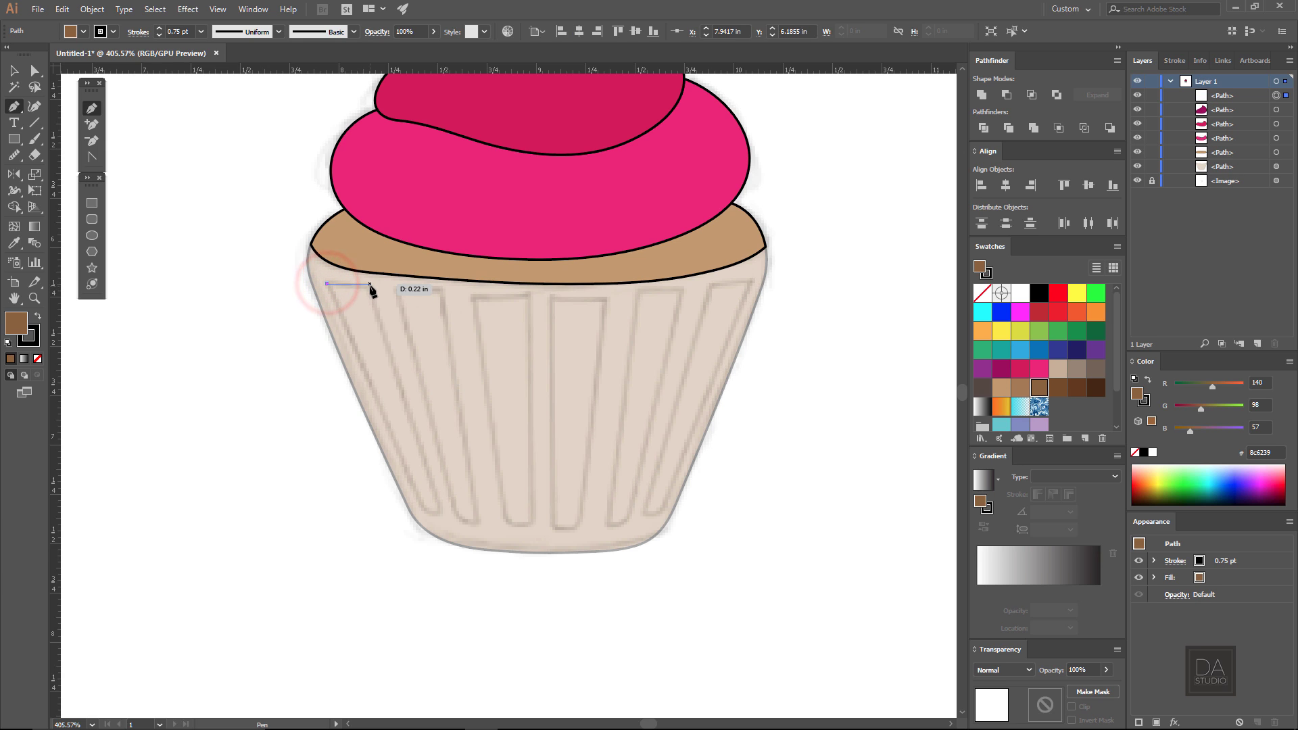
{"action": "left_click", "coordinate": [372, 287]}
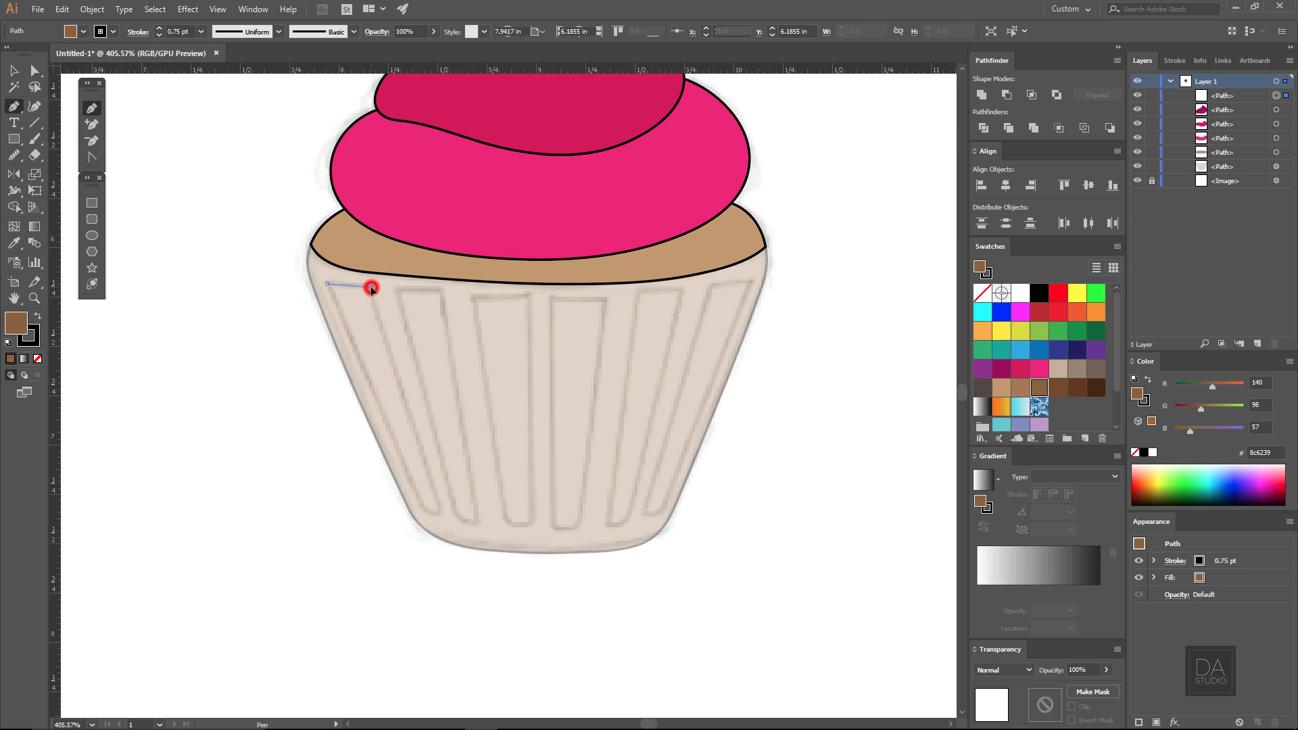
{"action": "left_click", "coordinate": [441, 515]}
{"action": "left_click", "coordinate": [419, 511]}
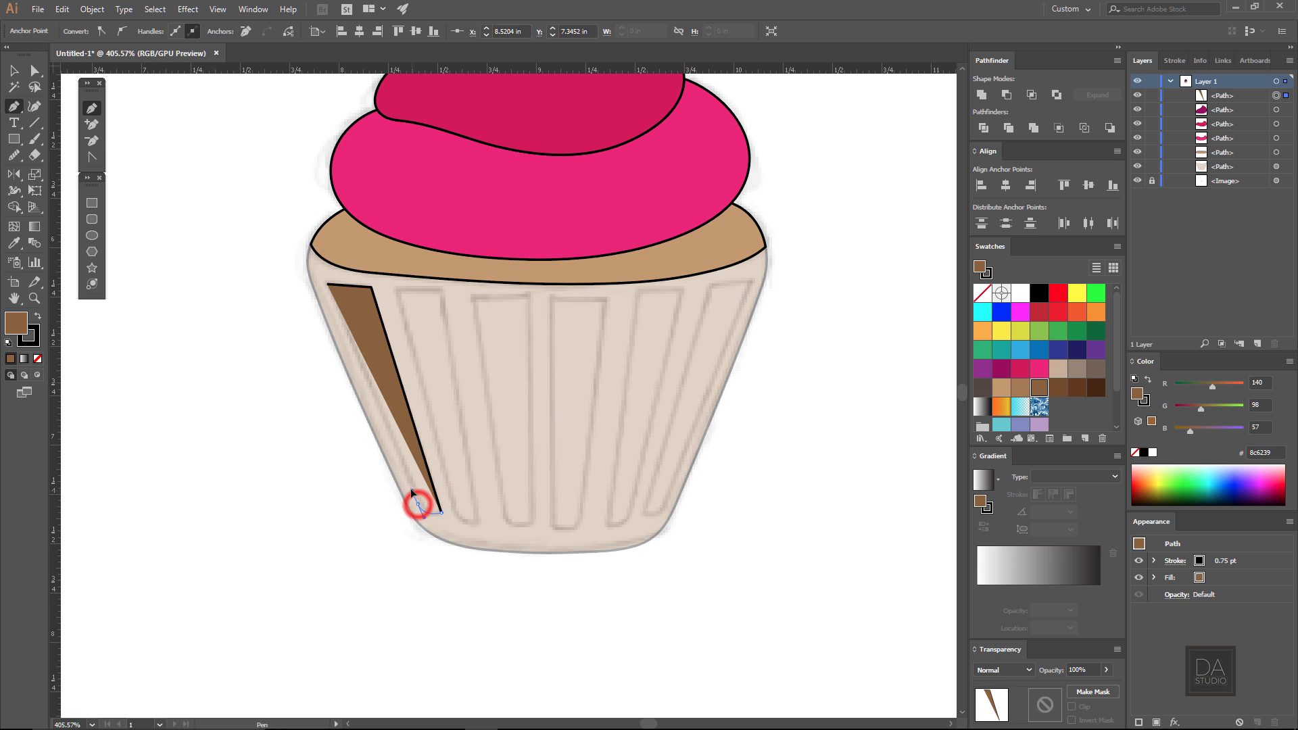
{"action": "left_click_drag", "start_coordinate": [411, 491], "coordinate": [411, 489]}
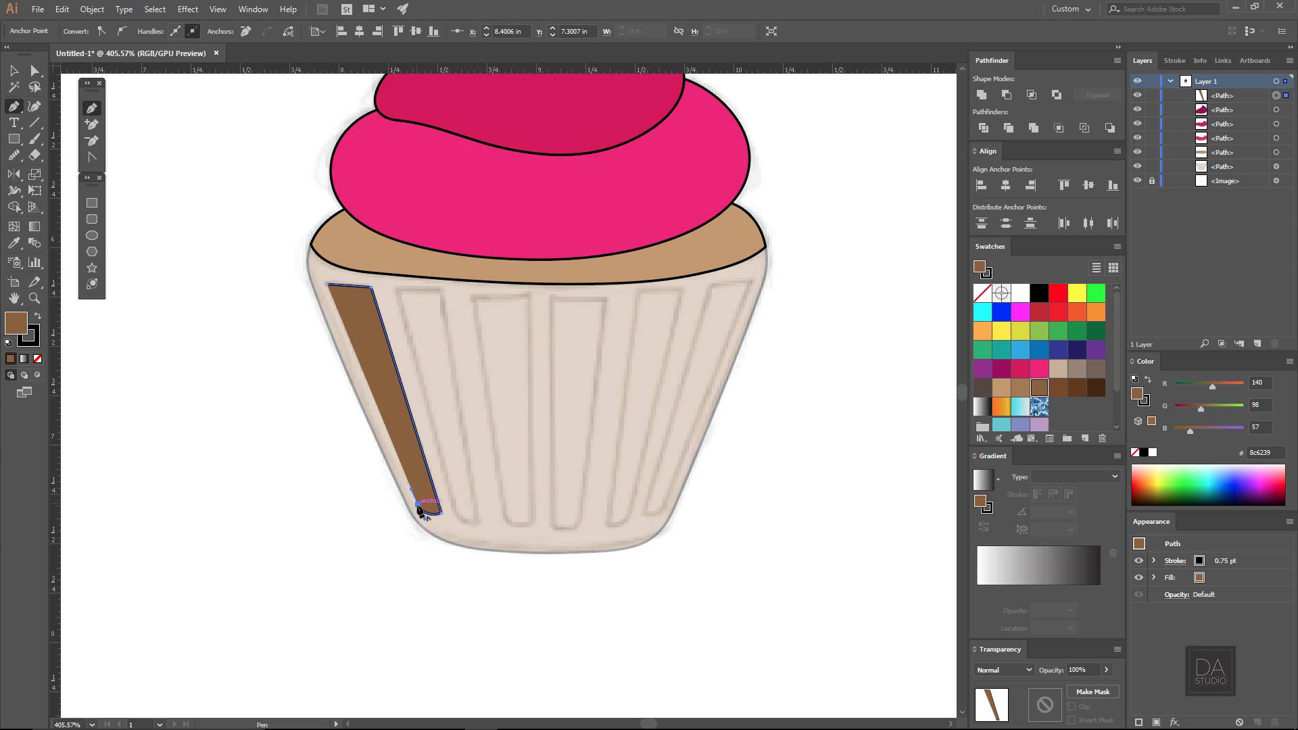
{"action": "left_click", "coordinate": [327, 285]}
{"action": "left_click", "coordinate": [235, 326], "text": "ctrl"}
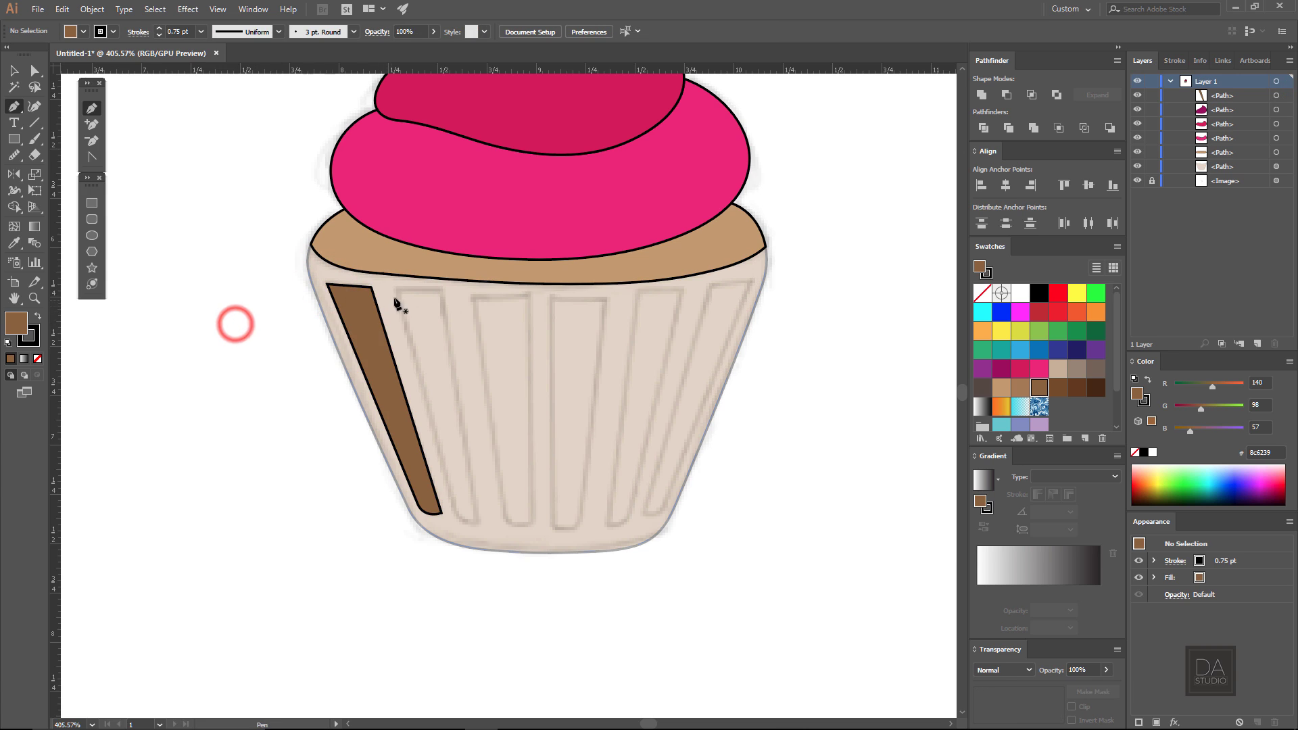
Draw a second brown stripe beside the first, with a curved bottom edge
{"action": "left_click_drag", "start_coordinate": [394, 289], "coordinate": [446, 295]}
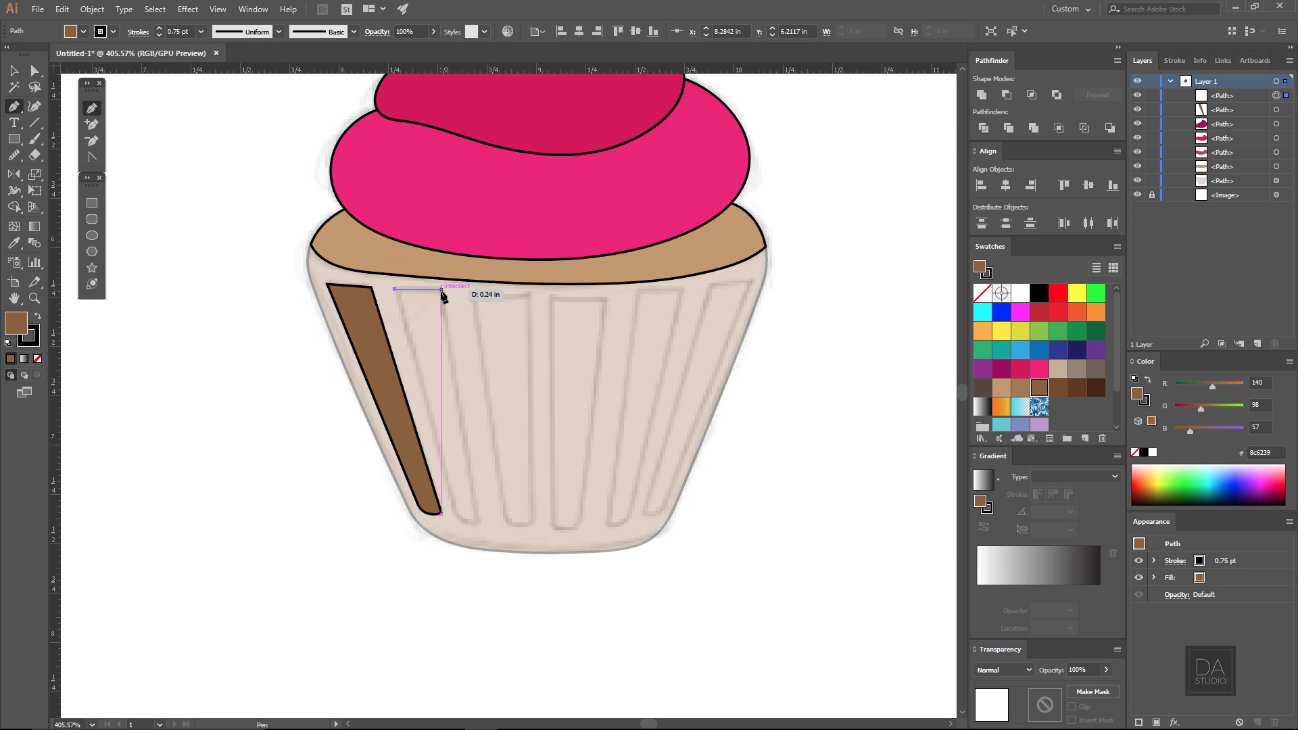
{"action": "left_click", "coordinate": [441, 288]}
{"action": "left_click", "coordinate": [478, 524]}
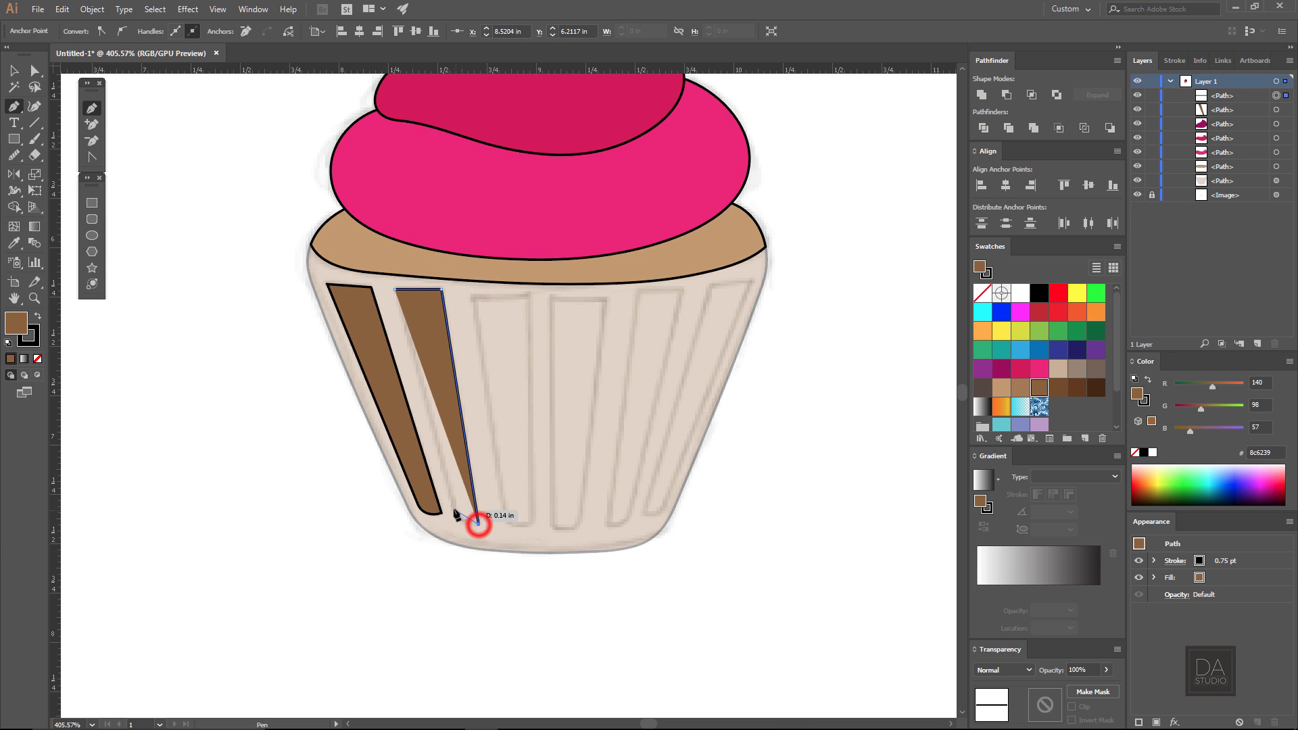
{"action": "left_click_drag", "start_coordinate": [457, 522], "coordinate": [452, 494]}
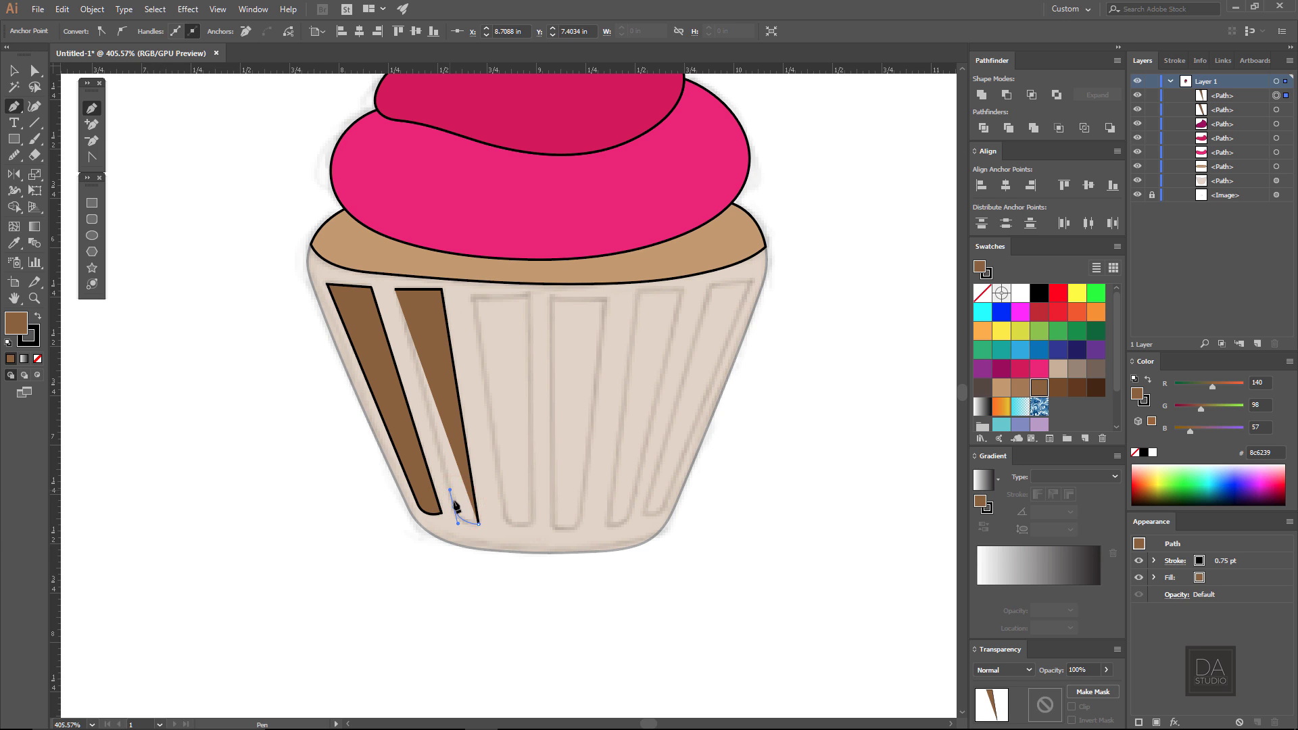
{"action": "left_click", "coordinate": [394, 289]}
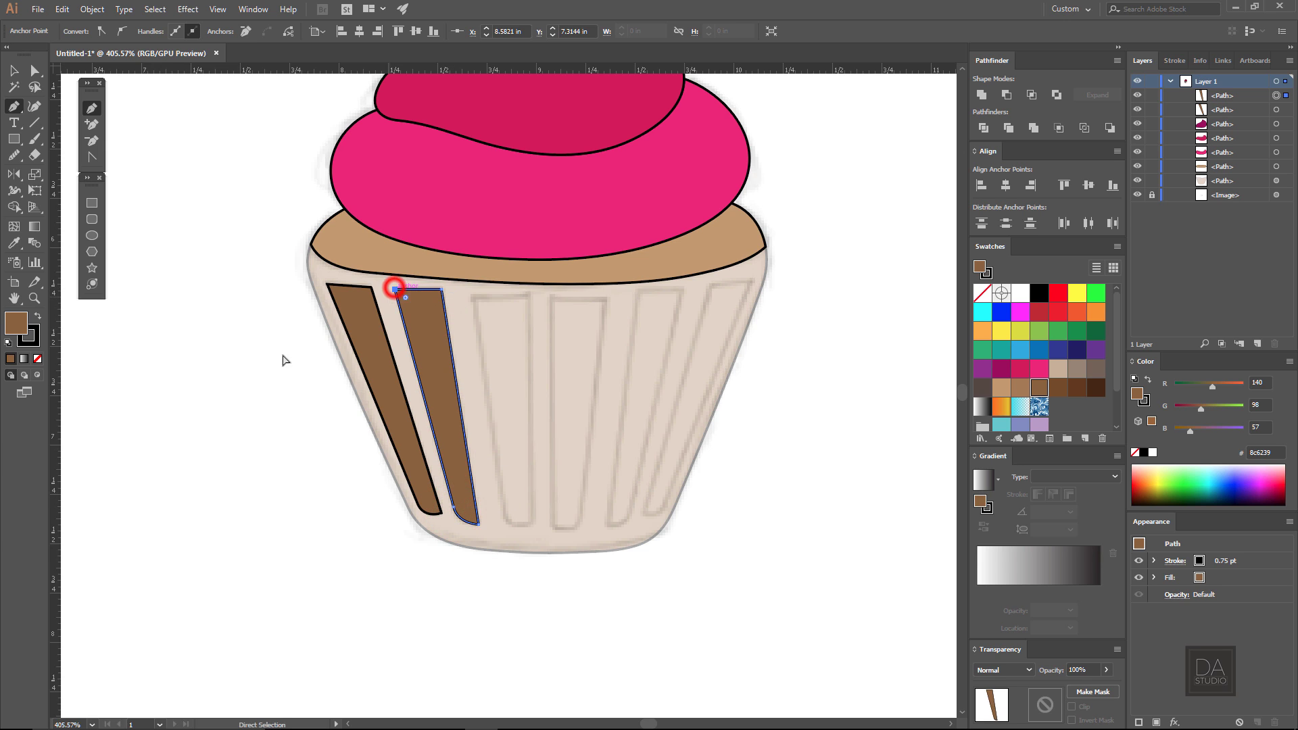
{"action": "left_click", "coordinate": [158, 379], "text": "ctrl"}
Draw the third brown stripe next to the second, with a rounded bottom corner
{"action": "left_click", "coordinate": [472, 298]}
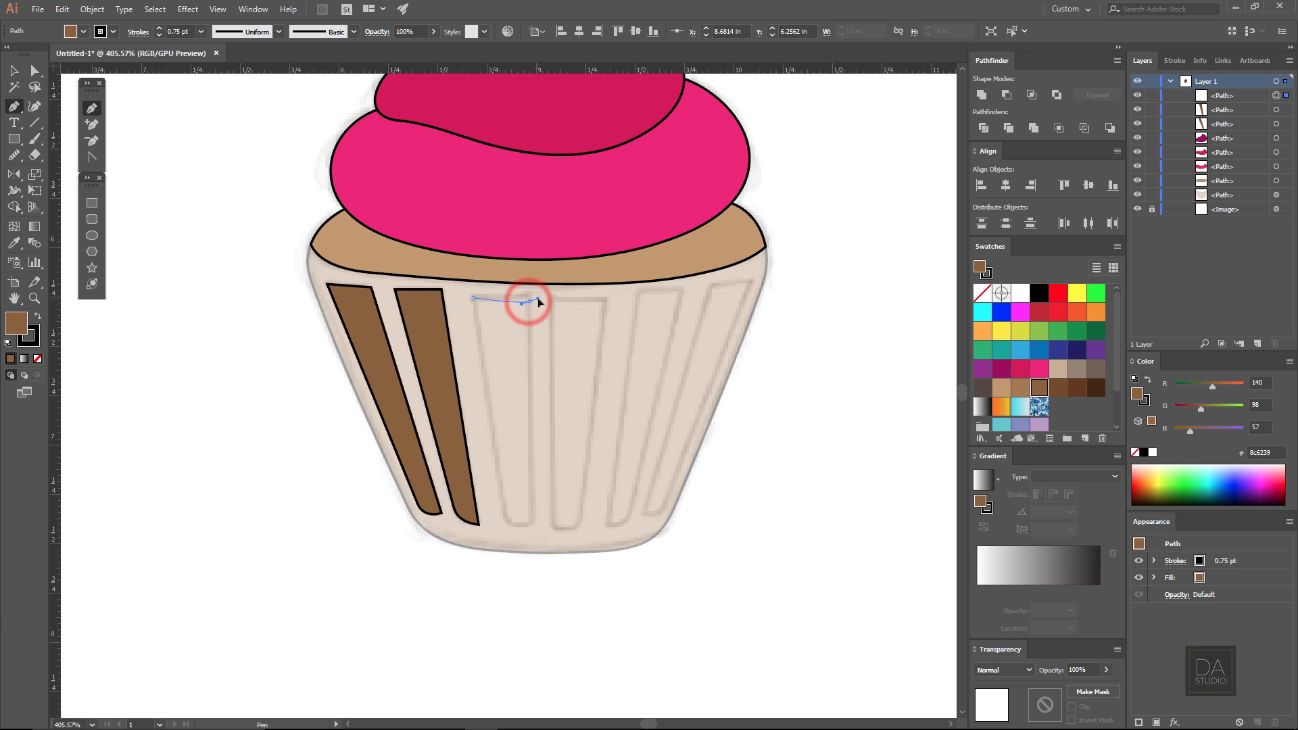
{"action": "left_click", "coordinate": [529, 302]}
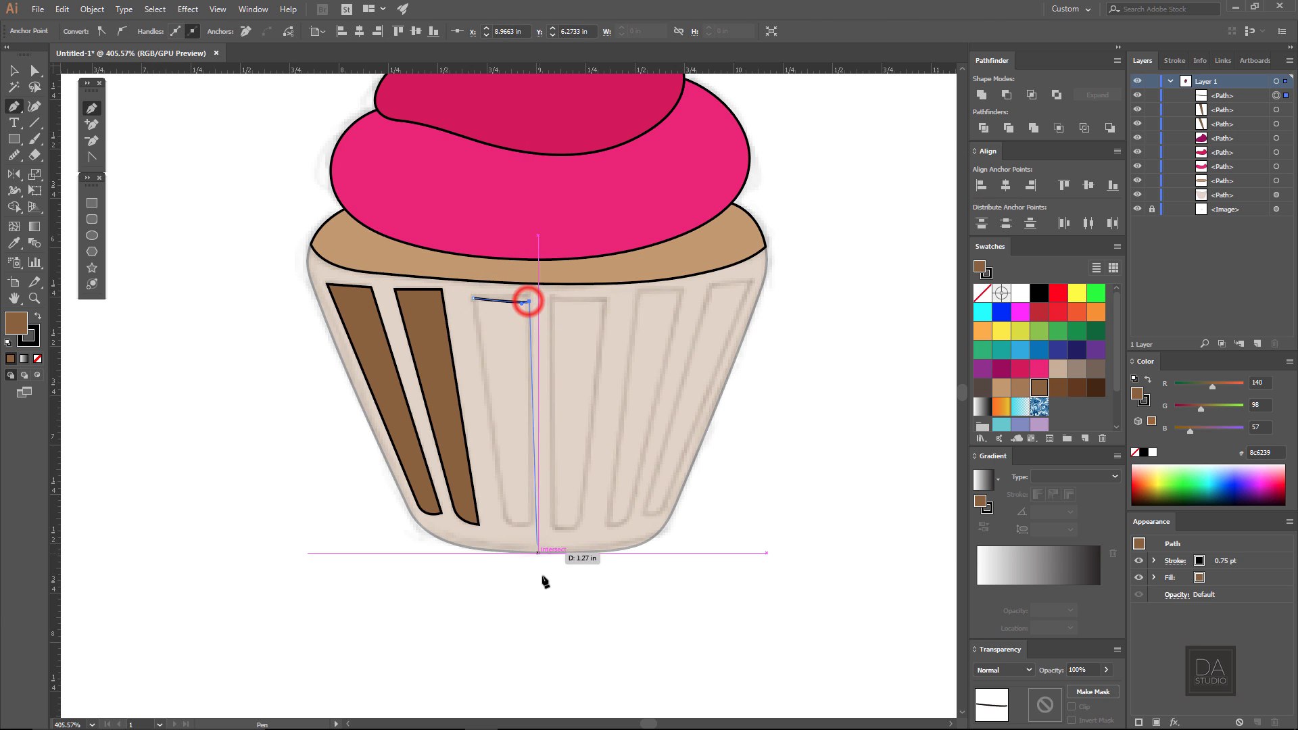
{"action": "left_click", "coordinate": [532, 525]}
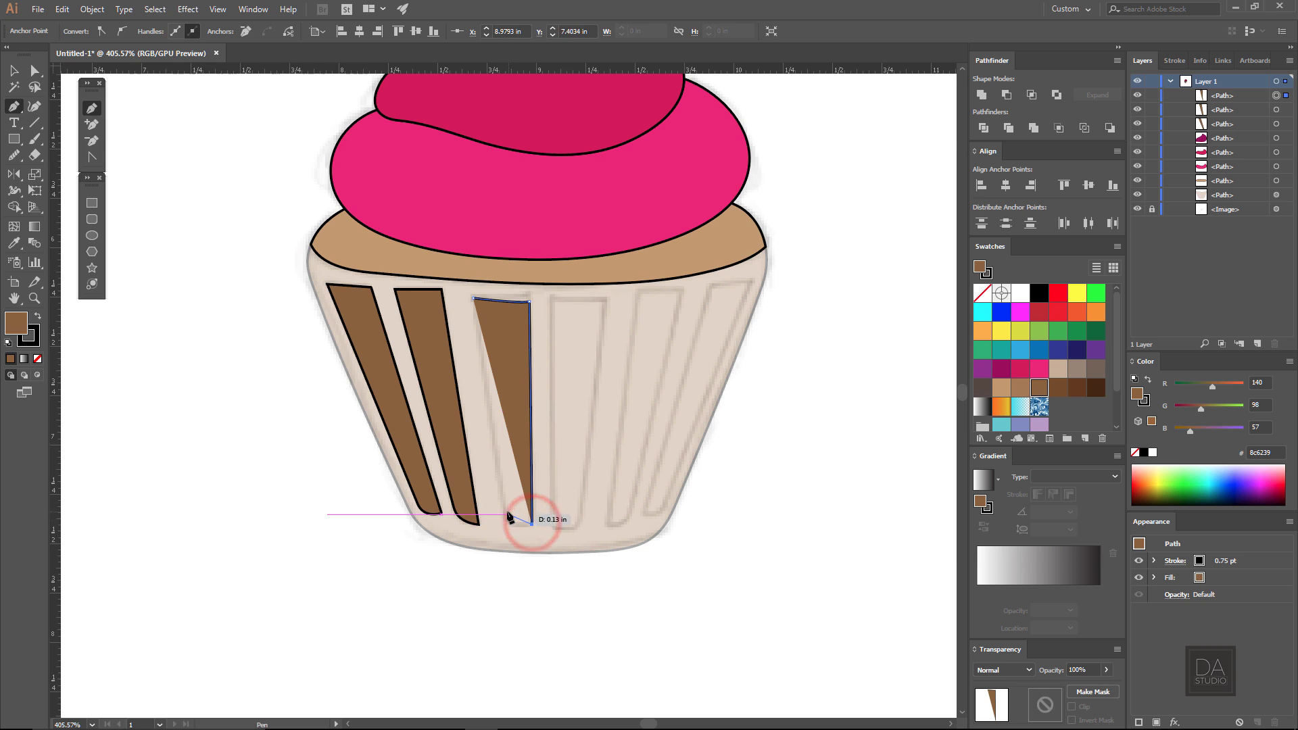
{"action": "left_click_drag", "start_coordinate": [503, 511], "coordinate": [498, 486]}
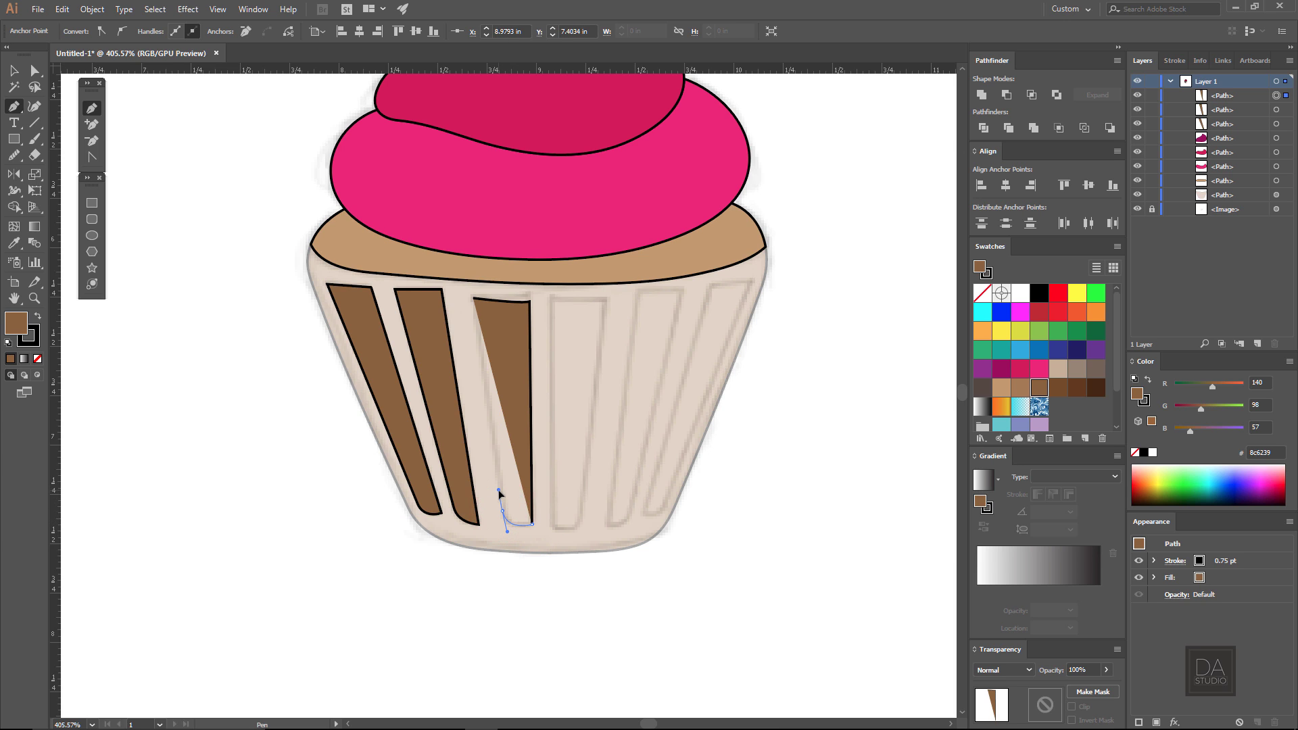
{"action": "left_click", "coordinate": [472, 297]}
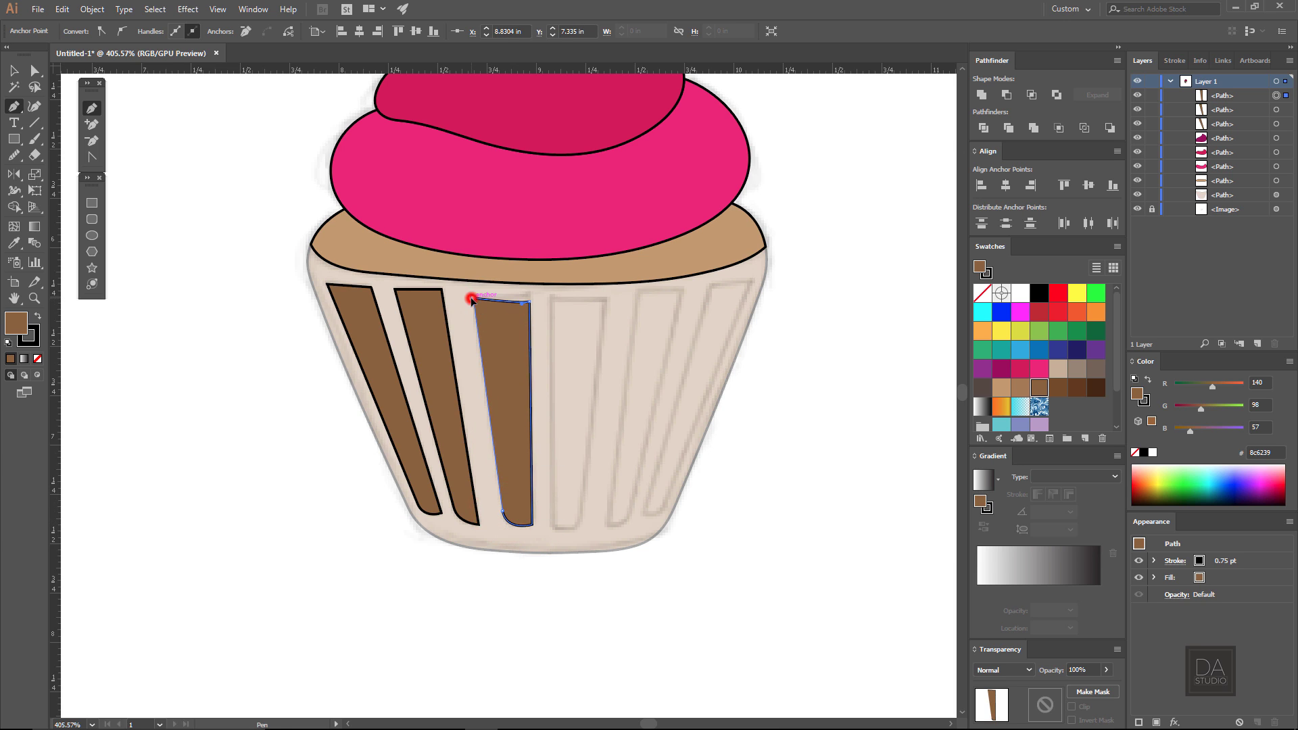
{"action": "left_click", "coordinate": [320, 450], "text": "ctrl"}
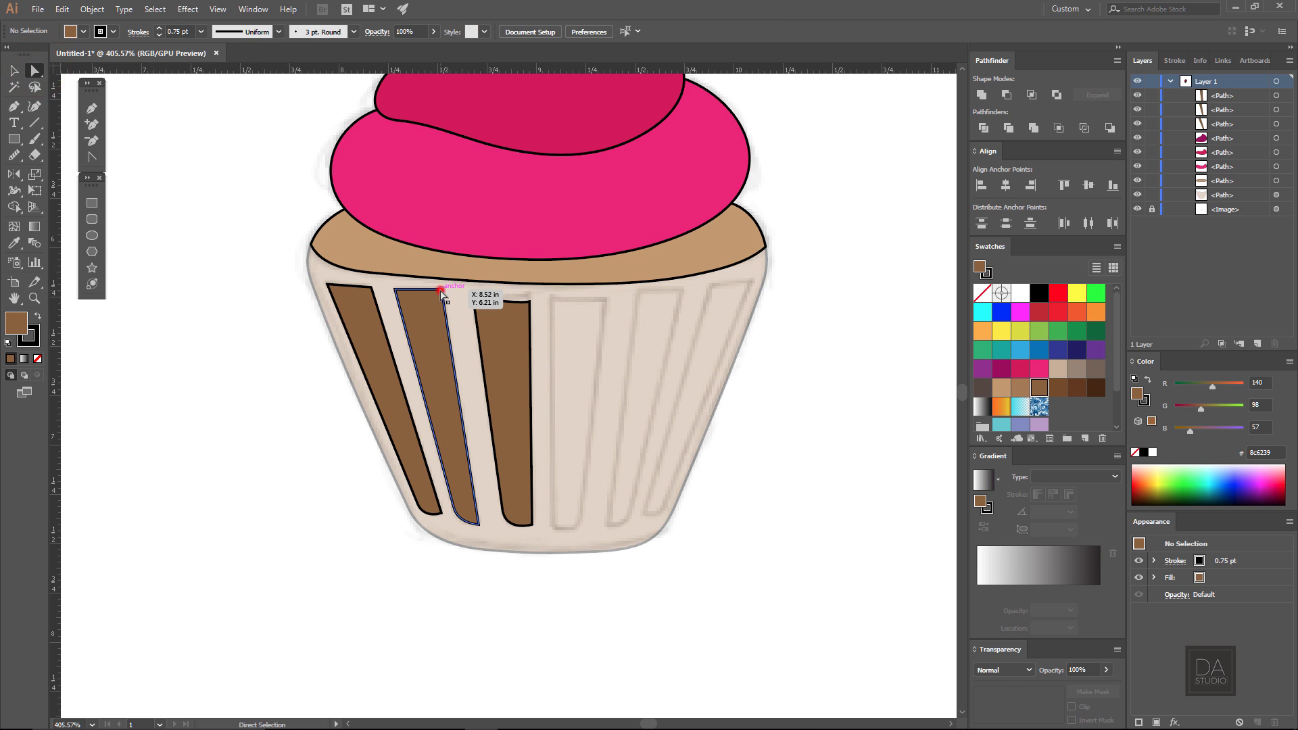
Nudge the left stripe's top-left anchor slightly upward with Direct Selection
{"action": "left_click", "coordinate": [285, 364], "text": "ctrl"}
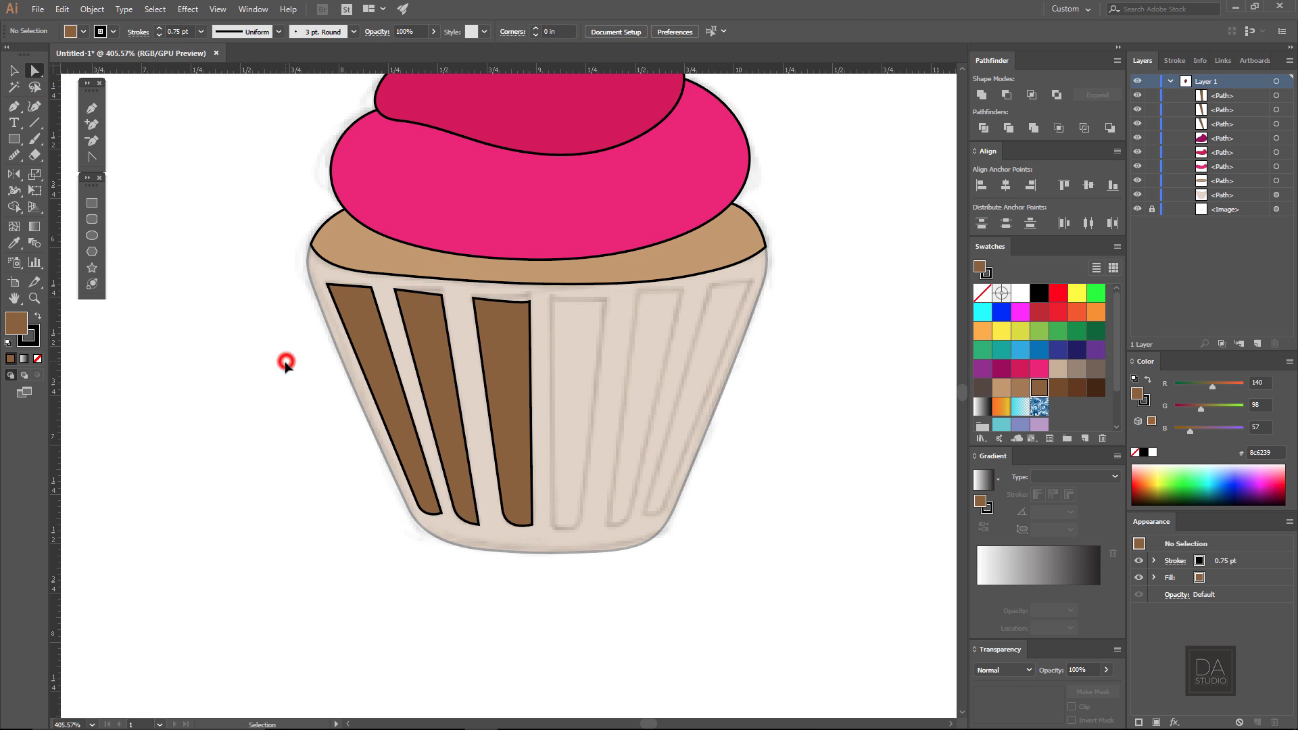
{"action": "left_click", "coordinate": [36, 69]}
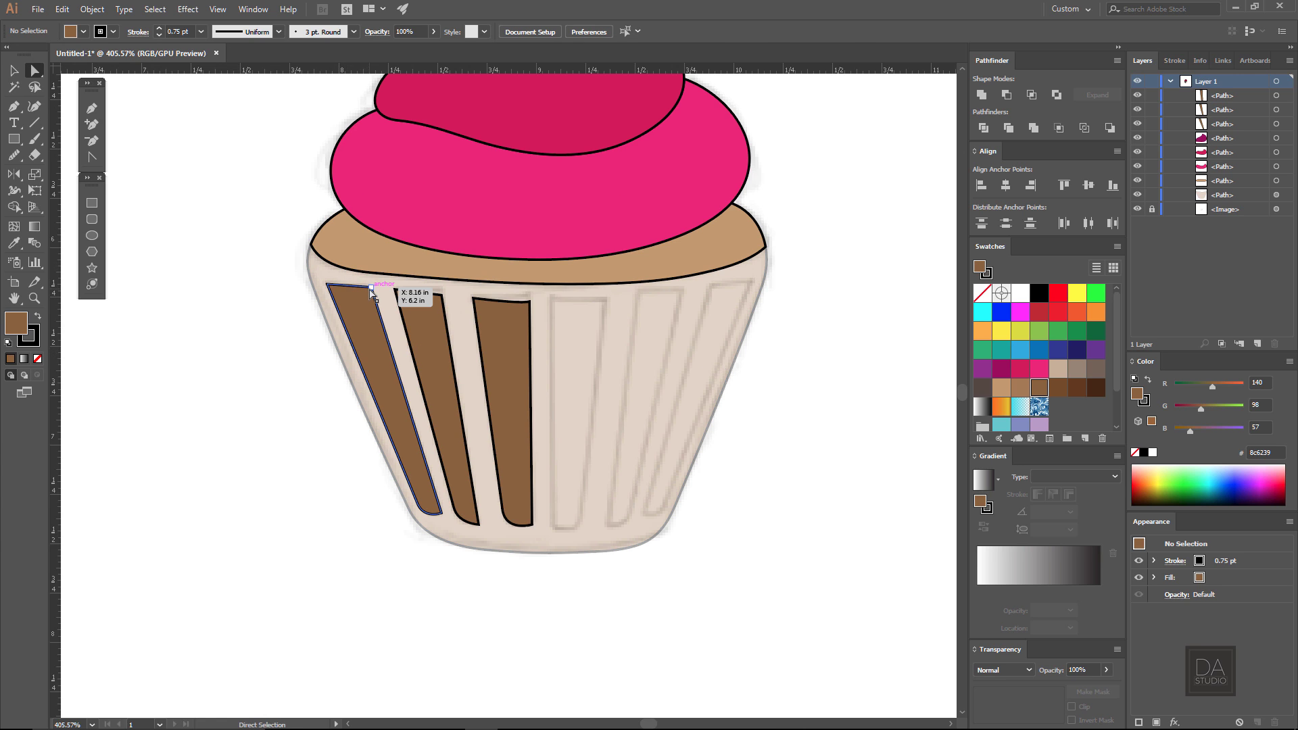
{"action": "left_click", "coordinate": [371, 288]}
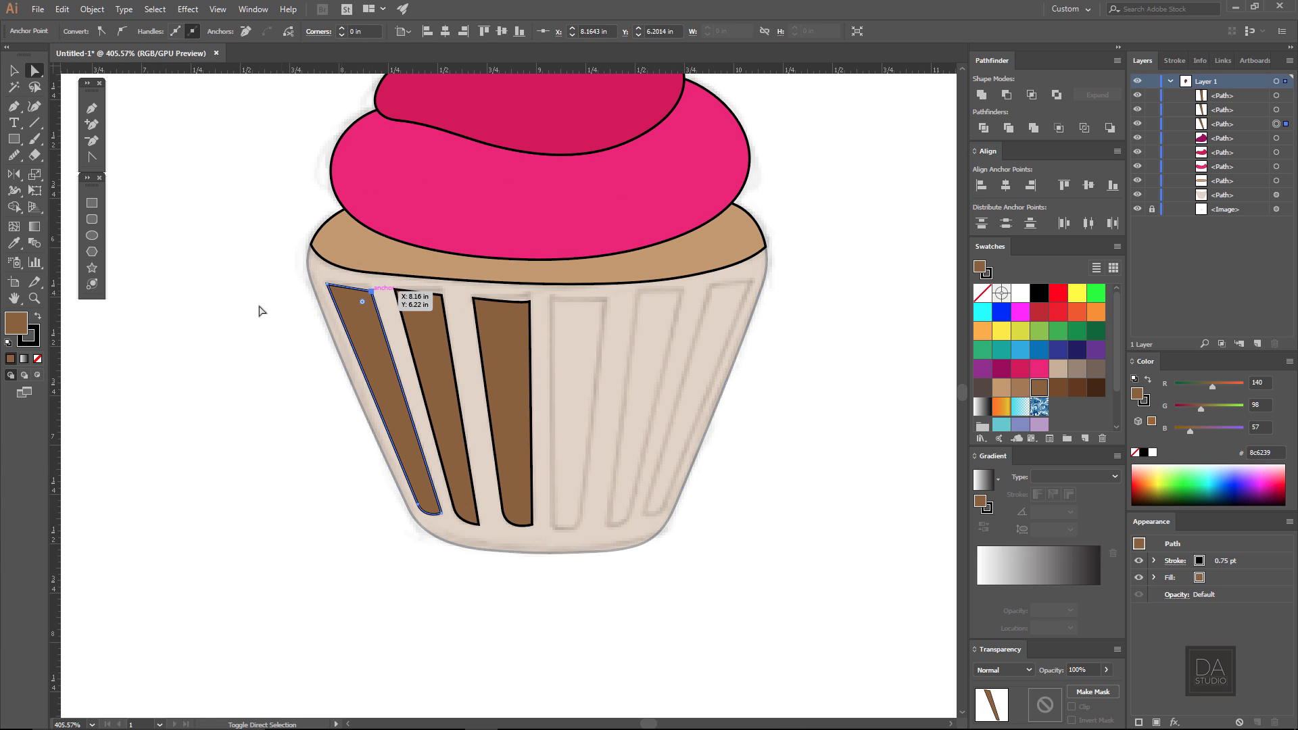
{"action": "left_click", "coordinate": [227, 306]}
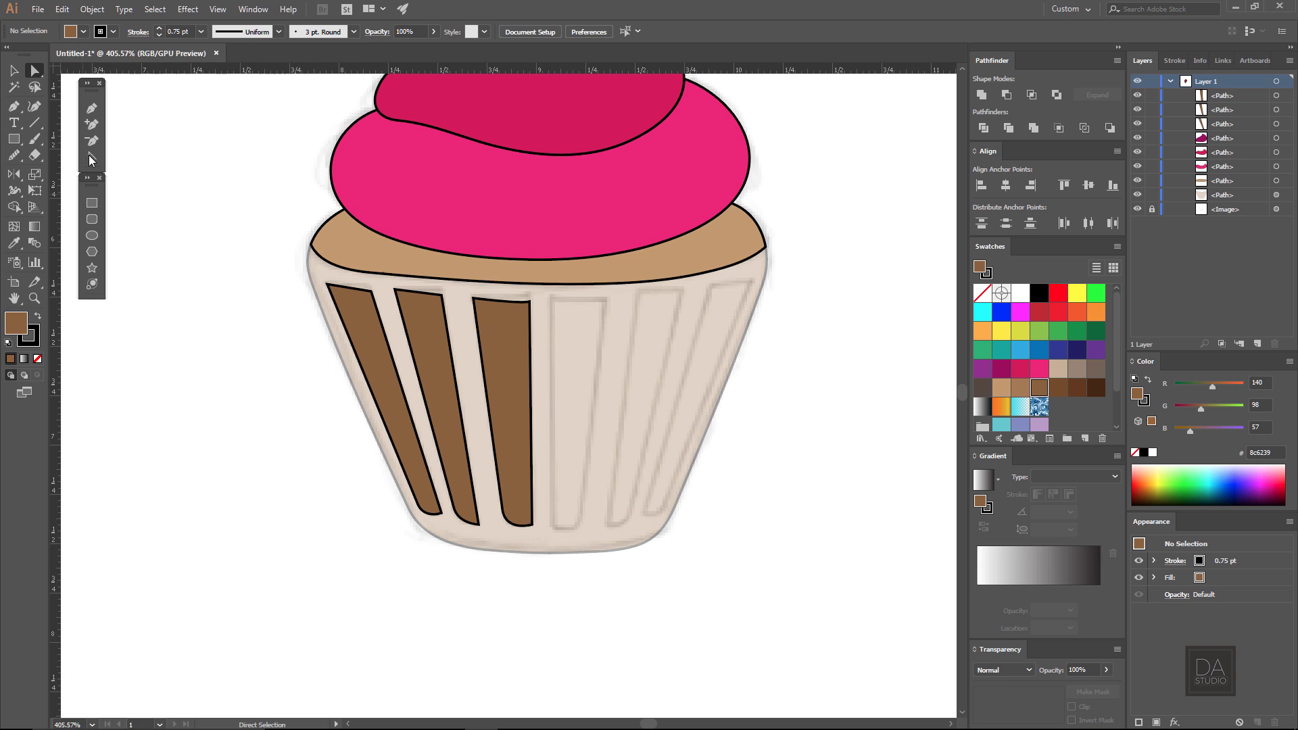
{"action": "left_click_drag", "start_coordinate": [327, 283], "coordinate": [327, 279]}
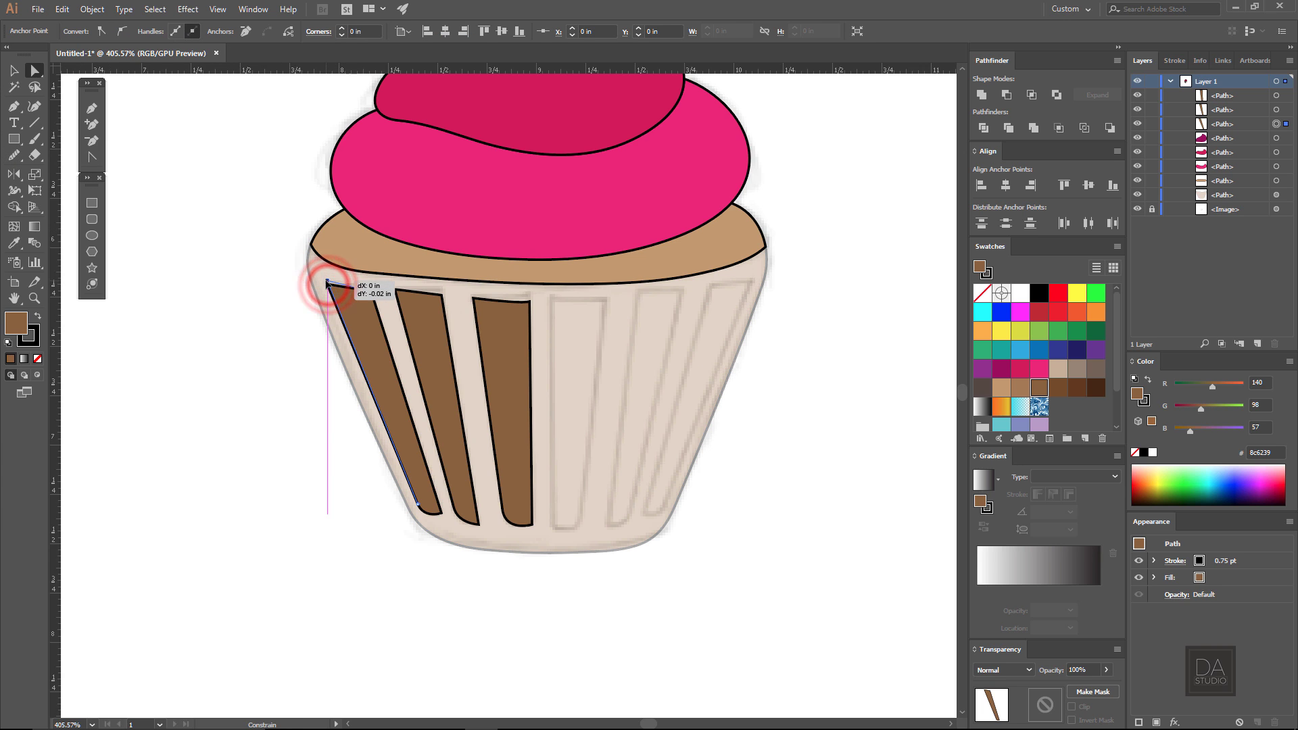
{"action": "left_click", "coordinate": [164, 284]}
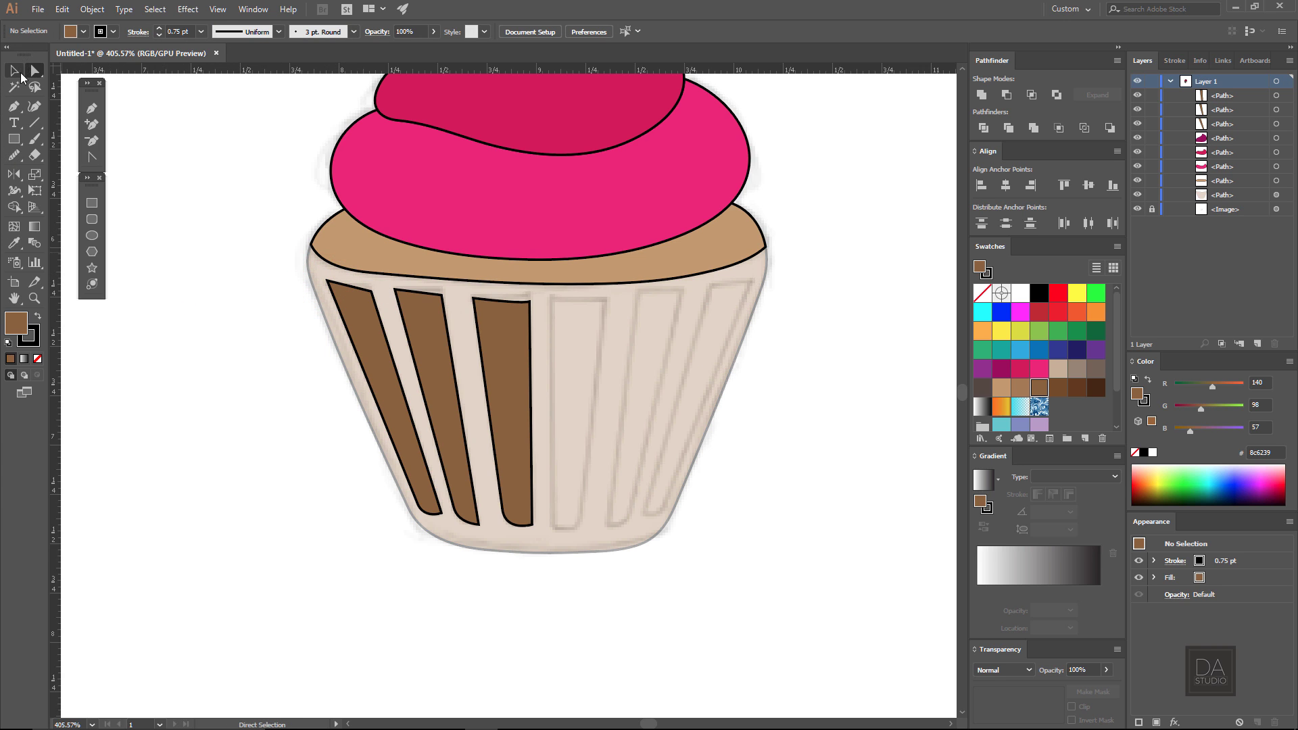
Select all three brown stripes together
{"action": "left_click", "coordinate": [15, 71]}
{"action": "left_click", "coordinate": [370, 351]}
{"action": "left_click", "coordinate": [433, 355], "text": "shift"}
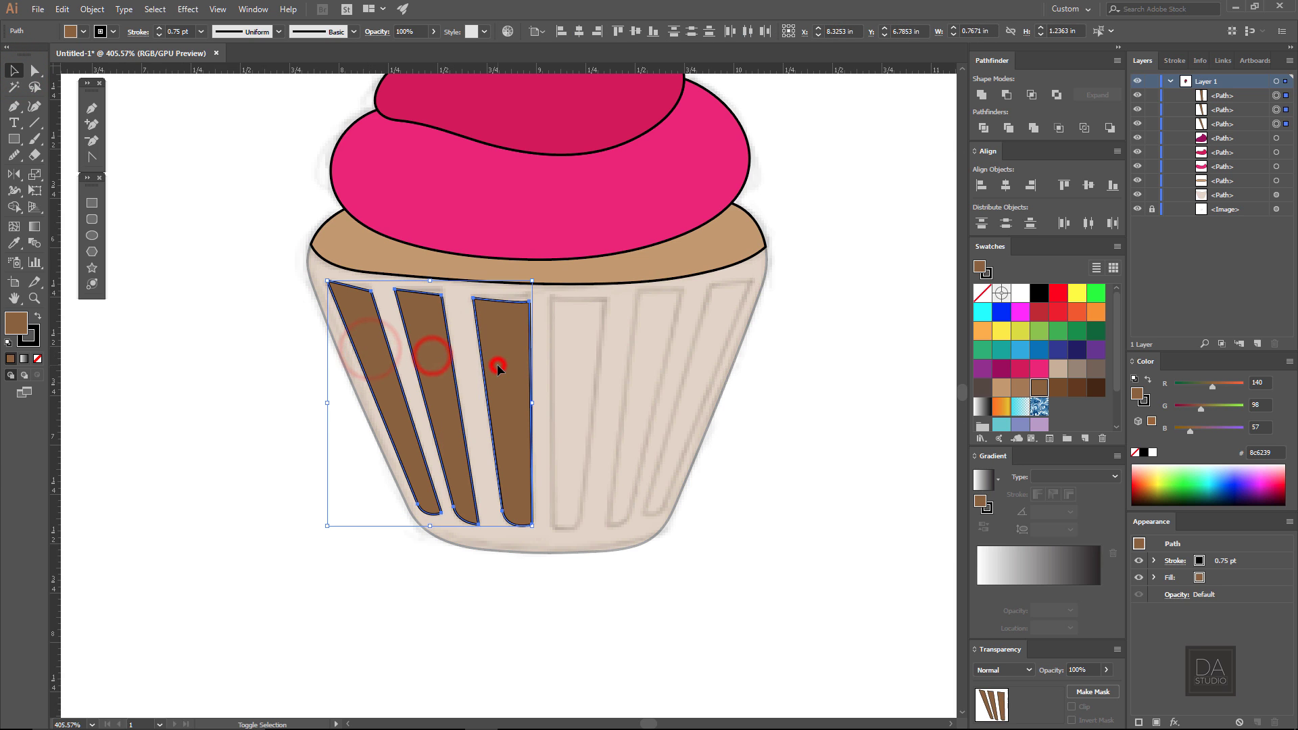
{"action": "left_click", "coordinate": [497, 365], "text": "shift"}
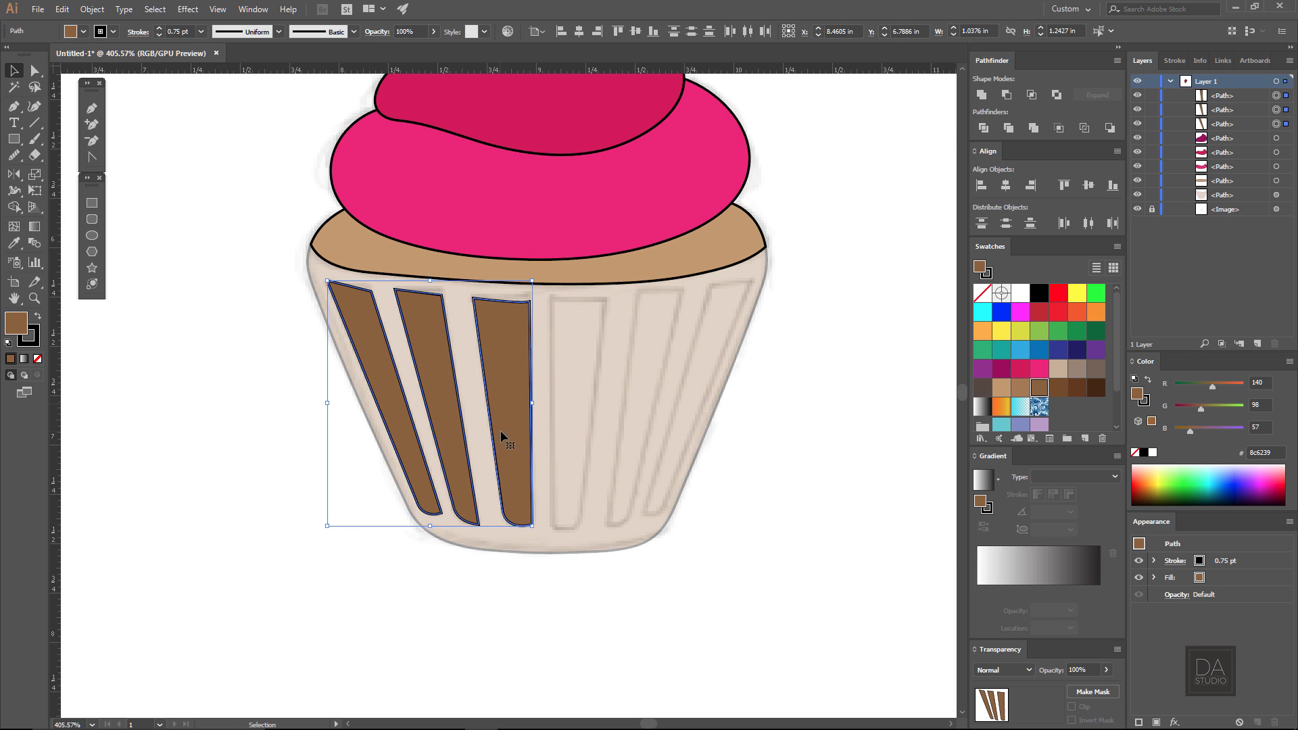
Reflect a copy of the three stripes across a vertical axis at the wrapper centre
{"action": "left_click", "coordinate": [17, 177]}
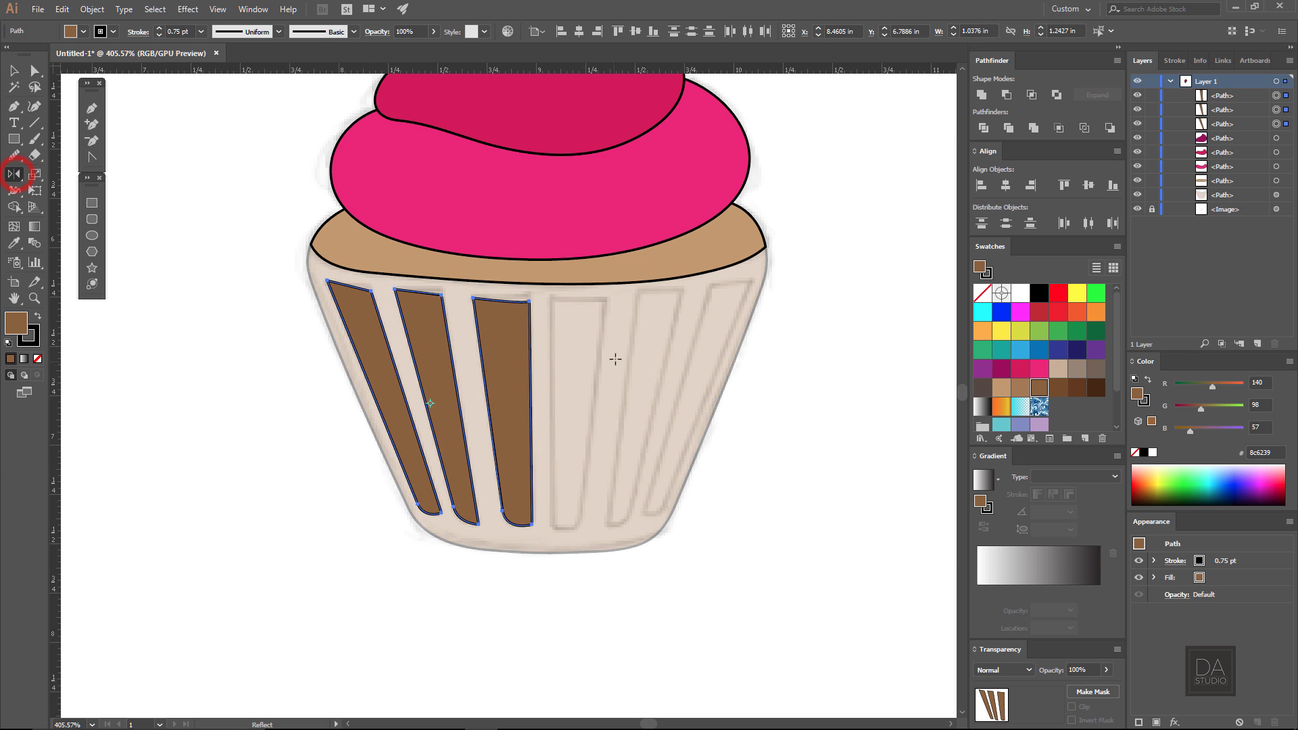
{"action": "left_click", "coordinate": [538, 333], "text": "alt"}
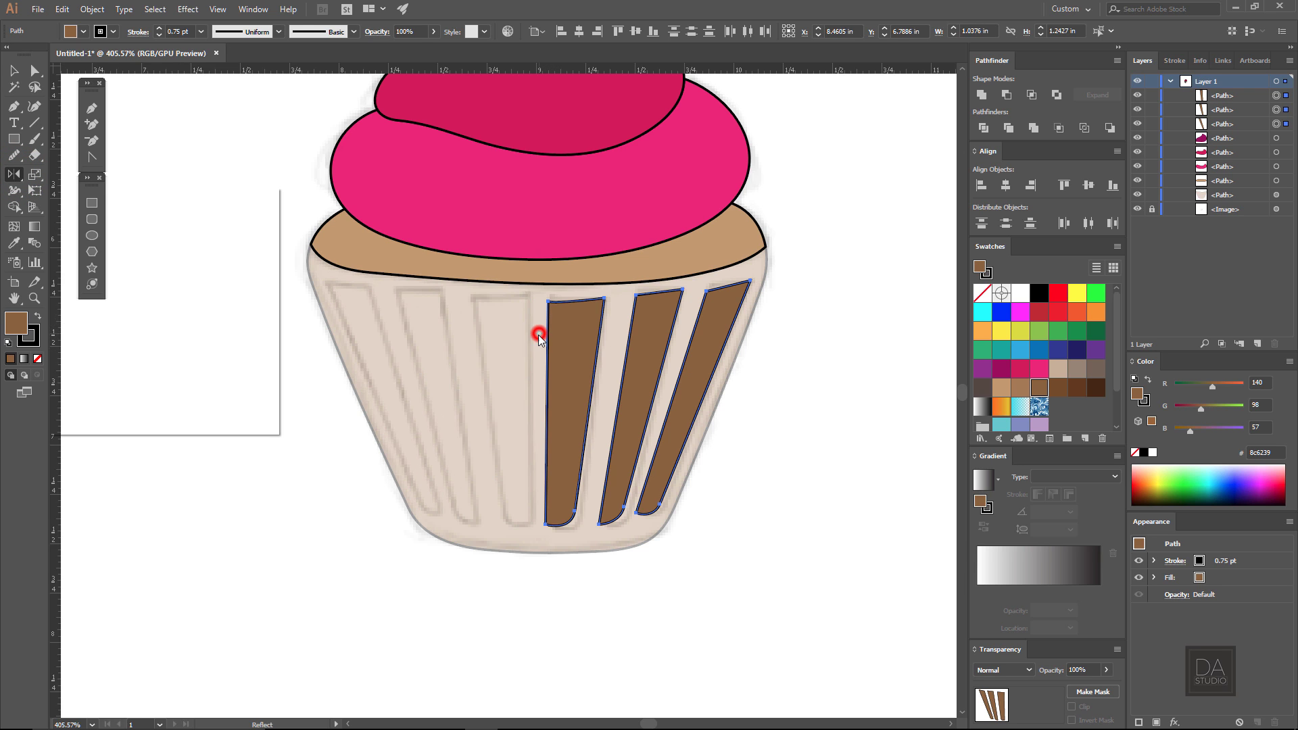
{"action": "left_click", "coordinate": [106, 394]}
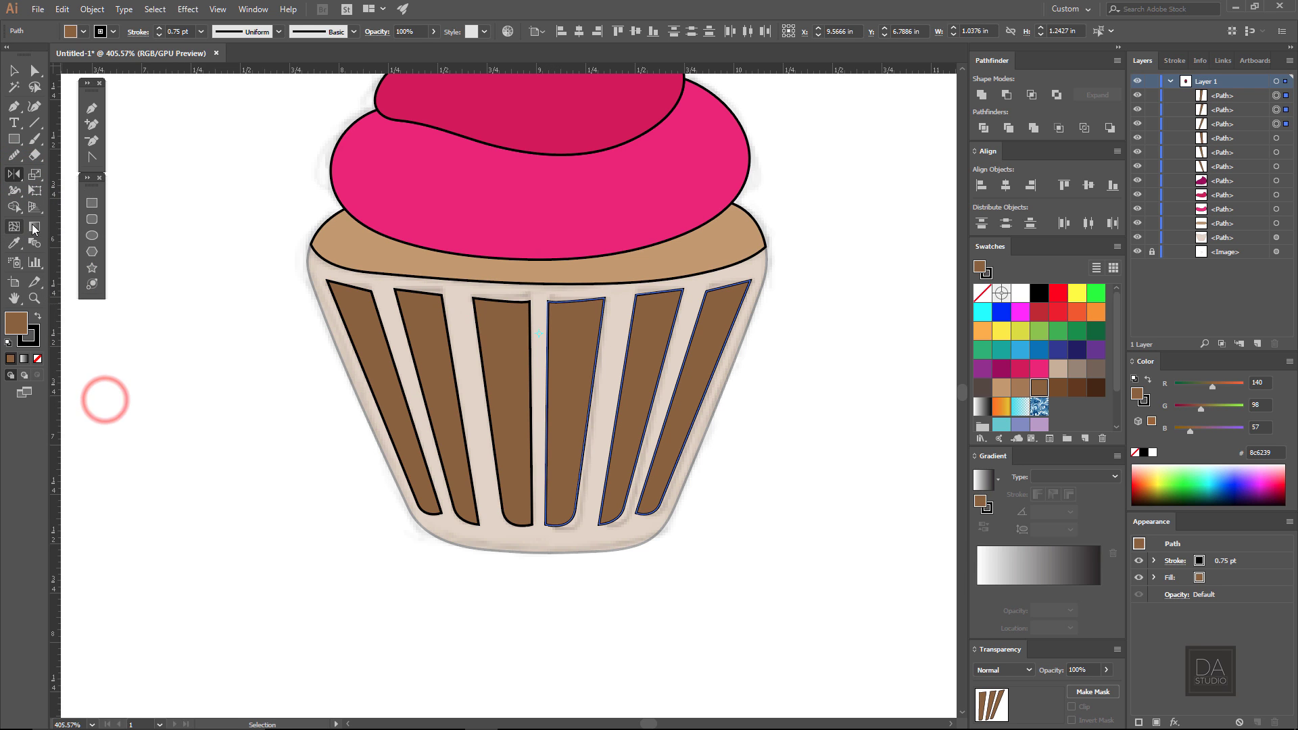
{"action": "left_click", "coordinate": [14, 70]}
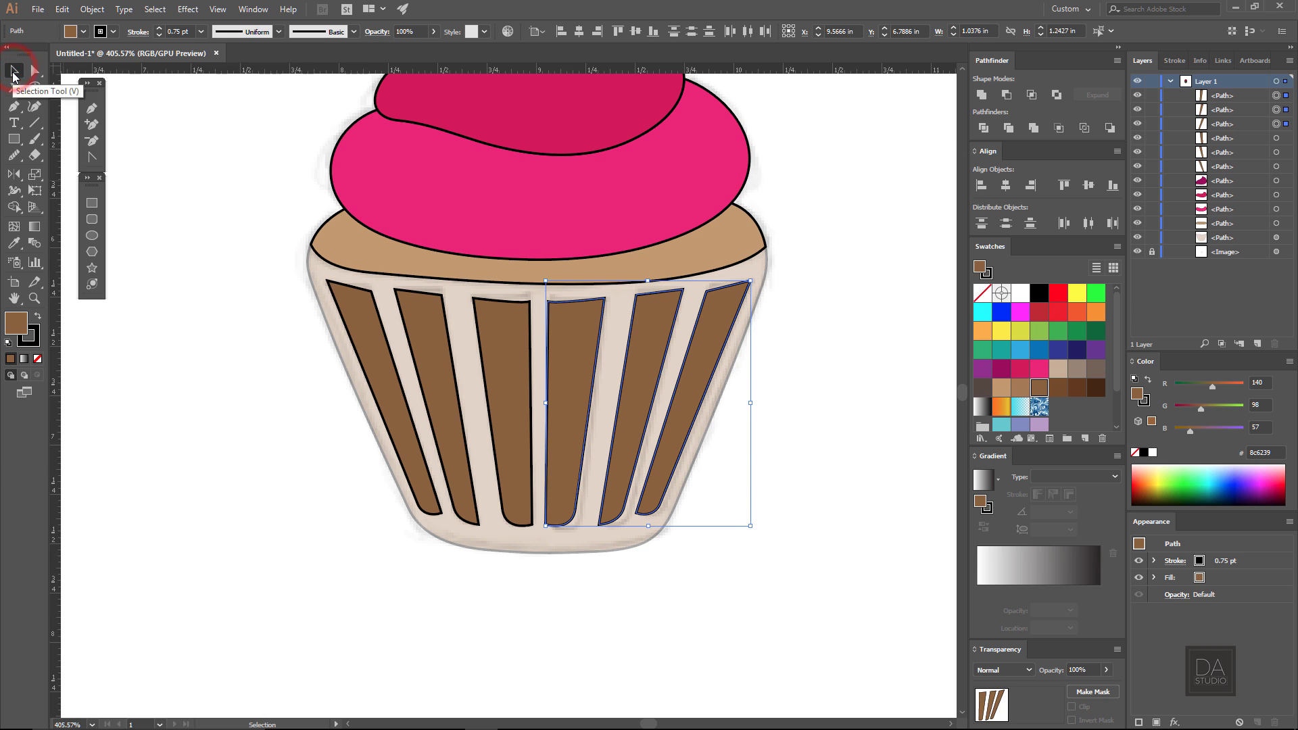
{"action": "key", "text": "Right"}
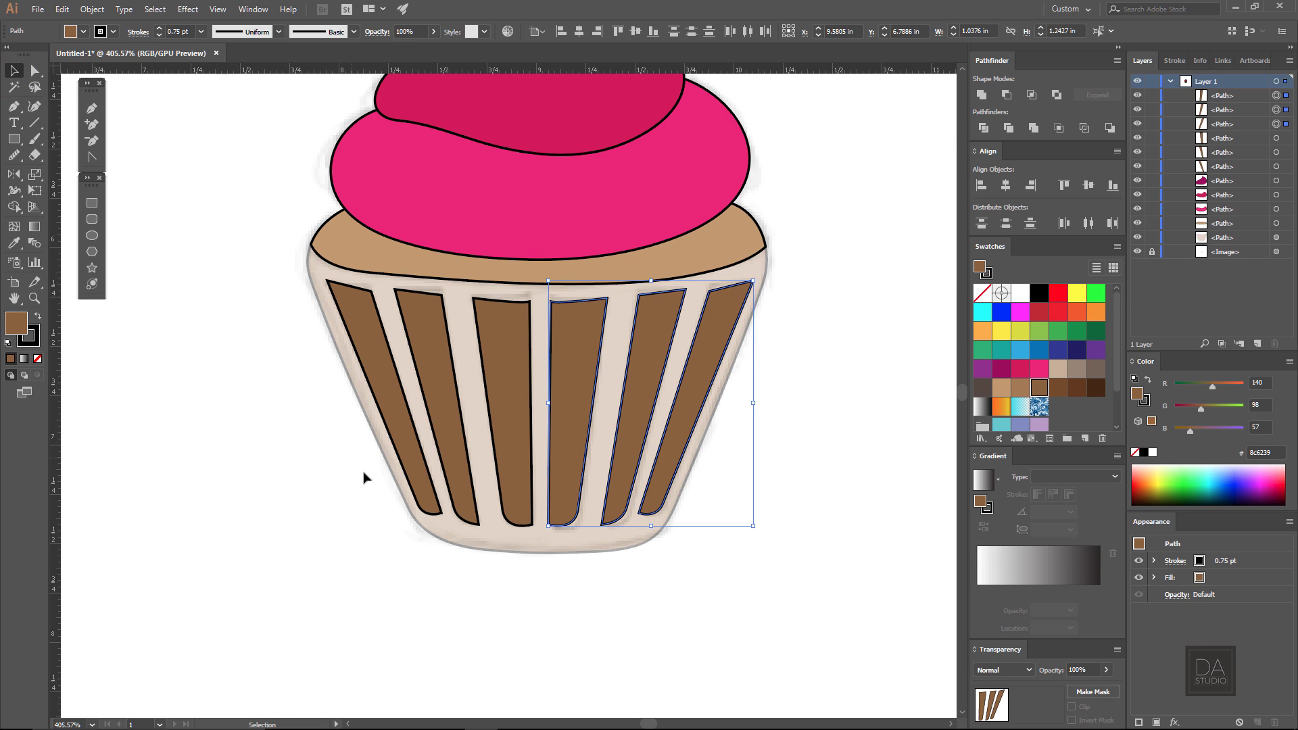
Stretch all six stripes down to the wrapper bottom, lengthening the middle two further
{"action": "left_click", "coordinate": [517, 513], "text": "shift"}
{"action": "left_click", "coordinate": [466, 508], "text": "shift"}
{"action": "left_click", "coordinate": [419, 502], "text": "shift"}
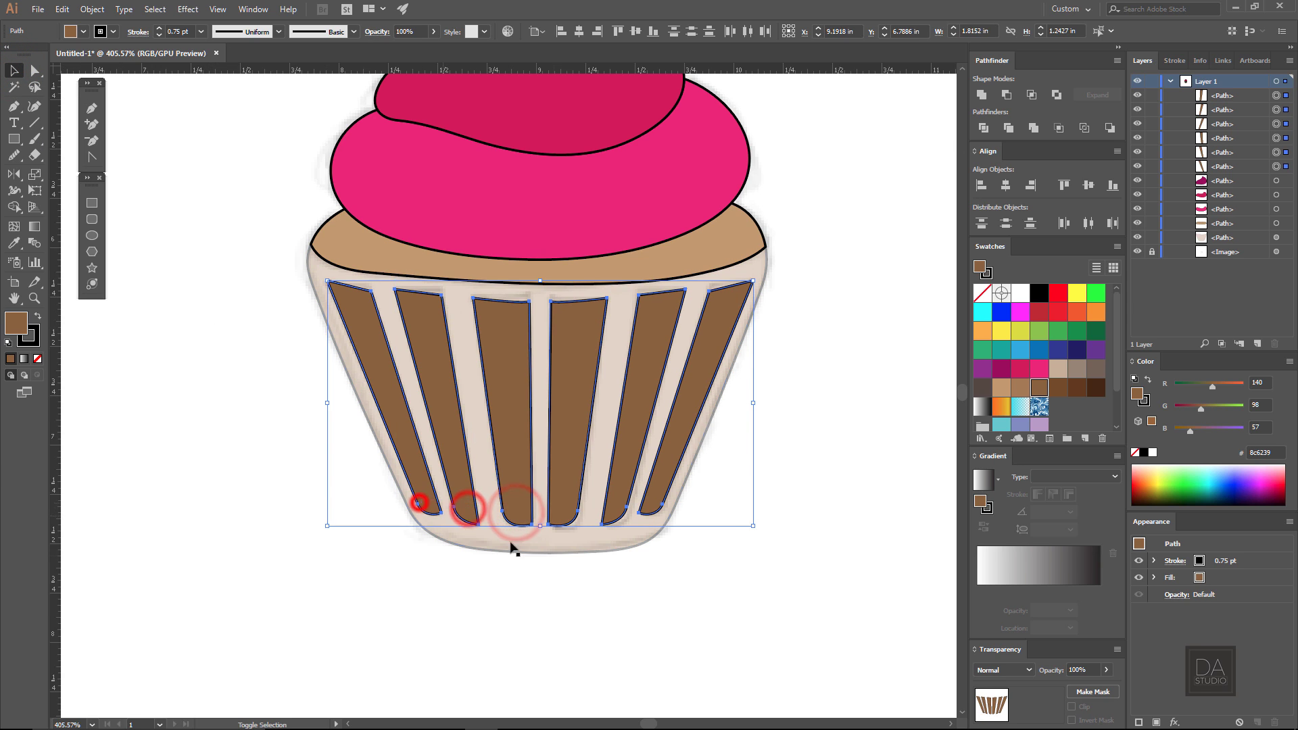
{"action": "left_click_drag", "start_coordinate": [540, 525], "coordinate": [541, 530]}
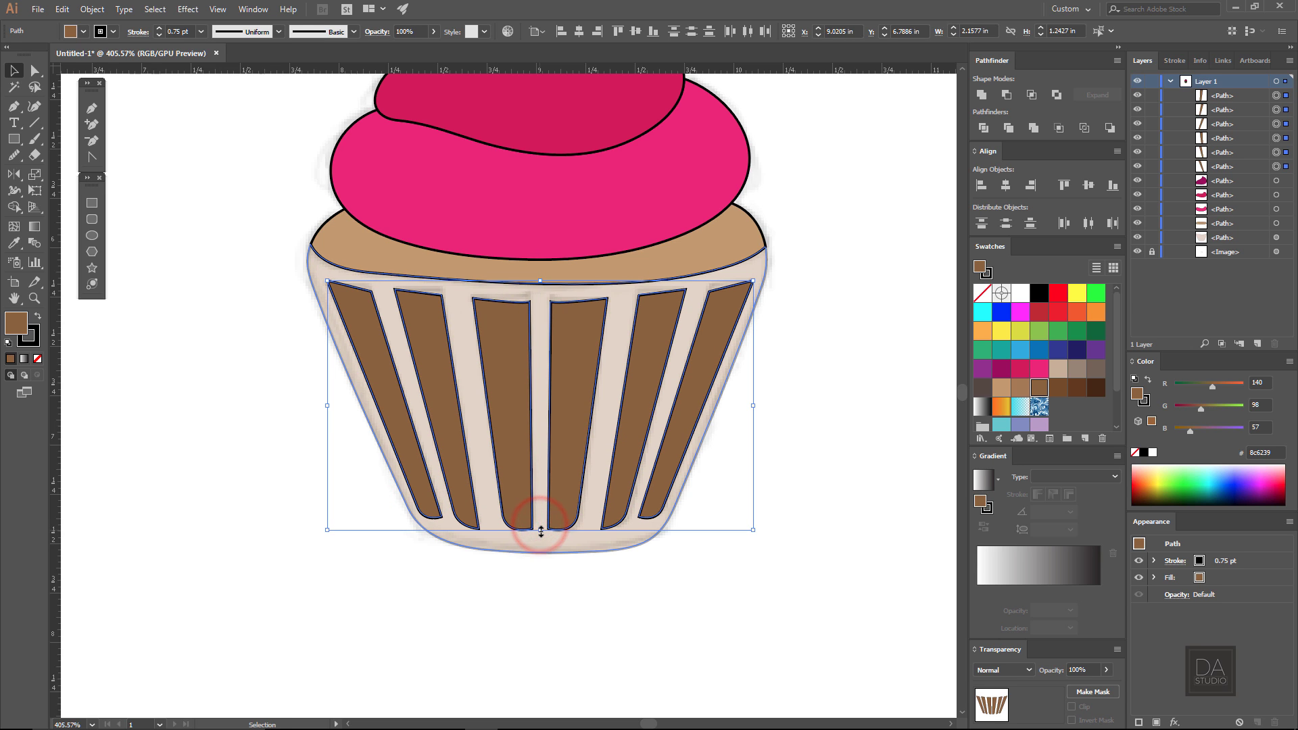
{"action": "left_click", "coordinate": [351, 551]}
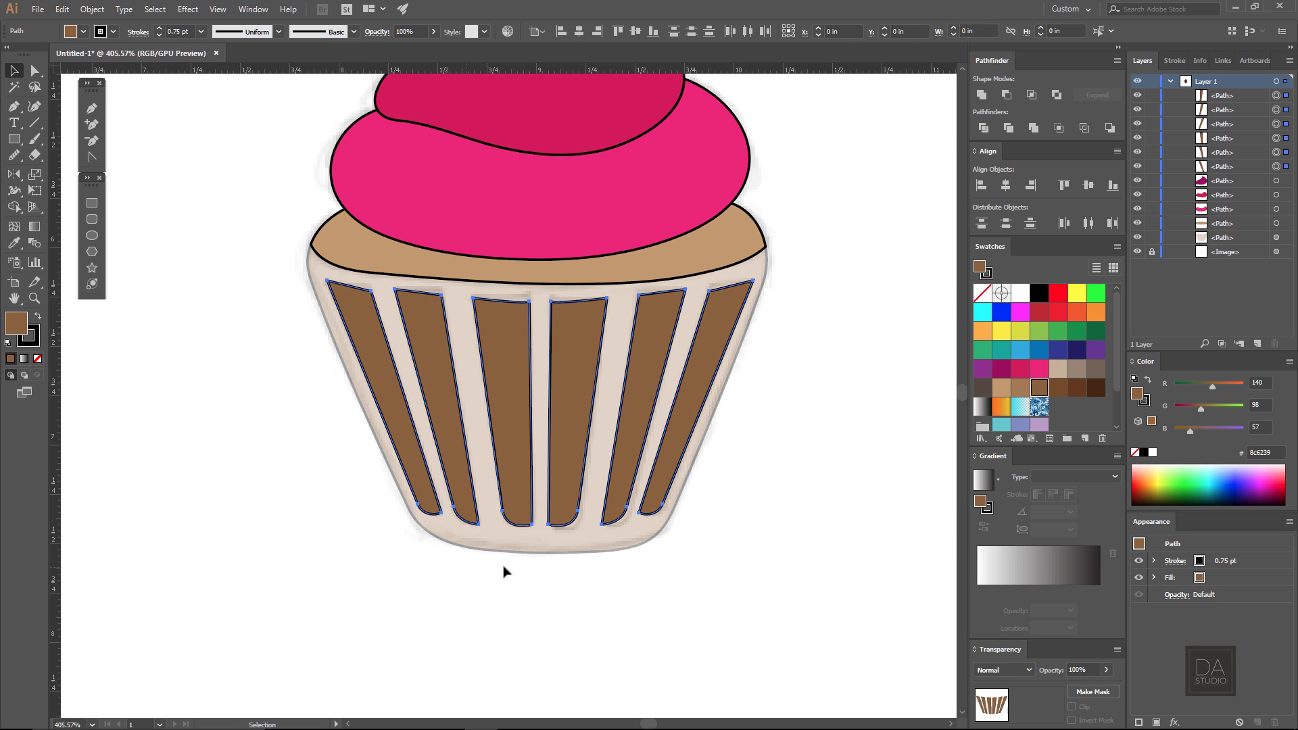
{"action": "left_click", "coordinate": [455, 585]}
{"action": "left_click", "coordinate": [516, 522]}
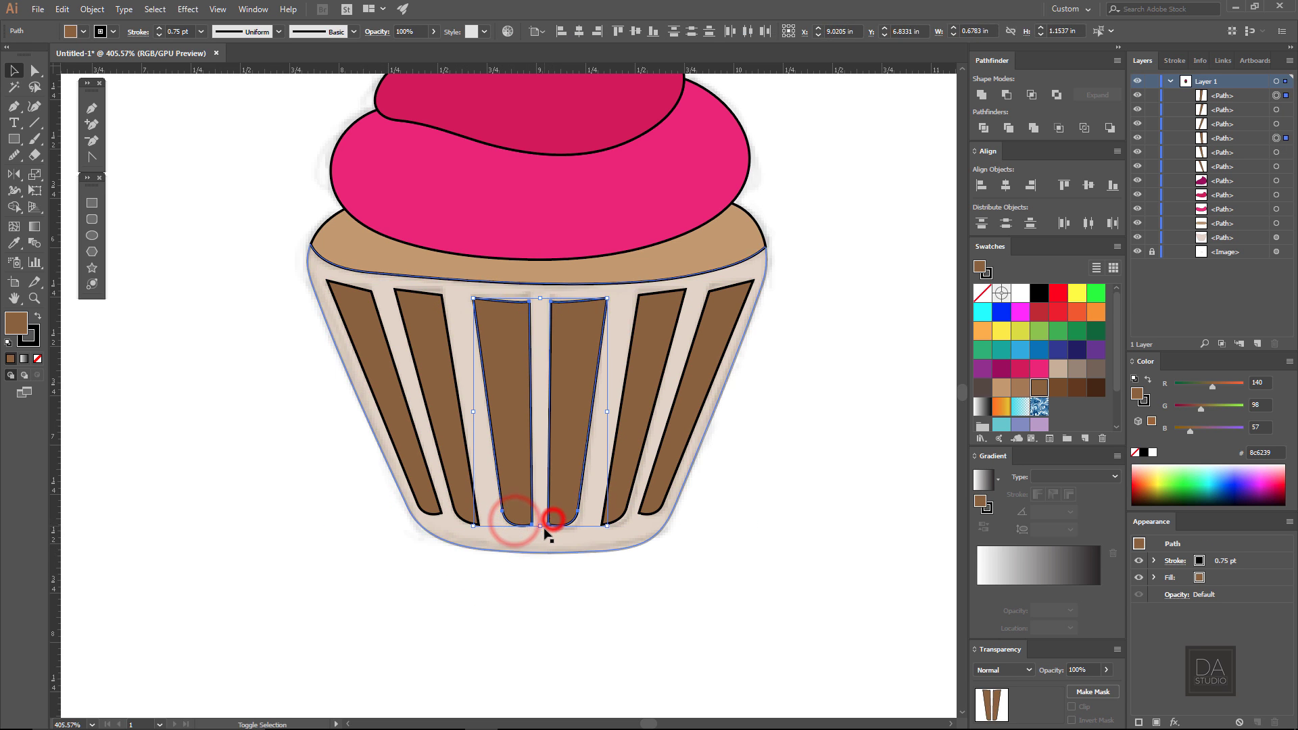
{"action": "left_click_drag", "start_coordinate": [541, 526], "coordinate": [543, 534]}
{"action": "left_click", "coordinate": [435, 606]}
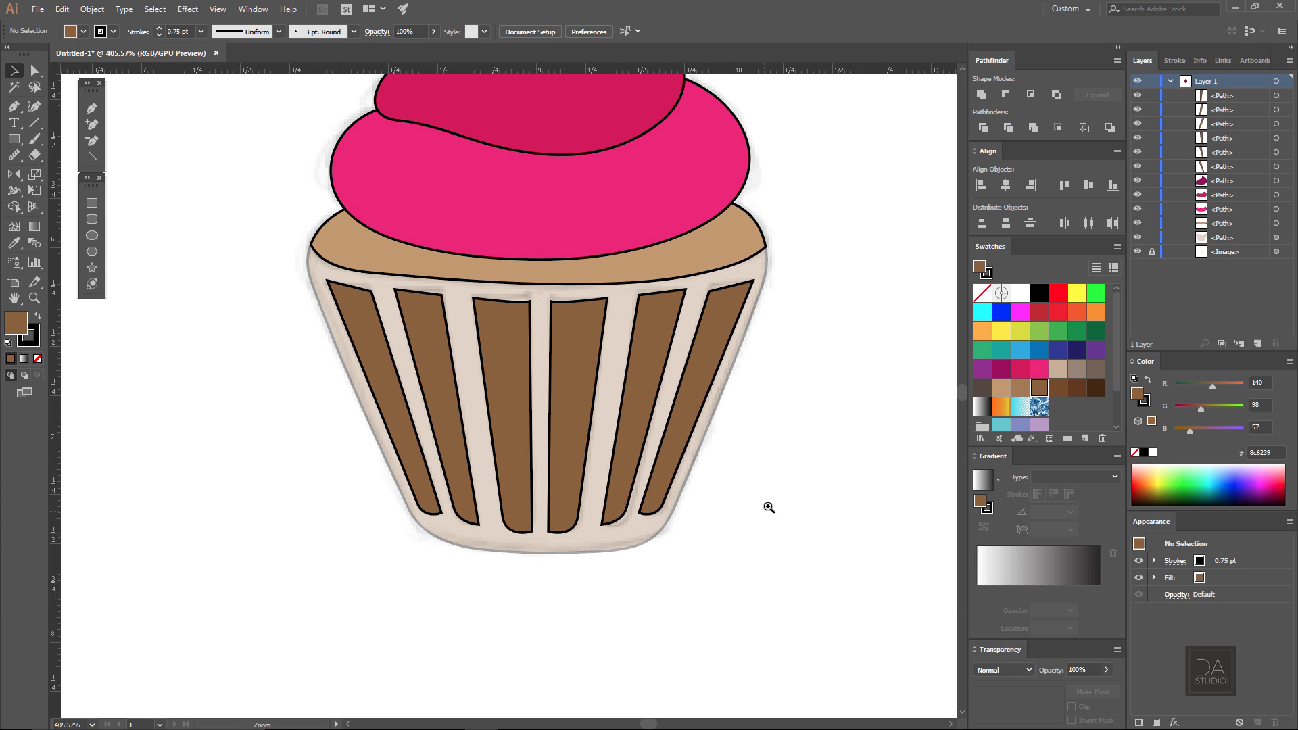
Set the wrapper base shape's opacity back to 100%
{"action": "left_click_drag", "start_coordinate": [768, 506], "coordinate": [649, 471]}
{"action": "left_click", "coordinate": [680, 461]}
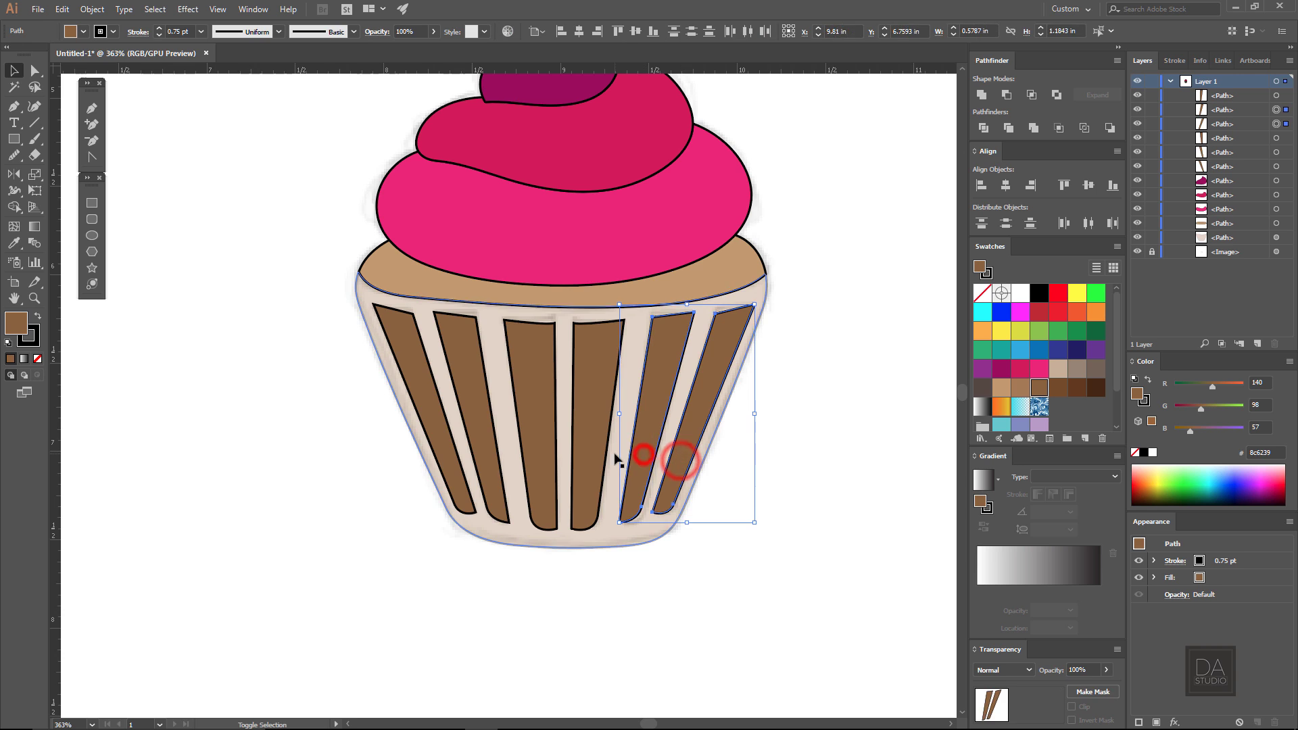
{"action": "left_click", "coordinate": [333, 493]}
{"action": "left_click", "coordinate": [504, 534]}
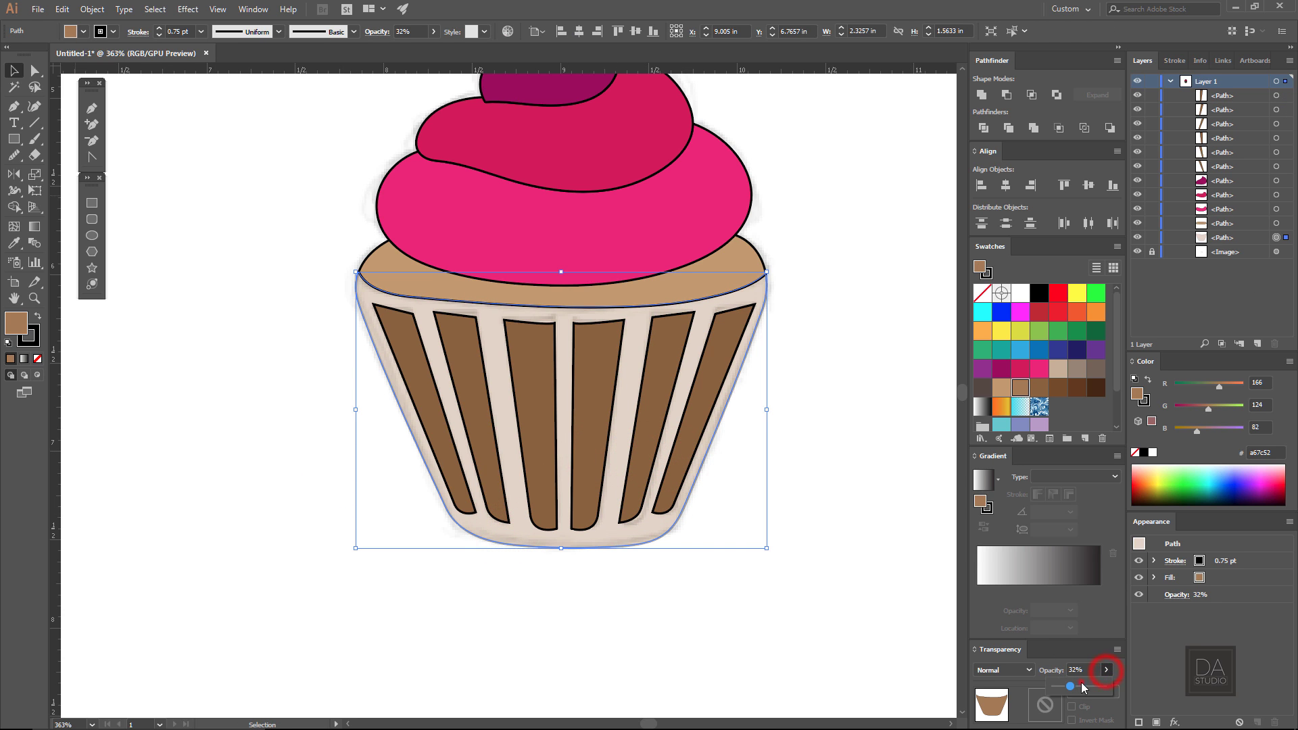
{"action": "left_click", "coordinate": [849, 566]}
Set the stroke of every cupcake shape to None, then zoom out
{"action": "left_click", "coordinate": [849, 404], "text": "ctrl+alt+space"}
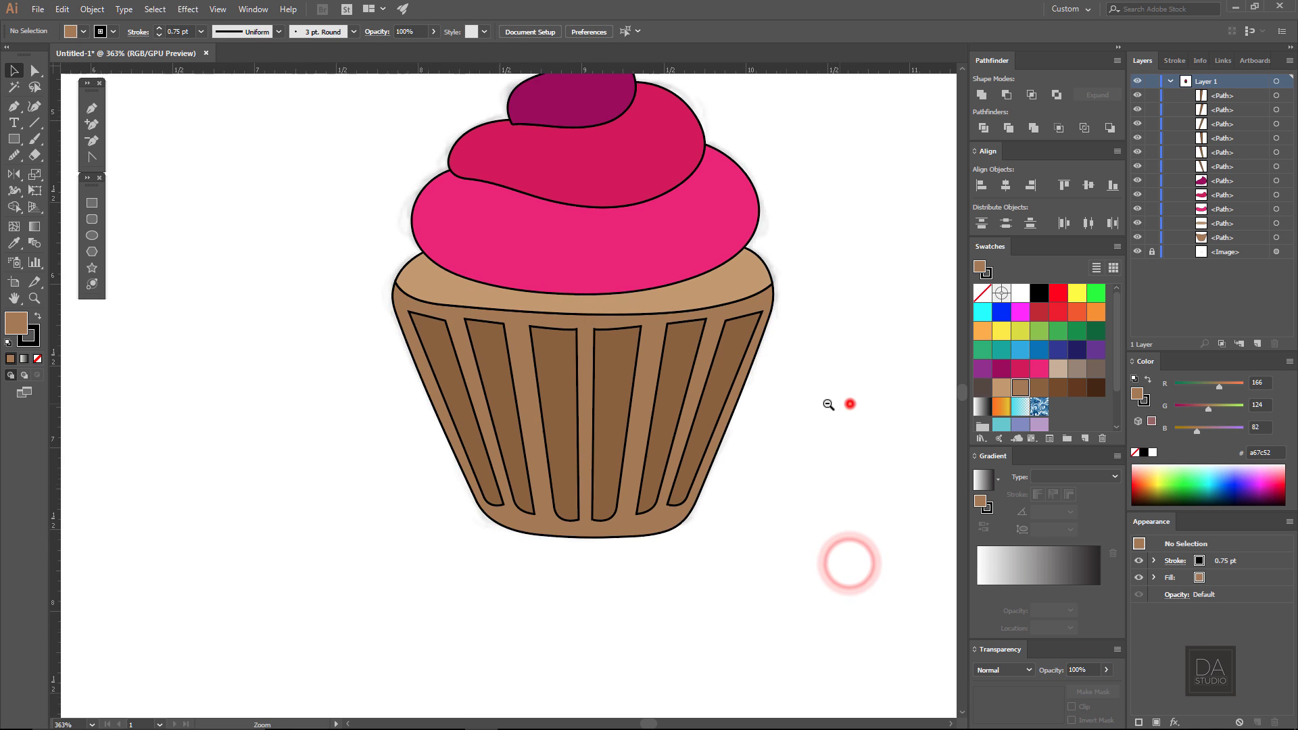
{"action": "left_click_drag", "start_coordinate": [747, 288], "coordinate": [694, 321]}
{"action": "left_click_drag", "start_coordinate": [371, 189], "coordinate": [767, 515]}
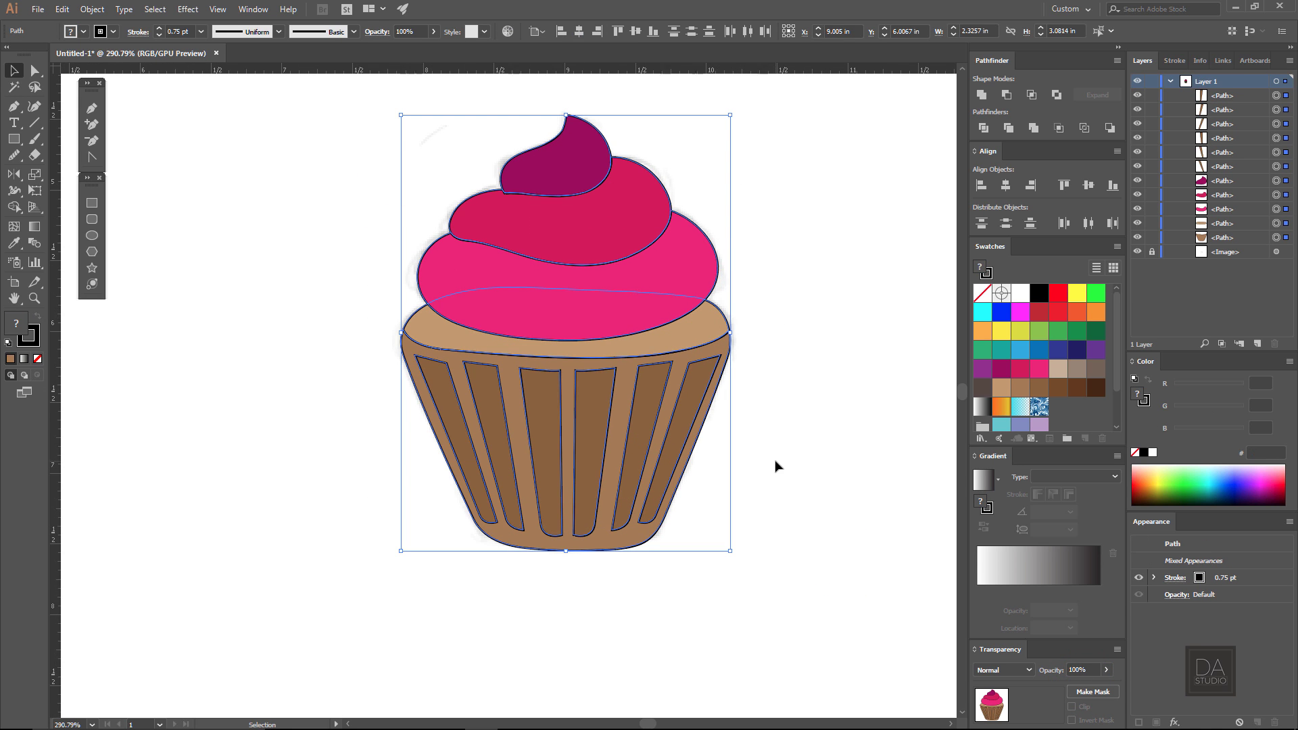
{"action": "left_click", "coordinate": [159, 40]}
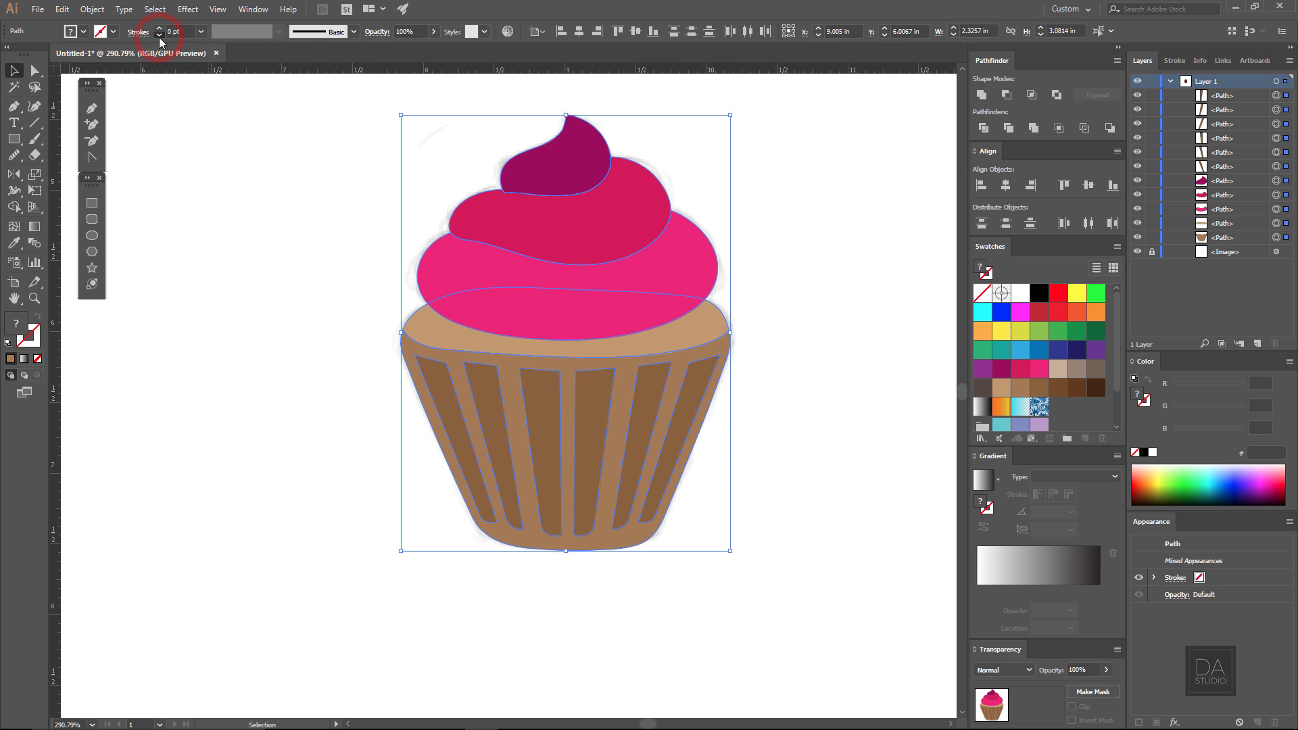
{"action": "left_click", "coordinate": [238, 206]}
{"action": "key", "text": "ctrl+space"}
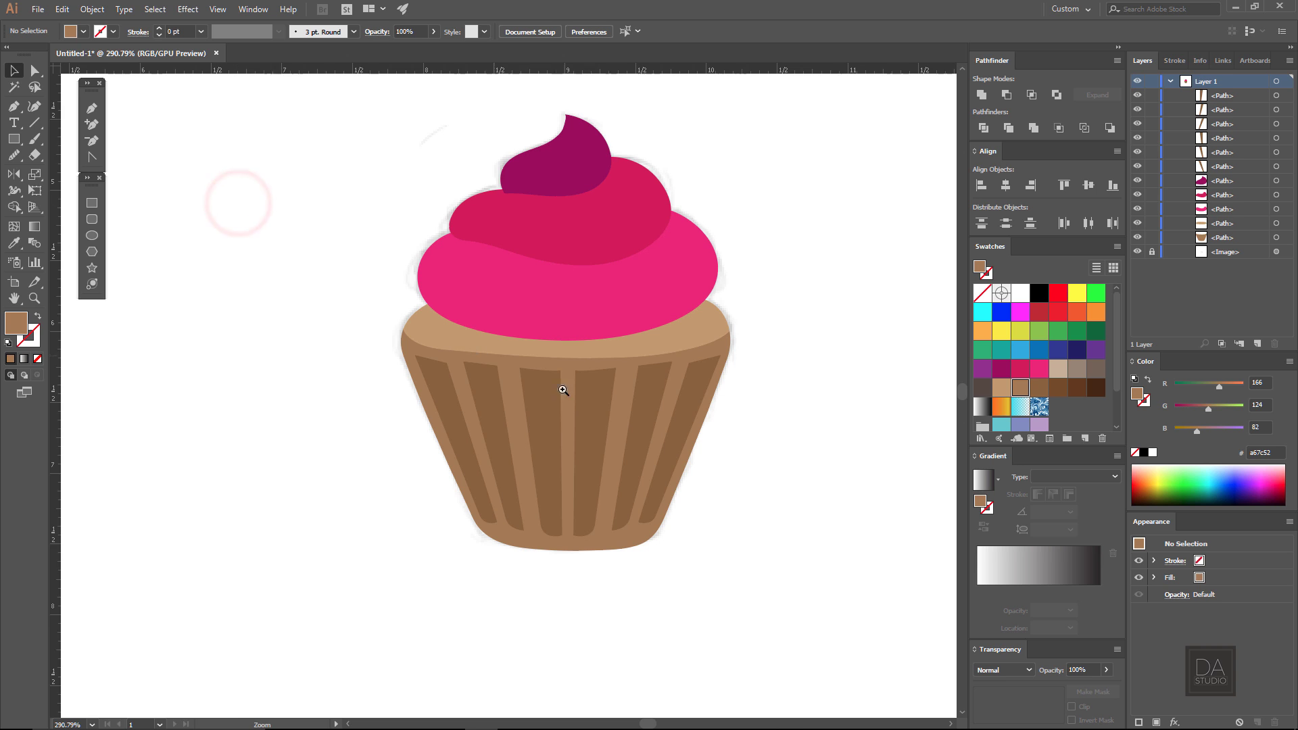
{"action": "left_click", "coordinate": [817, 383], "text": "ctrl+alt"}
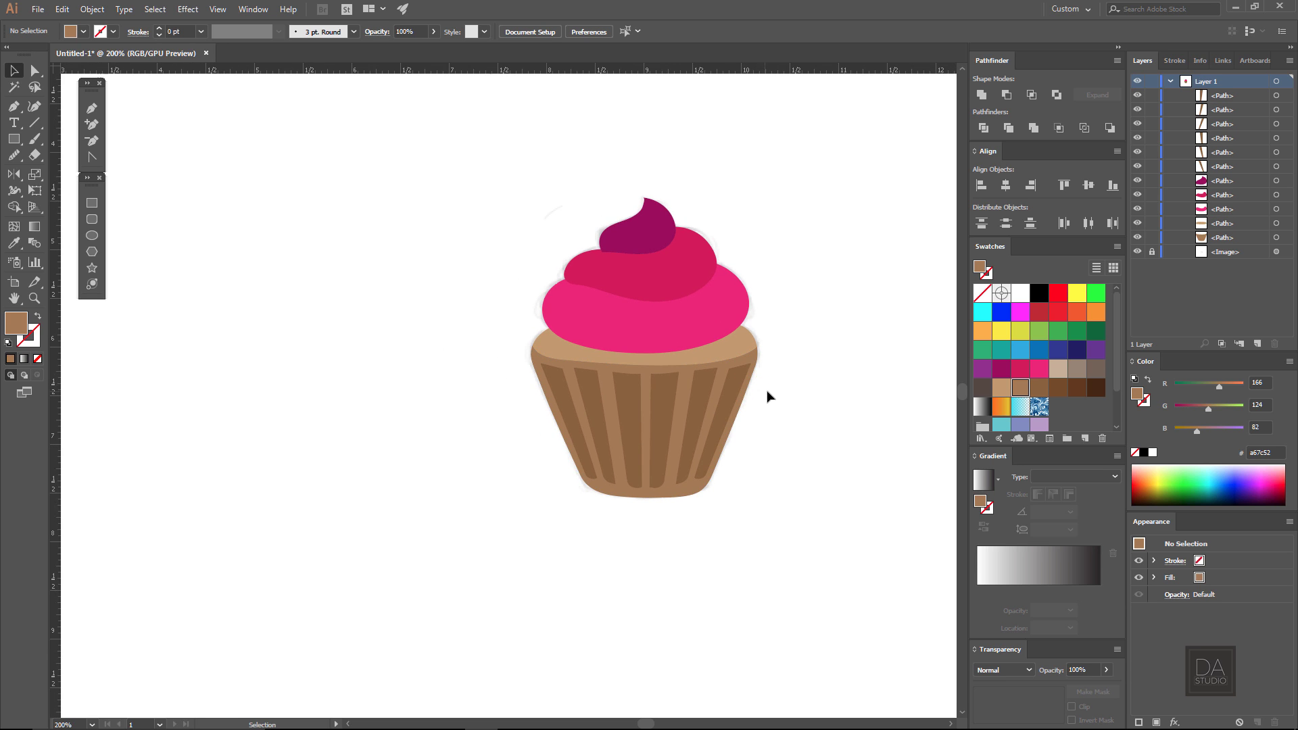
Recolour the three frosting layers with the pink swatch
{"action": "left_click_drag", "start_coordinate": [547, 362], "coordinate": [680, 371]}
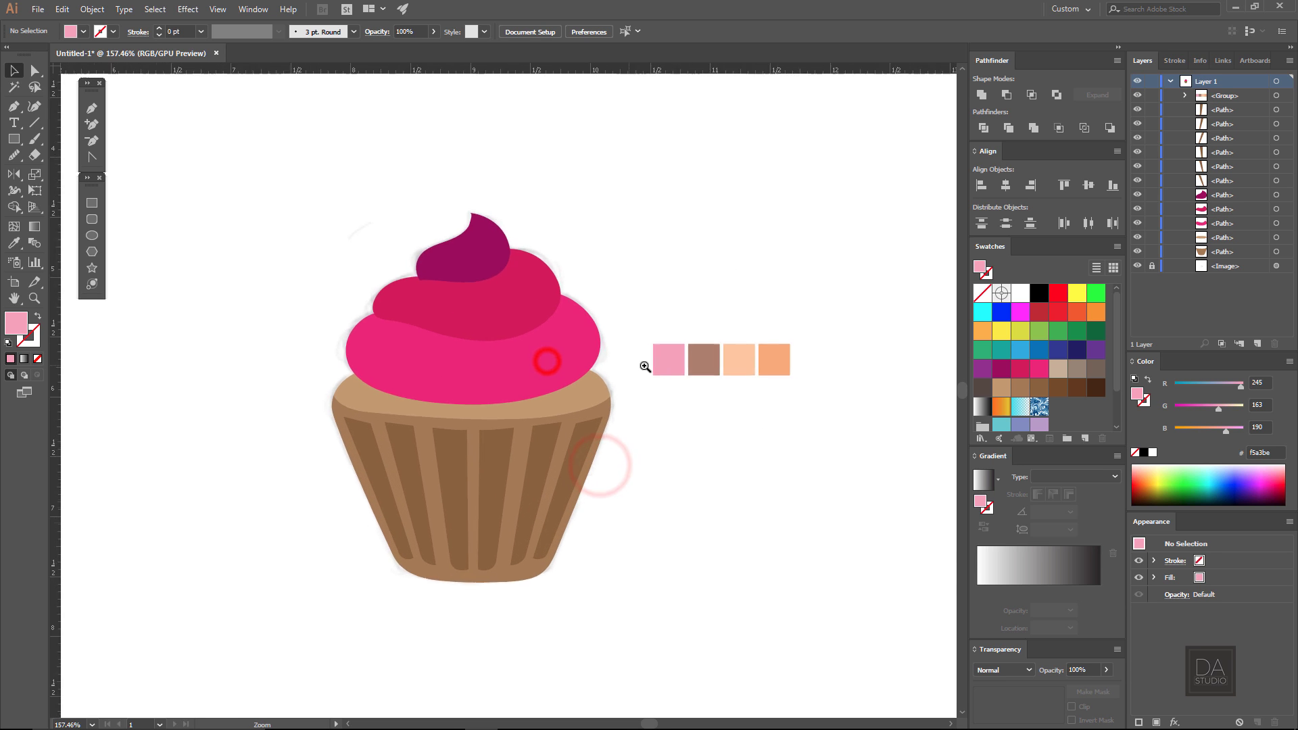
{"action": "left_click", "coordinate": [464, 232]}
{"action": "left_click", "coordinate": [476, 289], "text": "shift"}
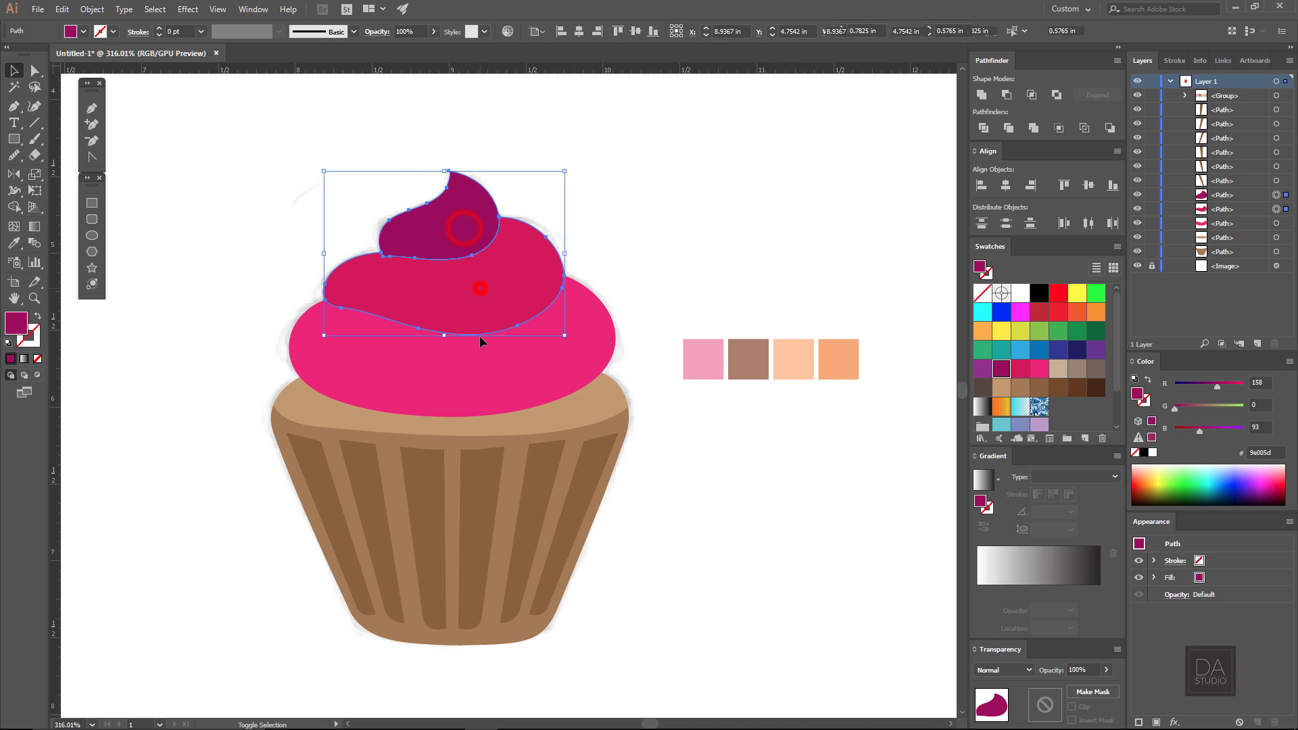
{"action": "left_click", "coordinate": [480, 362], "text": "shift"}
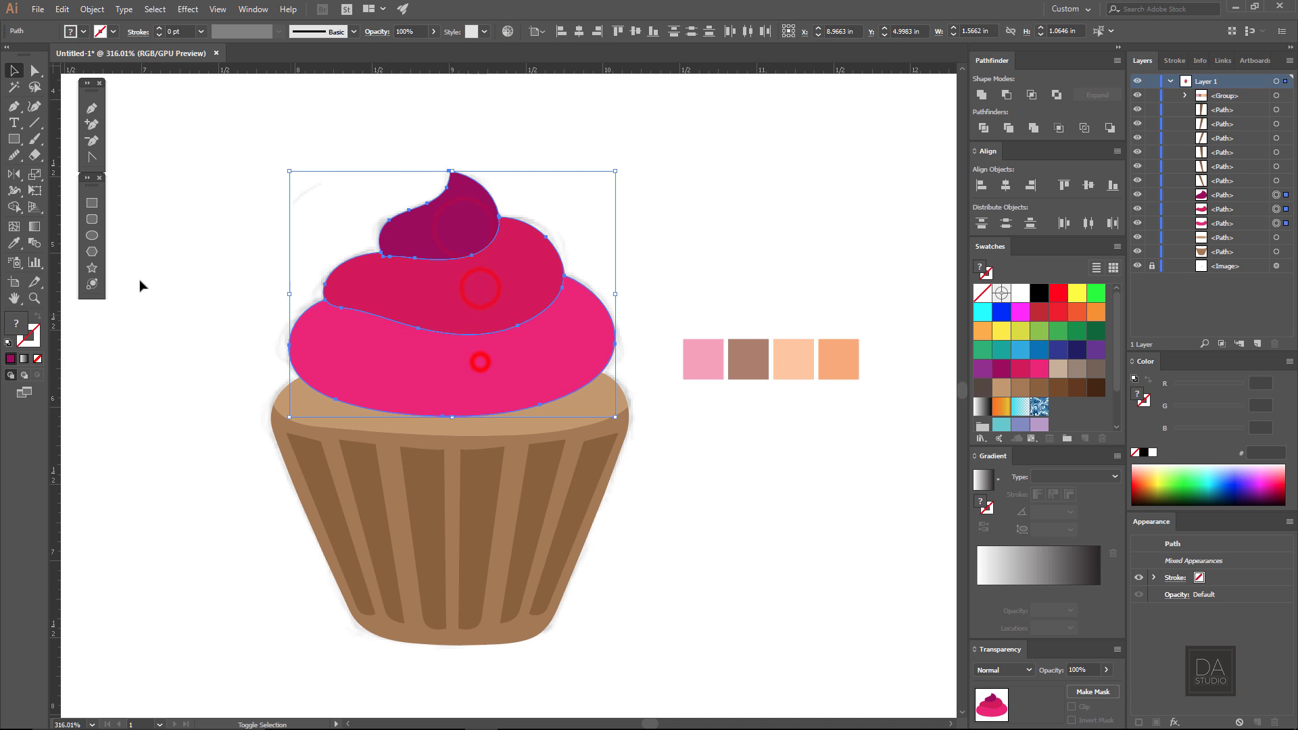
{"action": "left_click", "coordinate": [686, 356]}
{"action": "left_click", "coordinate": [675, 383], "text": "ctrl"}
Fill the top rim with the brown swatch and the wrapper with peach
{"action": "left_click", "coordinate": [617, 404], "text": "ctrl"}
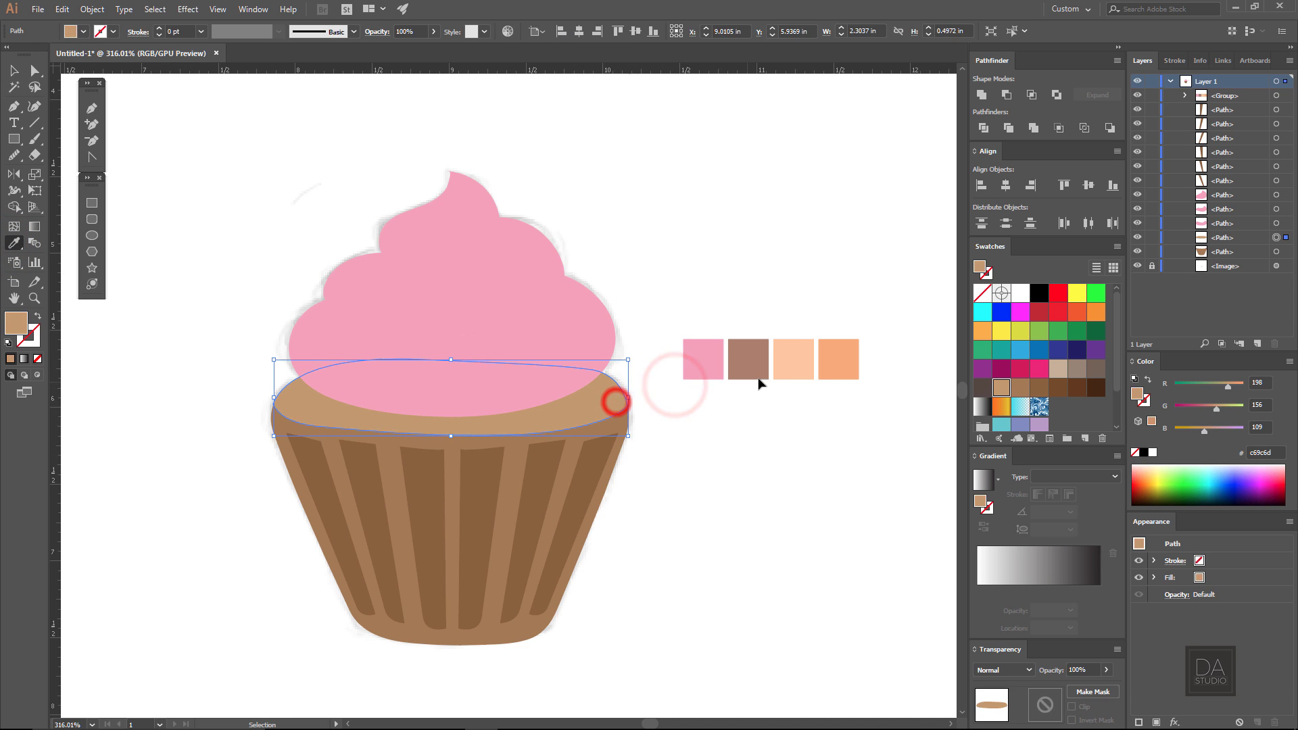
{"action": "left_click", "coordinate": [747, 365]}
{"action": "left_click", "coordinate": [696, 417], "text": "ctrl"}
{"action": "left_click", "coordinate": [625, 428], "text": "ctrl"}
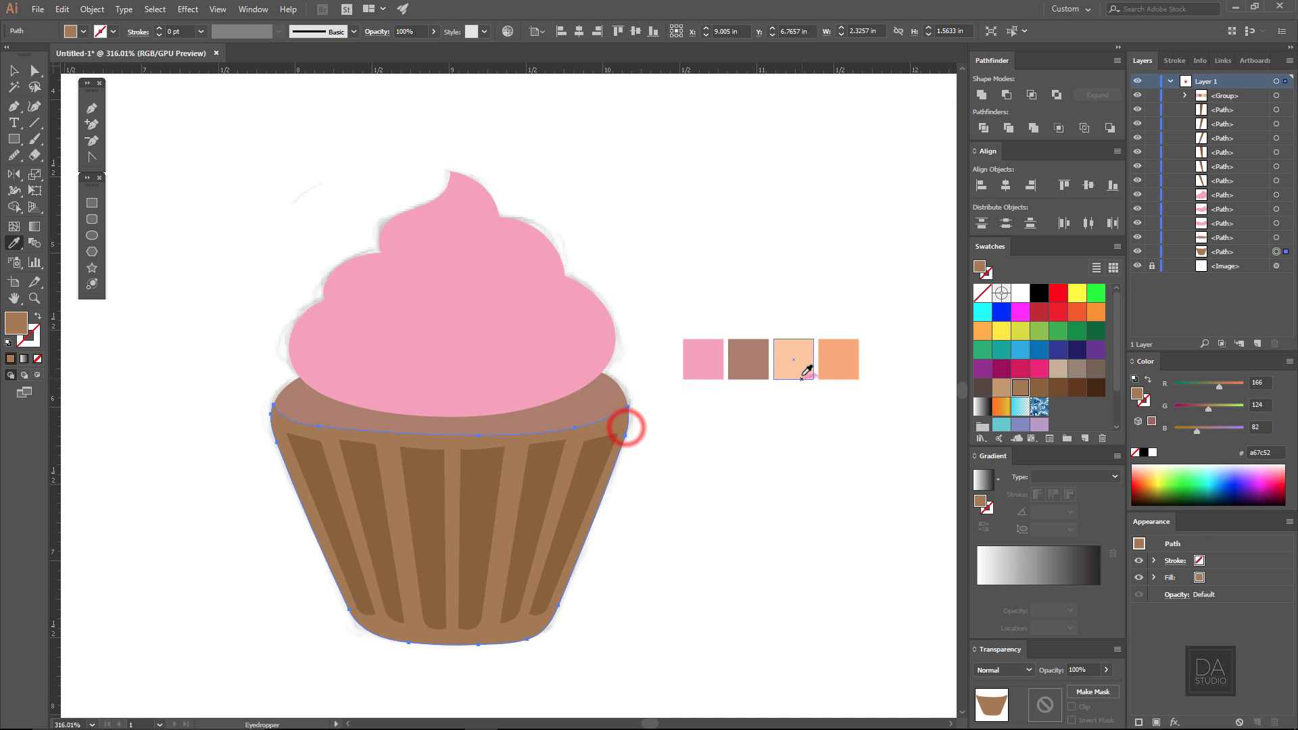
{"action": "left_click", "coordinate": [794, 360]}
{"action": "left_click", "coordinate": [703, 426], "text": "ctrl"}
Fill all six wrapper stripes with the orange swatch
{"action": "left_click", "coordinate": [604, 452], "text": "ctrl"}
{"action": "left_click", "coordinate": [546, 477], "text": "ctrl+shift"}
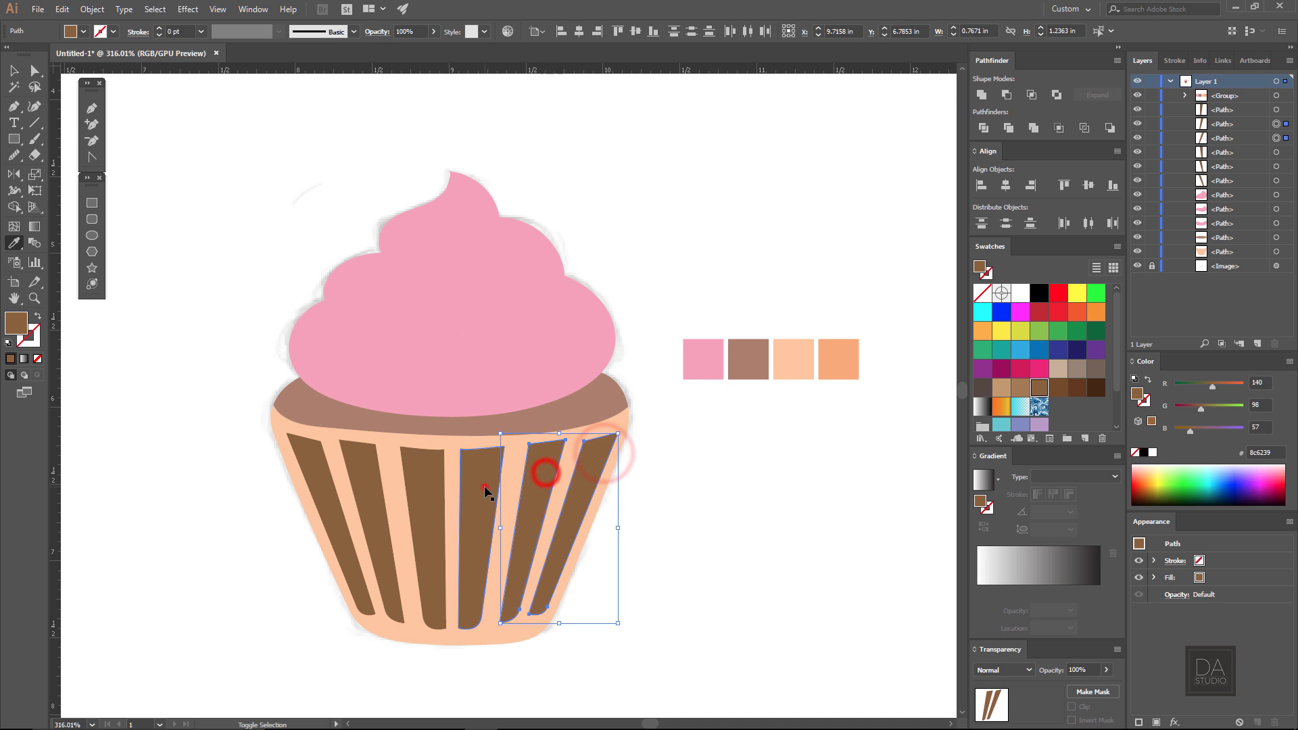
{"action": "left_click", "coordinate": [485, 486], "text": "ctrl+shift"}
{"action": "left_click", "coordinate": [427, 493], "text": "ctrl+shift"}
{"action": "left_click", "coordinate": [367, 496], "text": "ctrl+shift"}
{"action": "left_click", "coordinate": [323, 497], "text": "ctrl+shift"}
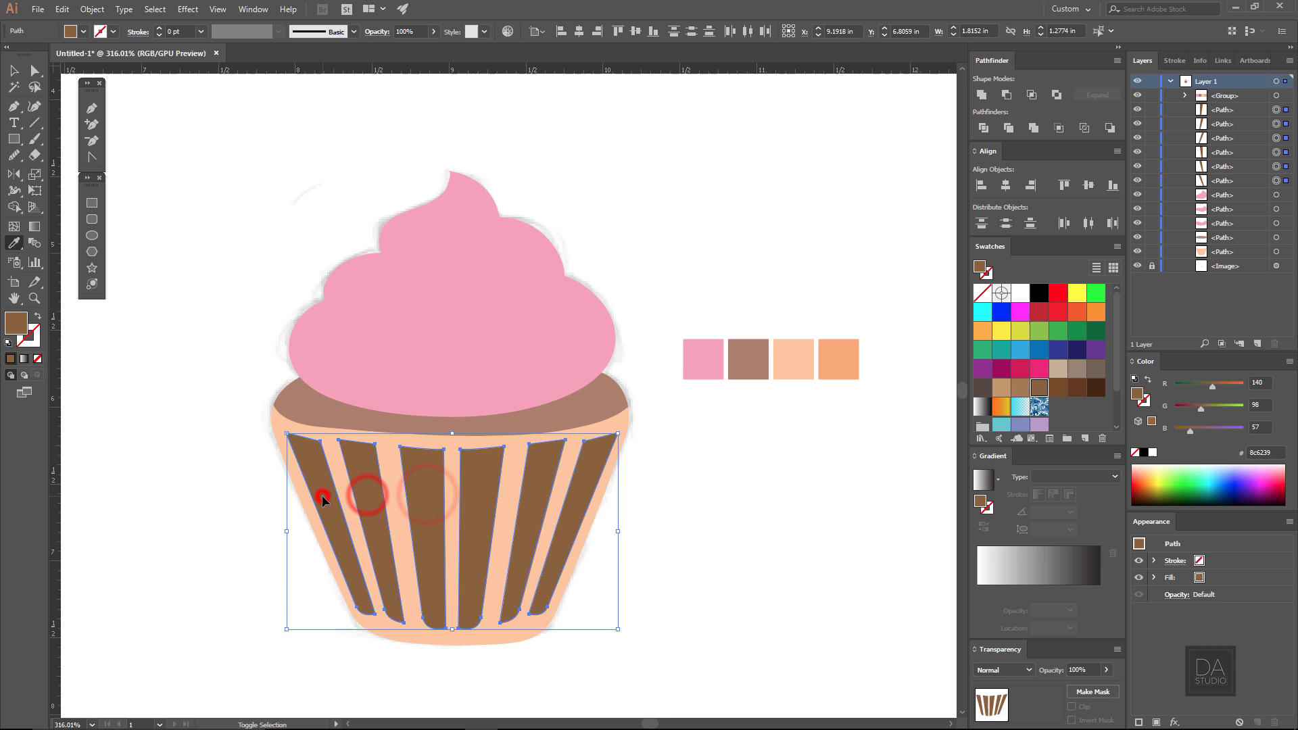
{"action": "left_click", "coordinate": [838, 359]}
{"action": "left_click", "coordinate": [716, 481], "text": "ctrl"}
{"action": "key", "text": "ctrl+space"}
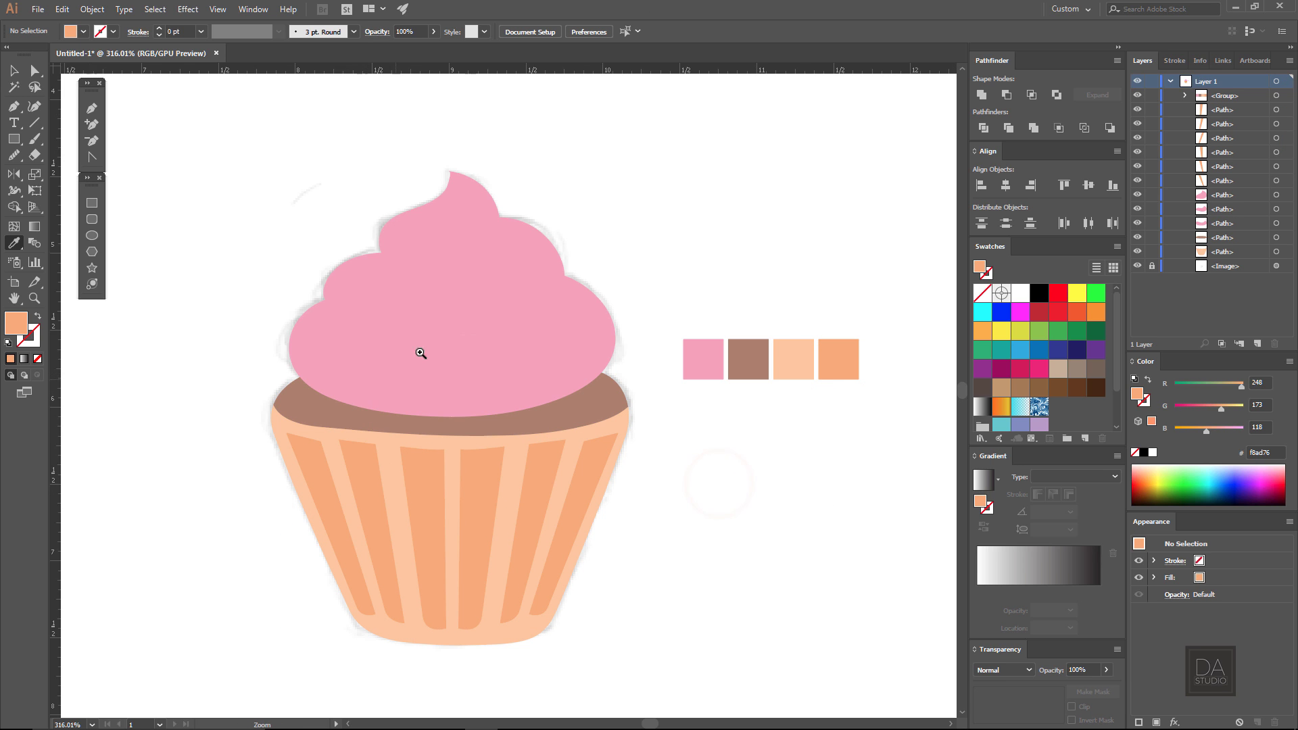
Duplicate the two frosting shapes to the left of the cupcake
{"action": "mouse_move", "coordinate": [417, 243]}
{"action": "left_mouse_down"}
{"action": "mouse_move", "coordinate": [456, 241]}
{"action": "mouse_move", "coordinate": [348, 367]}
{"action": "left_mouse_up"}
{"action": "left_click", "coordinate": [349, 367]}
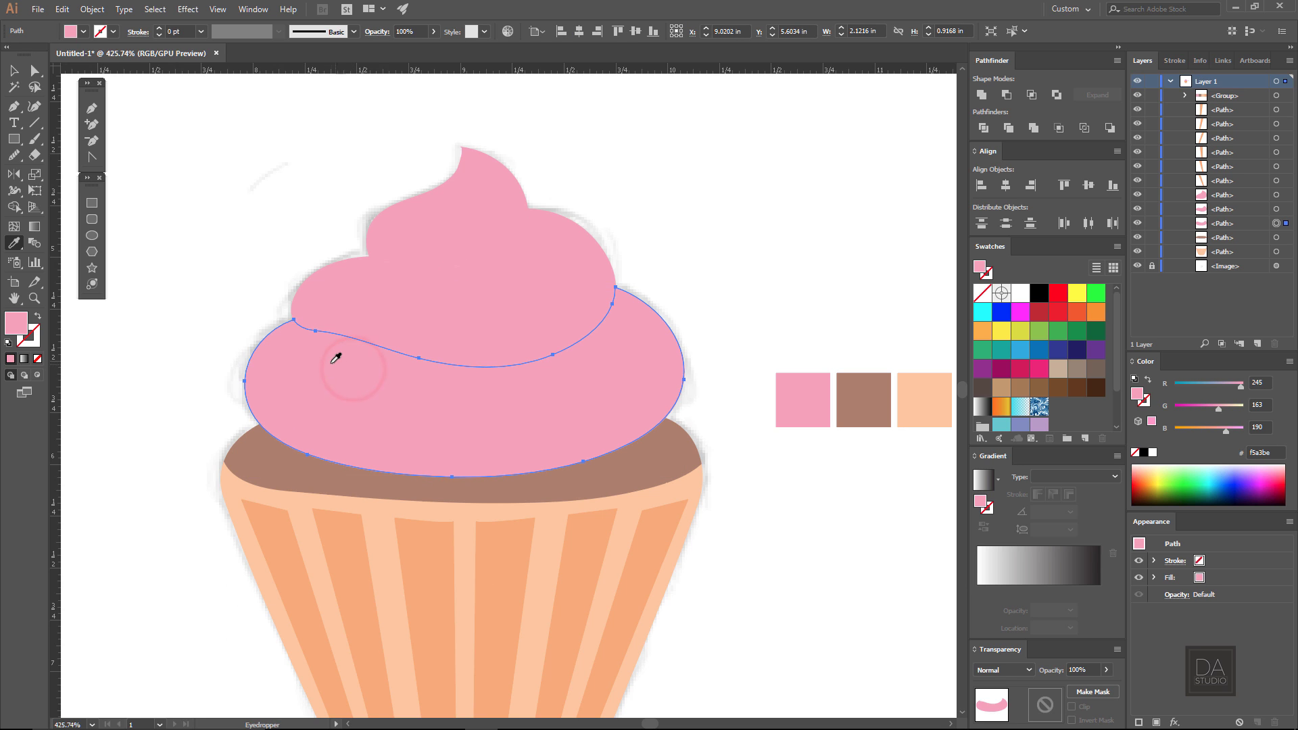
{"action": "left_click", "coordinate": [13, 71]}
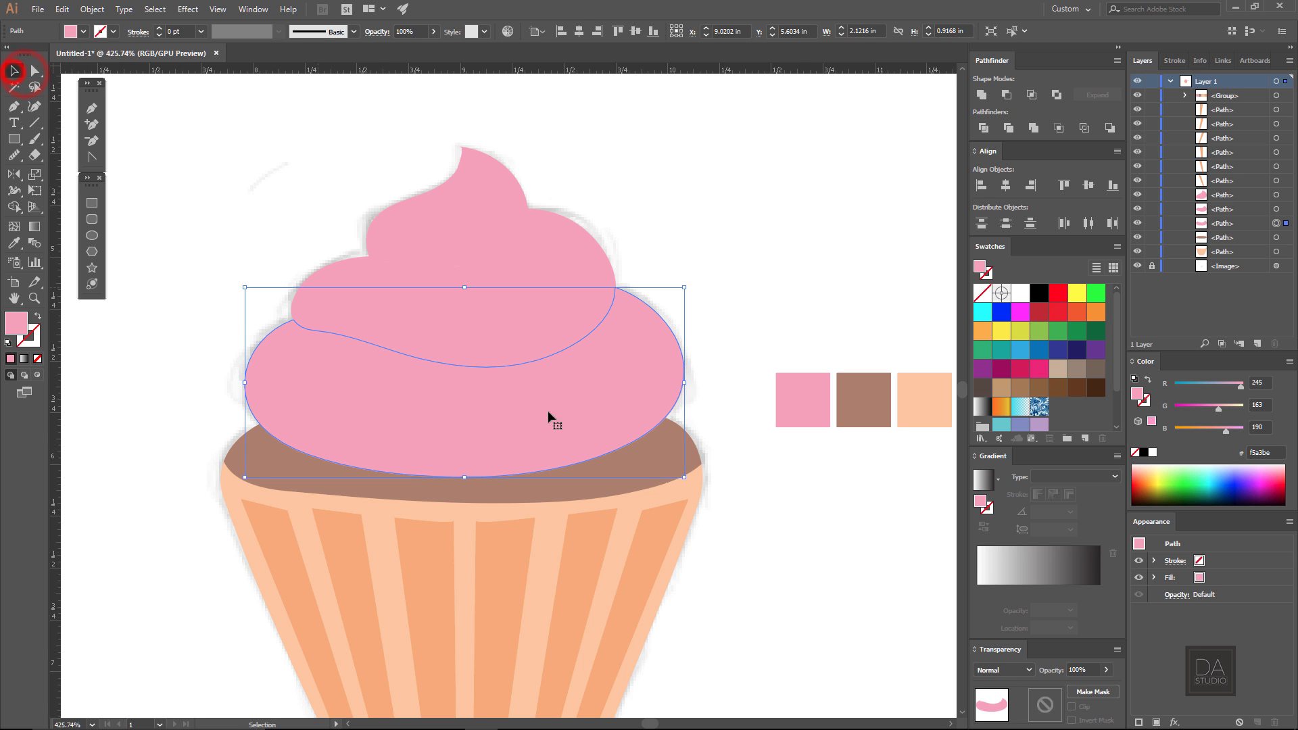
{"action": "key", "text": "ctrl+space"}
{"action": "mouse_move", "coordinate": [556, 431]}
{"action": "left_mouse_down"}
{"action": "mouse_move", "coordinate": [471, 433]}
{"action": "mouse_move", "coordinate": [618, 396]}
{"action": "mouse_move", "coordinate": [347, 405]}
{"action": "left_mouse_up"}
{"action": "left_click", "coordinate": [635, 330], "text": "shift"}
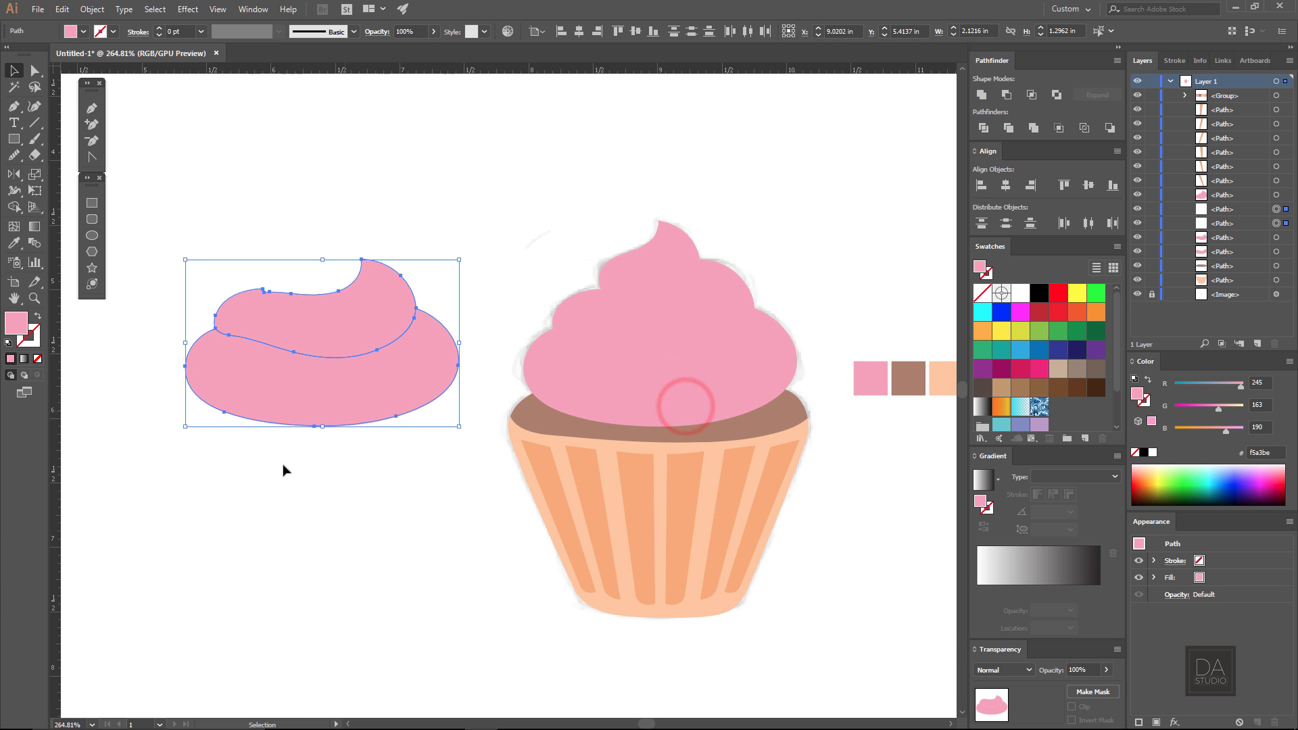
Swap the copy's fill and stroke to make pink outlines, then select the lower one
{"action": "left_click", "coordinate": [38, 316]}
{"action": "key", "text": "ctrl+space"}
{"action": "left_click_drag", "start_coordinate": [211, 318], "coordinate": [335, 340]}
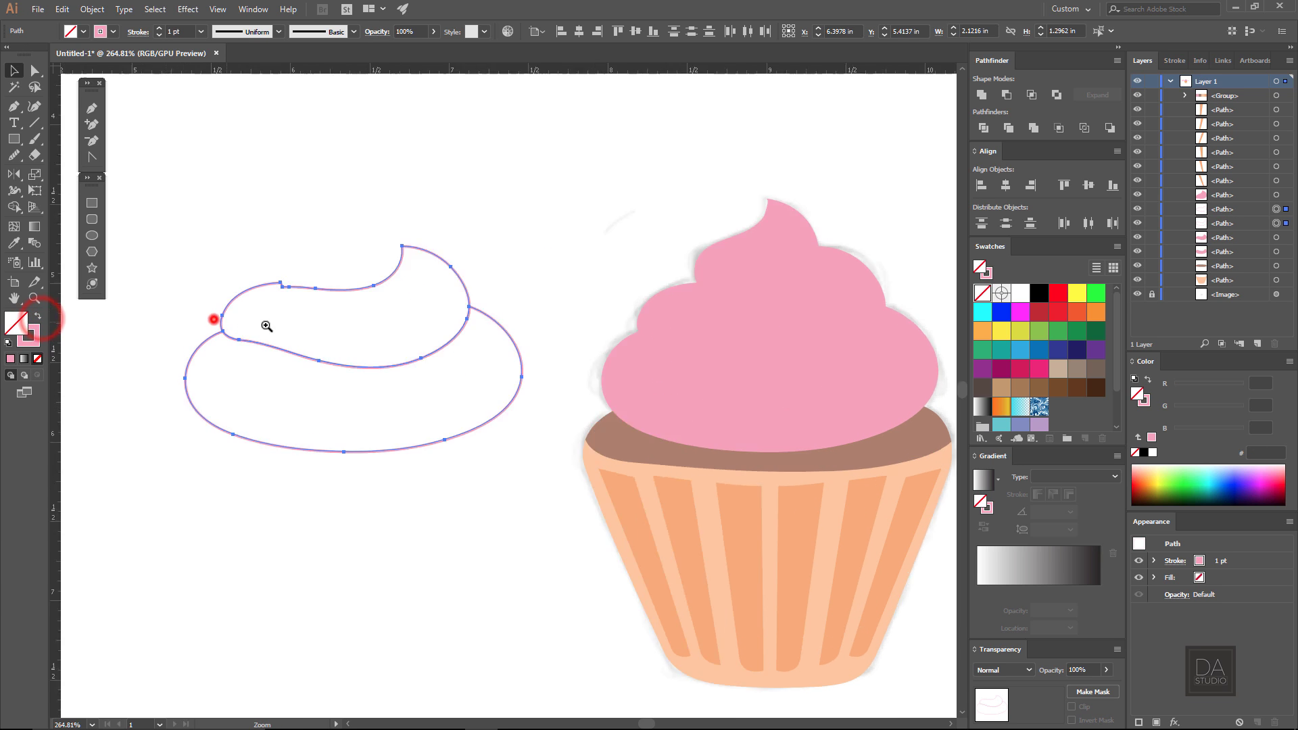
{"action": "left_click", "coordinate": [287, 400]}
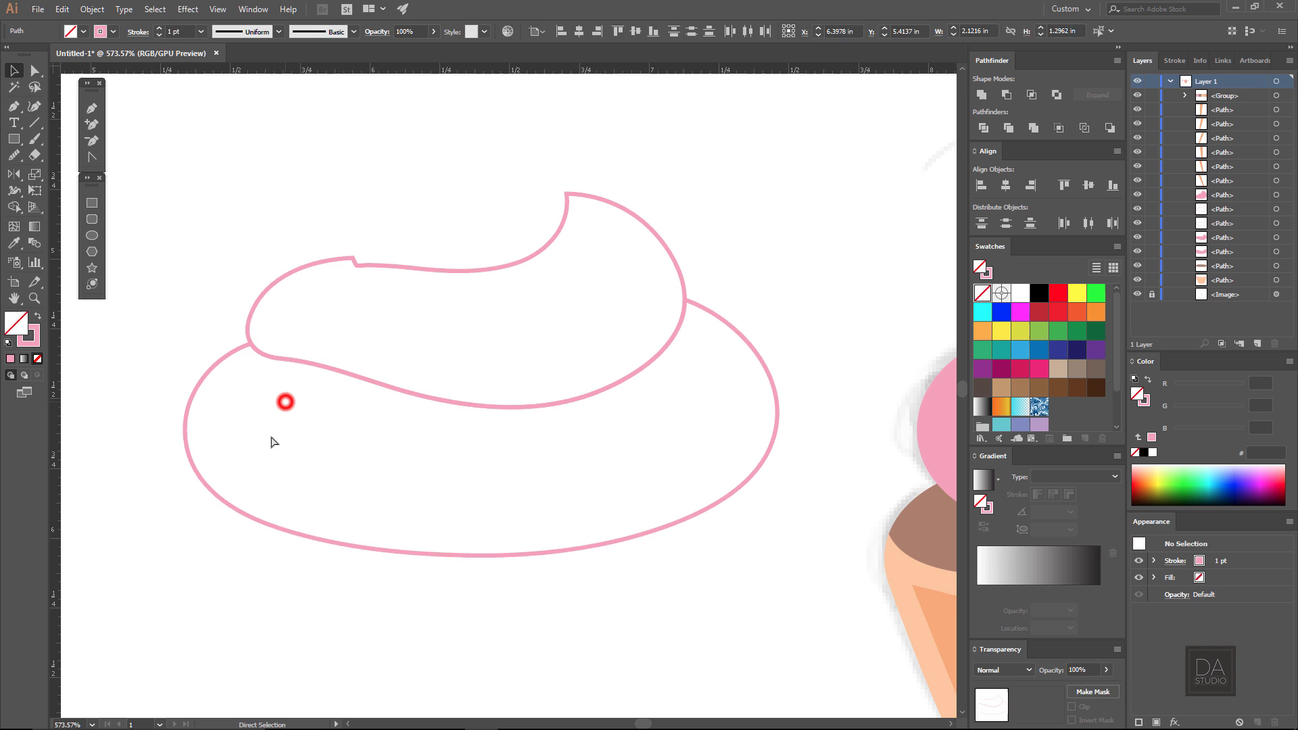
{"action": "left_click", "coordinate": [277, 528]}
{"action": "left_click", "coordinate": [227, 507], "text": "alt"}
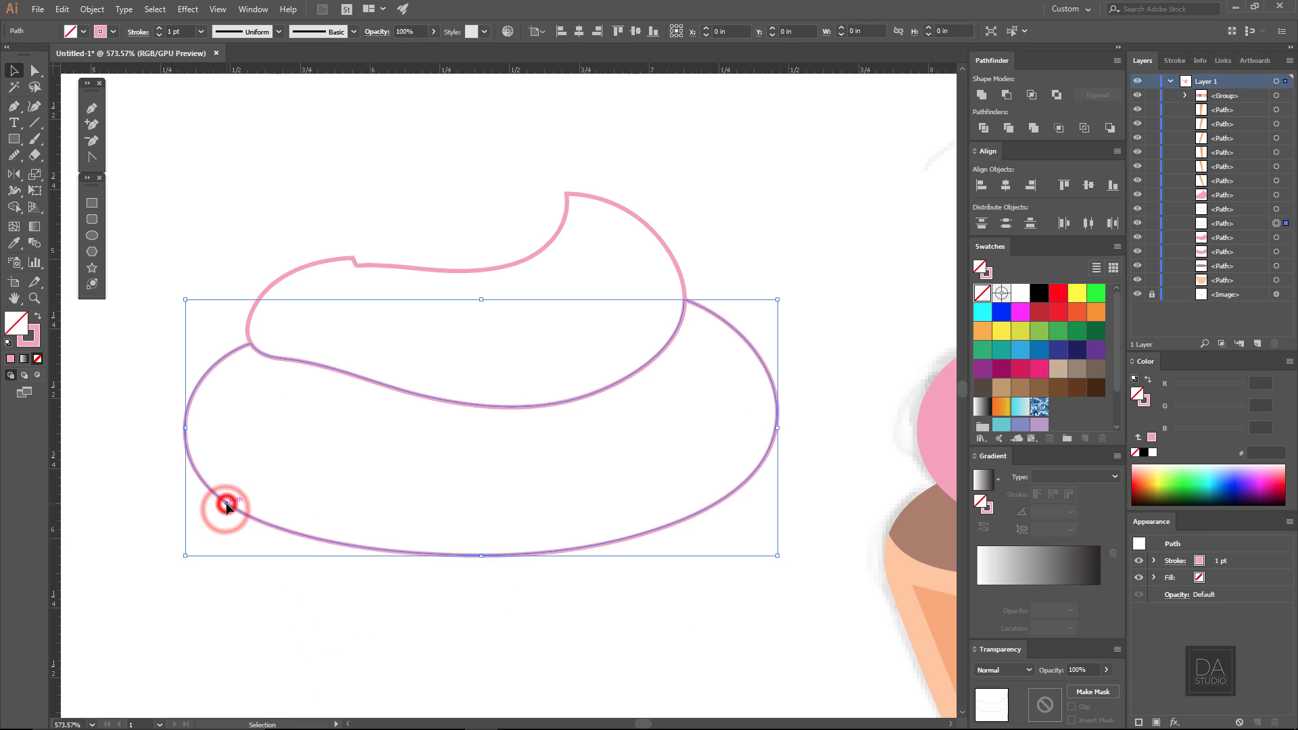
{"action": "key", "text": "v"}
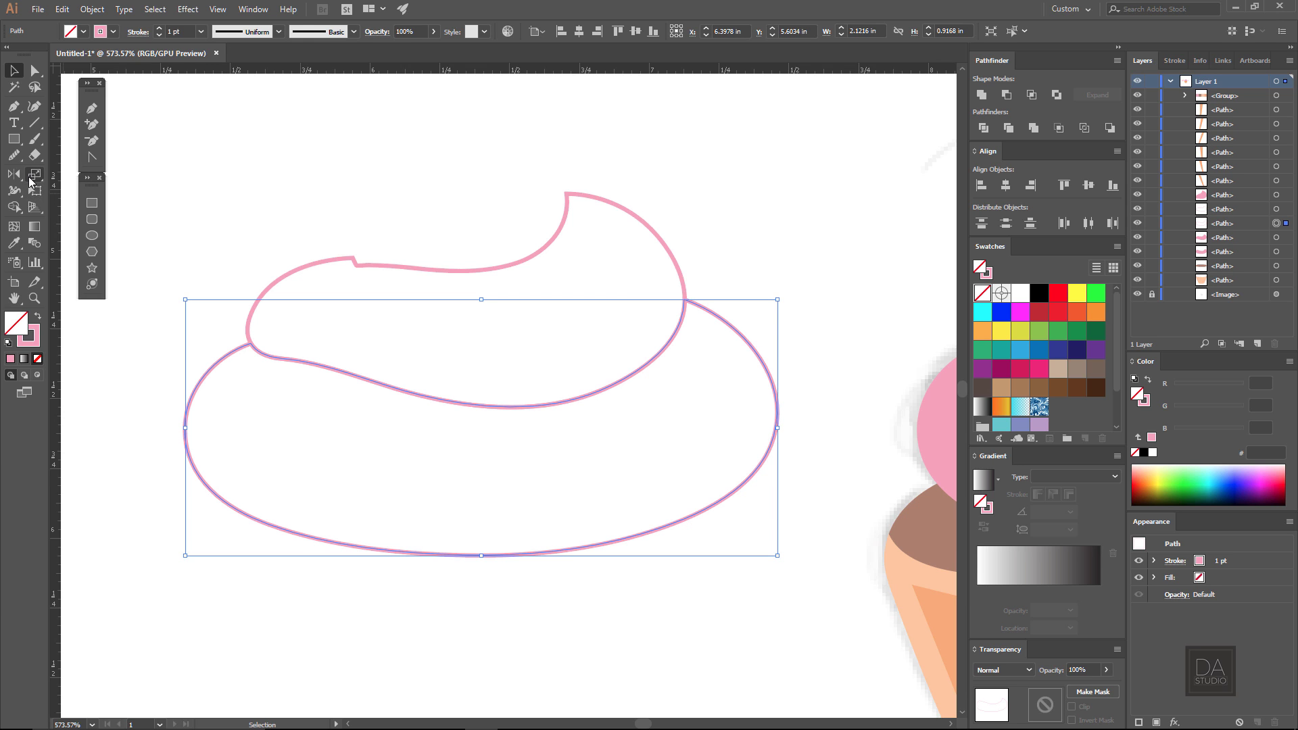
Cut the lower frosting outline with Scissors at its left and right crossings
{"action": "left_click", "coordinate": [39, 156]}
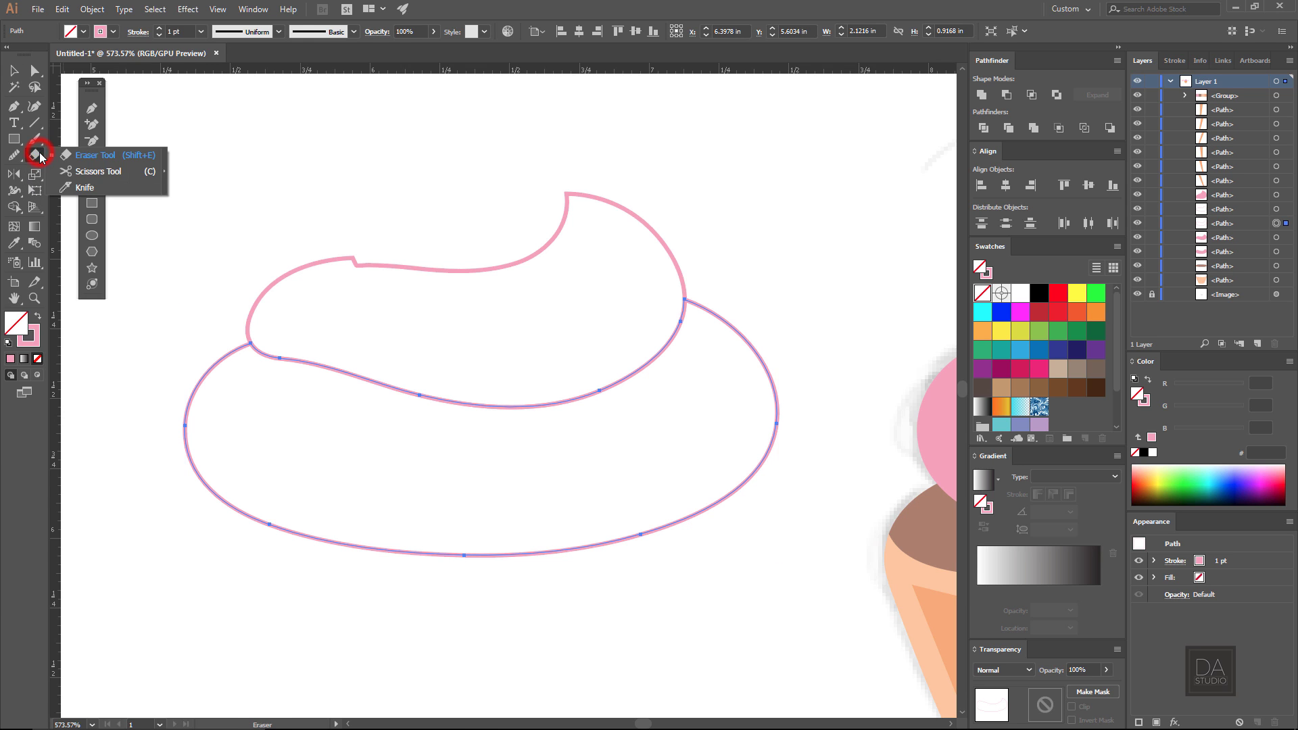
{"action": "left_click", "coordinate": [70, 172]}
{"action": "left_click", "coordinate": [308, 351], "text": "ctrl+space"}
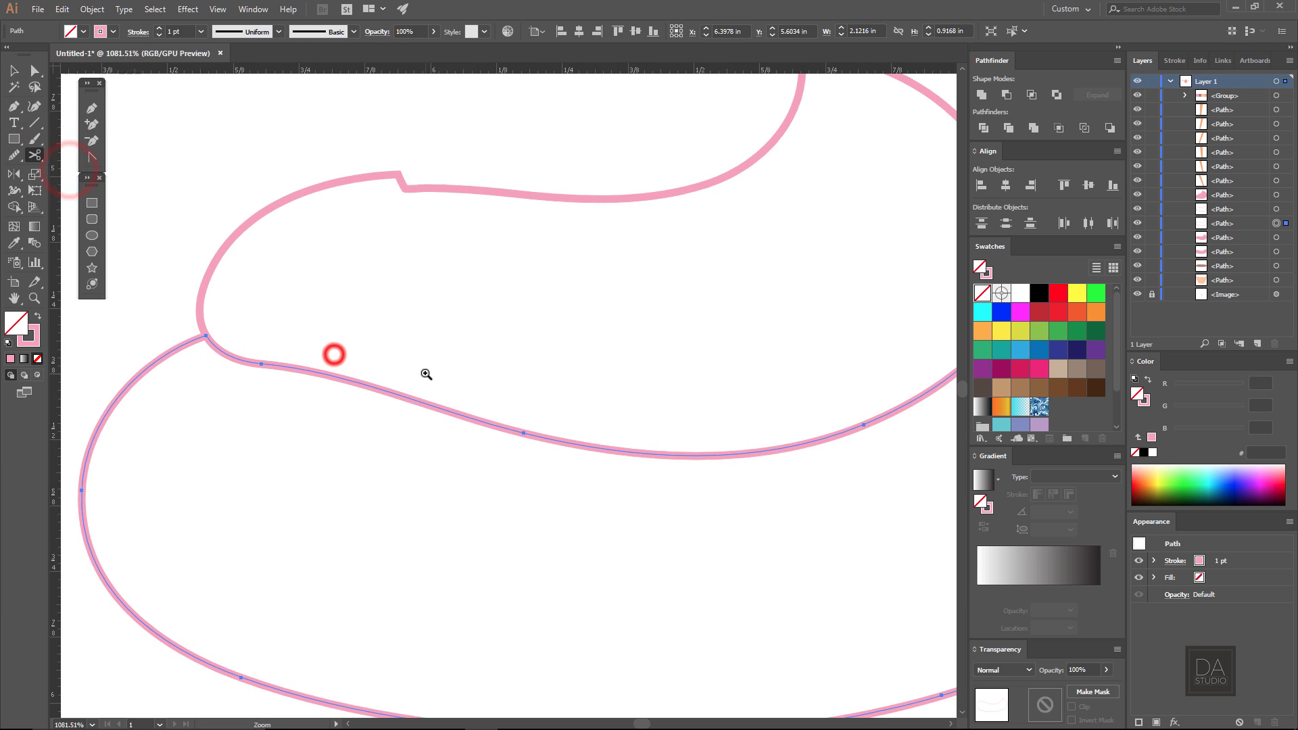
{"action": "left_click", "coordinate": [204, 335]}
{"action": "scroll", "coordinate": [278, 431], "scroll_direction": "right", "scroll_amount": 5}
{"action": "left_click", "coordinate": [510, 440]}
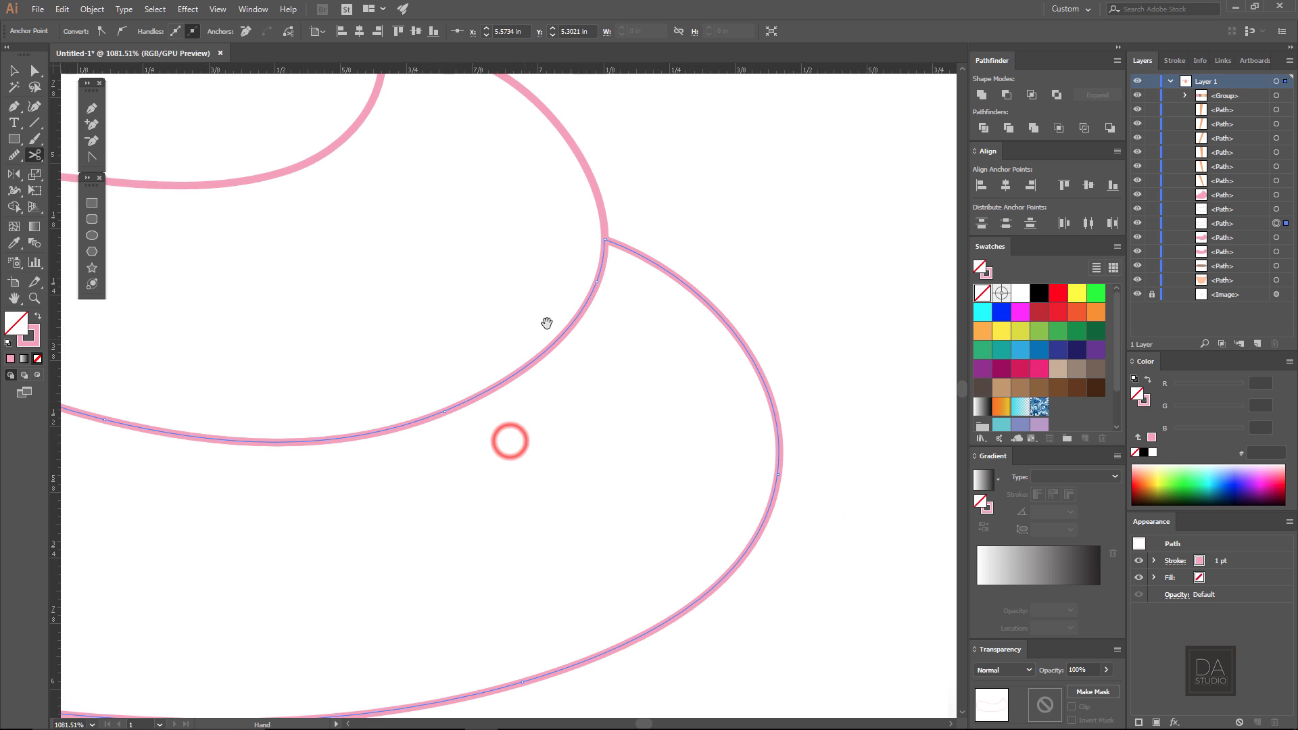
{"action": "left_click", "coordinate": [606, 238]}
{"action": "left_click", "coordinate": [394, 452], "text": "ctrl+alt+space"}
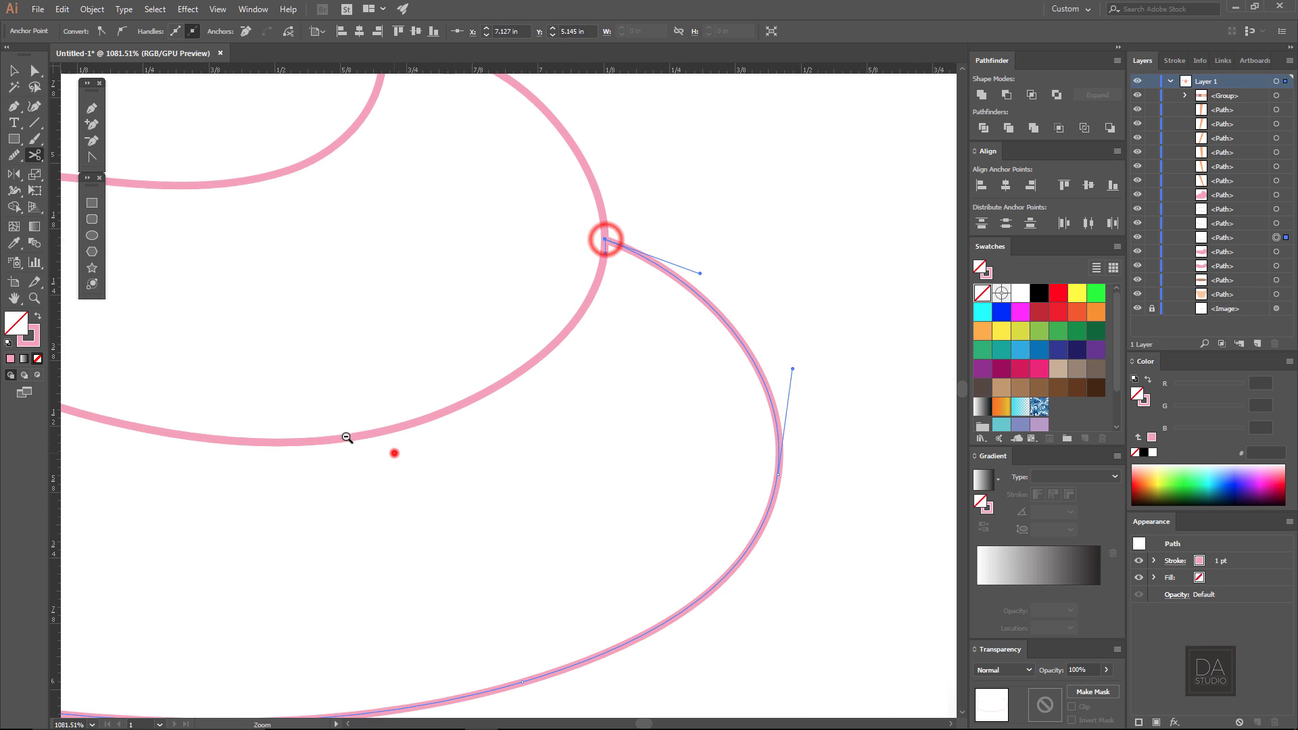
{"action": "left_click_drag", "start_coordinate": [299, 443], "coordinate": [414, 369]}
Delete the outer piece and move the remaining curve right toward the cupcake
{"action": "left_click", "coordinate": [13, 70]}
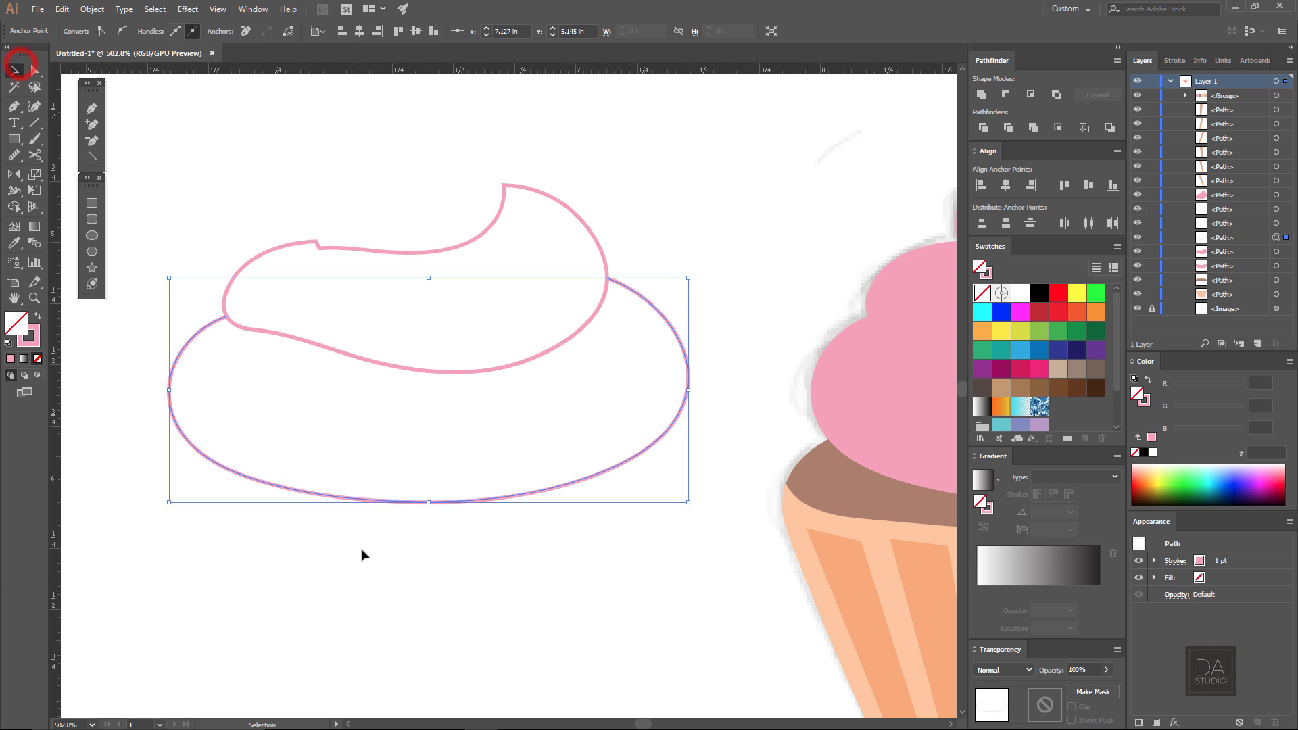
{"action": "left_click", "coordinate": [412, 618]}
{"action": "left_click", "coordinate": [421, 499]}
{"action": "key", "text": "Delete"}
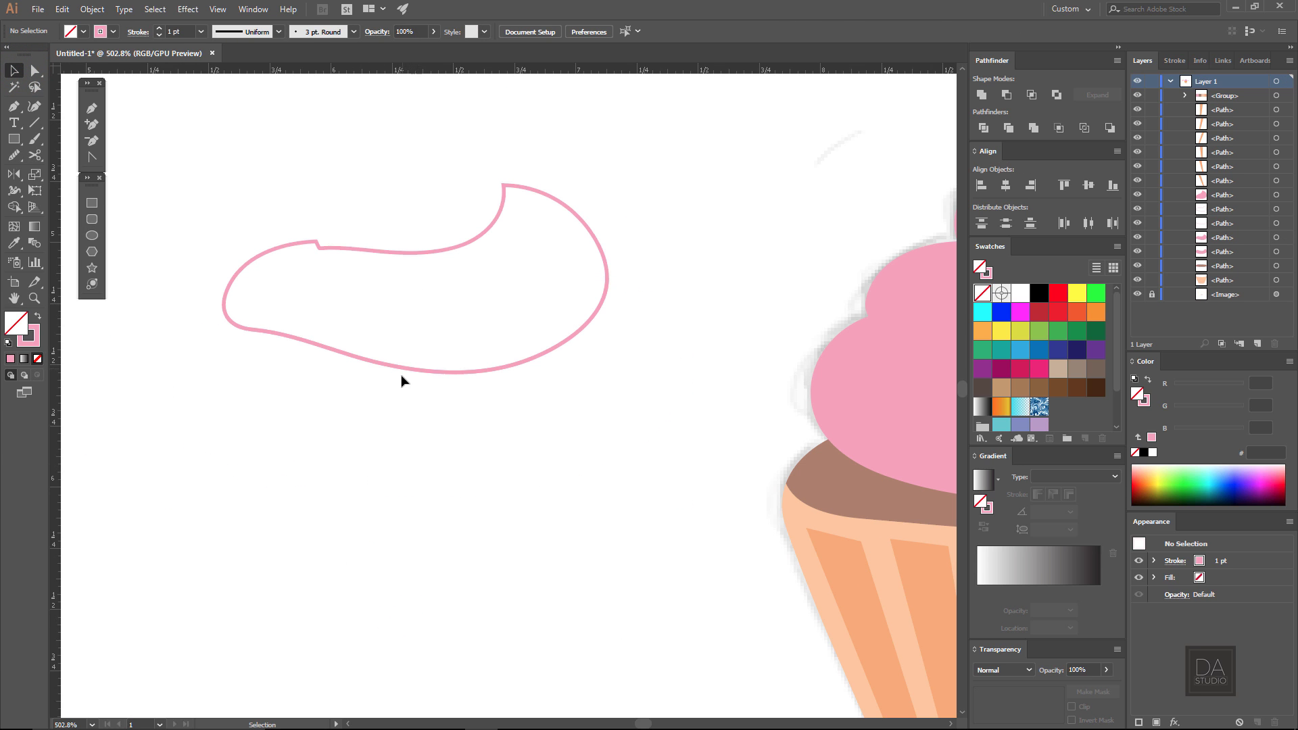
{"action": "left_click_drag", "start_coordinate": [406, 371], "coordinate": [407, 402]}
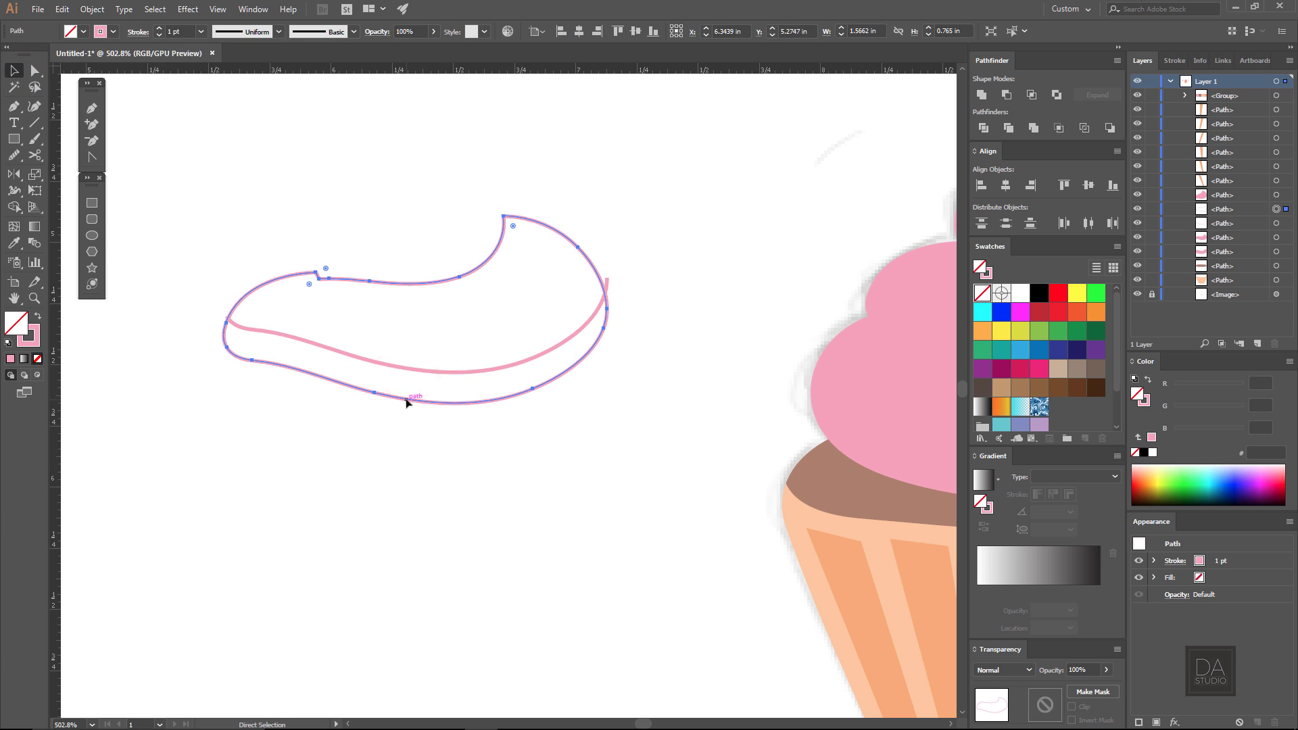
{"action": "key", "text": "ctrl+z"}
{"action": "left_click", "coordinate": [406, 373]}
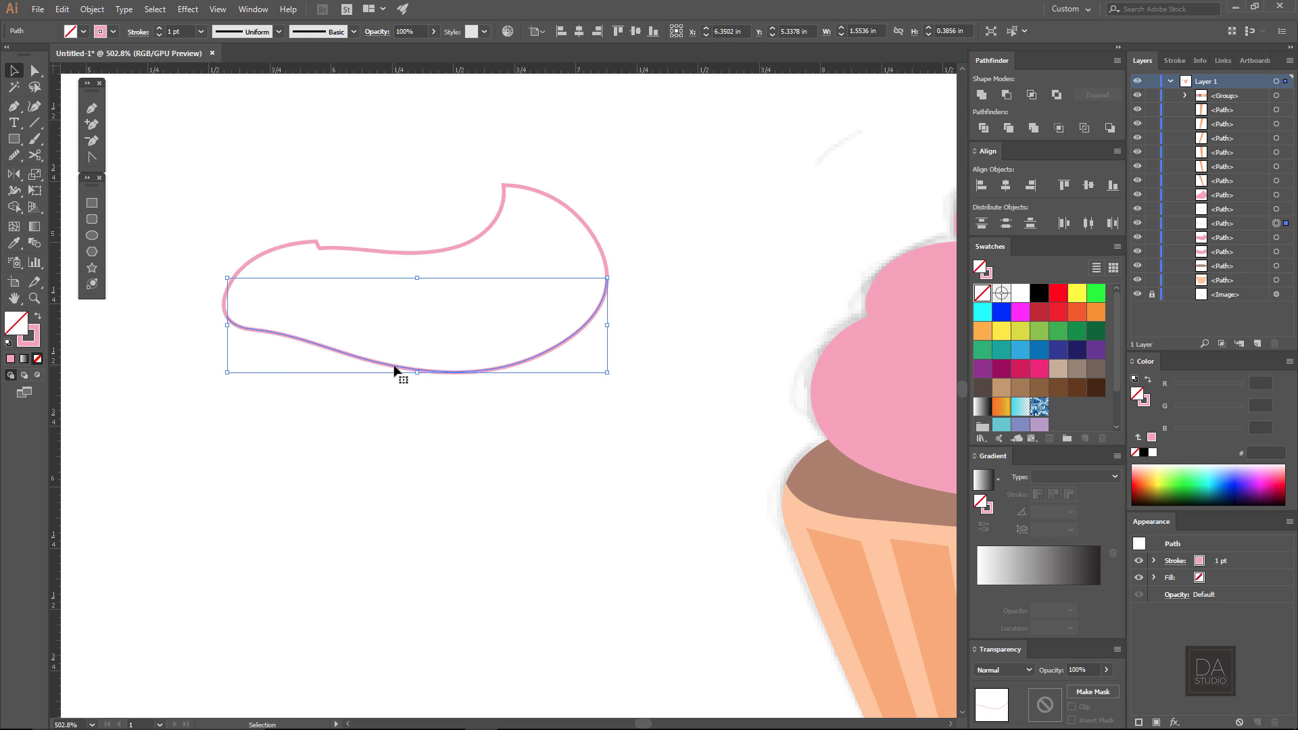
{"action": "mouse_move", "coordinate": [394, 370]}
{"action": "left_mouse_down"}
{"action": "mouse_move", "coordinate": [700, 421]}
{"action": "mouse_move", "coordinate": [562, 400]}
{"action": "left_mouse_up"}
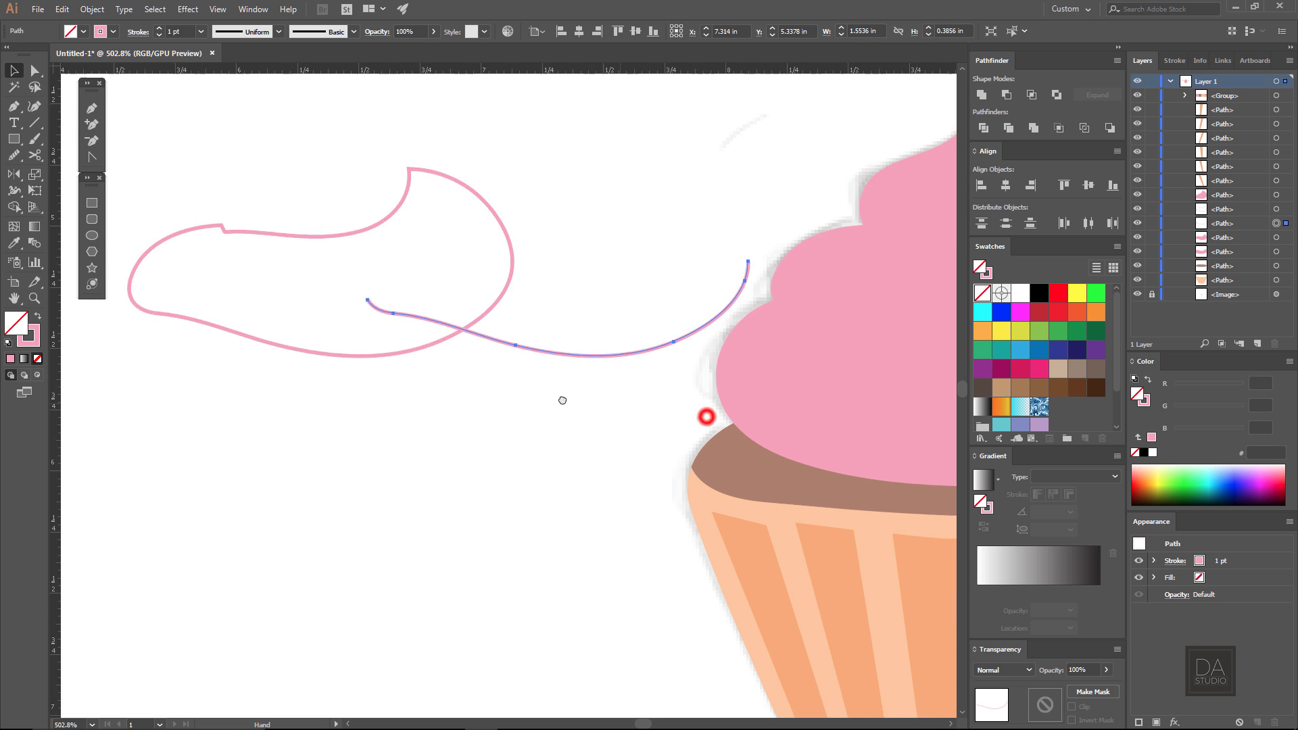
Give the curve a lens-shaped width profile and place it across the frosting
{"action": "left_click", "coordinate": [240, 32]}
{"action": "left_click", "coordinate": [232, 79]}
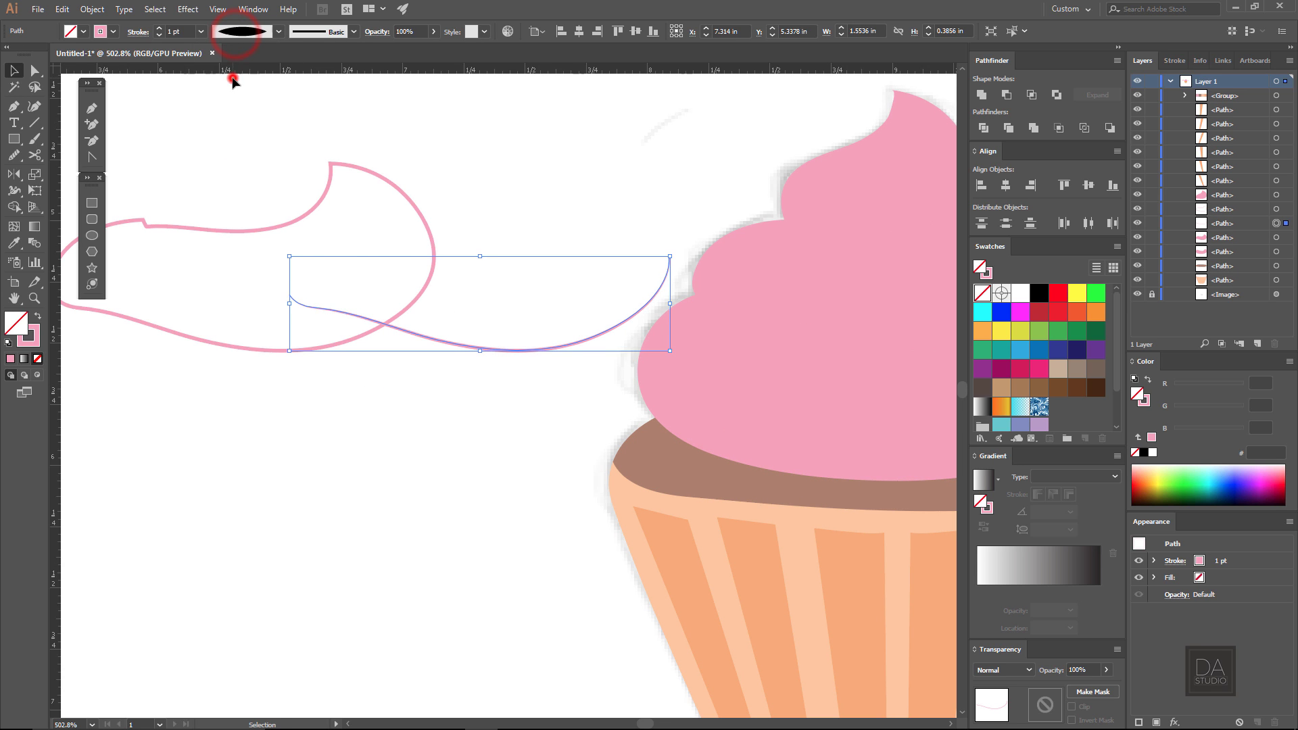
{"action": "scroll", "coordinate": [703, 304], "scroll_direction": "down", "scroll_amount": 3}
{"action": "mouse_move", "coordinate": [727, 336]}
{"action": "left_mouse_down"}
{"action": "mouse_move", "coordinate": [385, 354]}
{"action": "mouse_move", "coordinate": [583, 374]}
{"action": "left_mouse_up"}
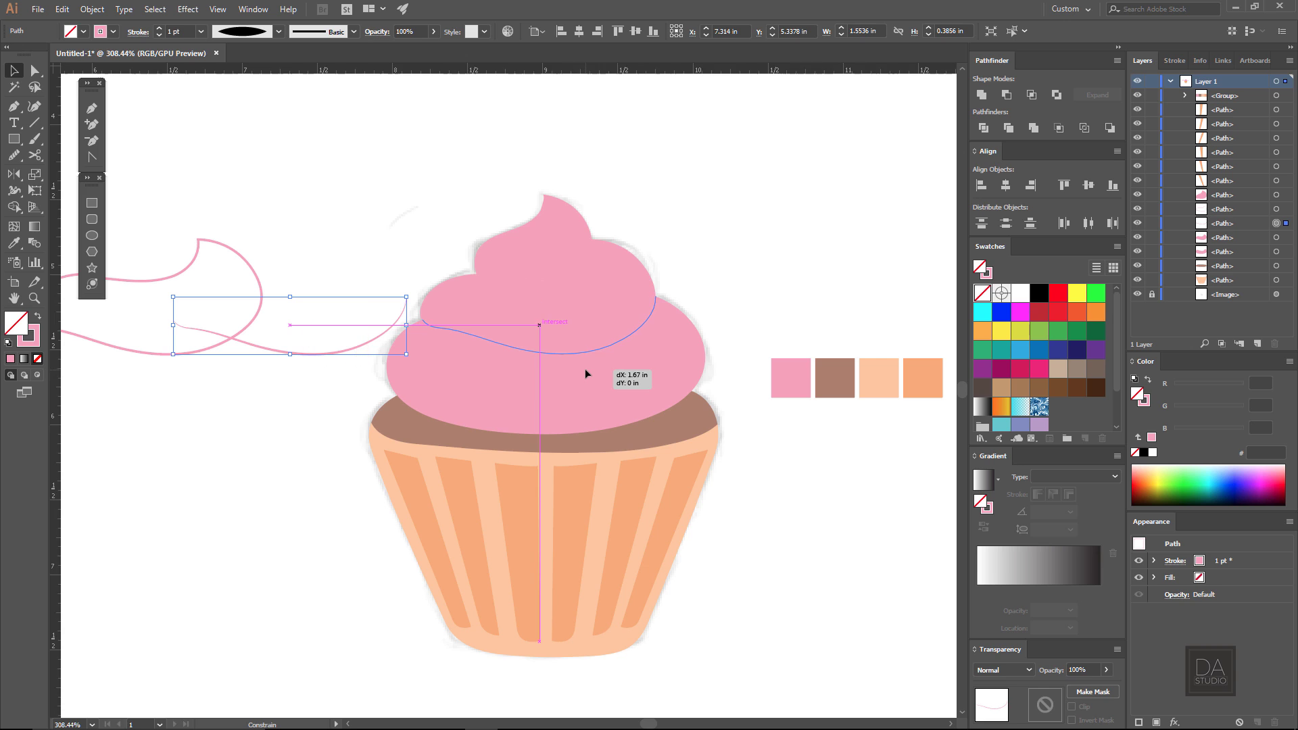
{"action": "left_click_drag", "start_coordinate": [583, 374], "coordinate": [585, 369]}
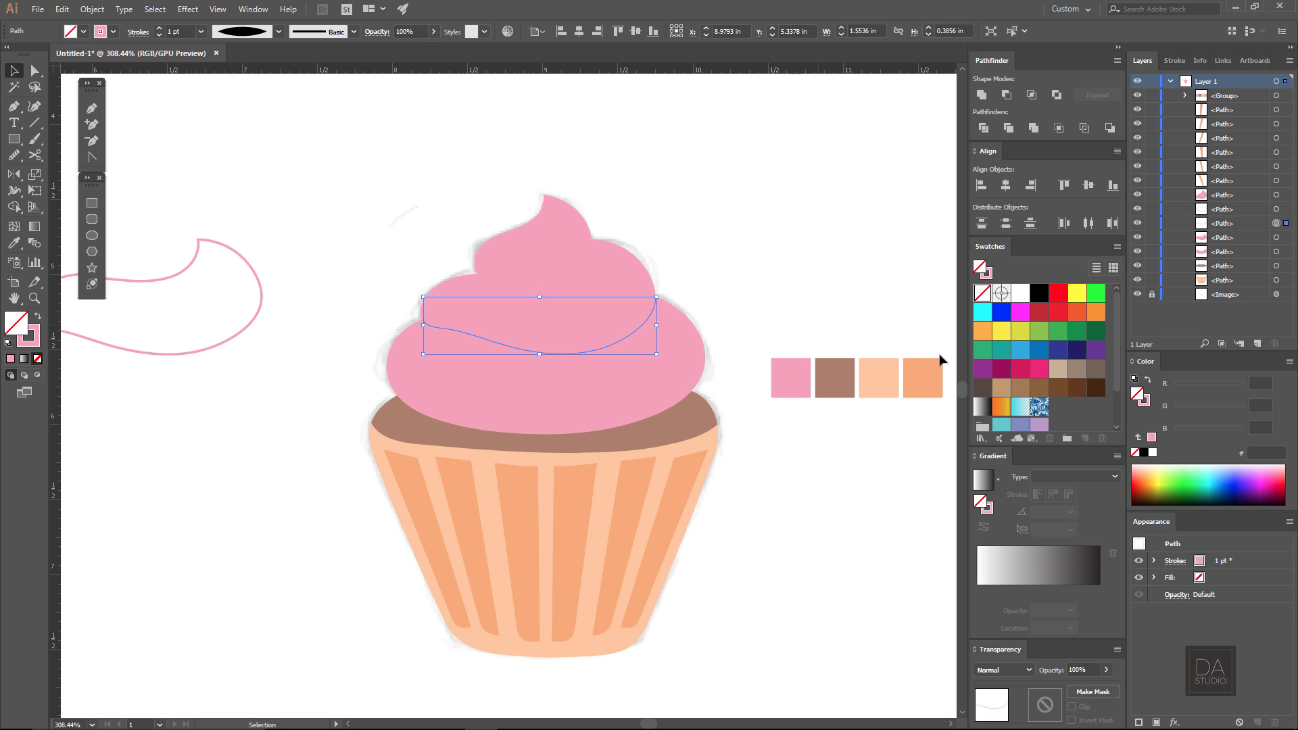
Set the curve's blend mode to Multiply after trying Overlay and Color Burn, then pan left
{"action": "left_click", "coordinate": [1021, 671]}
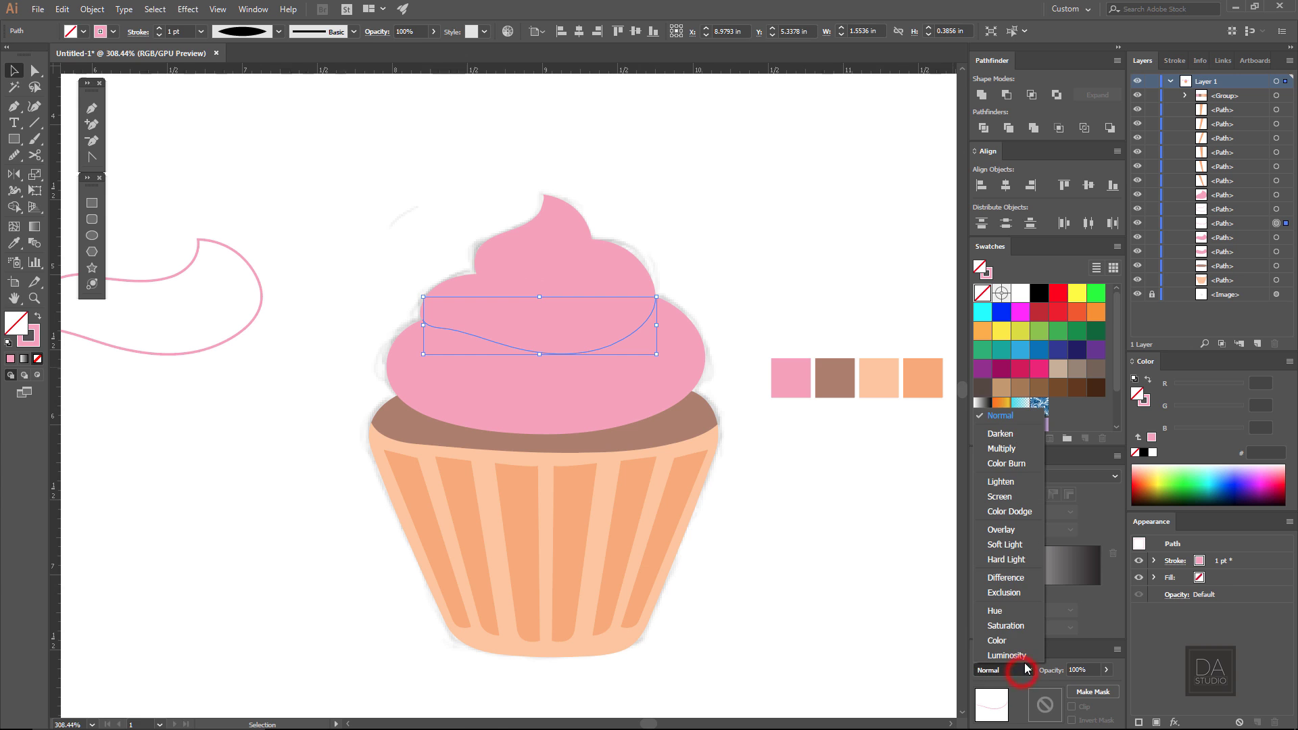
{"action": "left_click", "coordinate": [1019, 535]}
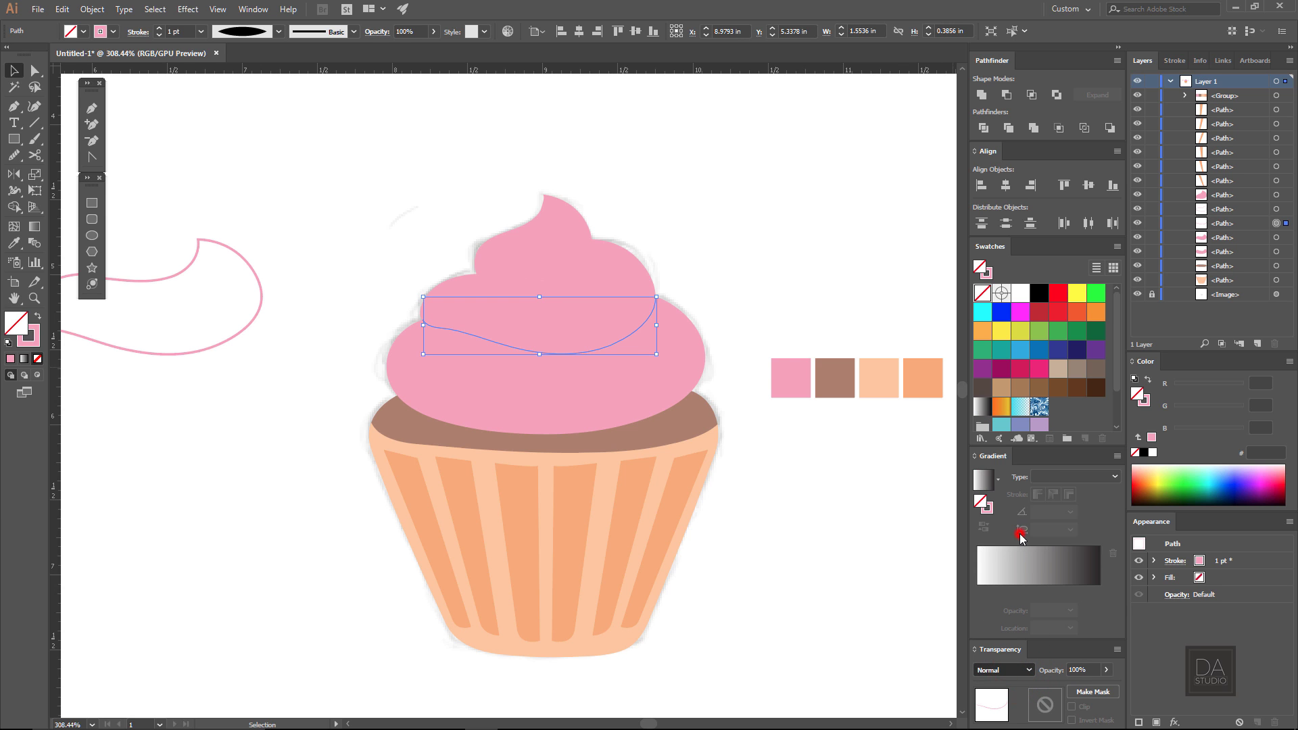
{"action": "left_click", "coordinate": [1006, 670]}
{"action": "left_click", "coordinate": [1021, 463]}
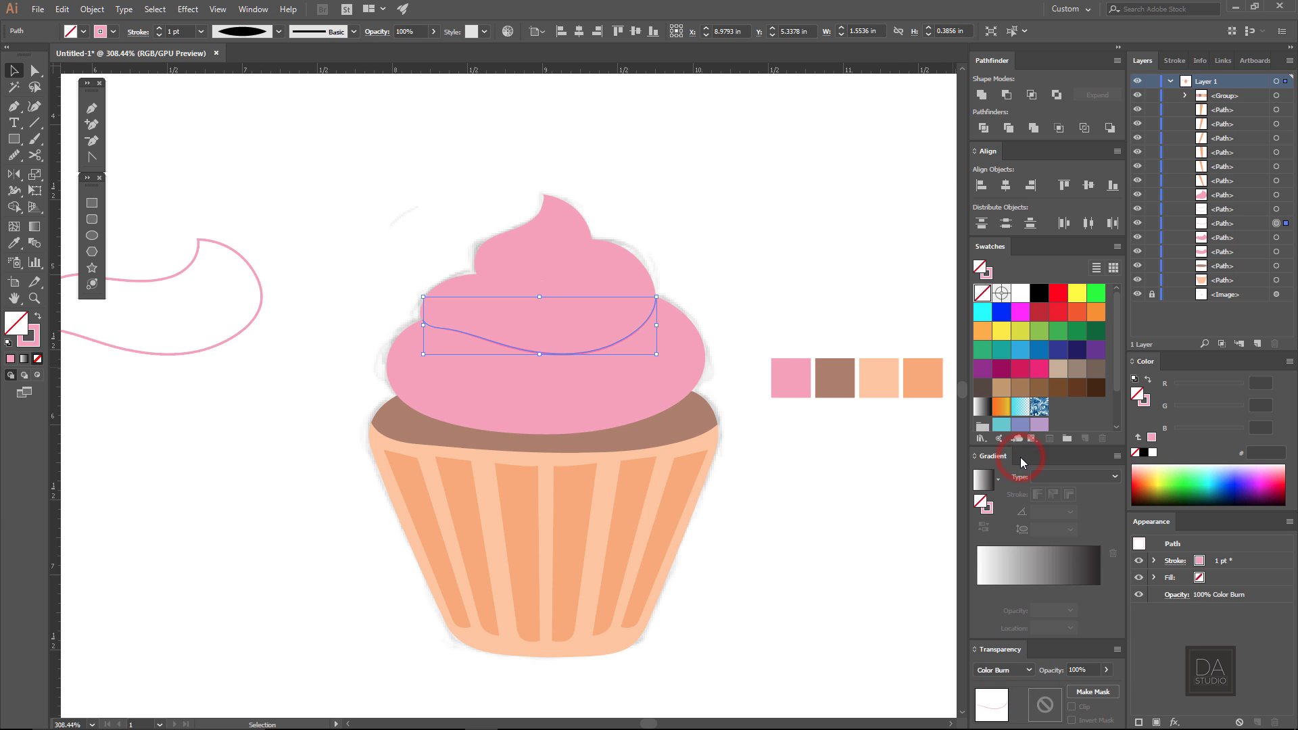
{"action": "left_click", "coordinate": [1004, 669]}
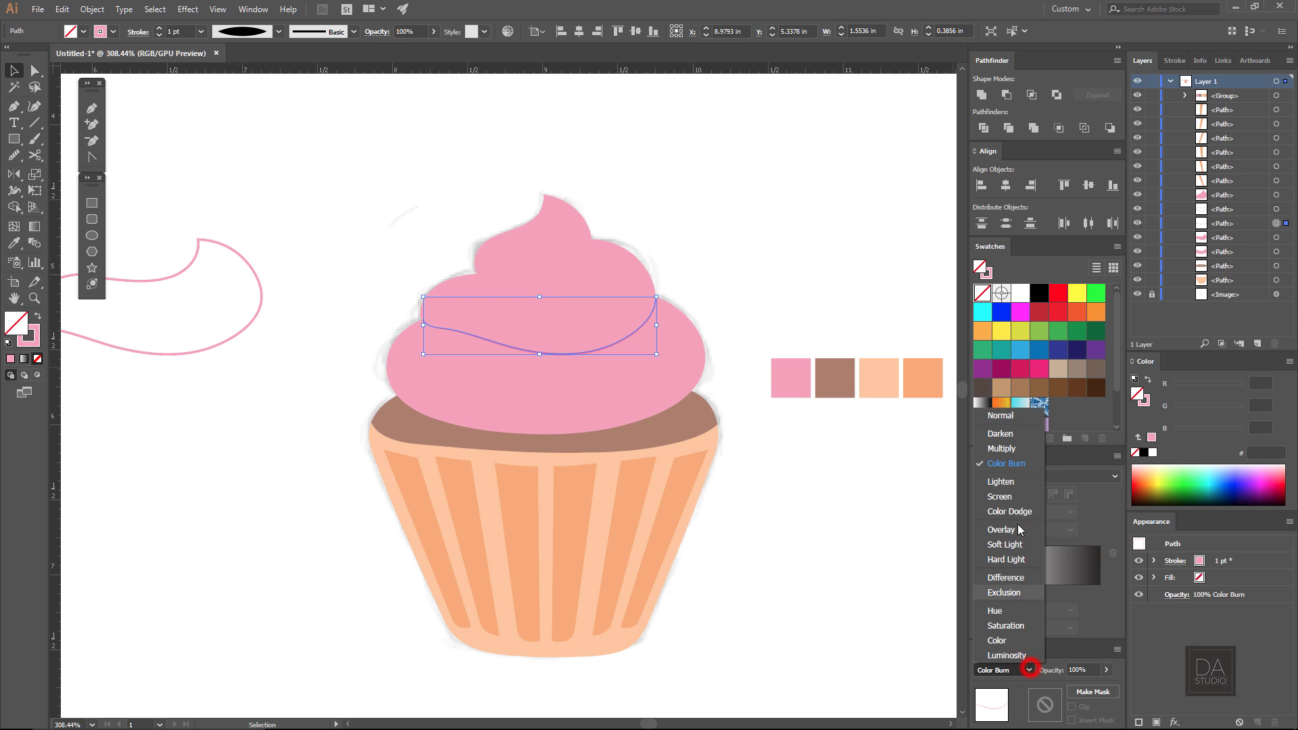
{"action": "left_click", "coordinate": [1018, 445]}
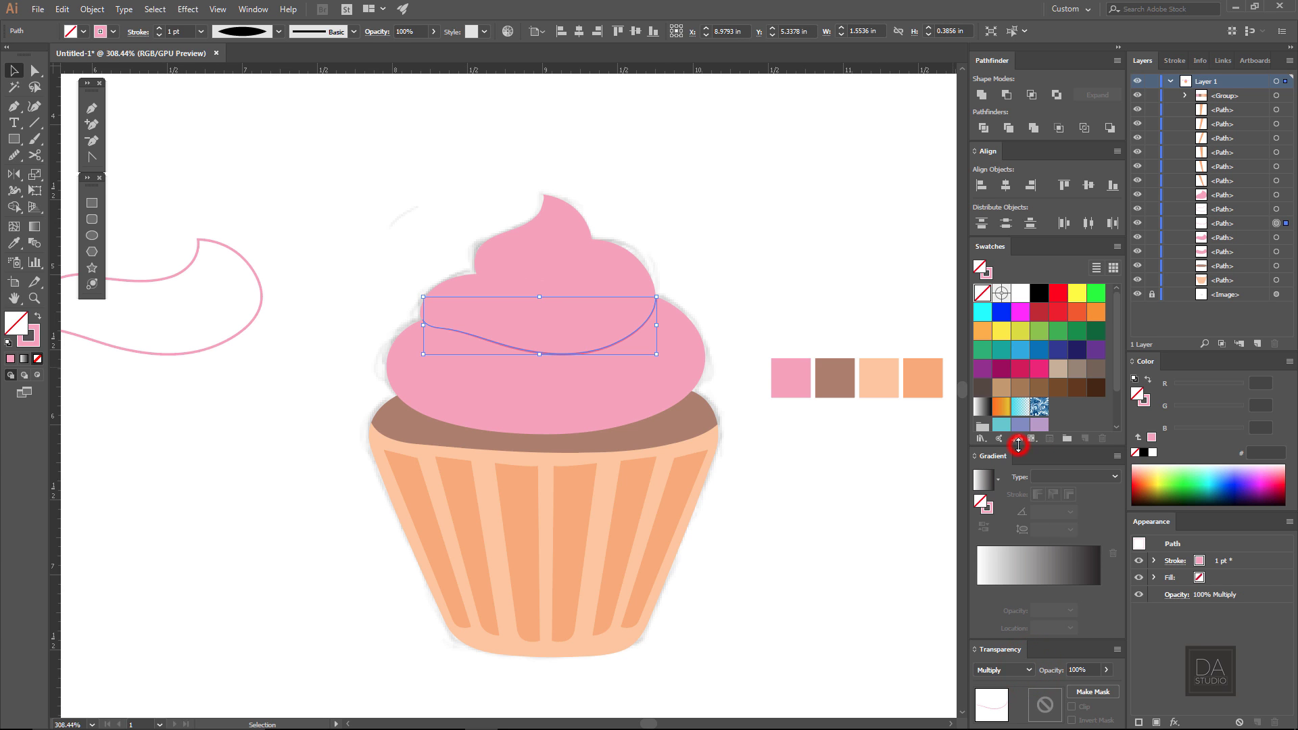
{"action": "left_click", "coordinate": [847, 529]}
{"action": "left_click", "coordinate": [622, 340]}
{"action": "left_click", "coordinate": [308, 232]}
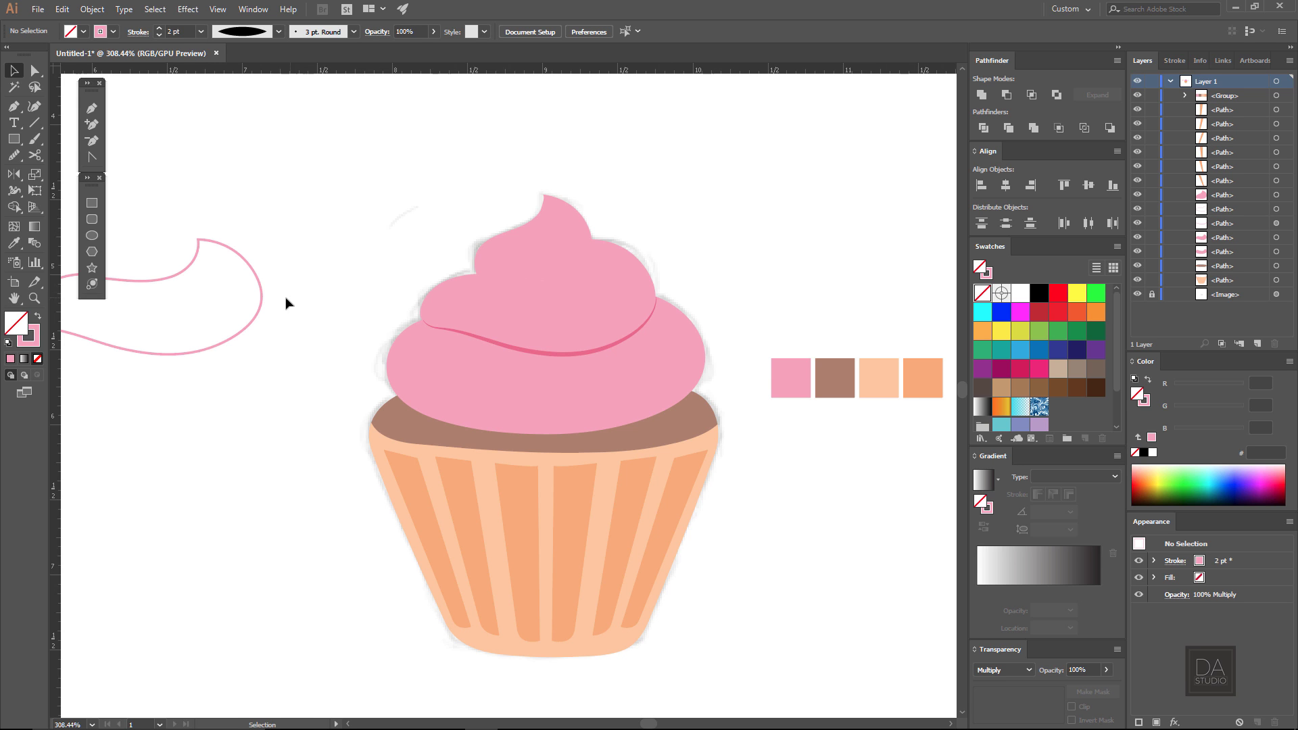
{"action": "left_click_drag", "start_coordinate": [245, 395], "coordinate": [367, 424]}
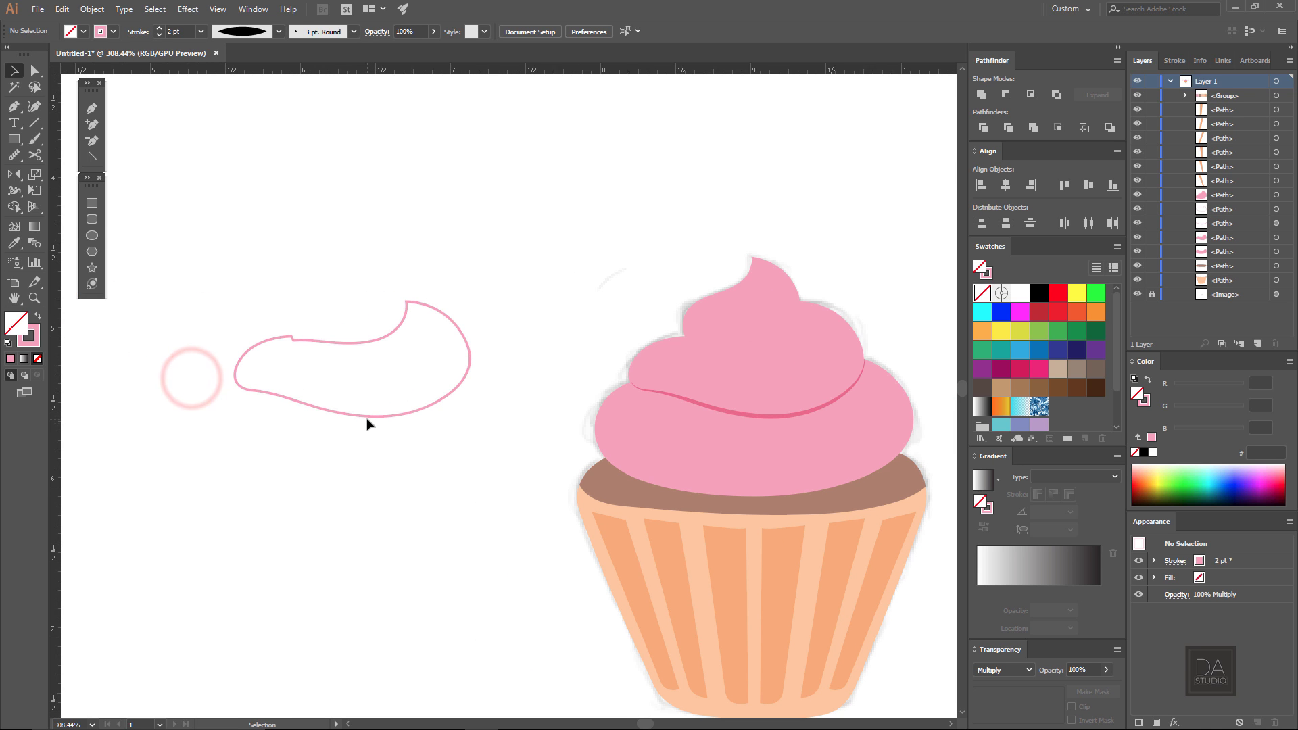
Cut the spare pink outline at its left and top anchors and delete the lower piece
{"action": "left_click", "coordinate": [370, 419]}
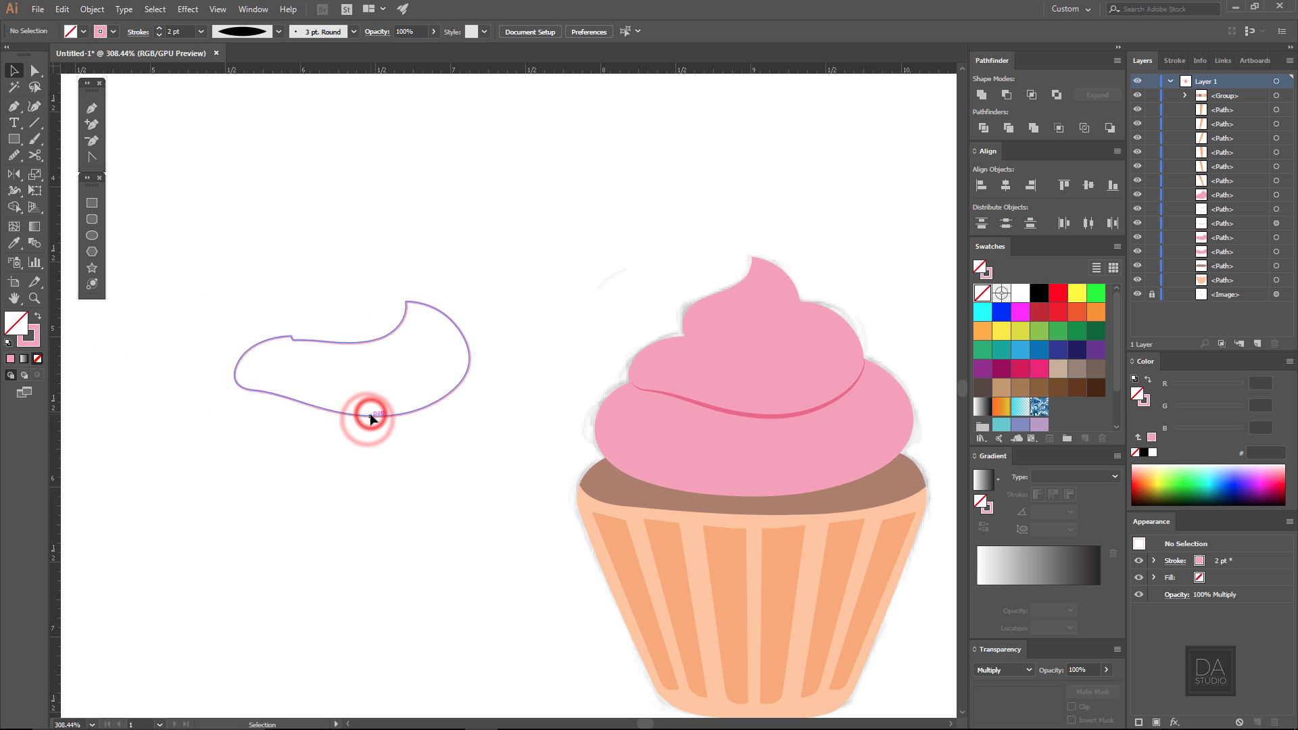
{"action": "left_click", "coordinate": [34, 155]}
{"action": "left_click", "coordinate": [330, 317], "text": "ctrl"}
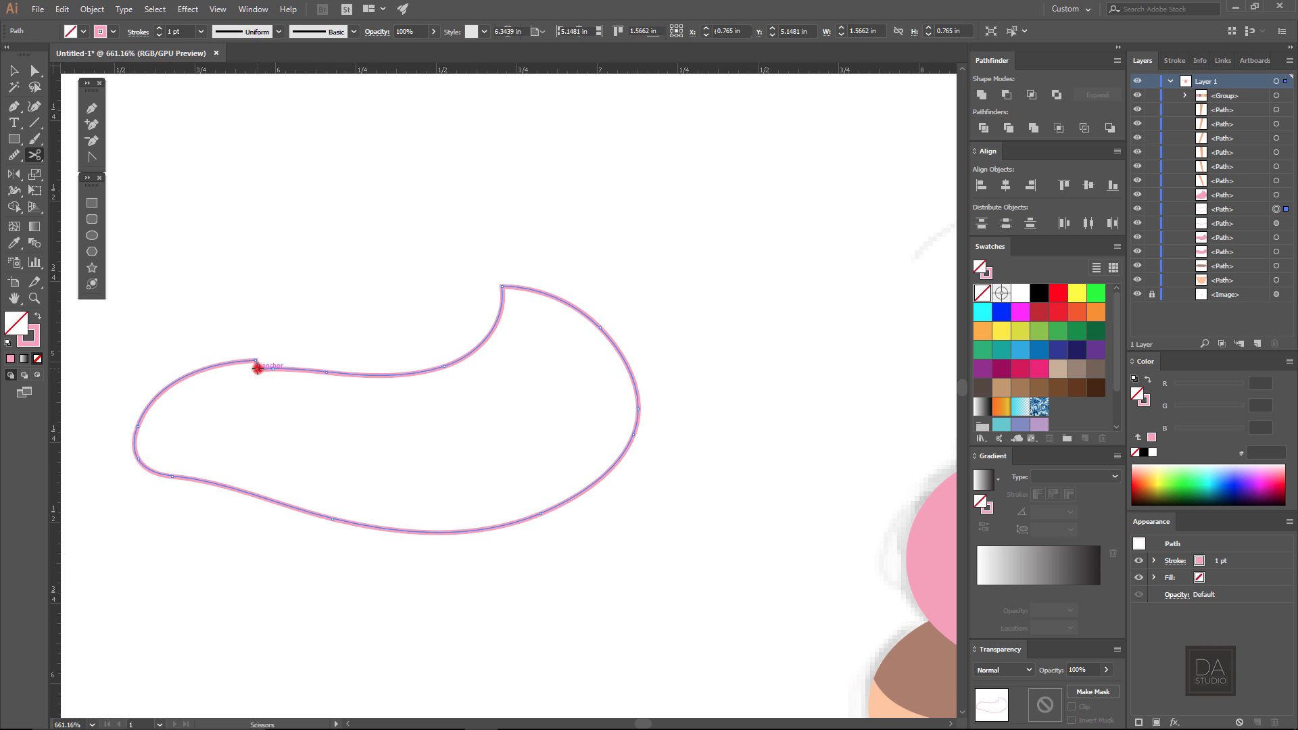
{"action": "left_click", "coordinate": [258, 368]}
{"action": "left_click", "coordinate": [501, 287]}
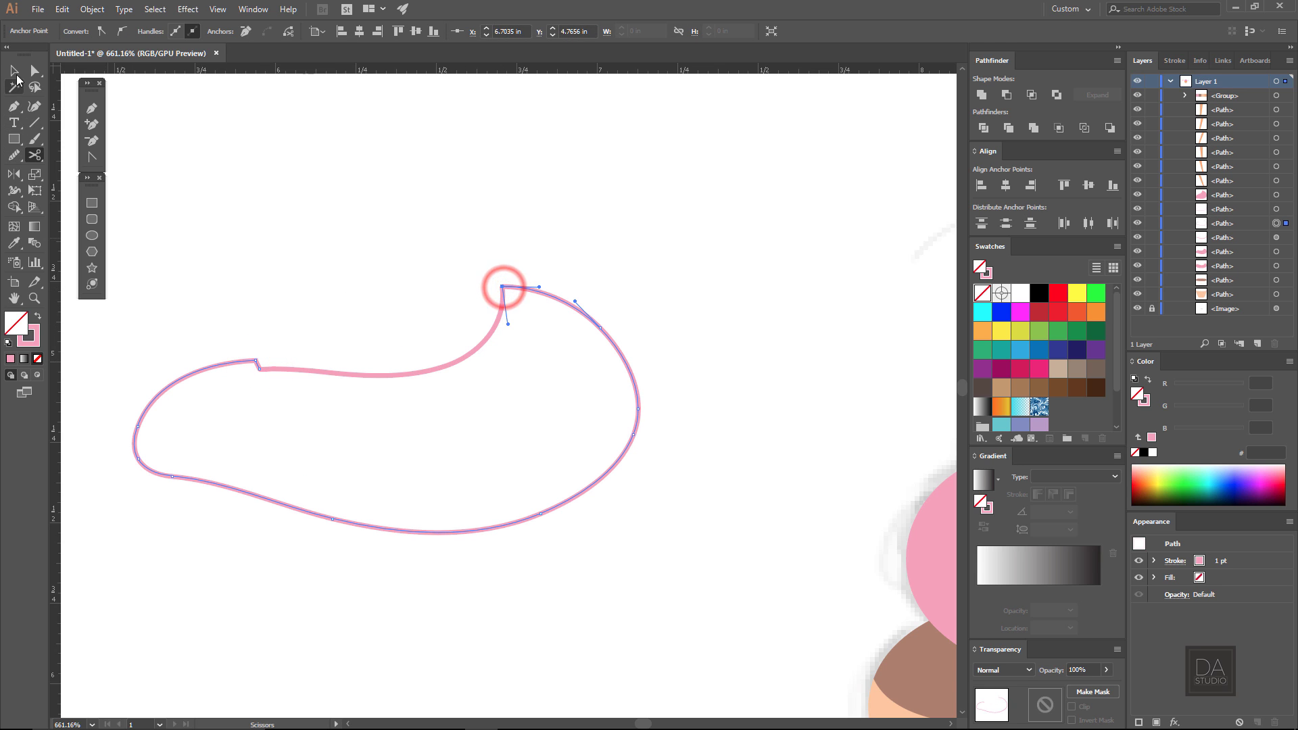
{"action": "left_click", "coordinate": [14, 70]}
{"action": "key", "text": "Delete"}
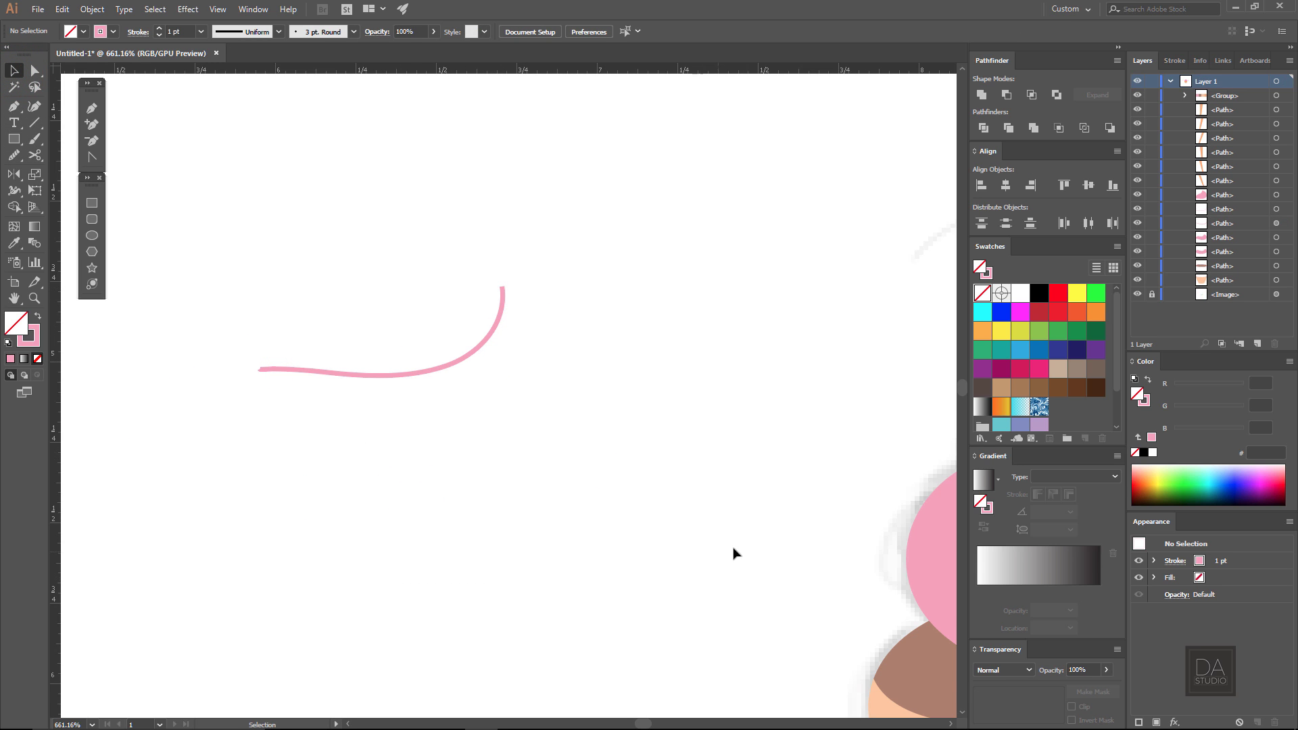
Give the short leftover arc the frosting curve's 2 pt Multiply stroke style
{"action": "scroll", "coordinate": [733, 550], "scroll_direction": "down", "scroll_amount": 5}
{"action": "left_click_drag", "start_coordinate": [540, 455], "coordinate": [531, 450]}
{"action": "left_click_drag", "start_coordinate": [338, 359], "coordinate": [396, 405]}
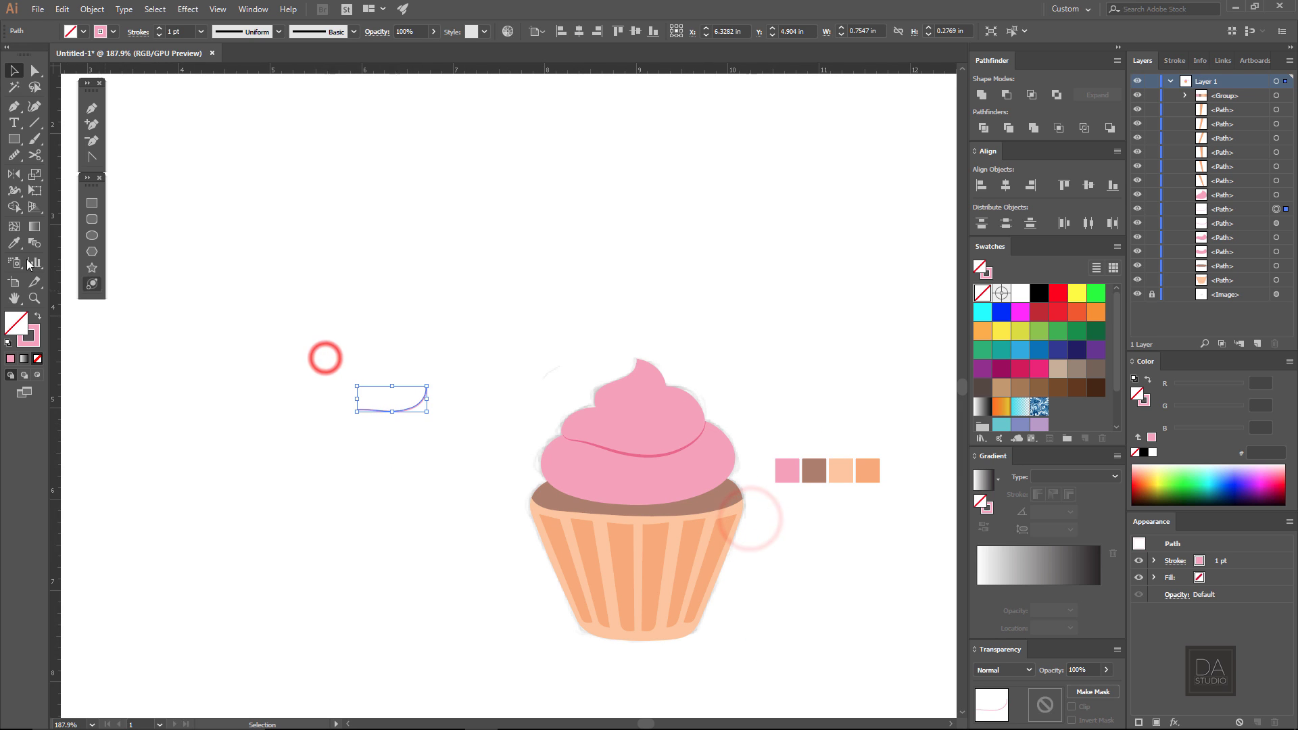
{"action": "left_click", "coordinate": [13, 244]}
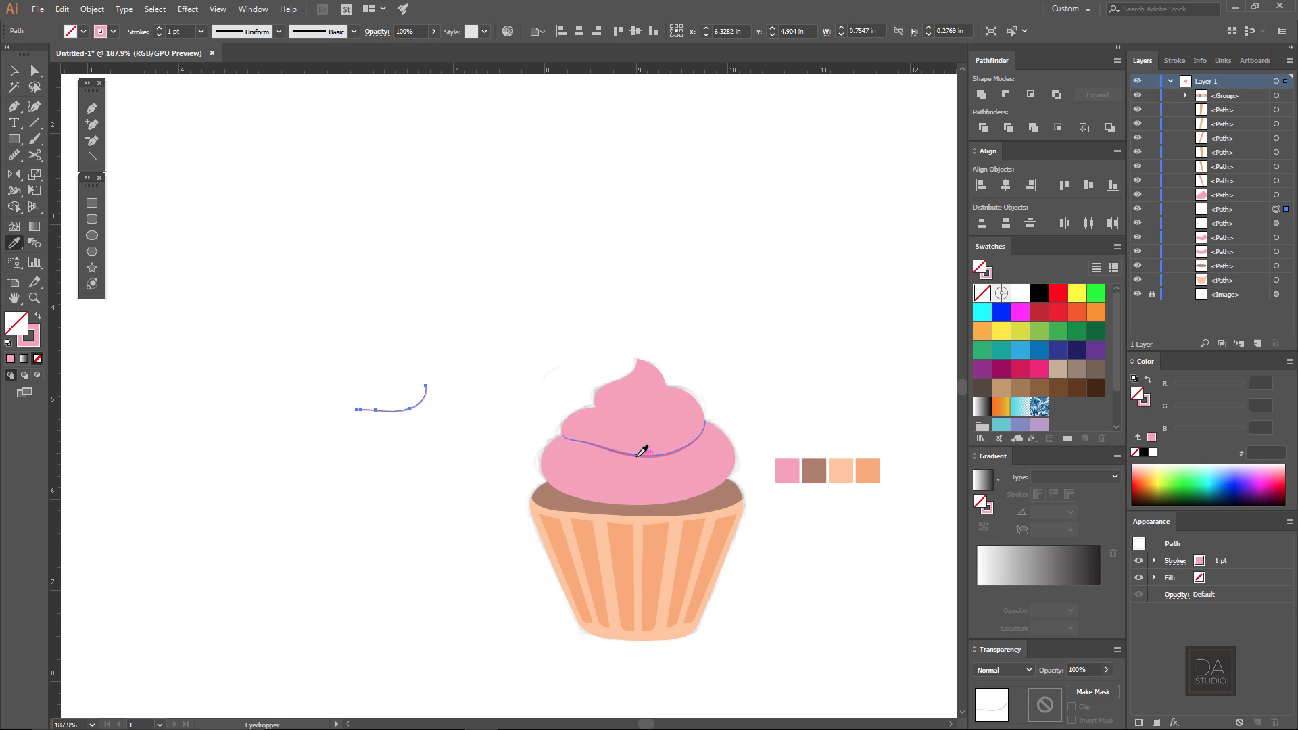
{"action": "left_click", "coordinate": [14, 70]}
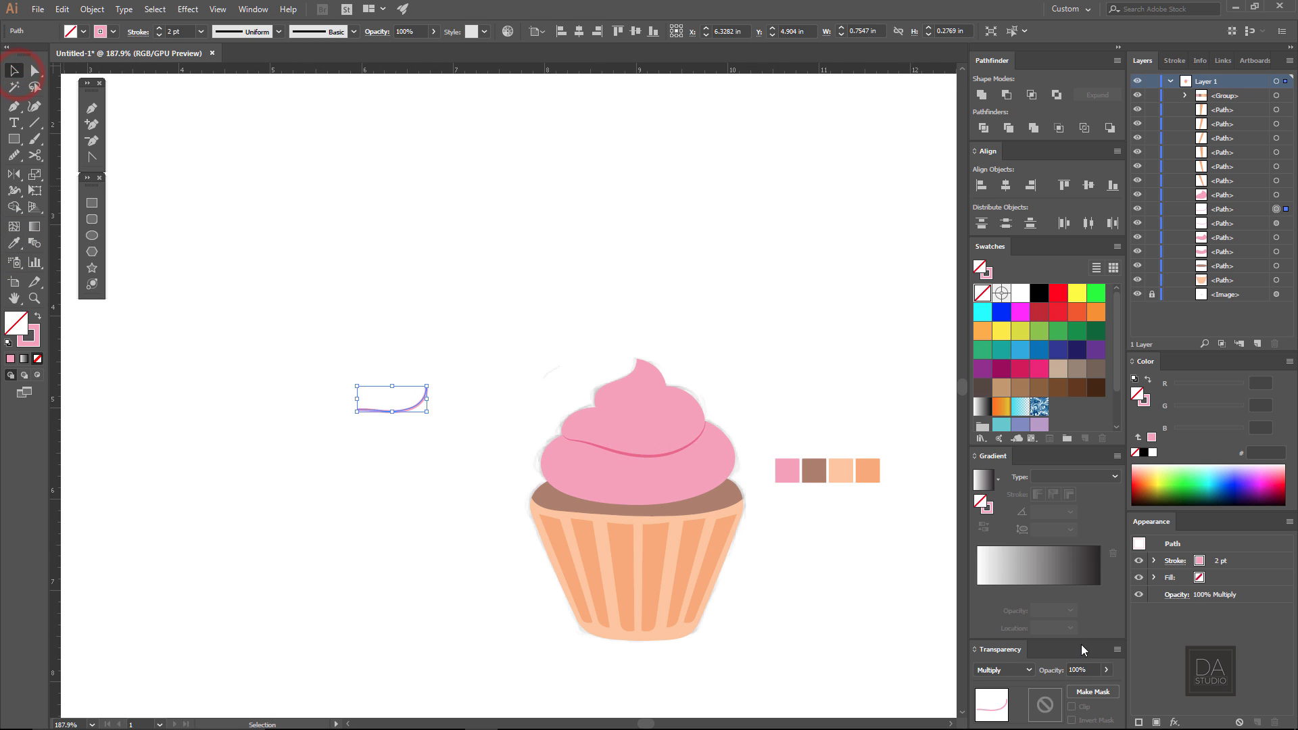
{"action": "left_click", "coordinate": [1020, 674]}
Taper the short arc with Width Profile 1
{"action": "left_click", "coordinate": [373, 456]}
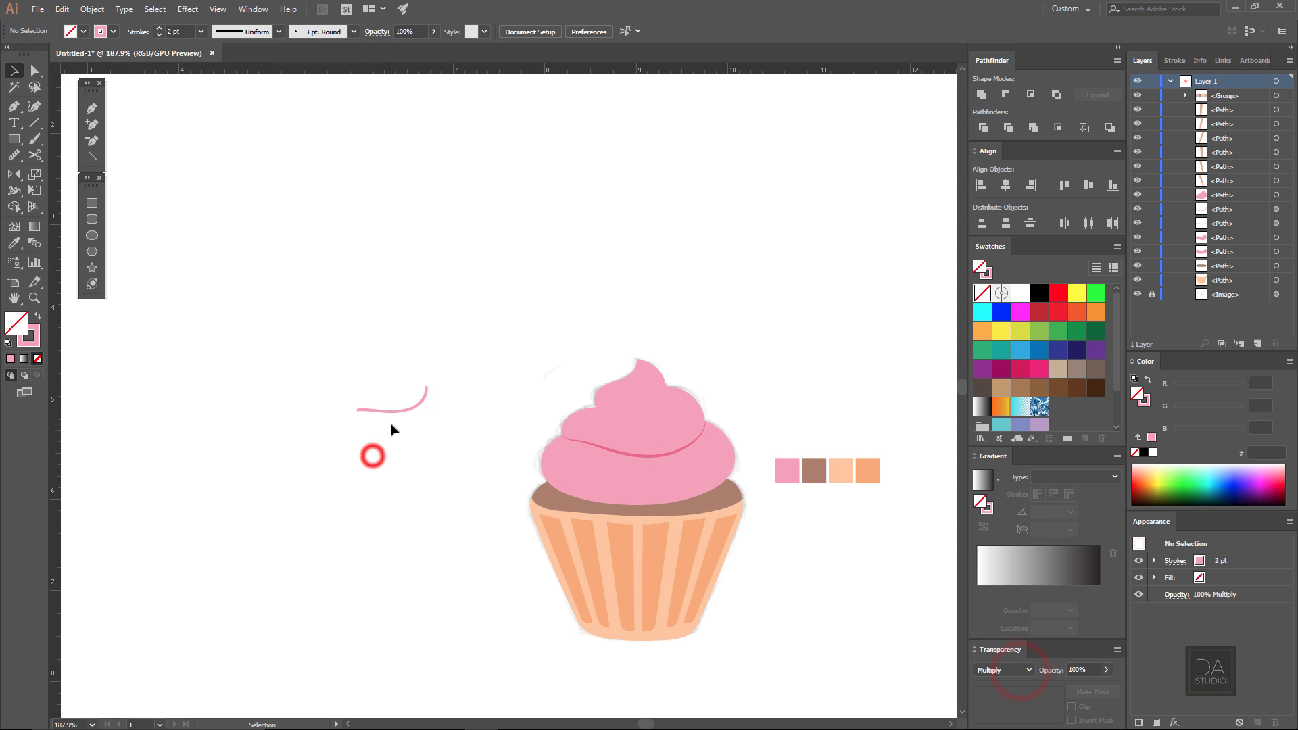
{"action": "left_click", "coordinate": [405, 409]}
{"action": "left_click", "coordinate": [257, 31]}
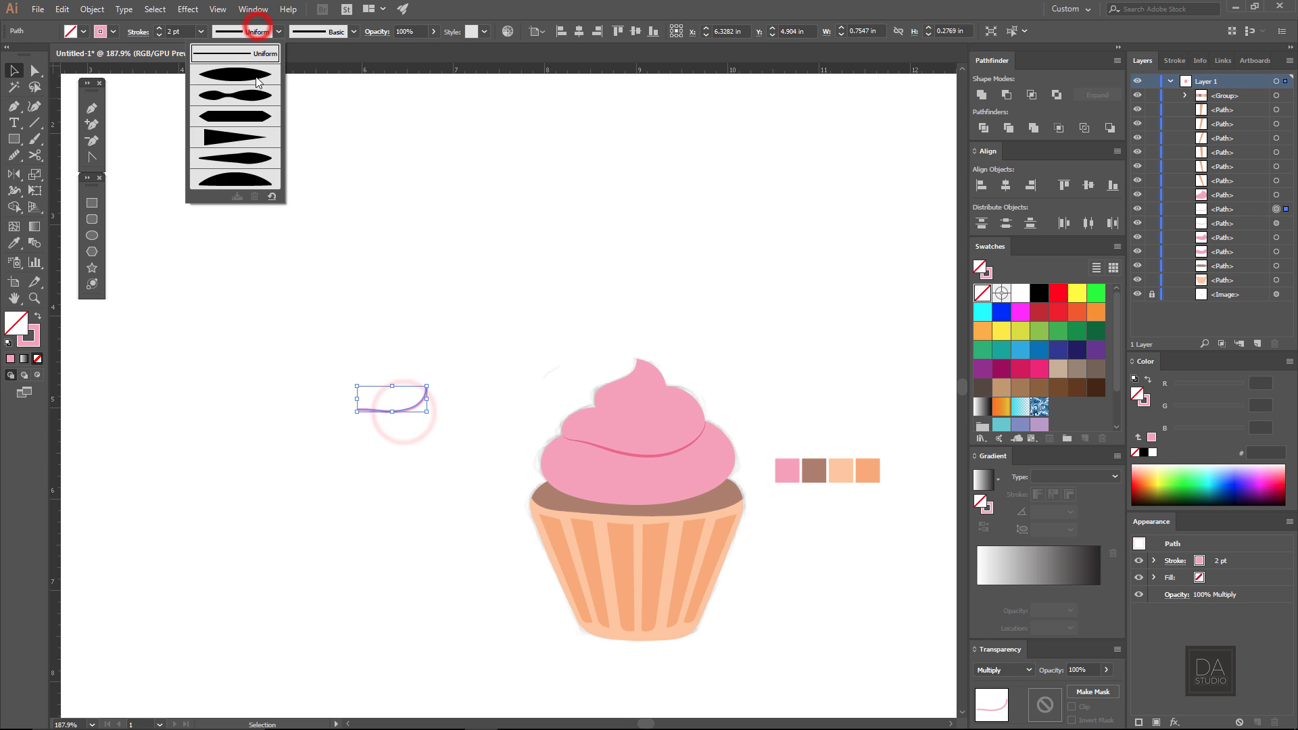
{"action": "left_click", "coordinate": [255, 77]}
Move and scale the tapered arc onto the frosting's upper swirl as a second crease
{"action": "mouse_move", "coordinate": [410, 412]}
{"action": "left_mouse_down"}
{"action": "mouse_move", "coordinate": [651, 408]}
{"action": "mouse_move", "coordinate": [956, 441]}
{"action": "left_mouse_up"}
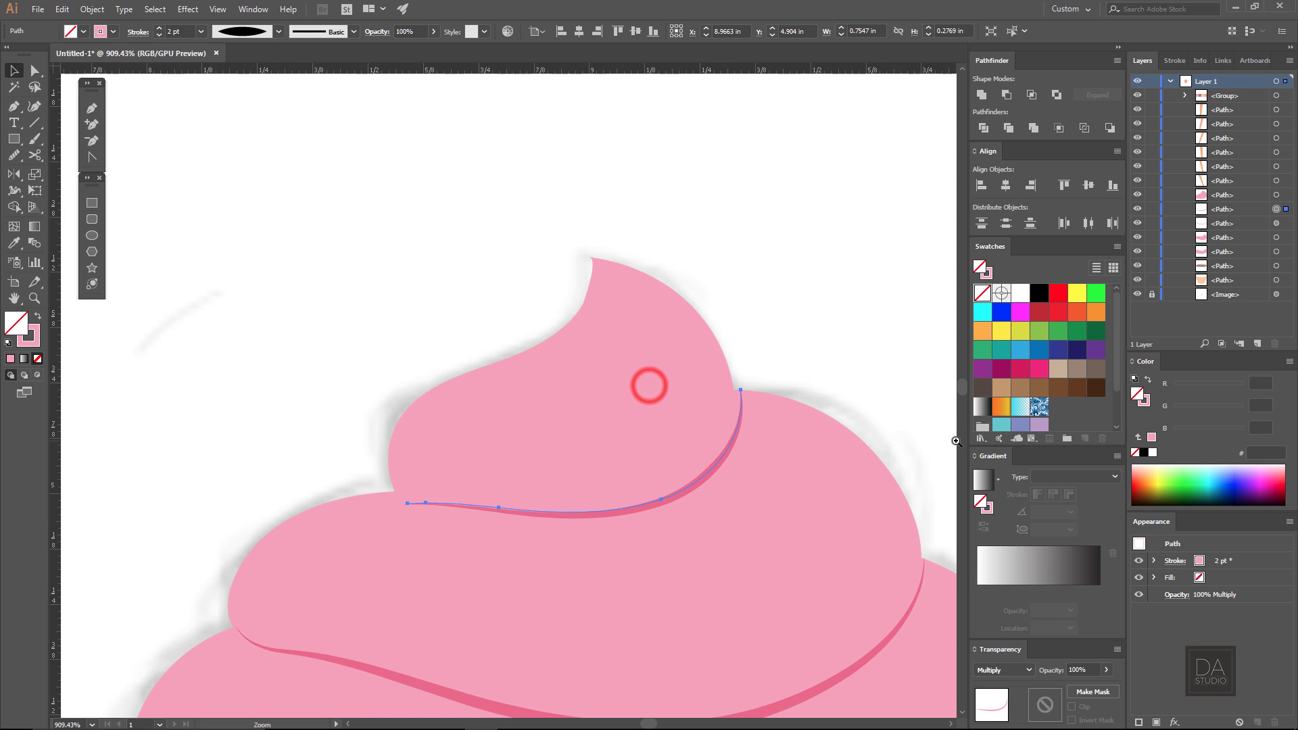
{"action": "left_click", "coordinate": [728, 452]}
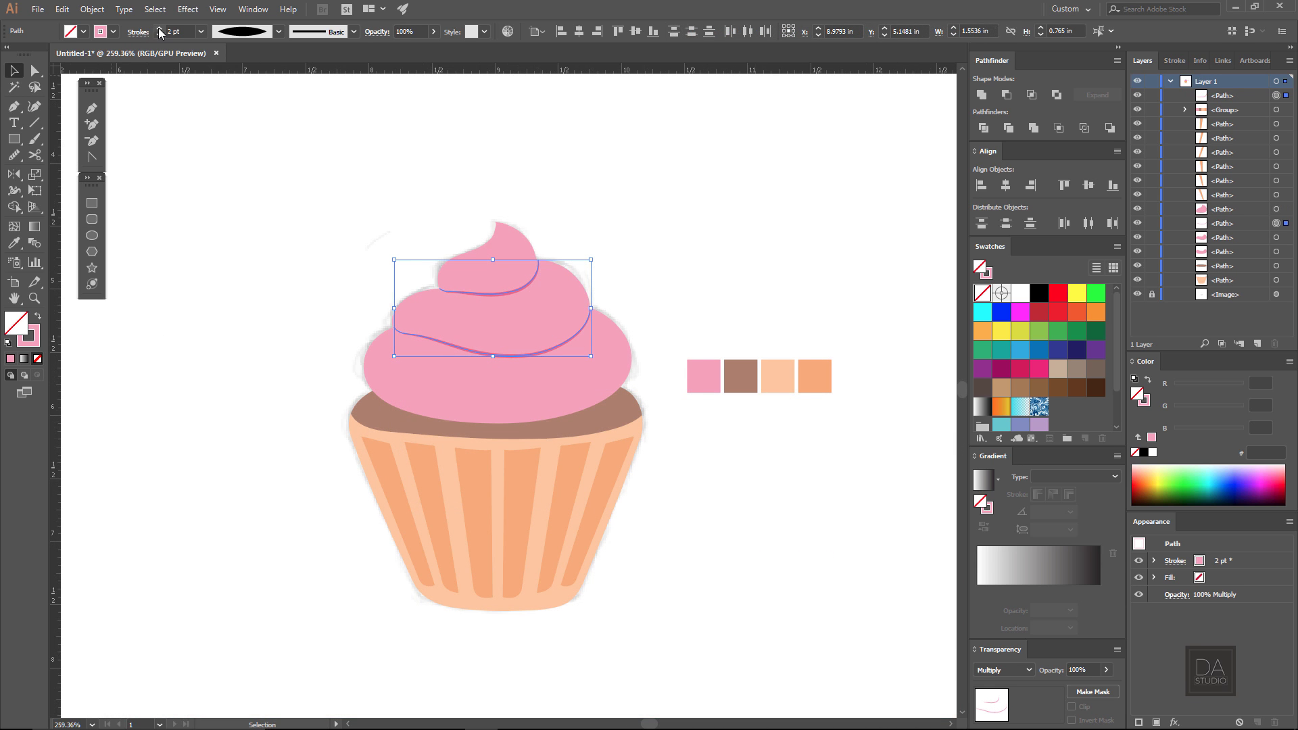
{"action": "left_click", "coordinate": [250, 252]}
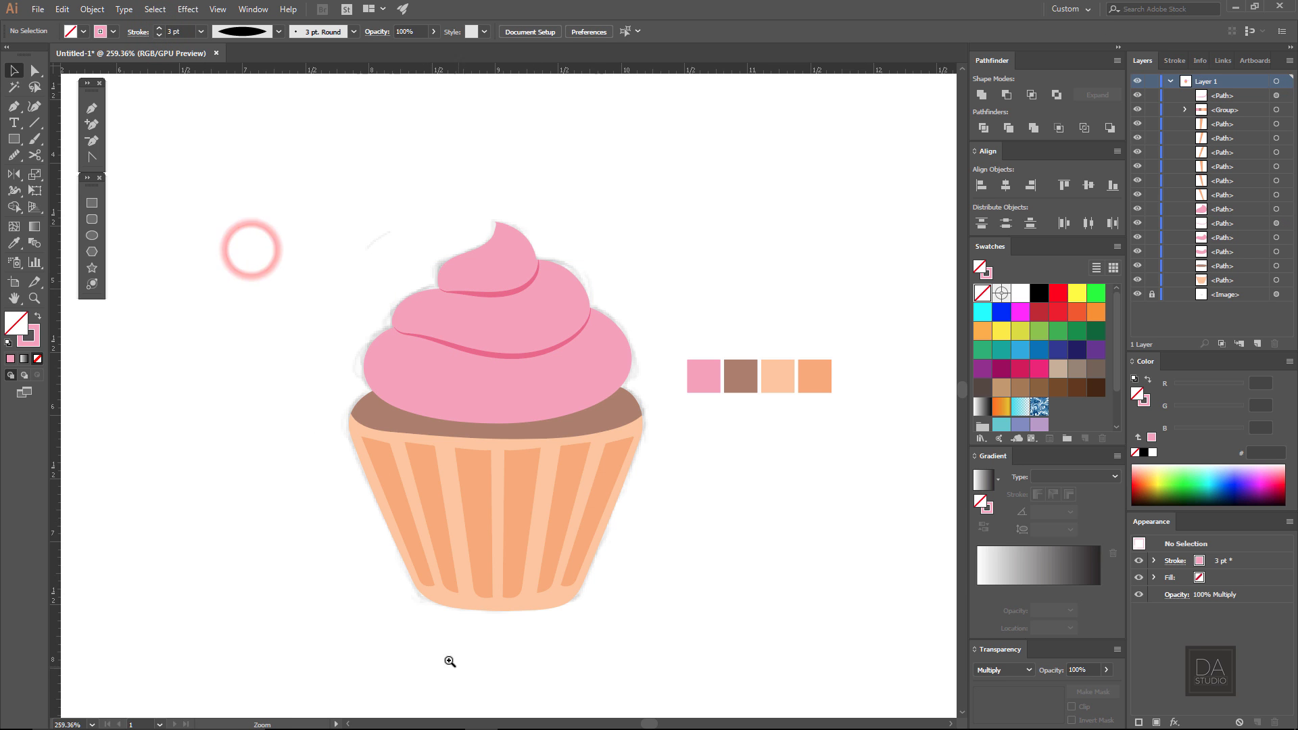
{"action": "left_click", "coordinate": [430, 638], "text": "ctrl"}
{"action": "left_click_drag", "start_coordinate": [359, 304], "coordinate": [396, 421]}
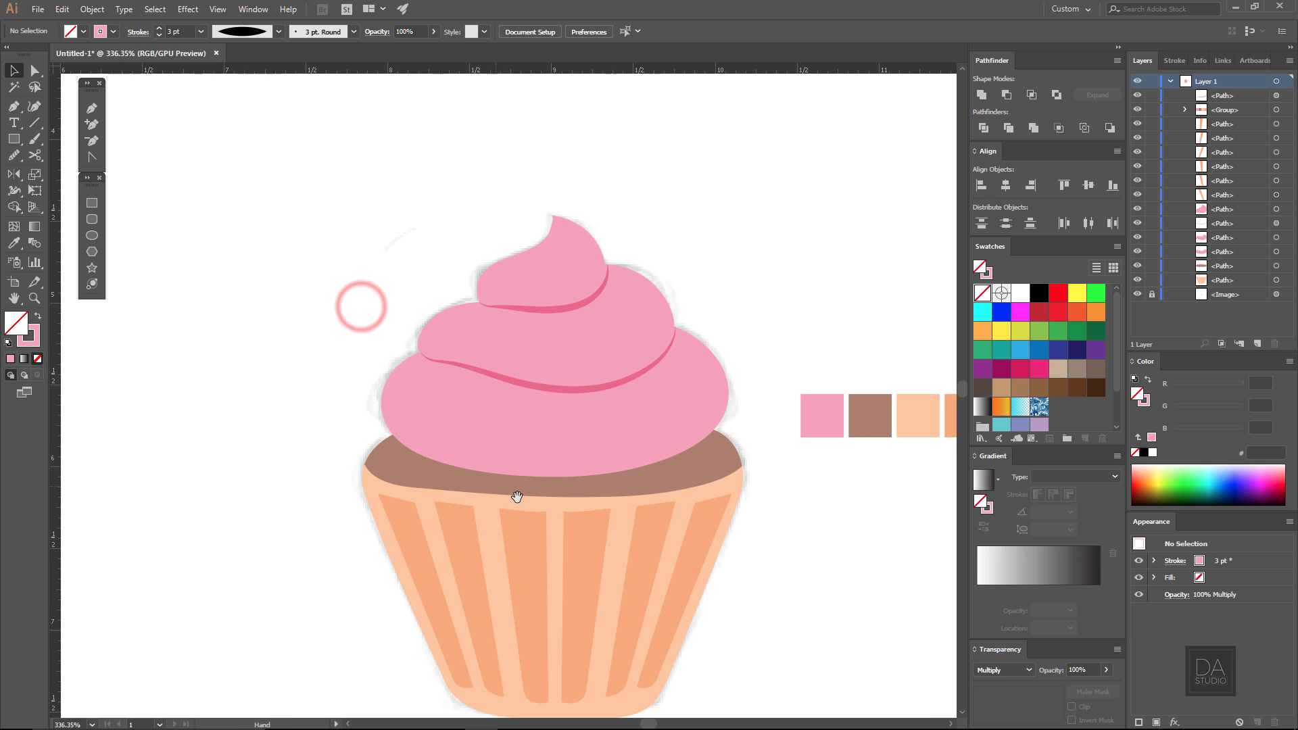
Draw a small tilted oval on the frosting's left side, swapping fill and stroke
{"action": "left_click", "coordinate": [95, 233]}
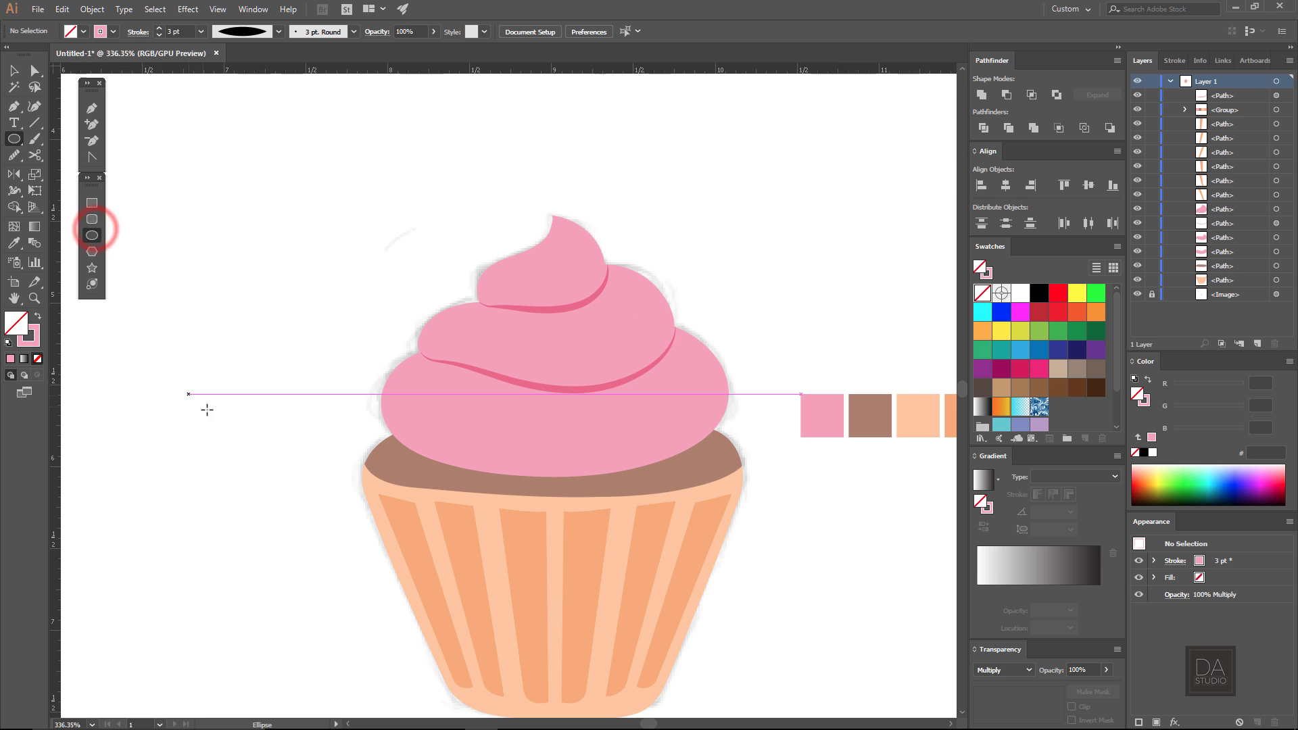
{"action": "left_click_drag", "start_coordinate": [428, 401], "coordinate": [521, 450]}
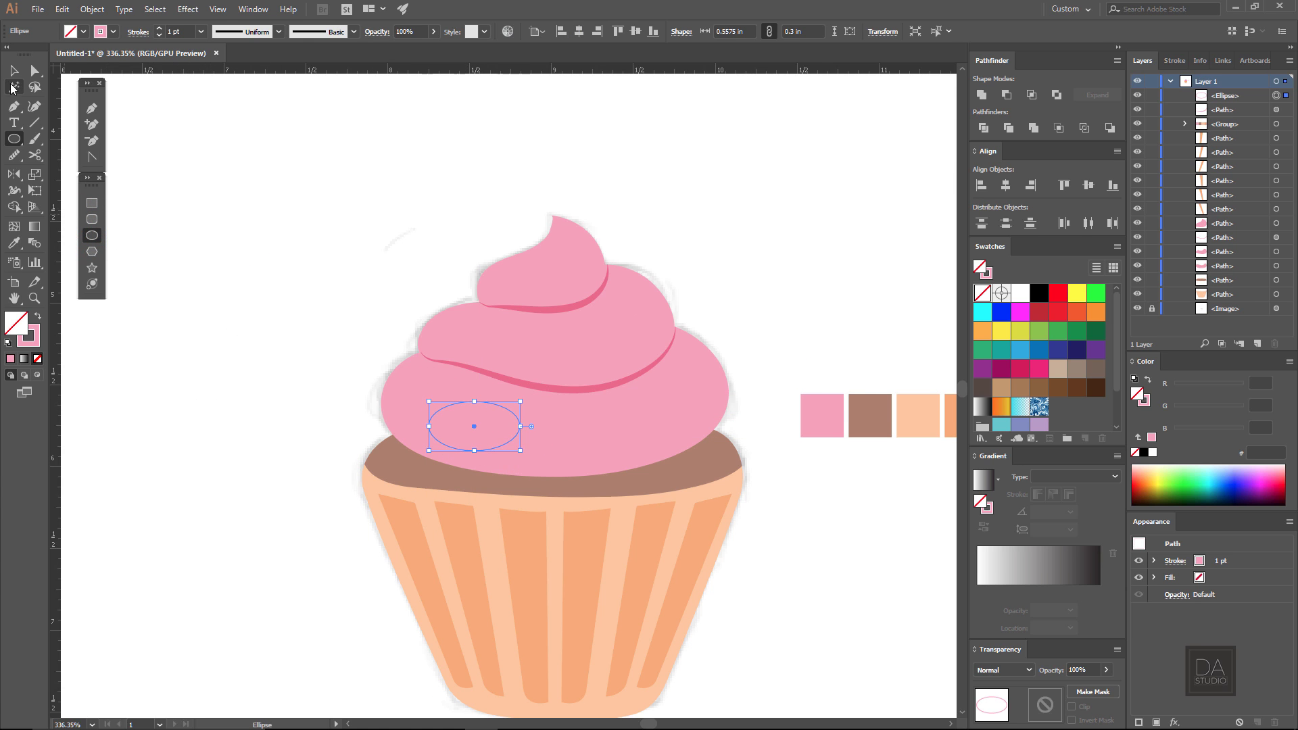
{"action": "left_click", "coordinate": [14, 71]}
{"action": "left_click_drag", "start_coordinate": [523, 452], "coordinate": [510, 465]}
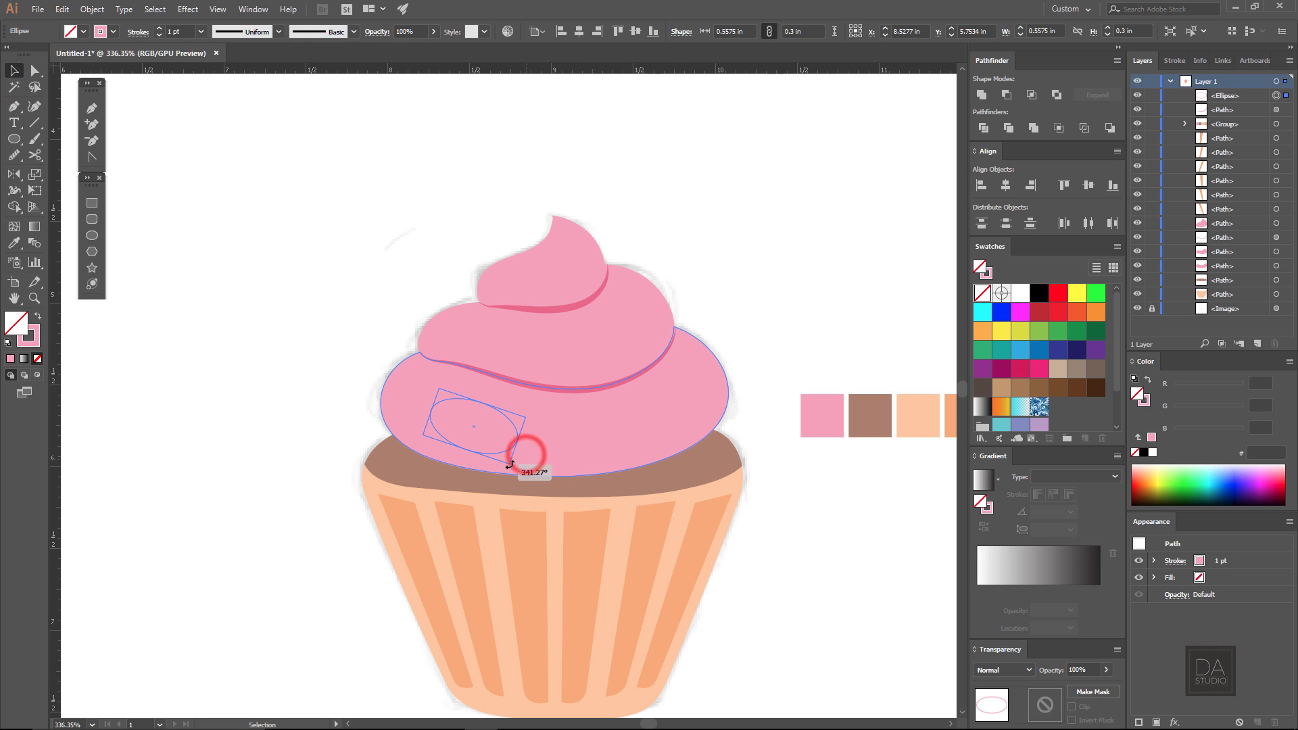
{"action": "left_click", "coordinate": [449, 420]}
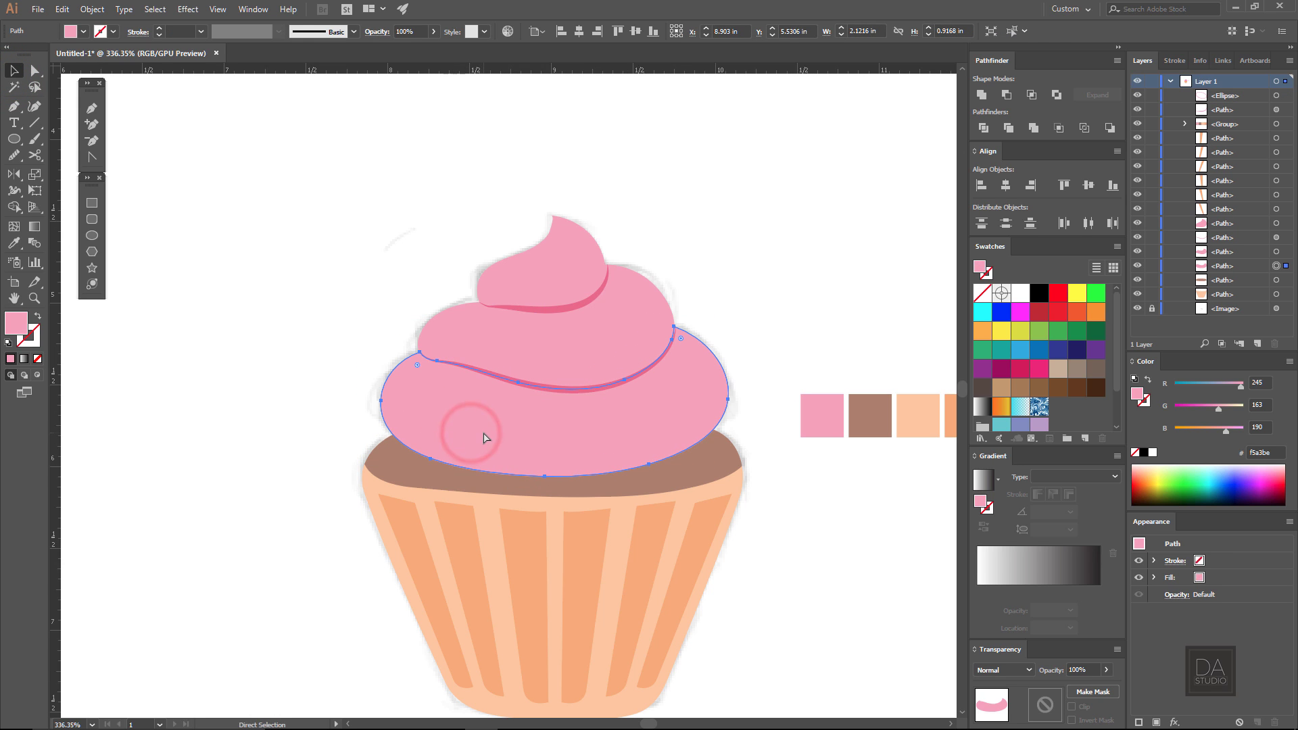
{"action": "left_click", "coordinate": [430, 419]}
{"action": "left_click", "coordinate": [38, 318]}
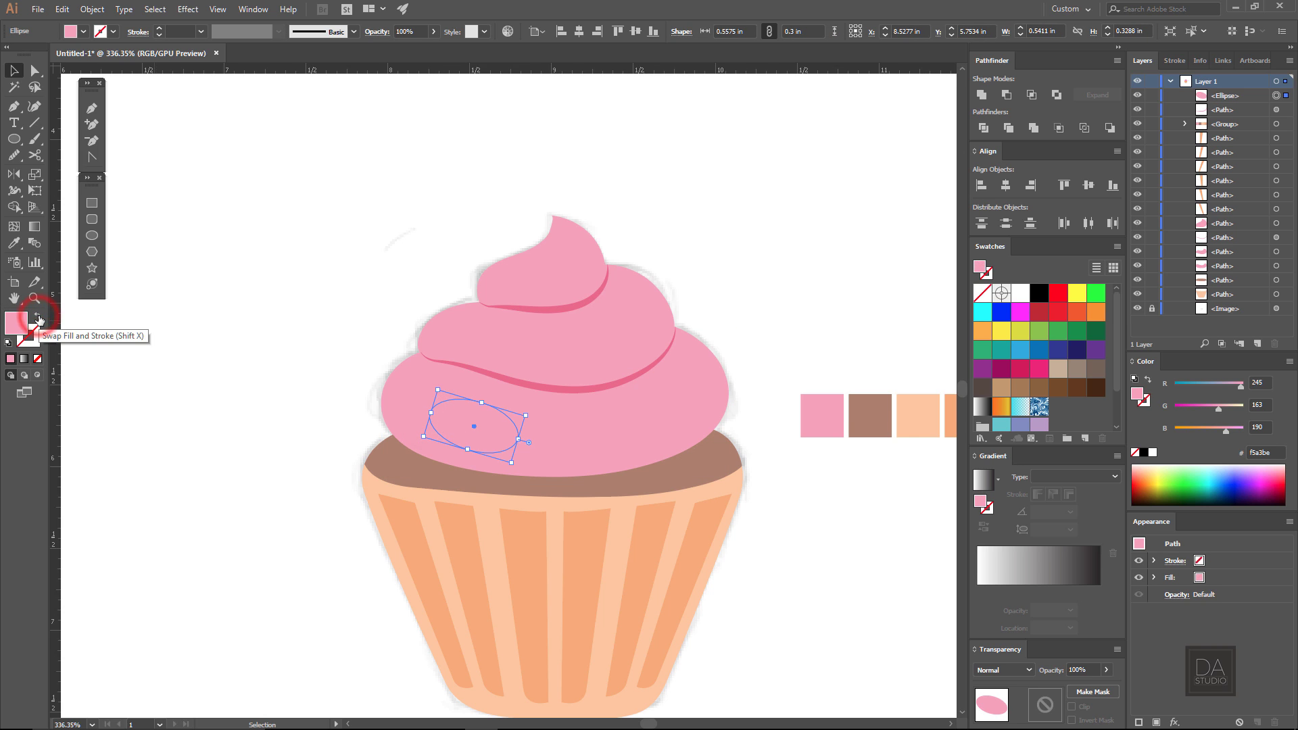
{"action": "left_click_drag", "start_coordinate": [473, 426], "coordinate": [452, 412]}
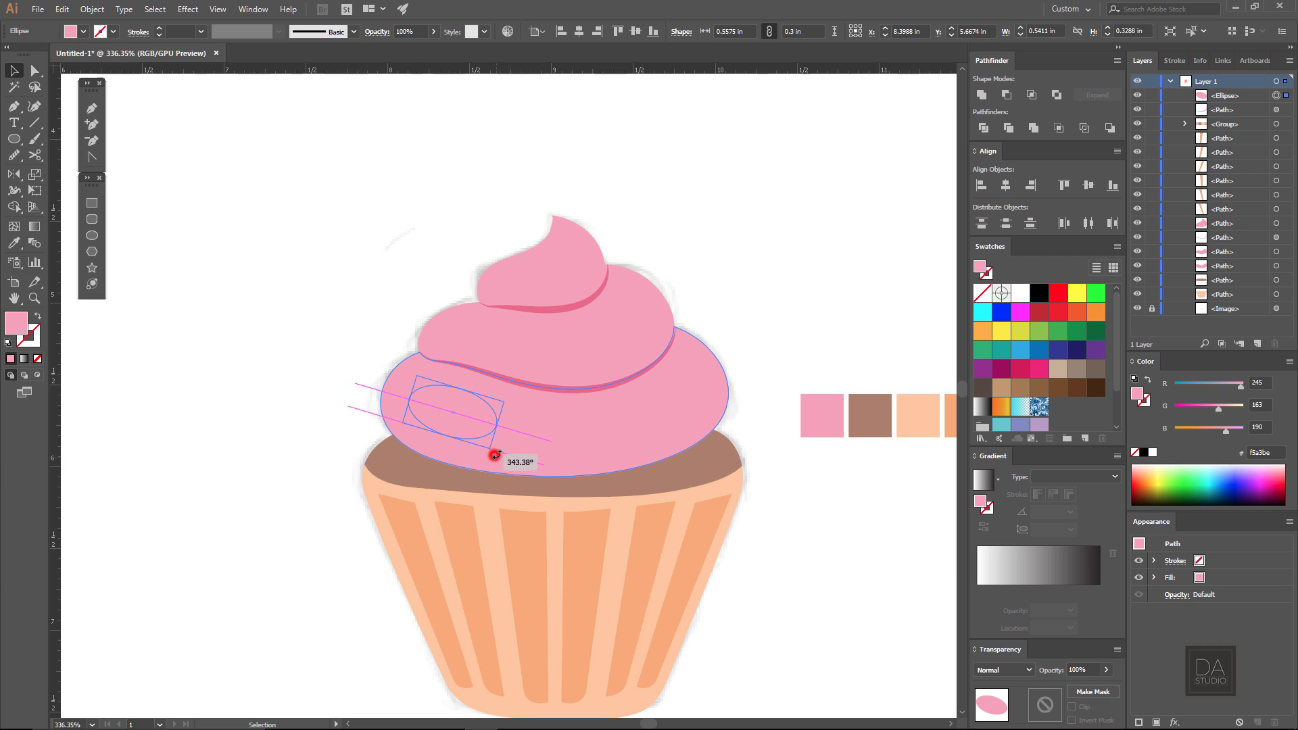
{"action": "left_click_drag", "start_coordinate": [498, 454], "coordinate": [501, 453]}
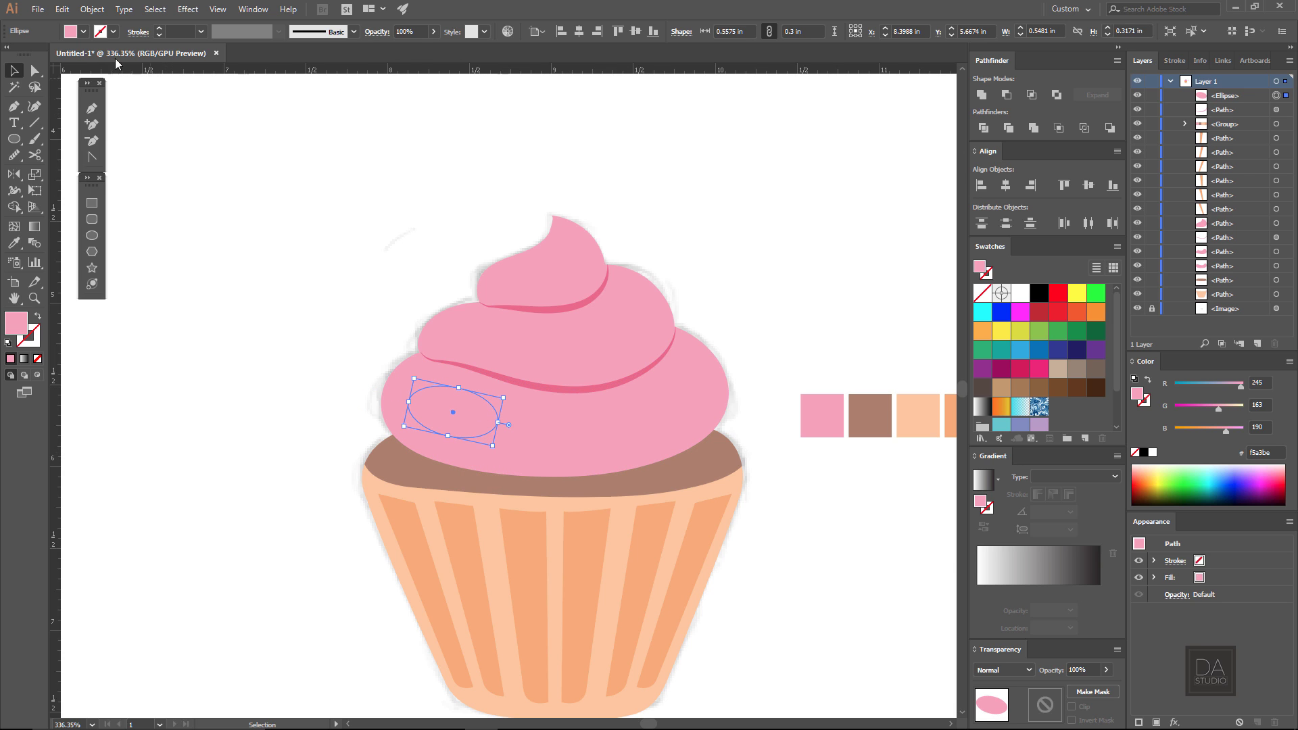
Fill the oval with light grey f2f2f2
{"action": "left_click", "coordinate": [83, 34]}
{"action": "left_click", "coordinate": [112, 106]}
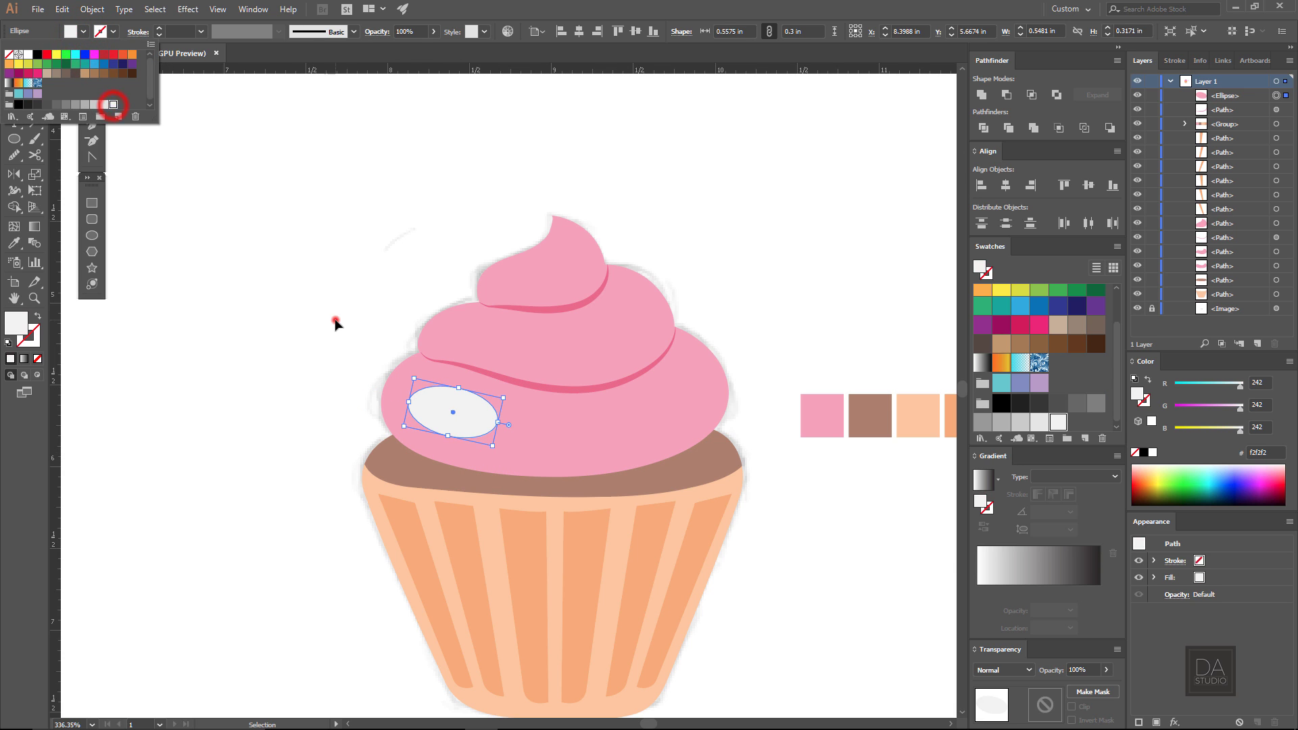
{"action": "left_click", "coordinate": [333, 318]}
{"action": "left_click", "coordinate": [434, 410]}
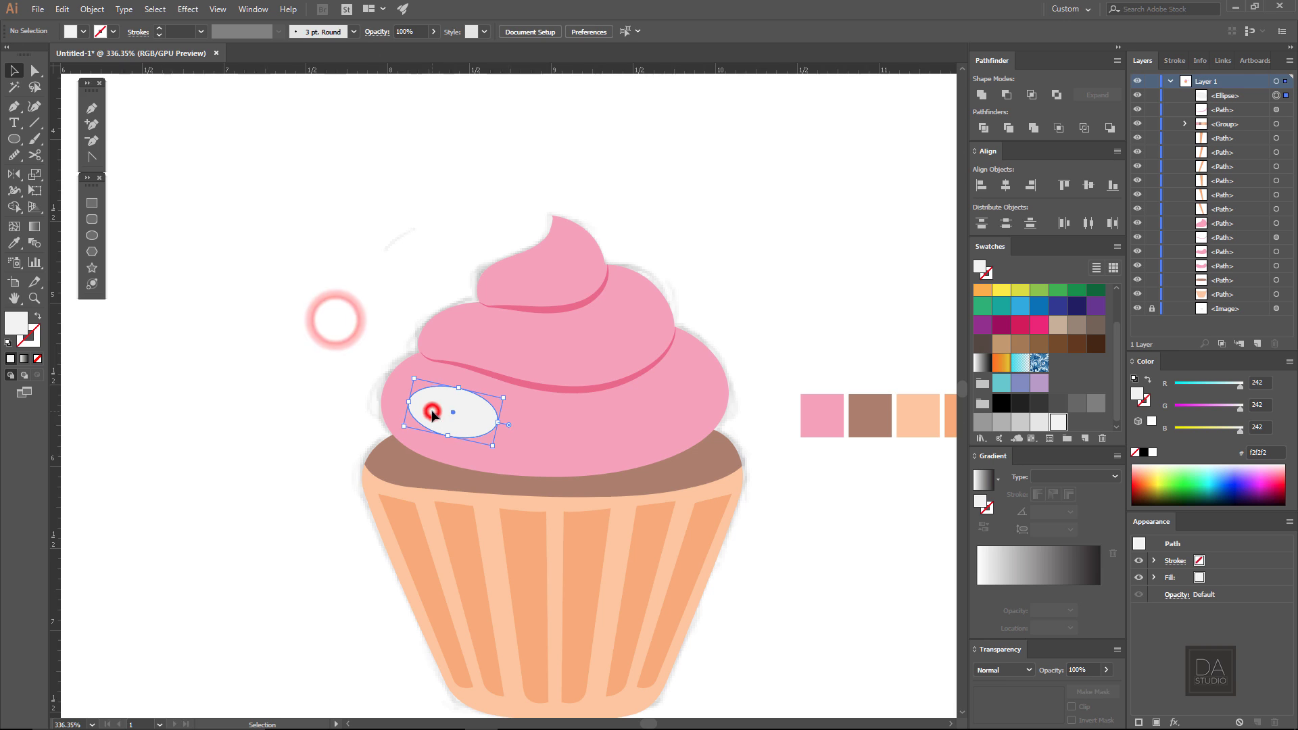
Set the oval's blend mode to Soft Light after trying Overlay
{"action": "left_click", "coordinate": [1004, 670]}
{"action": "left_click", "coordinate": [1014, 530]}
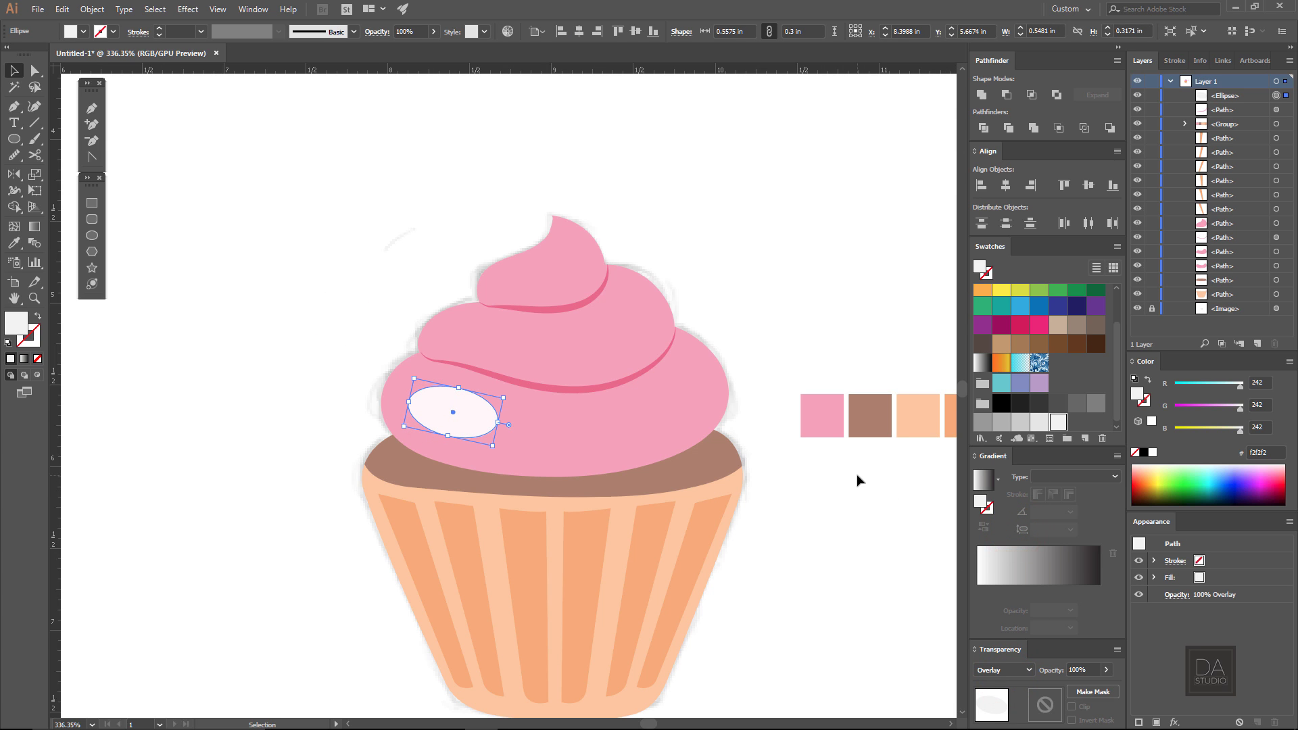
{"action": "left_click", "coordinate": [477, 428]}
{"action": "left_click", "coordinate": [1007, 670]}
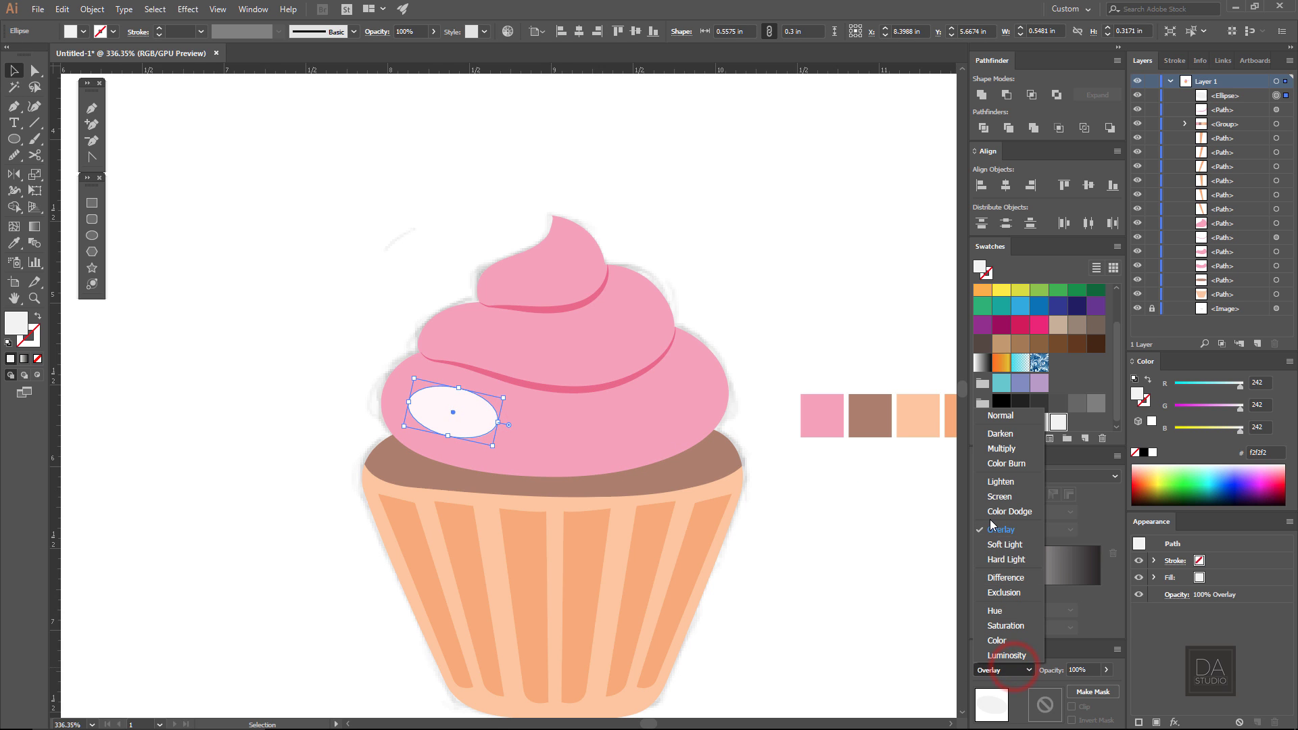
{"action": "left_click", "coordinate": [997, 544]}
{"action": "left_click", "coordinate": [849, 550]}
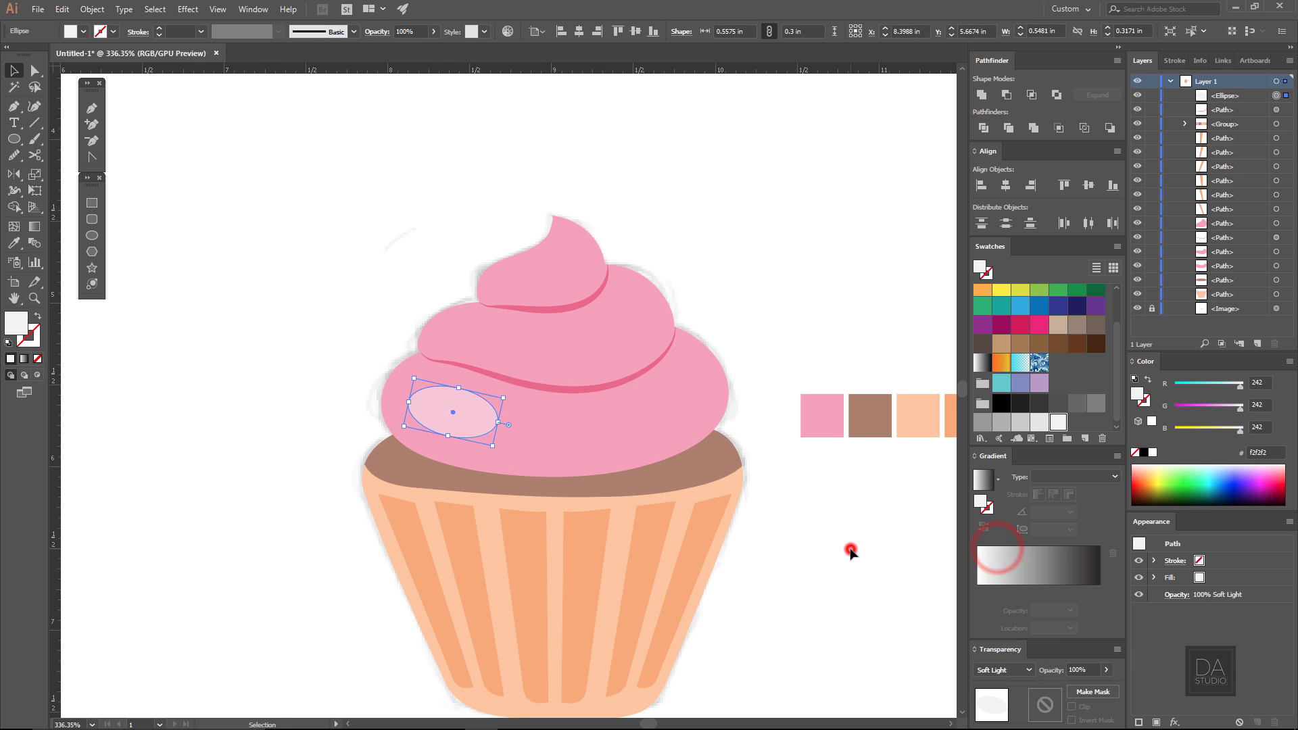
{"action": "left_click", "coordinate": [487, 426]}
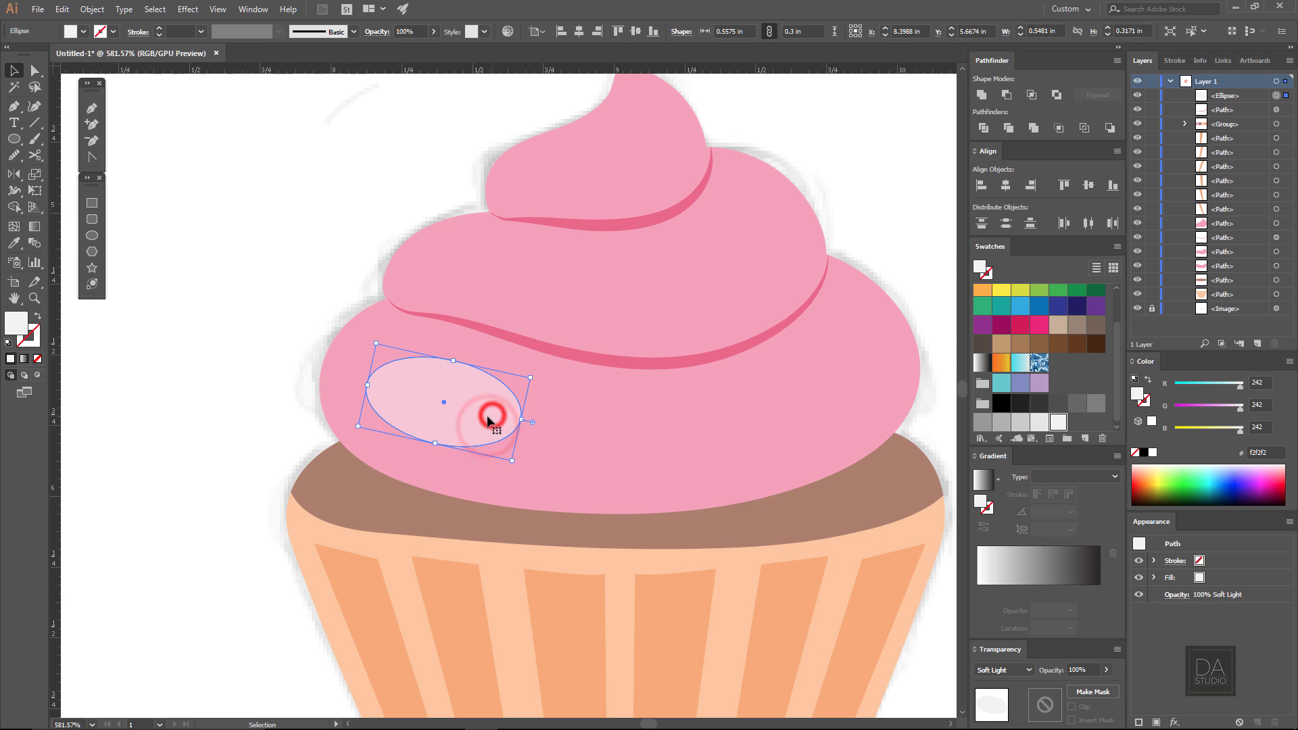
{"action": "left_click", "coordinate": [63, 9]}
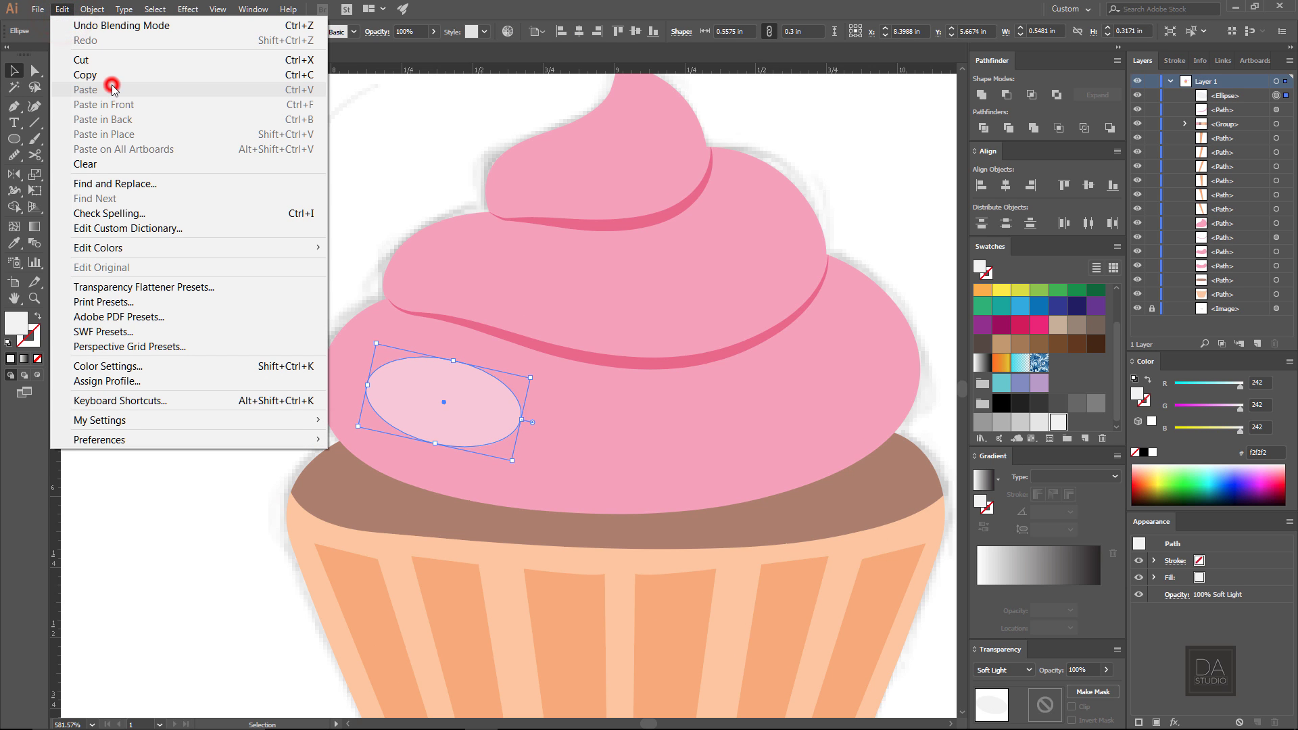
Paste a copy of the highlight oval in front and shrink it into a smaller inner ellipse
{"action": "left_click", "coordinate": [111, 86]}
{"action": "left_click", "coordinate": [63, 10]}
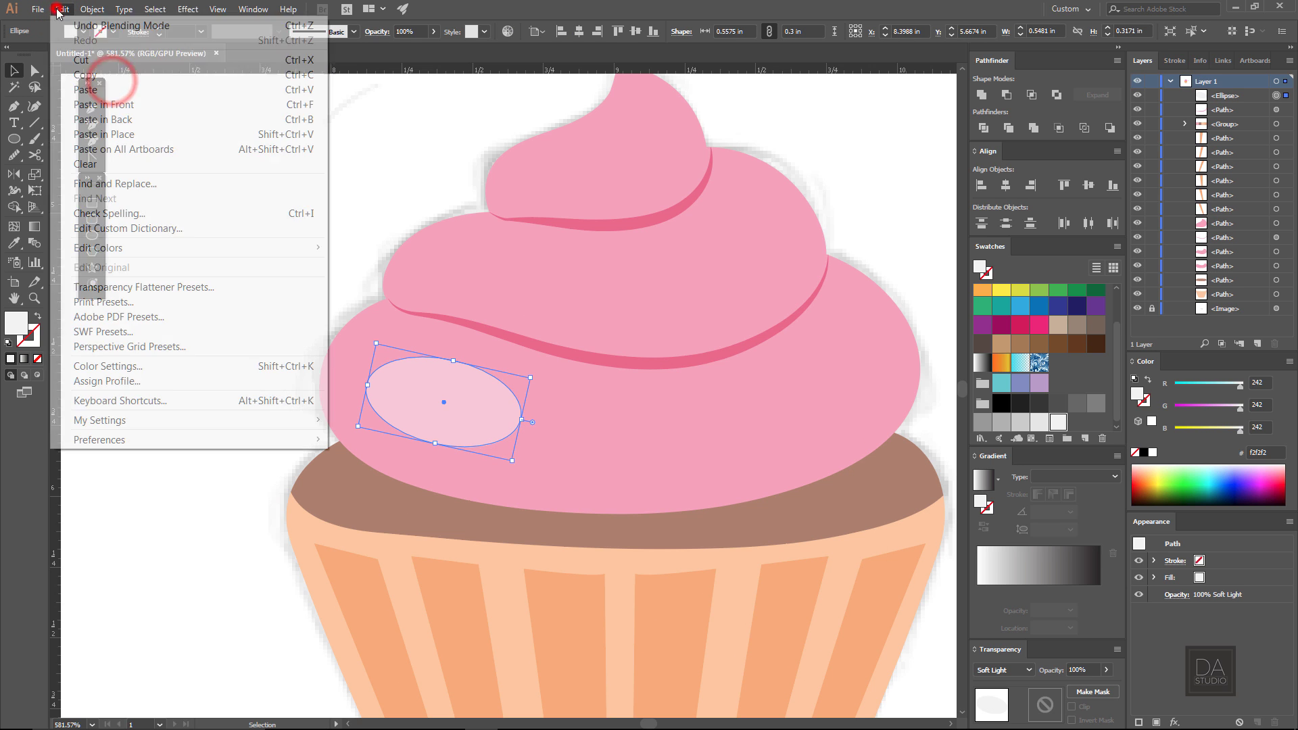
{"action": "left_click", "coordinate": [101, 104]}
{"action": "left_click", "coordinate": [522, 463], "text": "shift"}
{"action": "left_click_drag", "start_coordinate": [512, 462], "coordinate": [479, 448]}
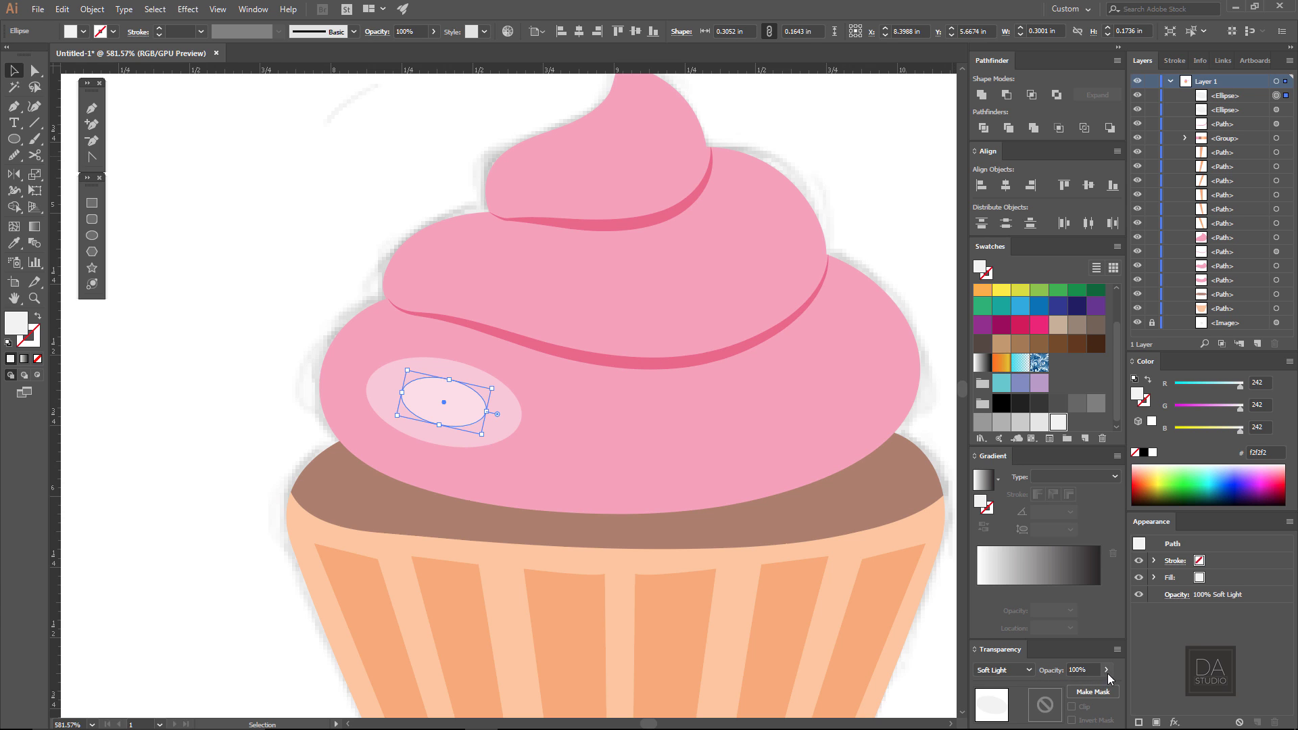
Set the inner ellipse to Normal blending at 50% opacity
{"action": "left_click", "coordinate": [1032, 671]}
{"action": "left_click", "coordinate": [1009, 411]}
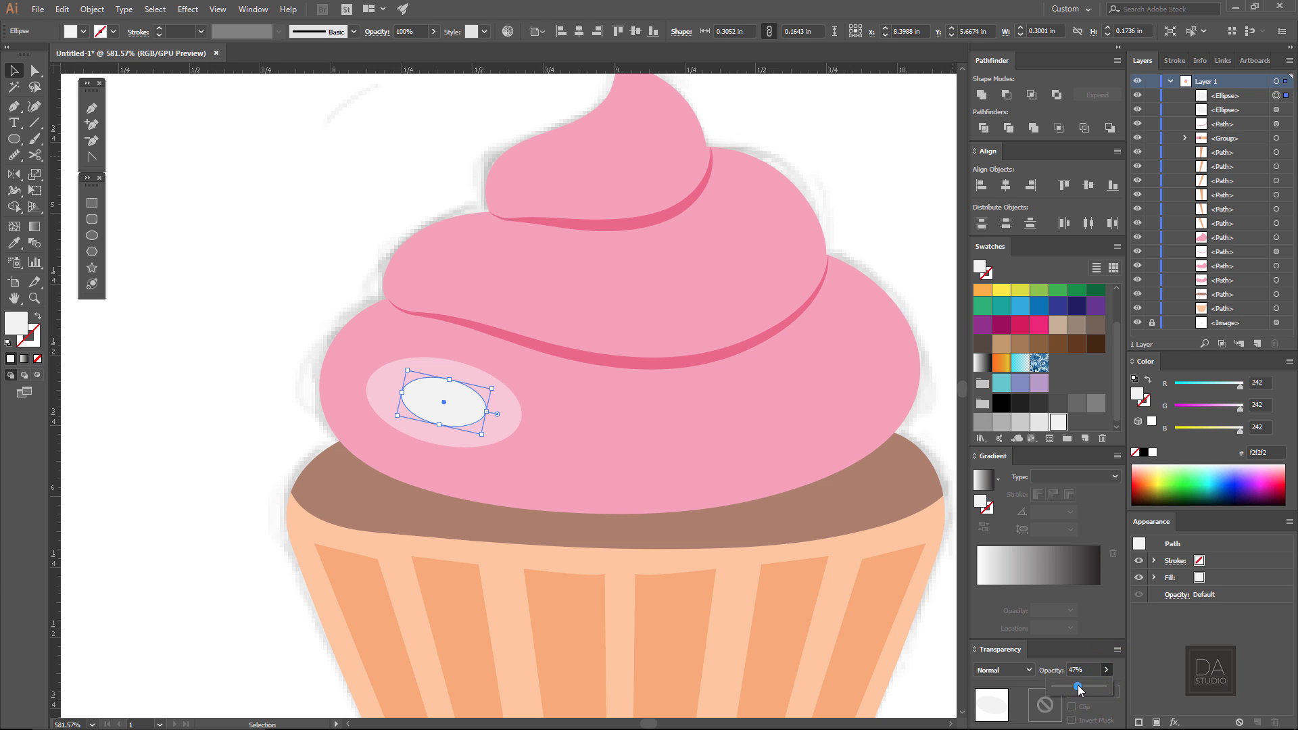
{"action": "left_click_drag", "start_coordinate": [1079, 686], "coordinate": [1081, 687]}
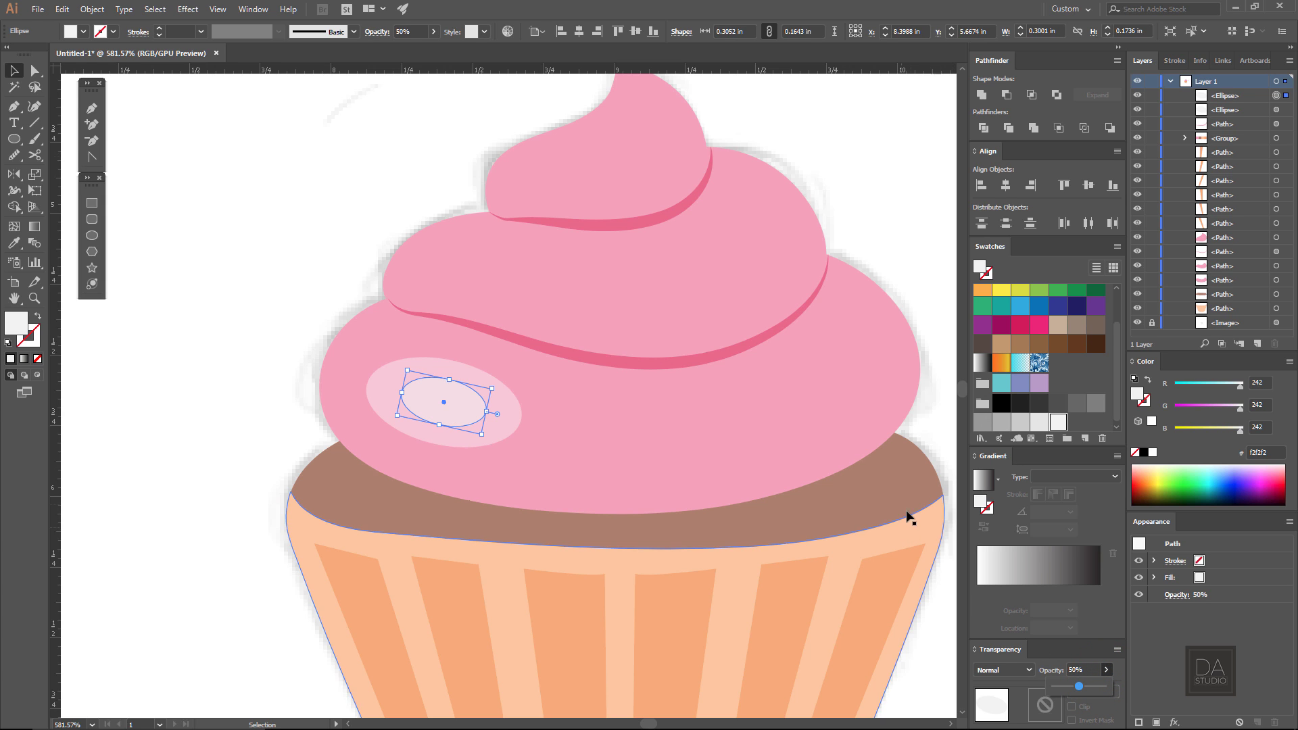
{"action": "left_click", "coordinate": [924, 426]}
{"action": "left_click", "coordinate": [454, 386]}
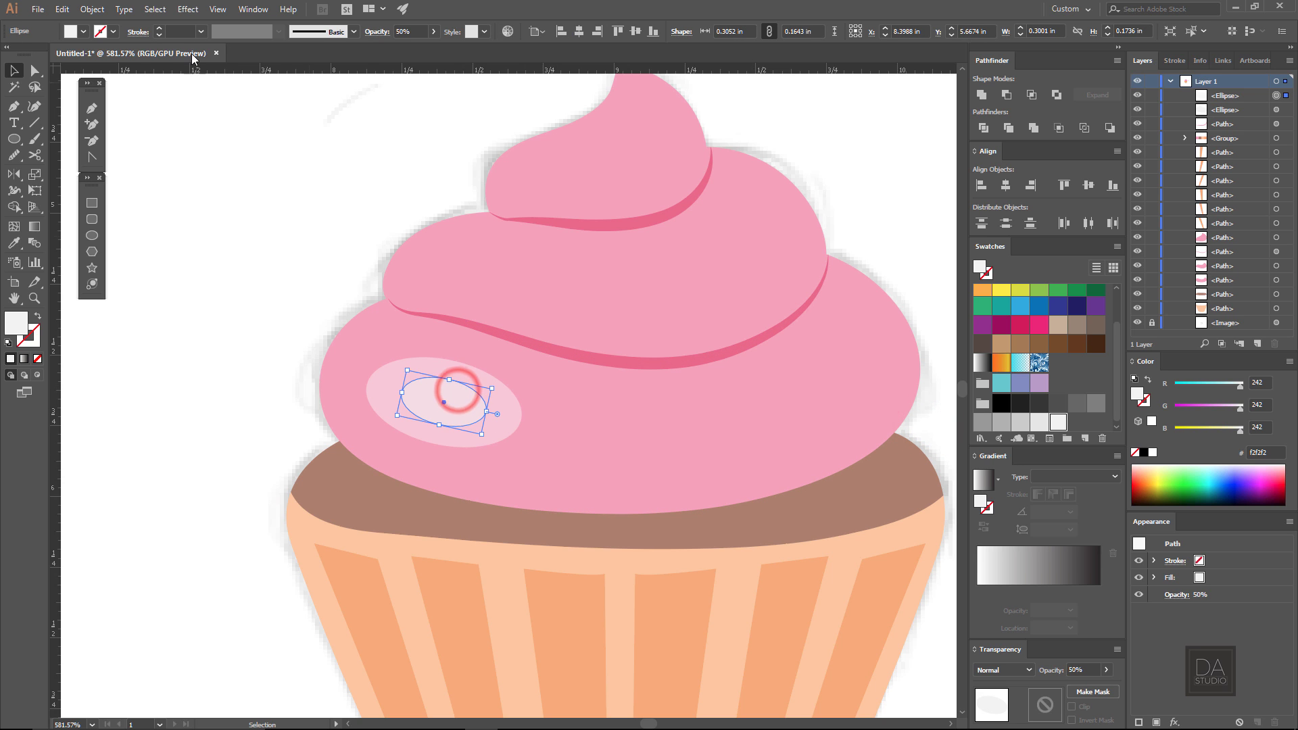
{"action": "left_click", "coordinate": [189, 9]}
{"action": "mouse_move", "coordinate": [223, 256]}
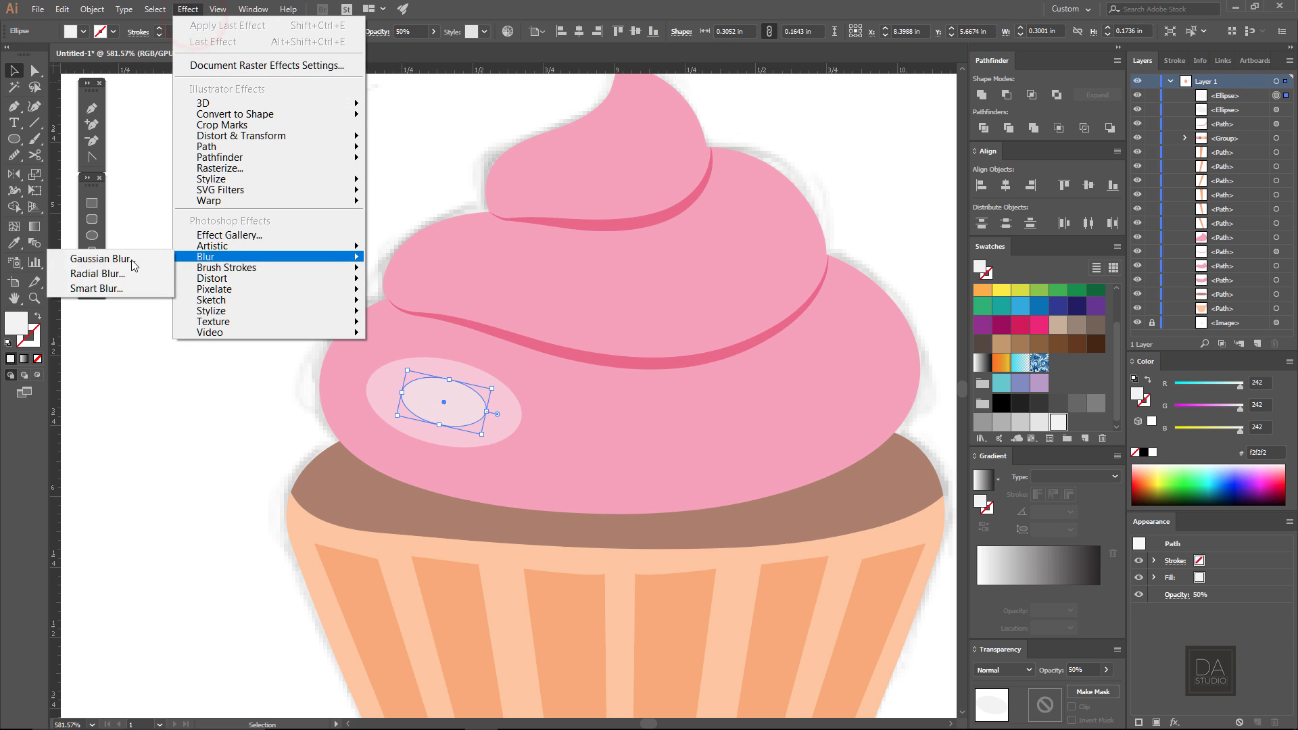
Apply a 2.4 px Gaussian Blur to the inner highlight oval
{"action": "left_click", "coordinate": [130, 257]}
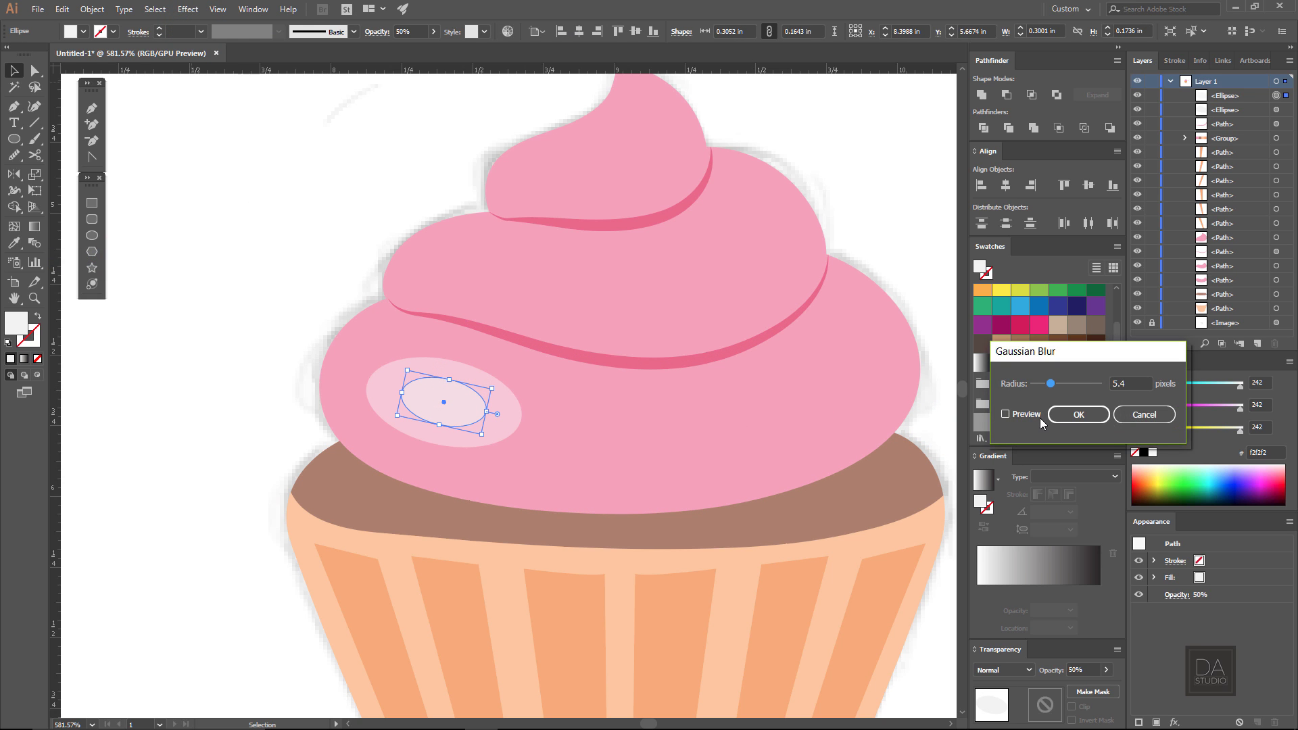
{"action": "left_click", "coordinate": [1040, 421]}
{"action": "left_click", "coordinate": [1063, 415]}
{"action": "left_click", "coordinate": [955, 392]}
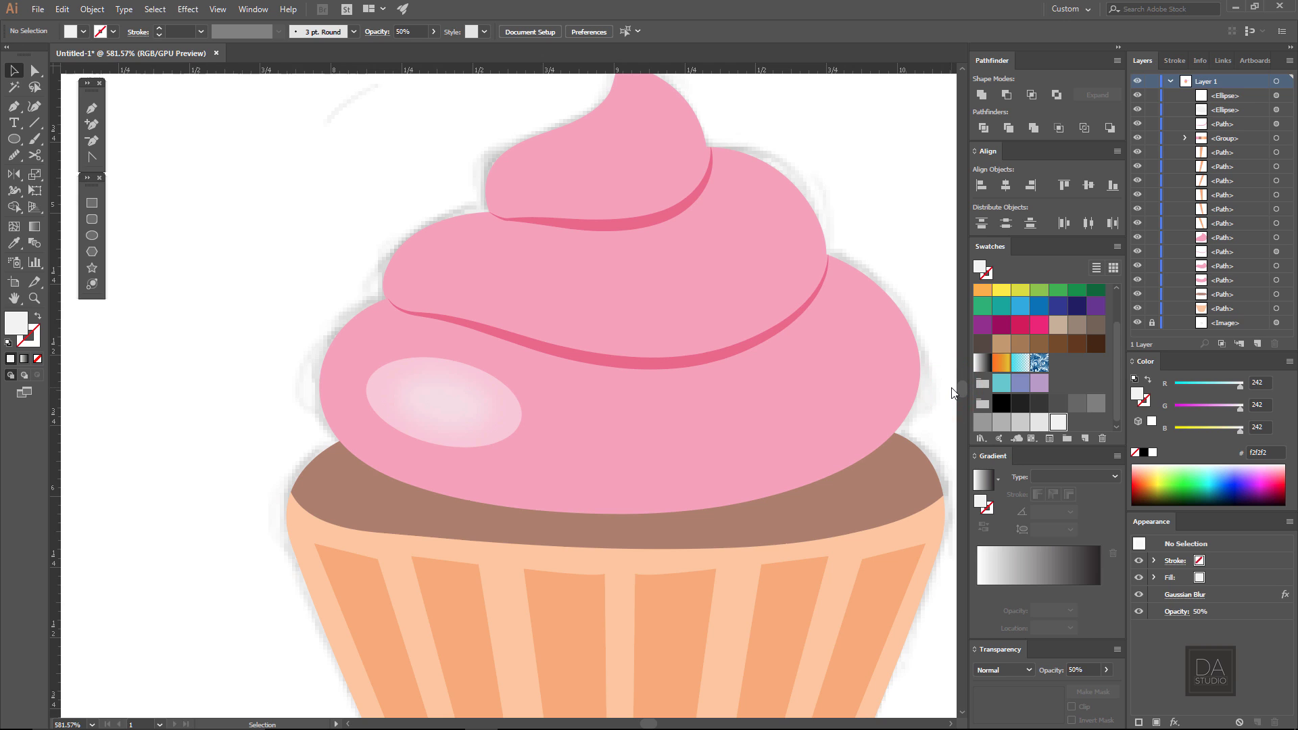
{"action": "left_click", "coordinate": [15, 70]}
{"action": "left_click", "coordinate": [449, 394]}
Duplicate the blurred highlights onto the middle and top frosting swirls, scaled down to fit
{"action": "left_click", "coordinate": [506, 417]}
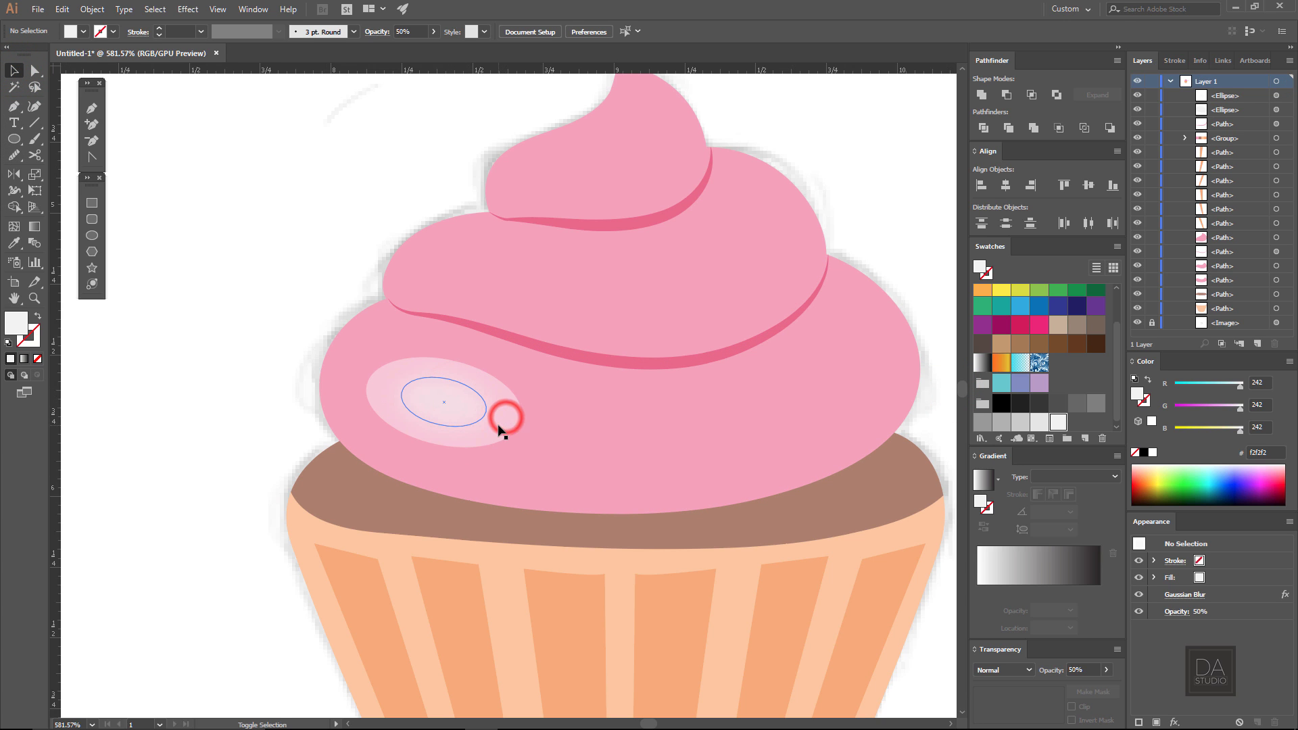
{"action": "left_click", "coordinate": [511, 428]}
{"action": "left_click", "coordinate": [458, 407]}
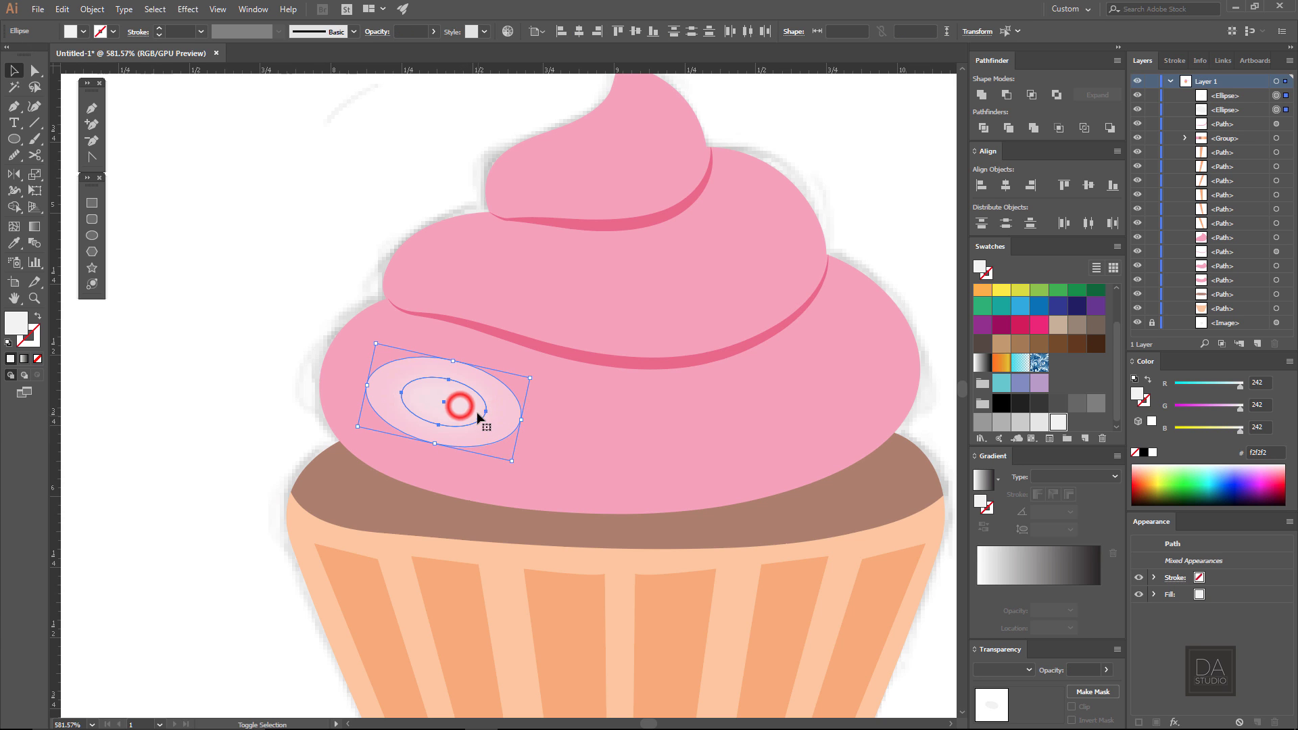
{"action": "left_click_drag", "start_coordinate": [471, 375], "coordinate": [501, 255]}
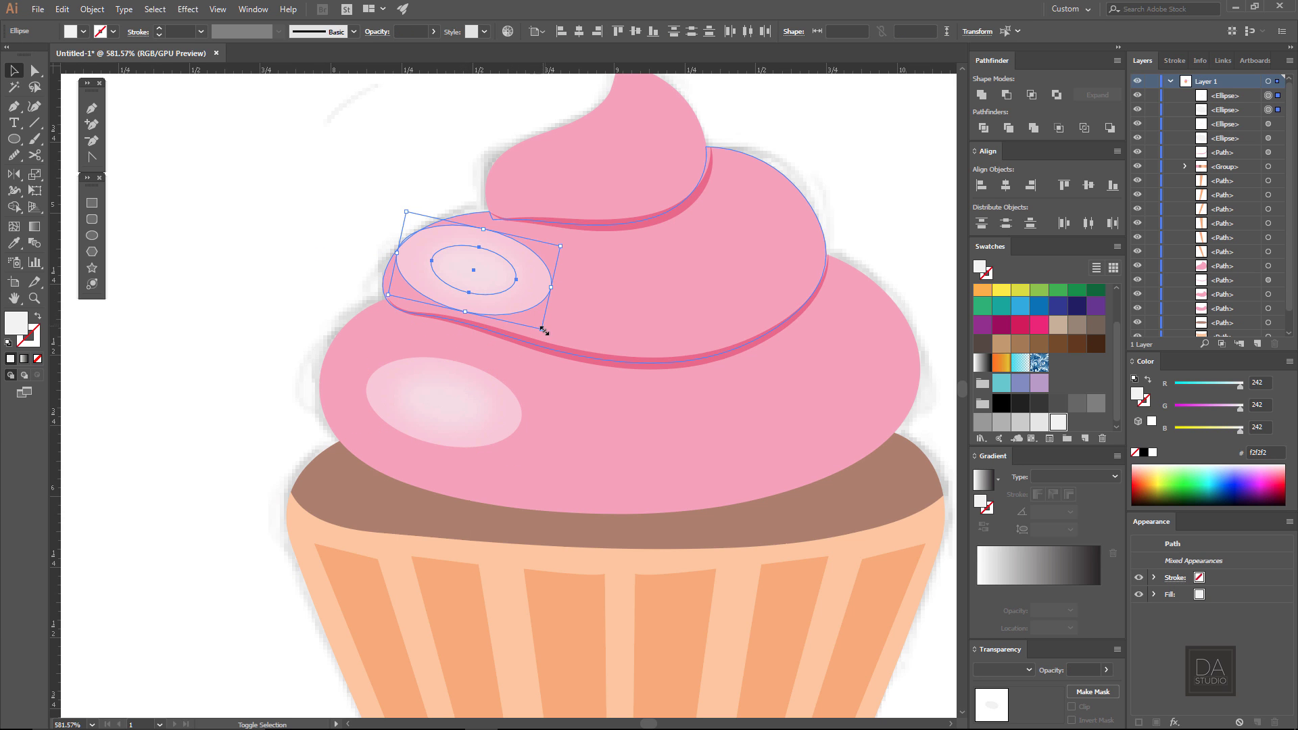
{"action": "left_click_drag", "start_coordinate": [544, 331], "coordinate": [516, 321]}
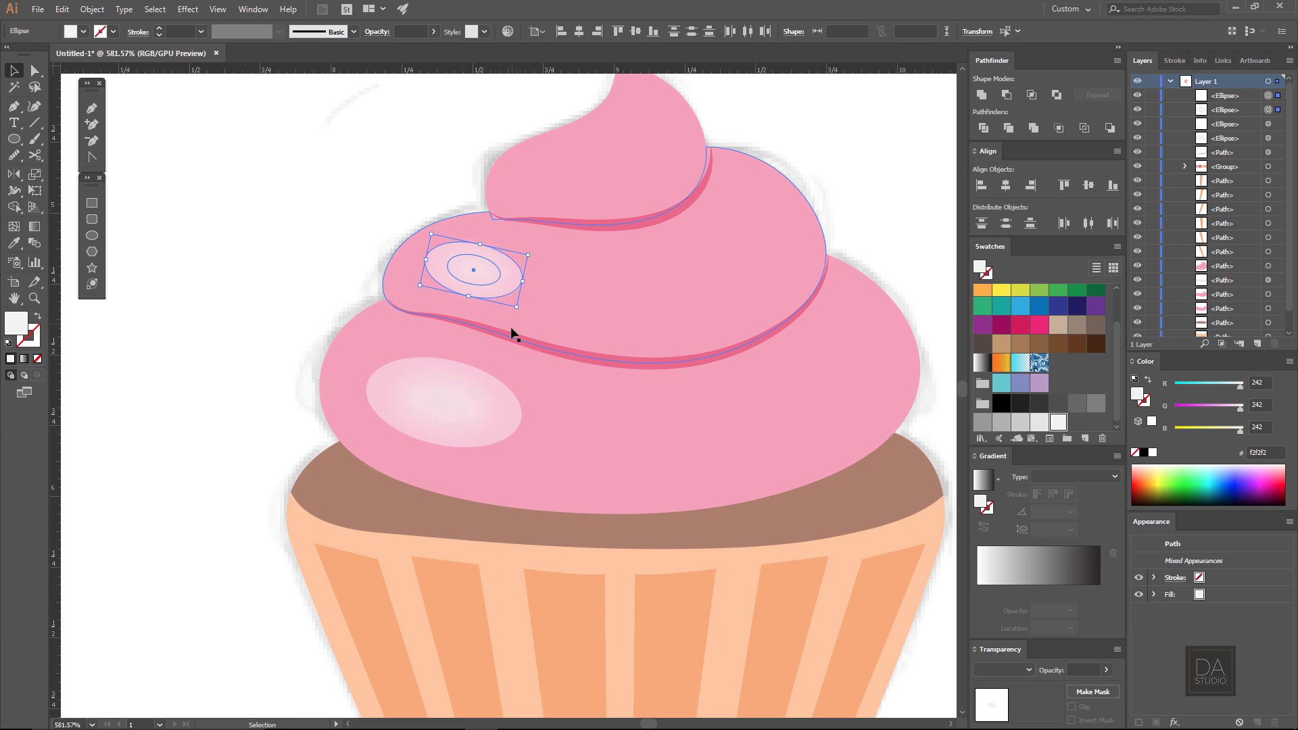
{"action": "left_click_drag", "start_coordinate": [512, 386], "coordinate": [478, 501]}
{"action": "mouse_move", "coordinate": [459, 392]}
{"action": "left_mouse_down"}
{"action": "mouse_move", "coordinate": [530, 310]}
{"action": "mouse_move", "coordinate": [536, 328]}
{"action": "left_mouse_up"}
{"action": "key", "text": "ctrl+shift+a"}
{"action": "key", "text": "ctrl+0"}
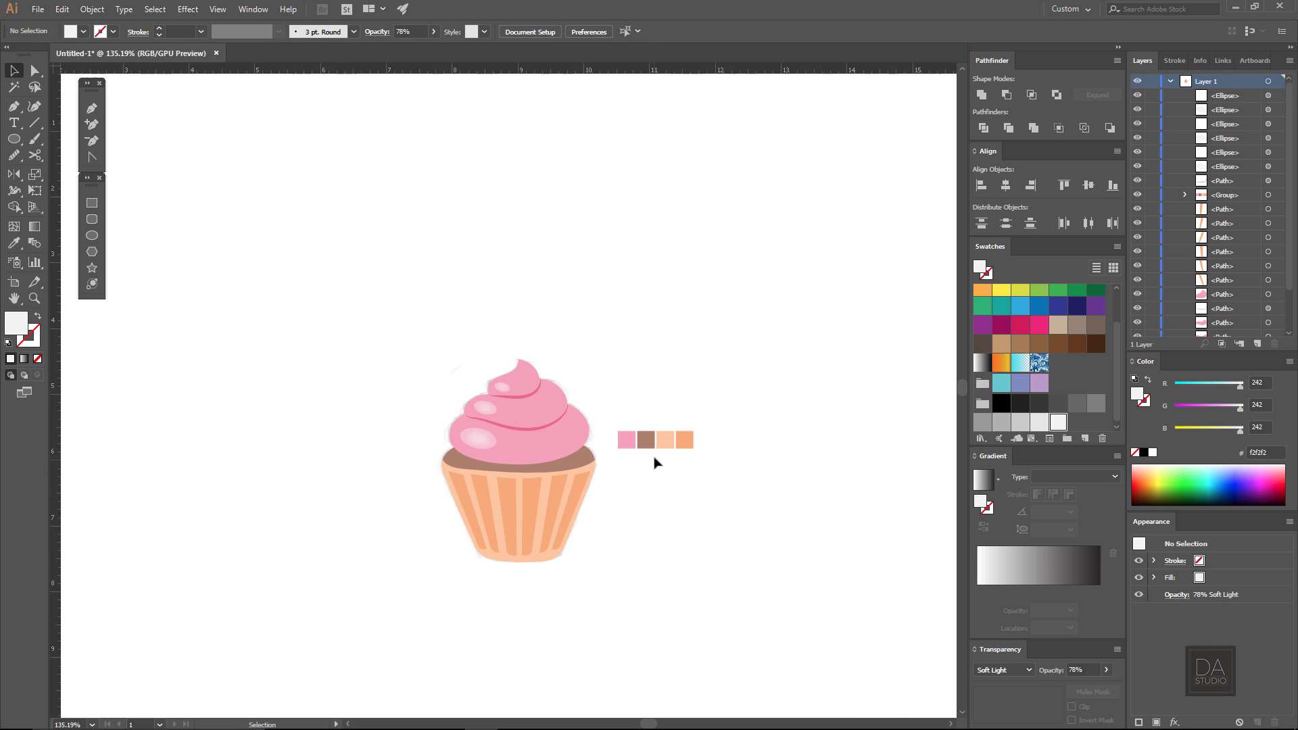
Rotate the colour swatch row upright and move it left of the cupcake
{"action": "left_click", "coordinate": [639, 440]}
{"action": "mouse_move", "coordinate": [696, 449]}
{"action": "left_mouse_down"}
{"action": "mouse_move", "coordinate": [620, 508]}
{"action": "mouse_move", "coordinate": [700, 456]}
{"action": "left_mouse_up"}
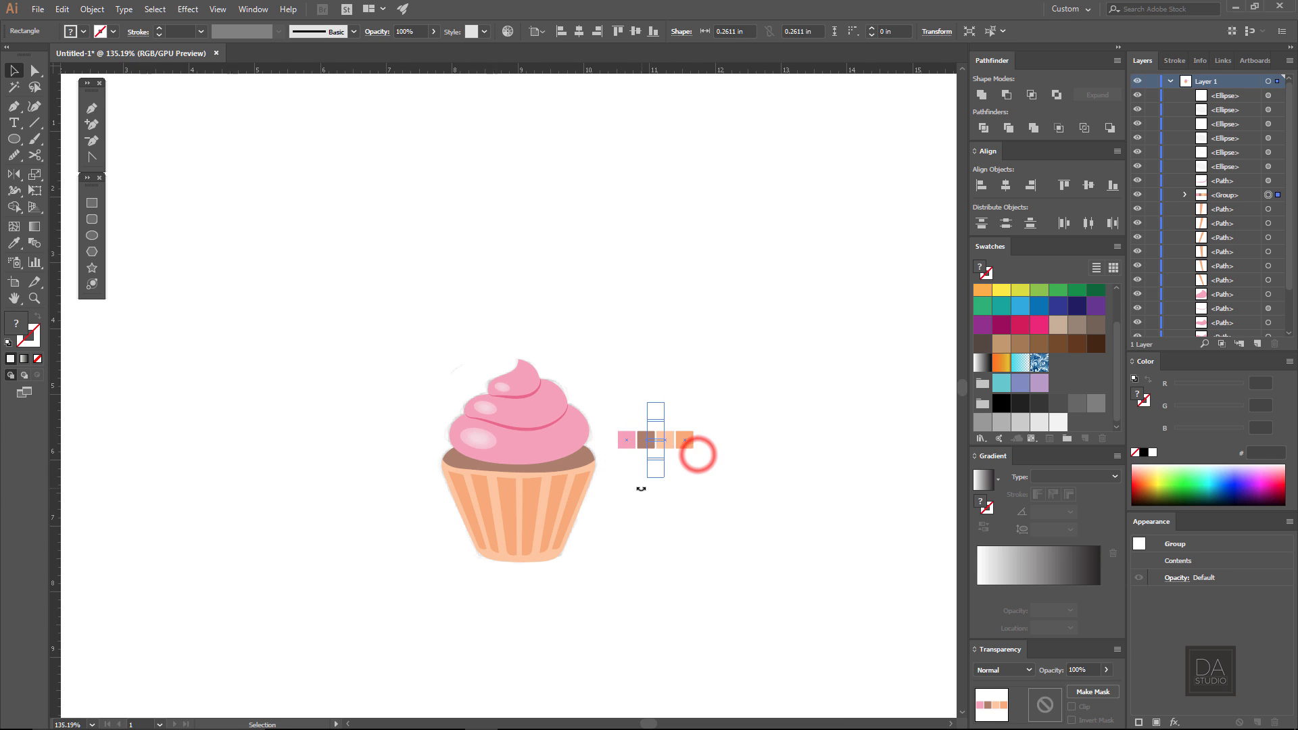
{"action": "mouse_move", "coordinate": [641, 488]}
{"action": "left_mouse_down"}
{"action": "mouse_move", "coordinate": [659, 474]}
{"action": "mouse_move", "coordinate": [349, 474]}
{"action": "left_mouse_up"}
{"action": "left_click", "coordinate": [447, 565]}
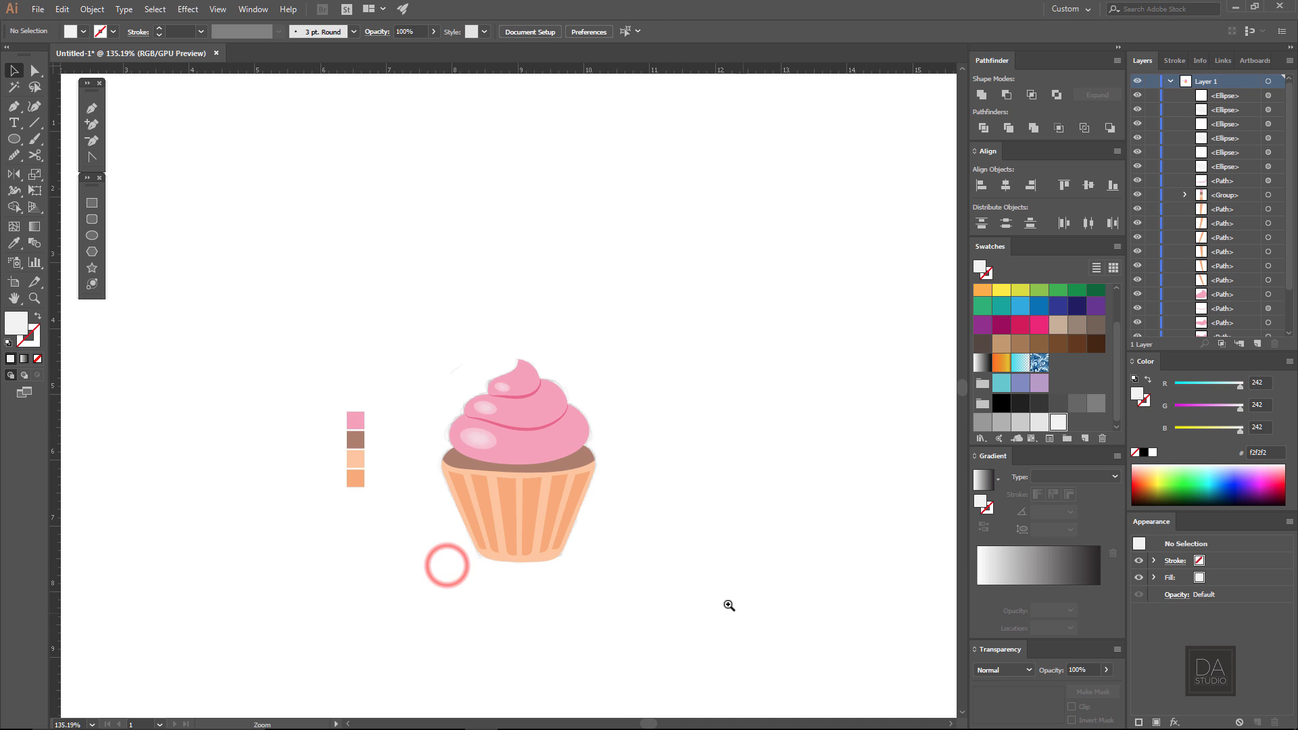
{"action": "left_click", "coordinate": [724, 602], "text": "alt"}
{"action": "left_click_drag", "start_coordinate": [716, 643], "coordinate": [608, 498]}
{"action": "left_click_drag", "start_coordinate": [530, 443], "coordinate": [711, 430]}
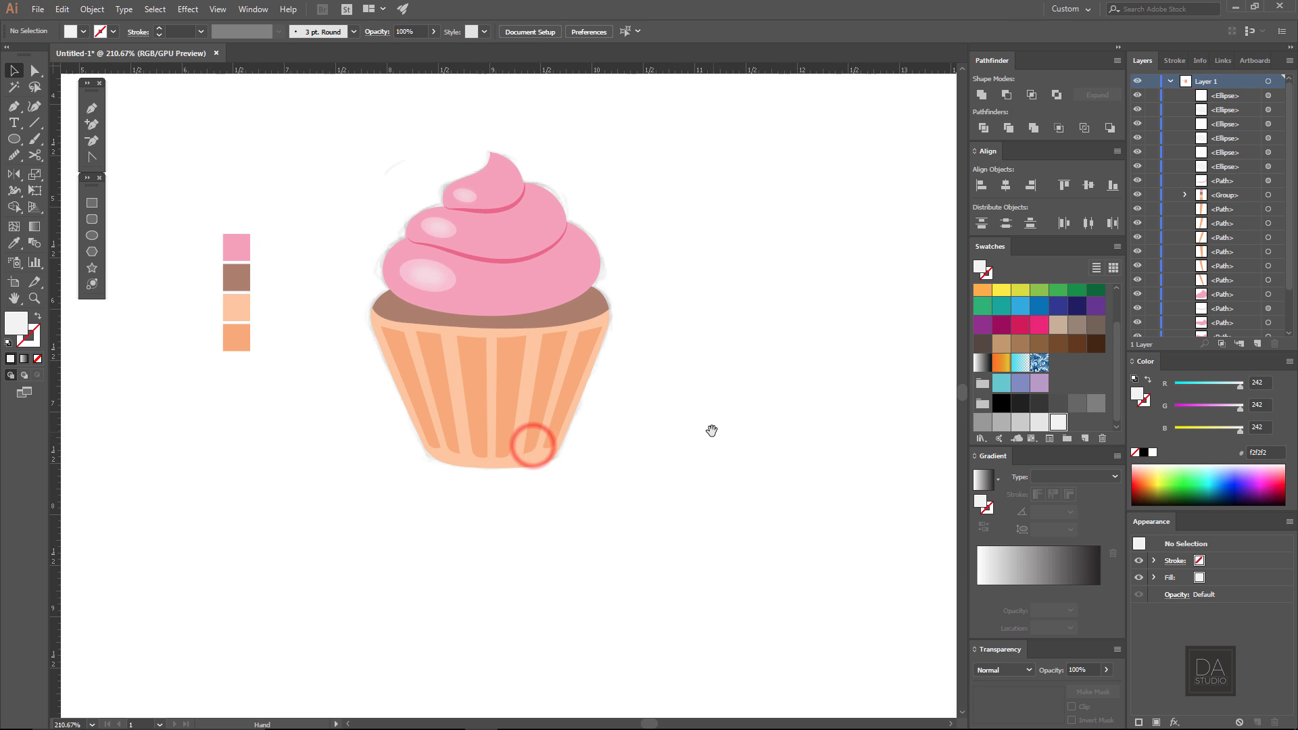
{"action": "left_click", "coordinate": [91, 235]}
Draw a dark grey ellipse, flatten it under the cupcake and send it to back
{"action": "left_click_drag", "start_coordinate": [674, 350], "coordinate": [777, 453]}
{"action": "key", "text": "v"}
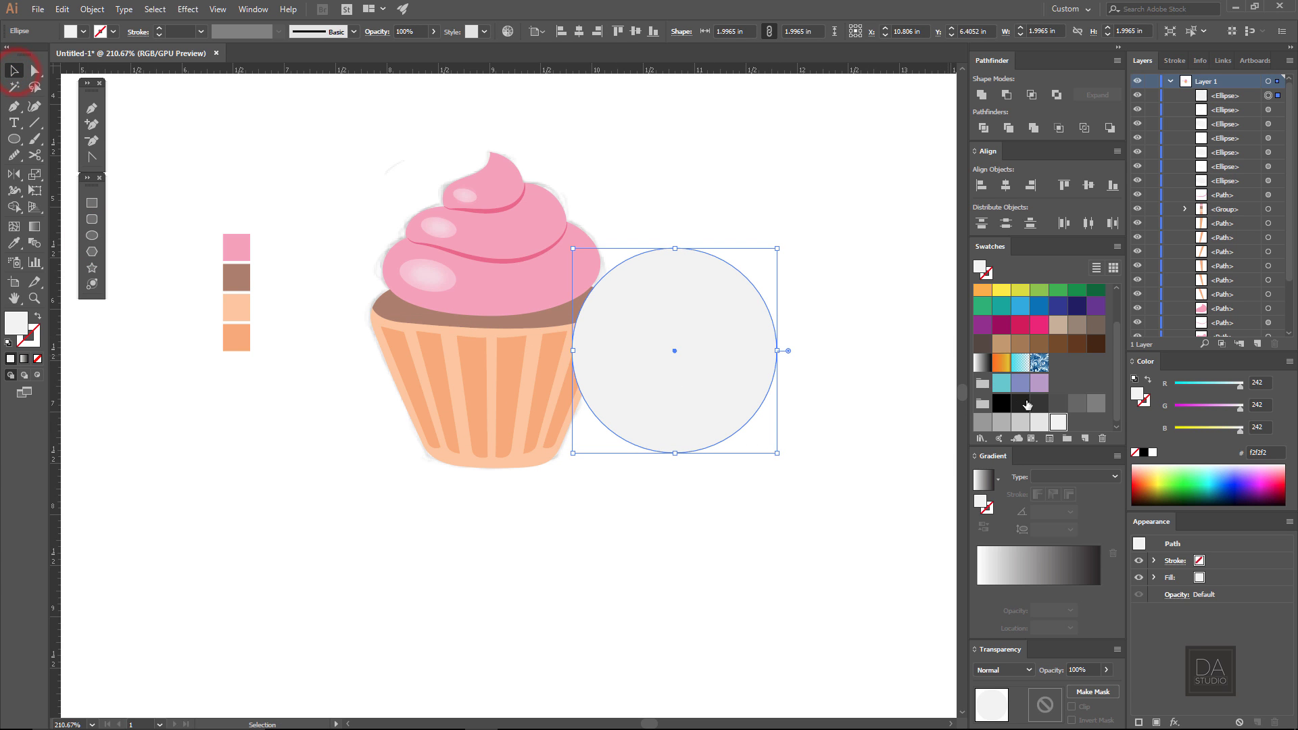
{"action": "left_click", "coordinate": [1020, 407]}
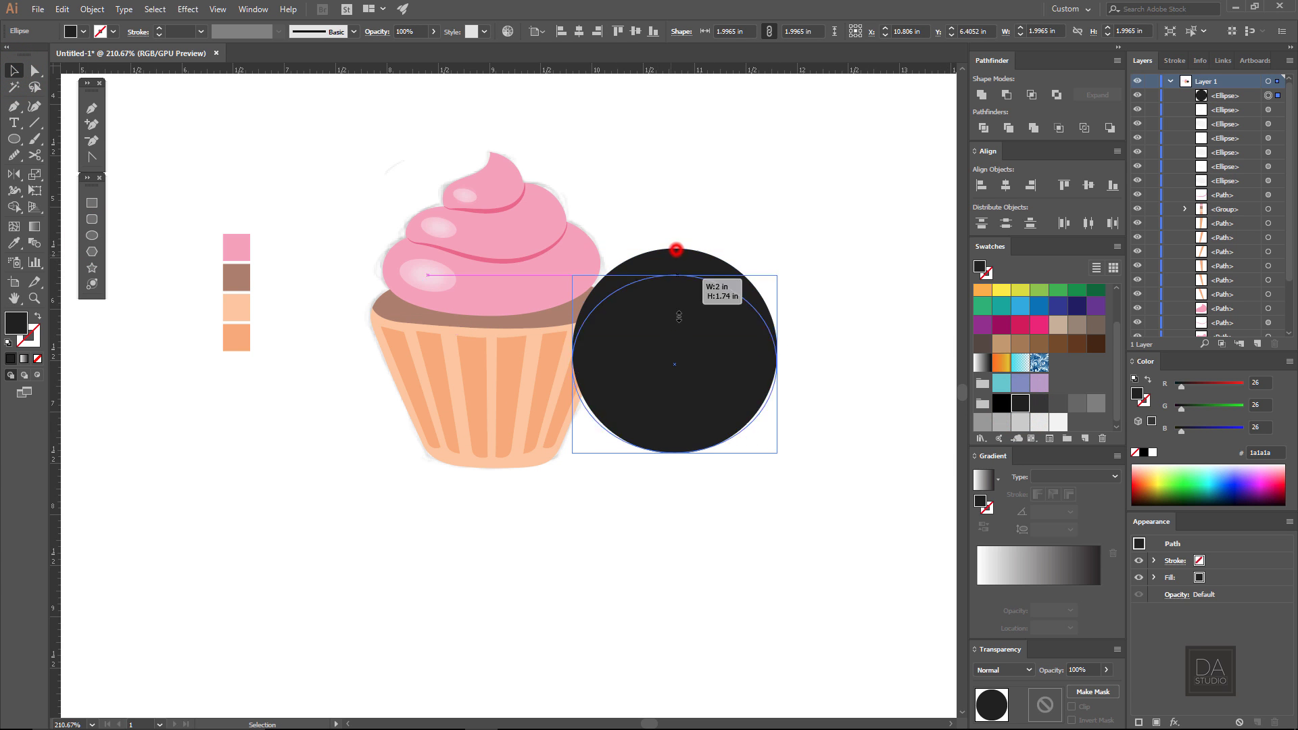
{"action": "mouse_move", "coordinate": [674, 250]}
{"action": "left_mouse_down"}
{"action": "mouse_move", "coordinate": [678, 426]}
{"action": "mouse_move", "coordinate": [541, 483]}
{"action": "mouse_move", "coordinate": [595, 500]}
{"action": "left_mouse_up"}
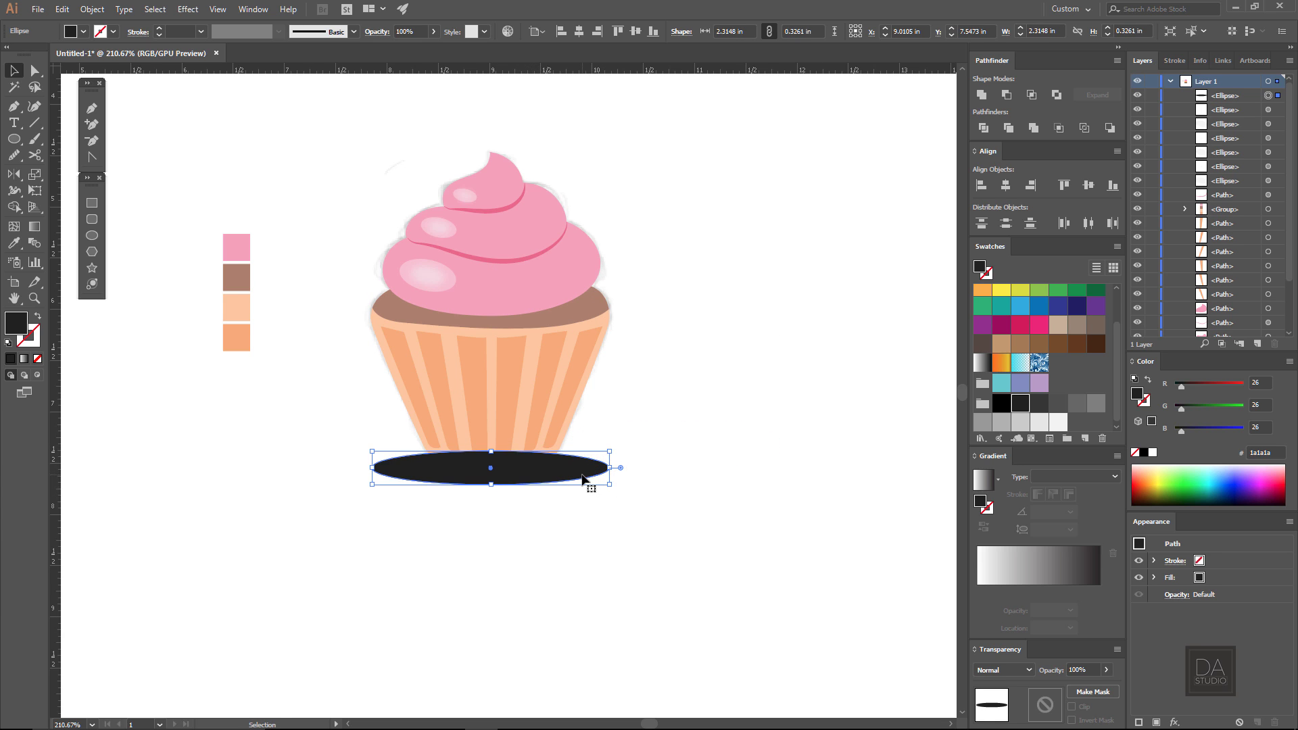
{"action": "key", "text": "Up"}
{"action": "key", "text": "Up"}
{"action": "right_click", "coordinate": [558, 452]}
{"action": "mouse_move", "coordinate": [598, 383]}
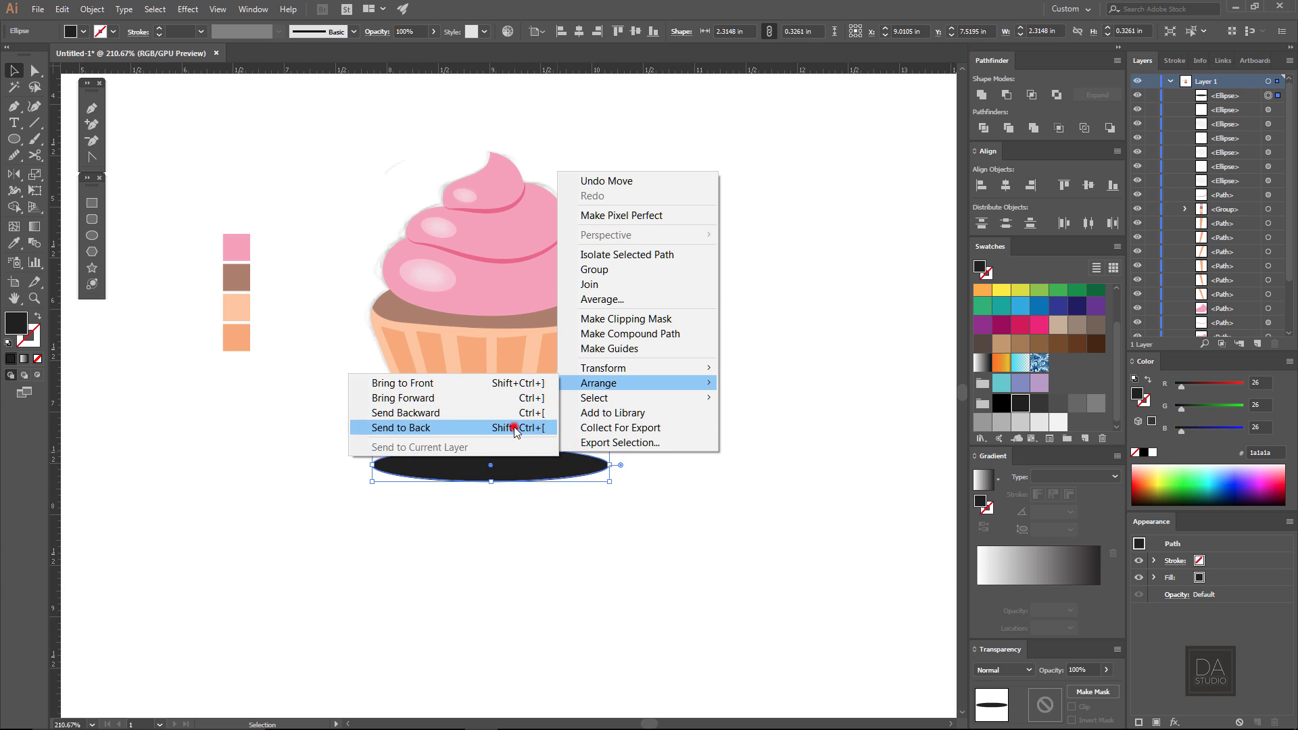
{"action": "left_click", "coordinate": [515, 428]}
Reshape the shadow ellipse slightly and lower its opacity to about 59%
{"action": "key", "text": "a"}
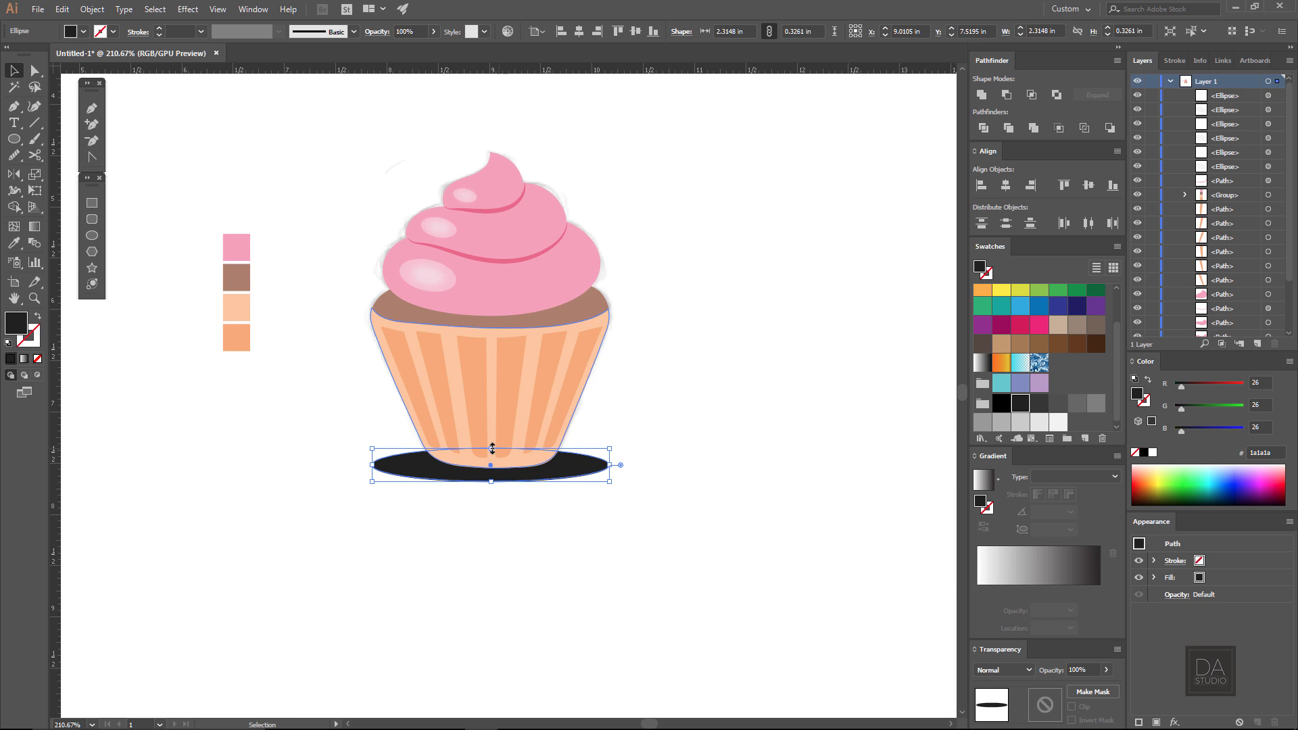
{"action": "left_click_drag", "start_coordinate": [491, 448], "coordinate": [491, 438]}
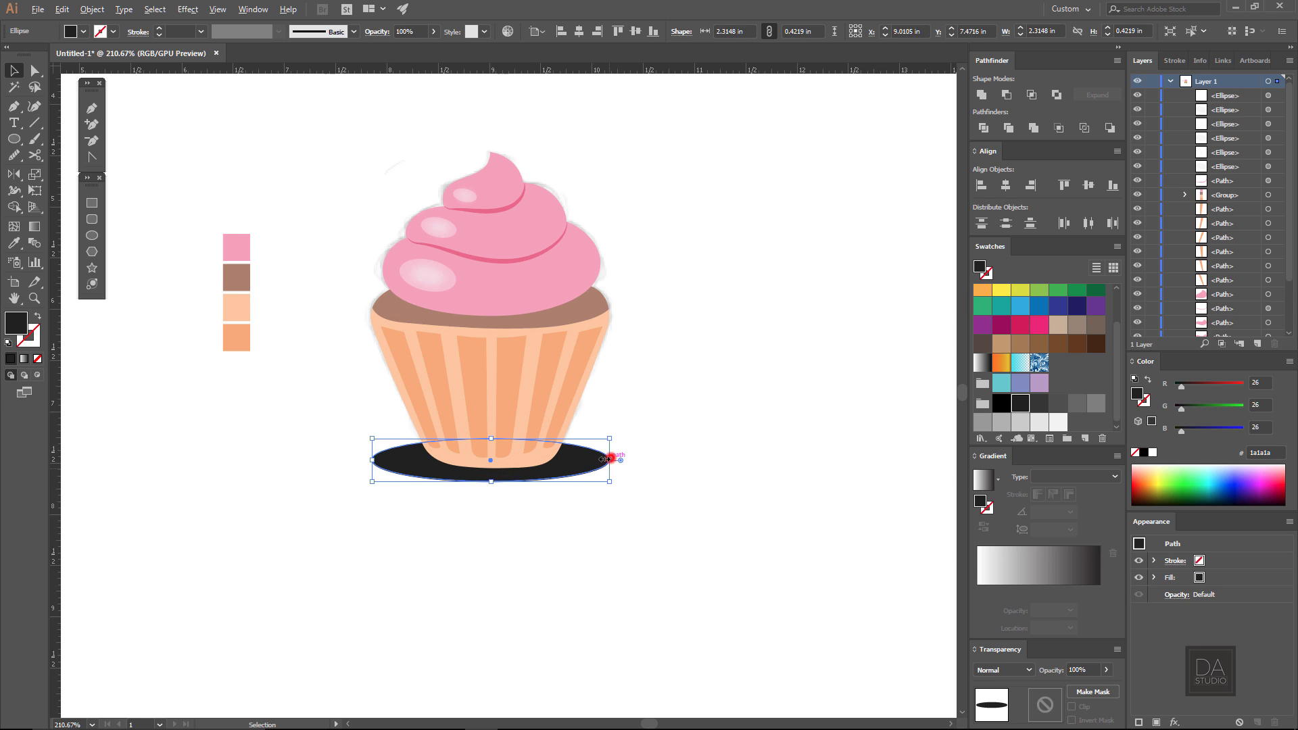
{"action": "left_click_drag", "start_coordinate": [605, 459], "coordinate": [595, 459]}
{"action": "left_click", "coordinate": [644, 480]}
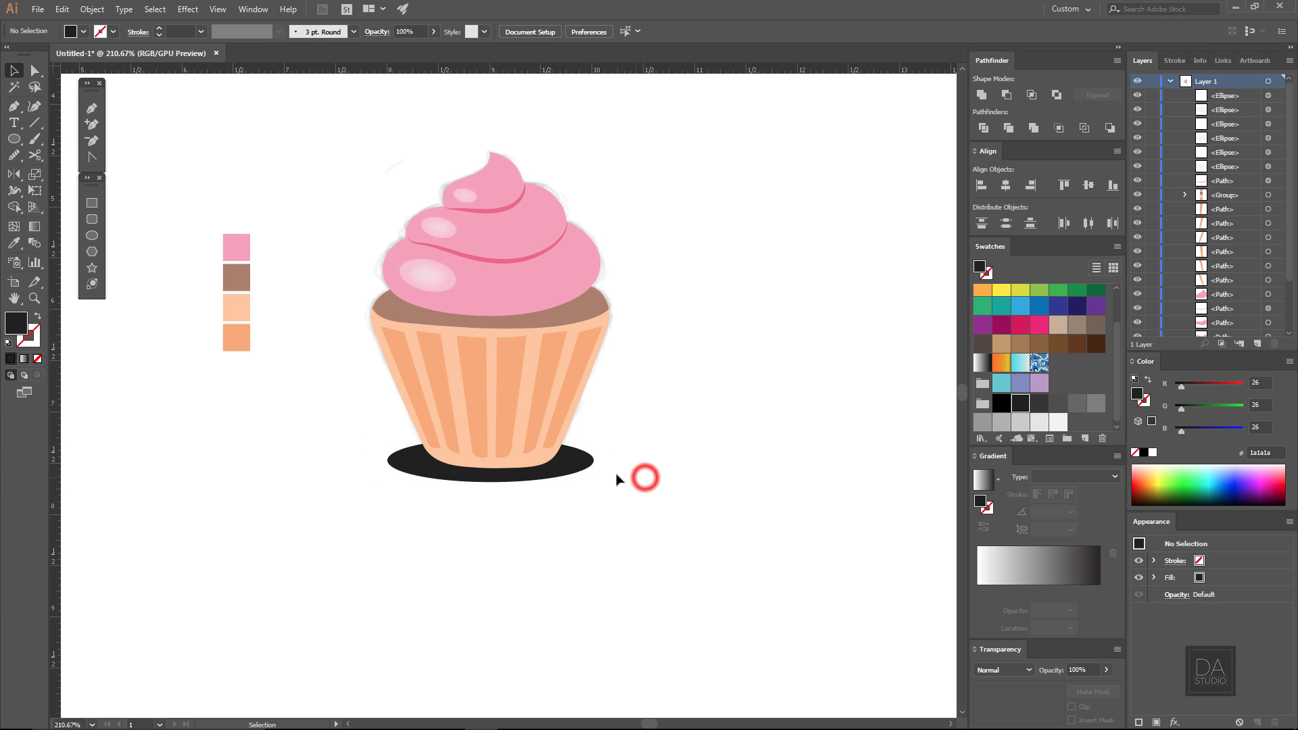
{"action": "left_click", "coordinate": [586, 461]}
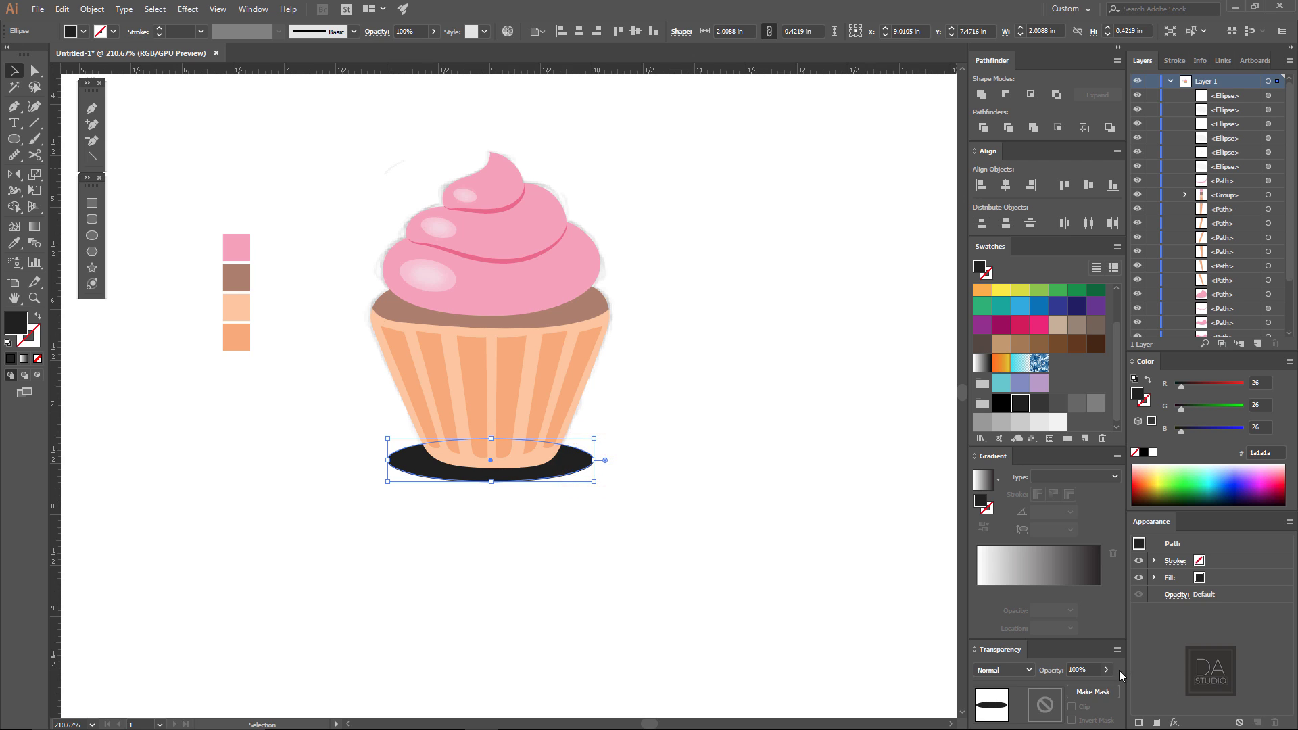
{"action": "left_click_drag", "start_coordinate": [1078, 688], "coordinate": [1083, 688]}
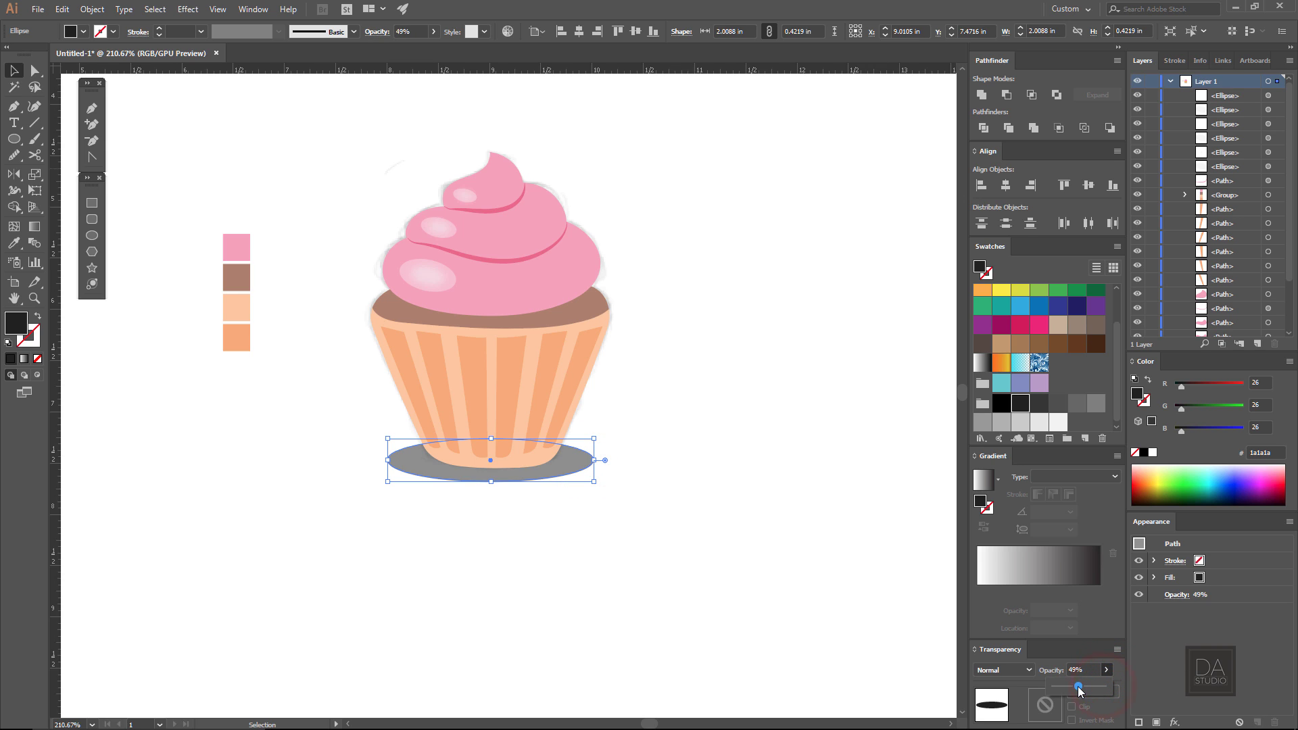